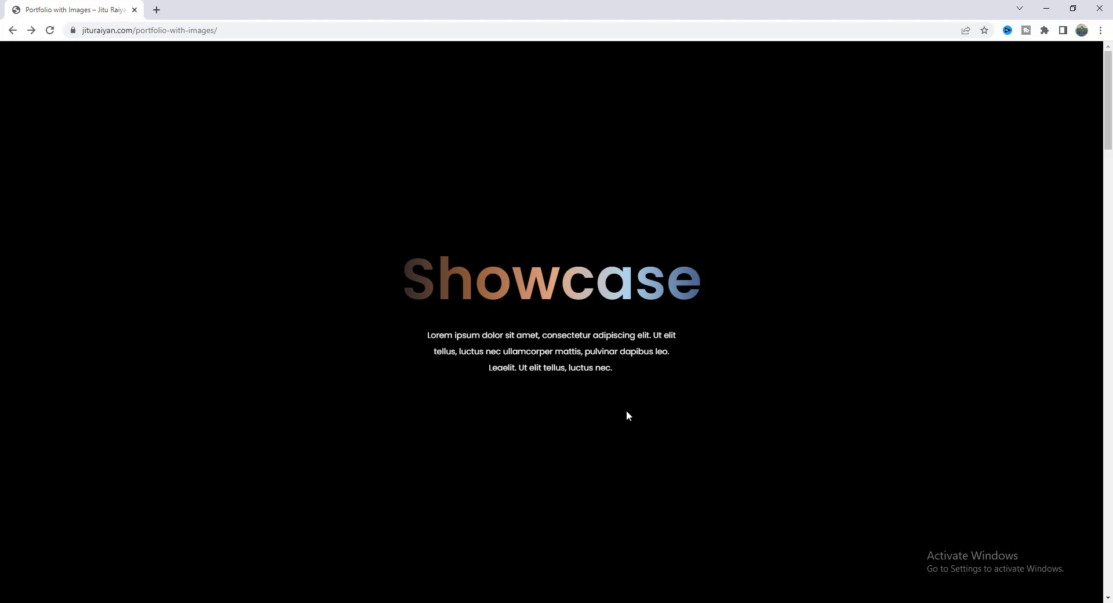
Scroll through the portfolio demo page preview, clearing the stray text selections.
scroll(627, 412, "down", 8)
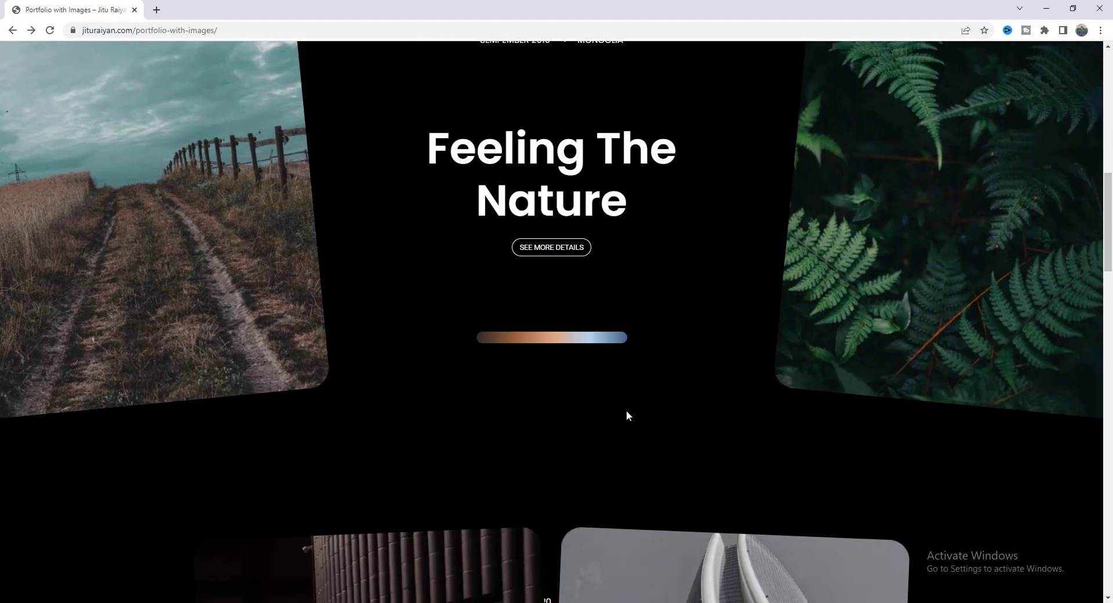
scroll(626, 413, "down", 12)
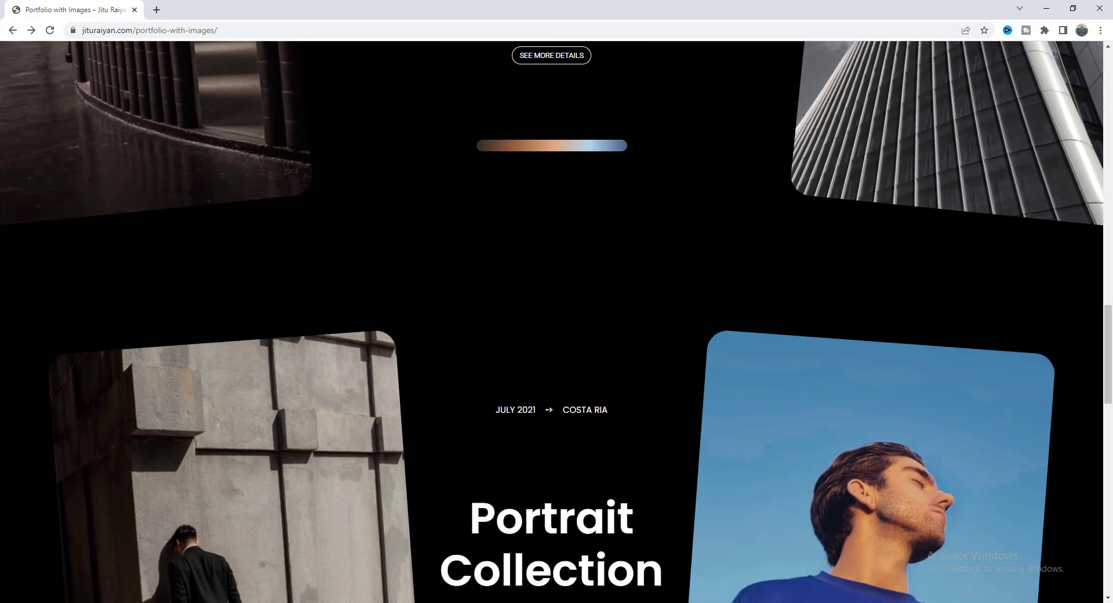
scroll(626, 409, "down", 6)
left_click_drag(520, 226, 469, 168)
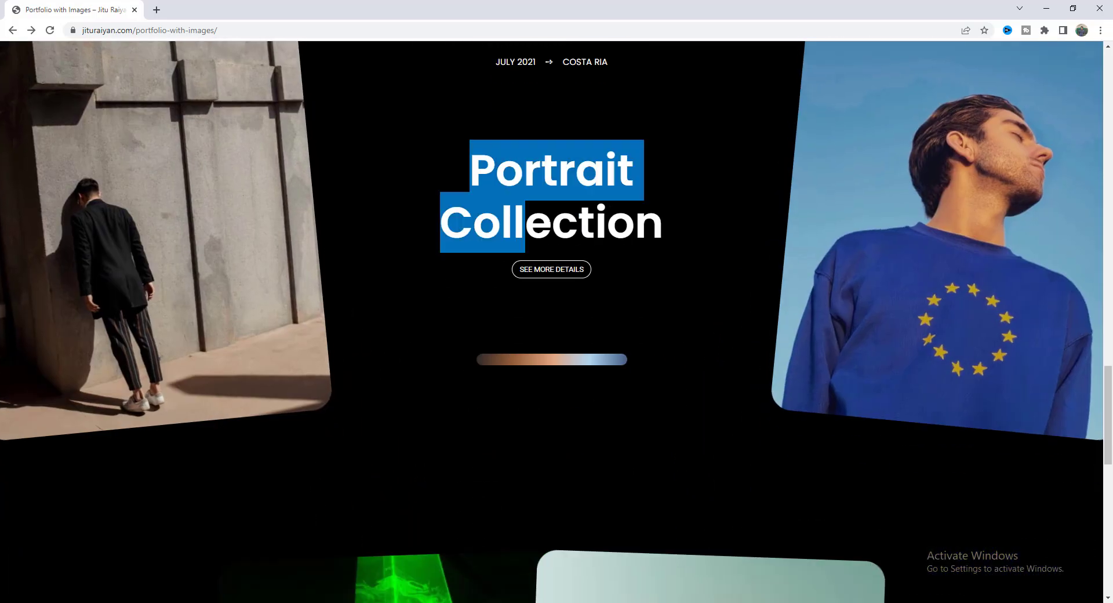
left_click(587, 221)
scroll(662, 358, "down", 2)
scroll(662, 358, "down", 10)
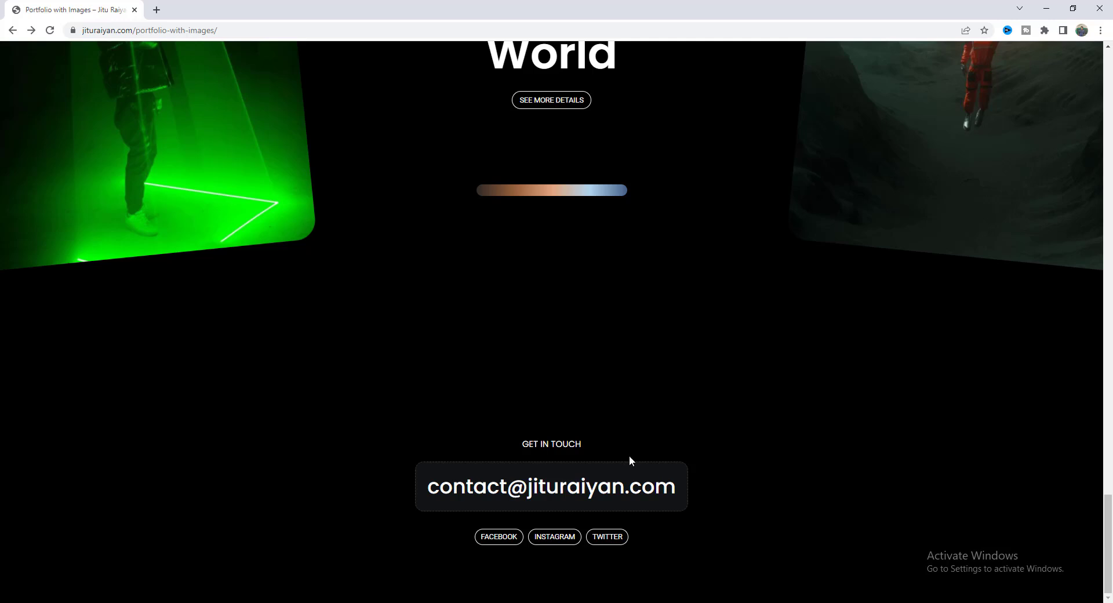
left_click_drag(583, 537, 494, 530)
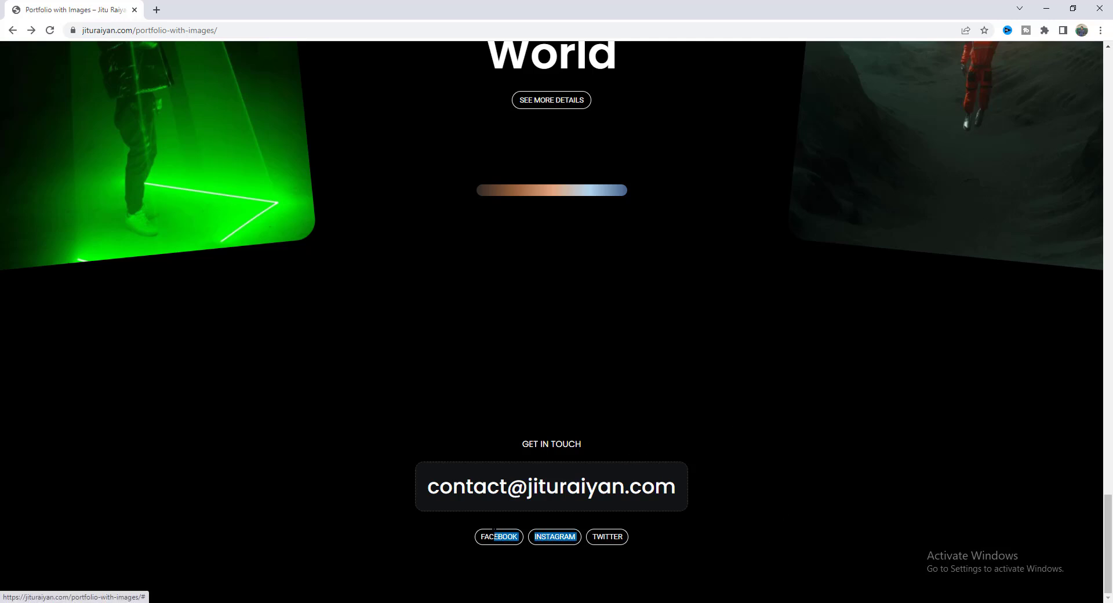
left_click(441, 532)
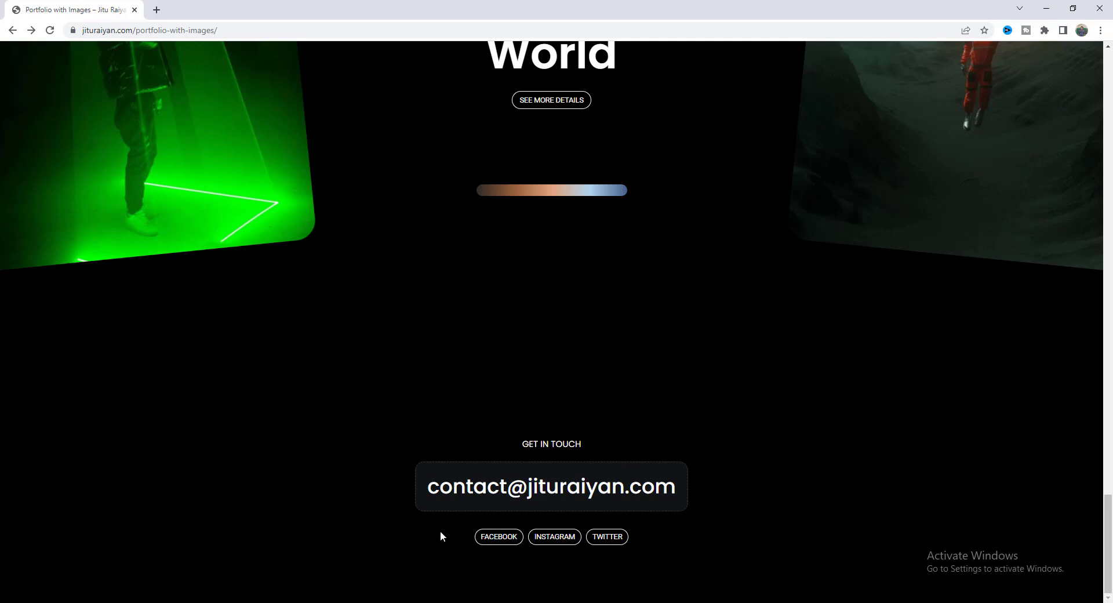
Copy the contact e-mail into a Gmail draft with subject 'I need to contact you'.
left_click(582, 487)
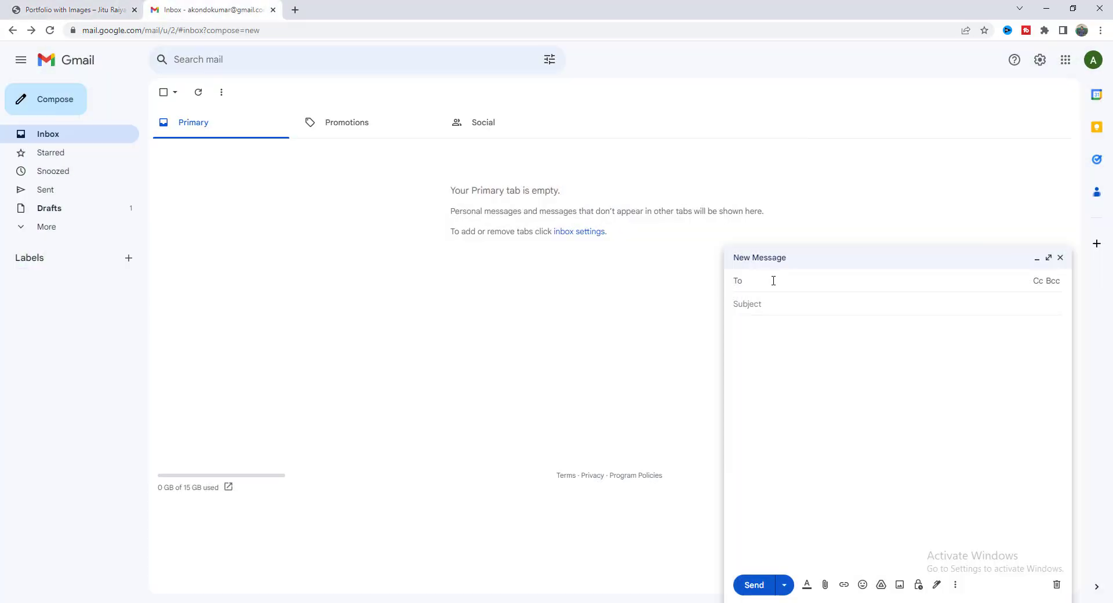
key("ctrl+v")
left_click(704, 249)
type("I need to contact you")
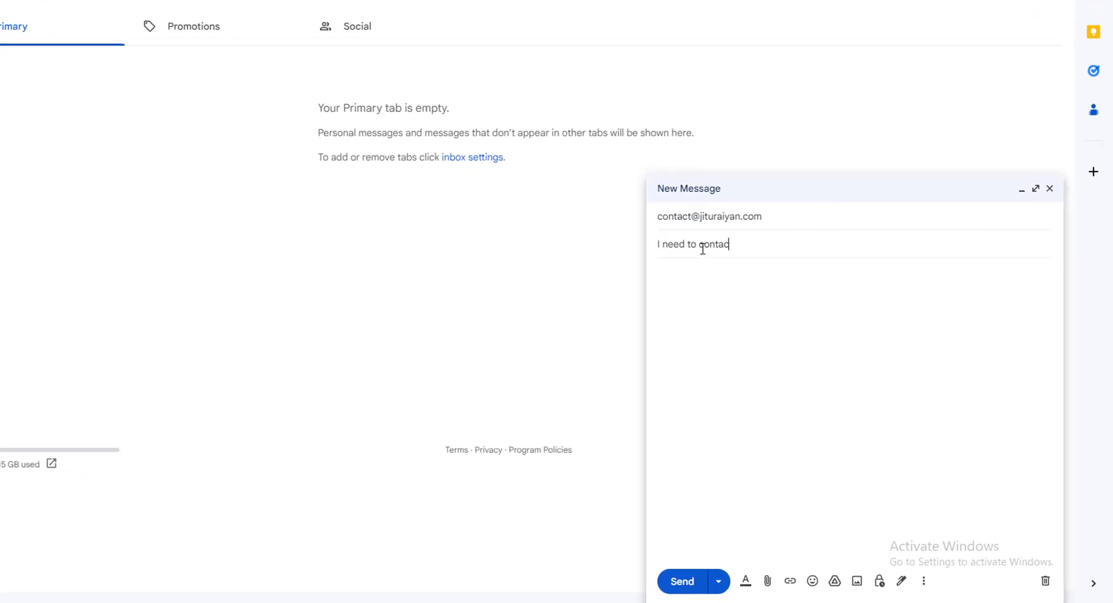
left_click(690, 288)
Begin the message body with 'Hello, first of all,' and scroll through the template page.
type("Hello, first of all,")
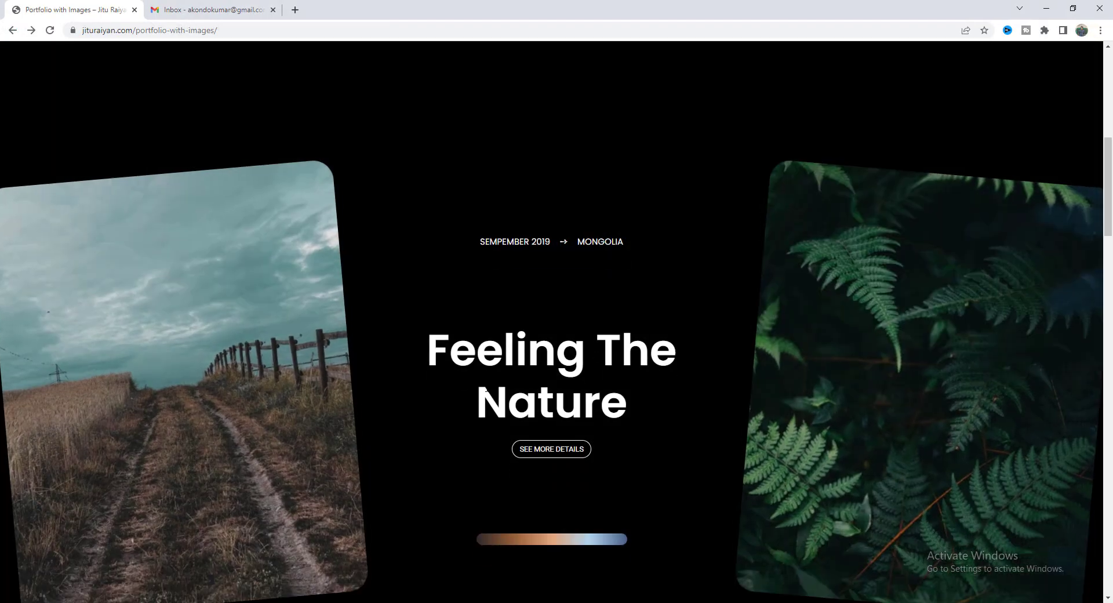
scroll(552, 321, "down", 10)
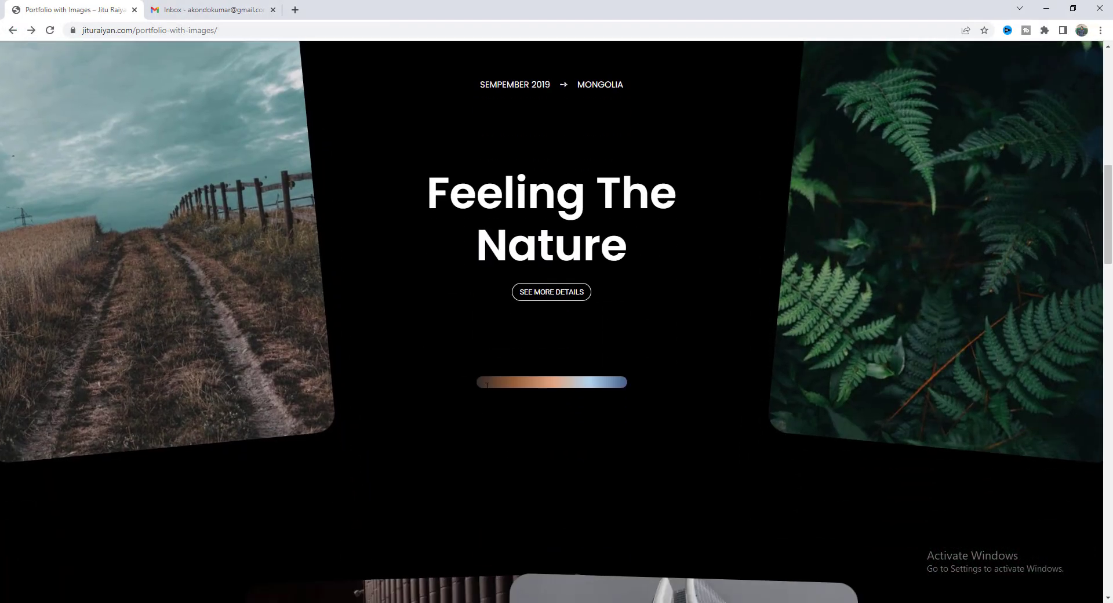
scroll(552, 321, "down", 12)
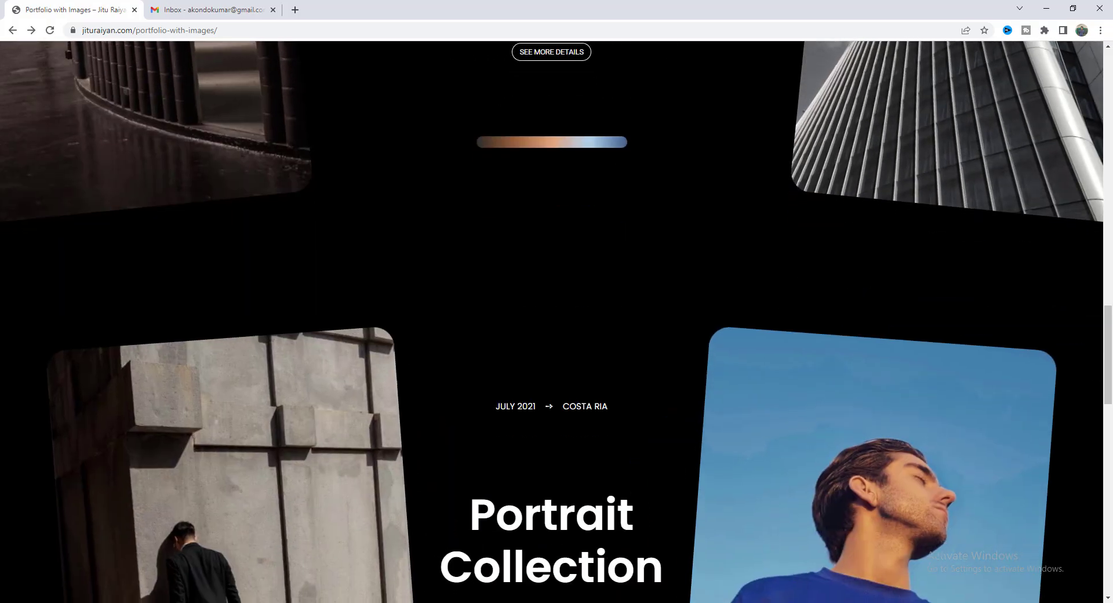
scroll(552, 322, "down", 2)
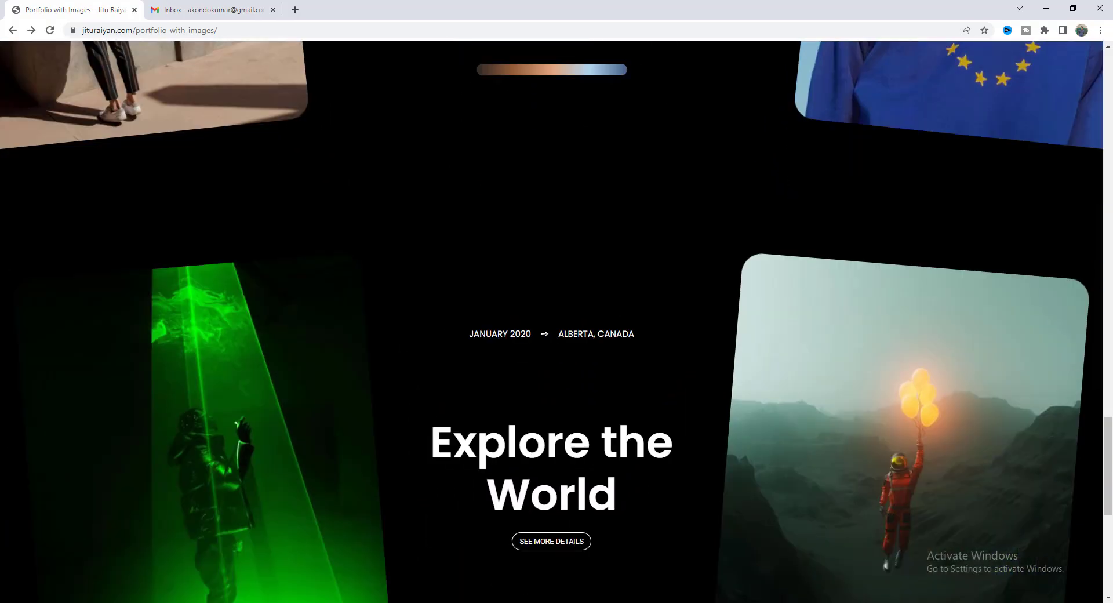
scroll(486, 388, "up", 6)
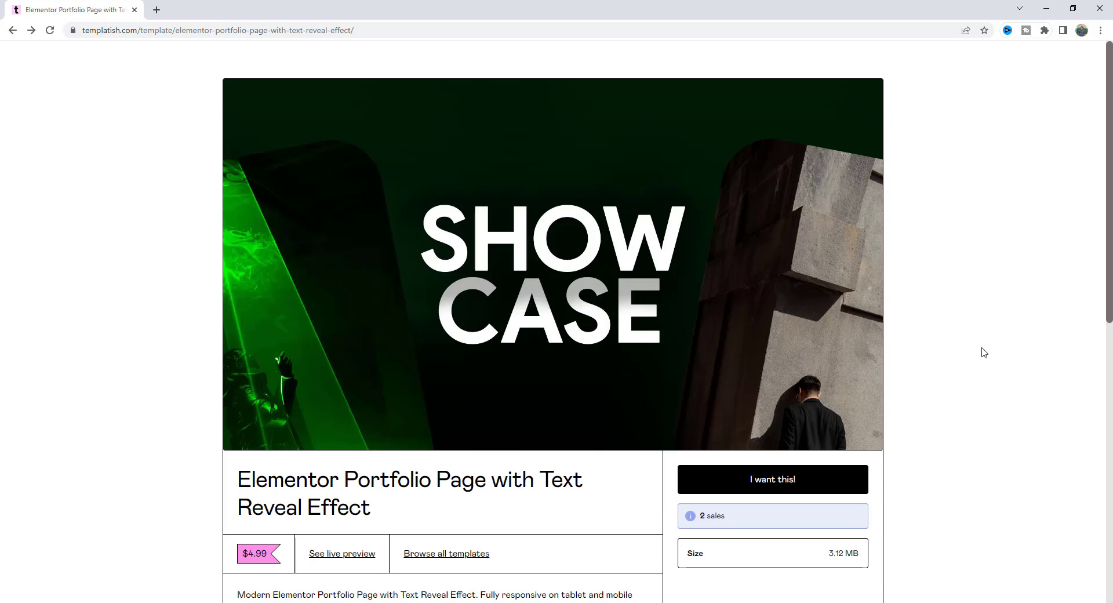
scroll(878, 337, "down", 8)
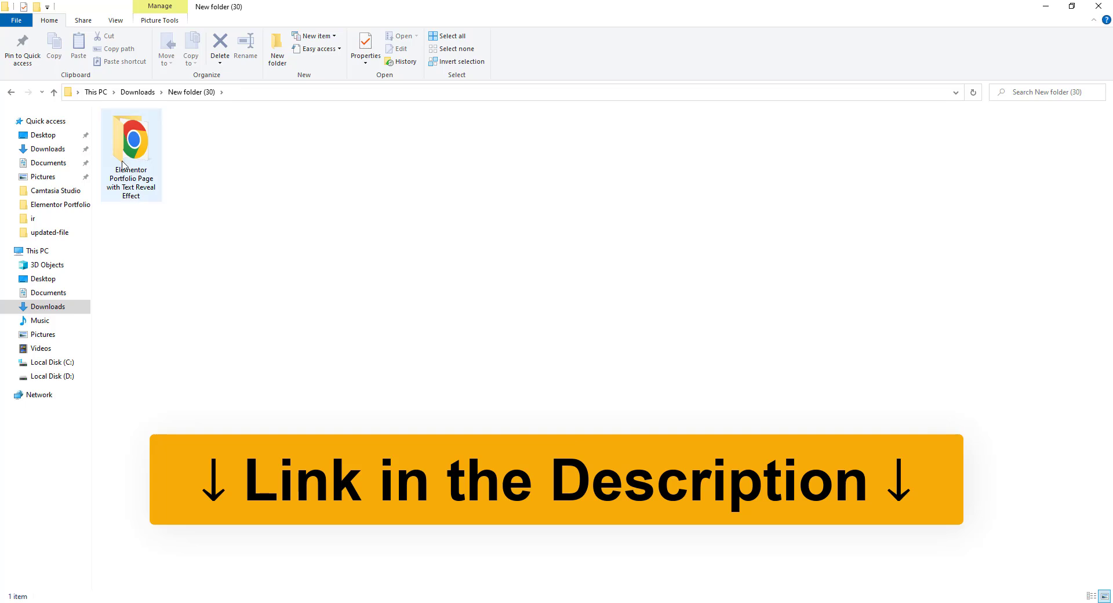
double_click(123, 165)
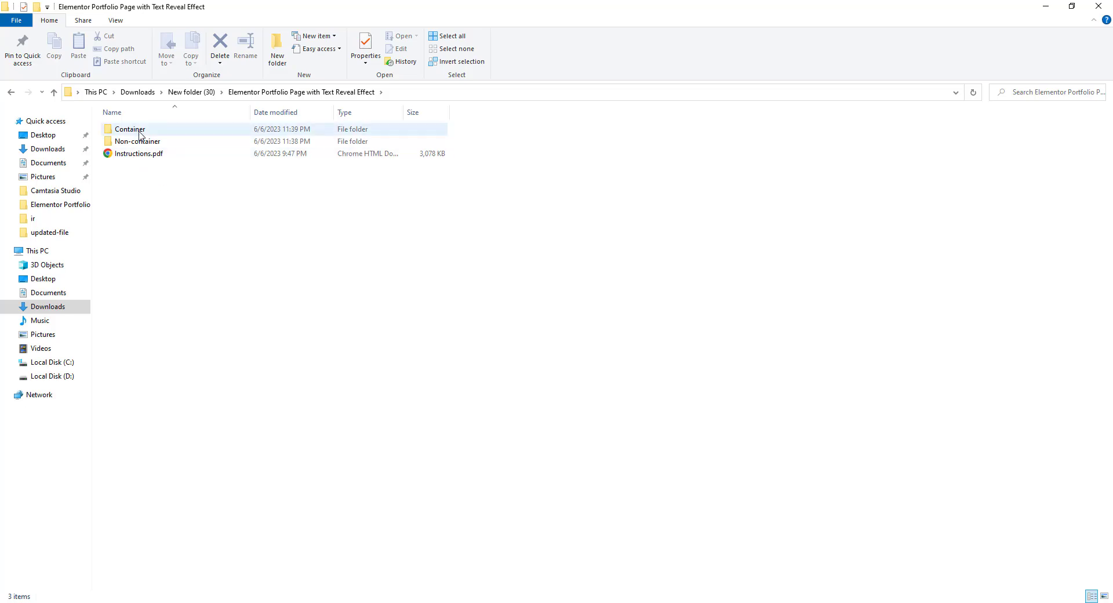
double_click(139, 130)
left_click(170, 130)
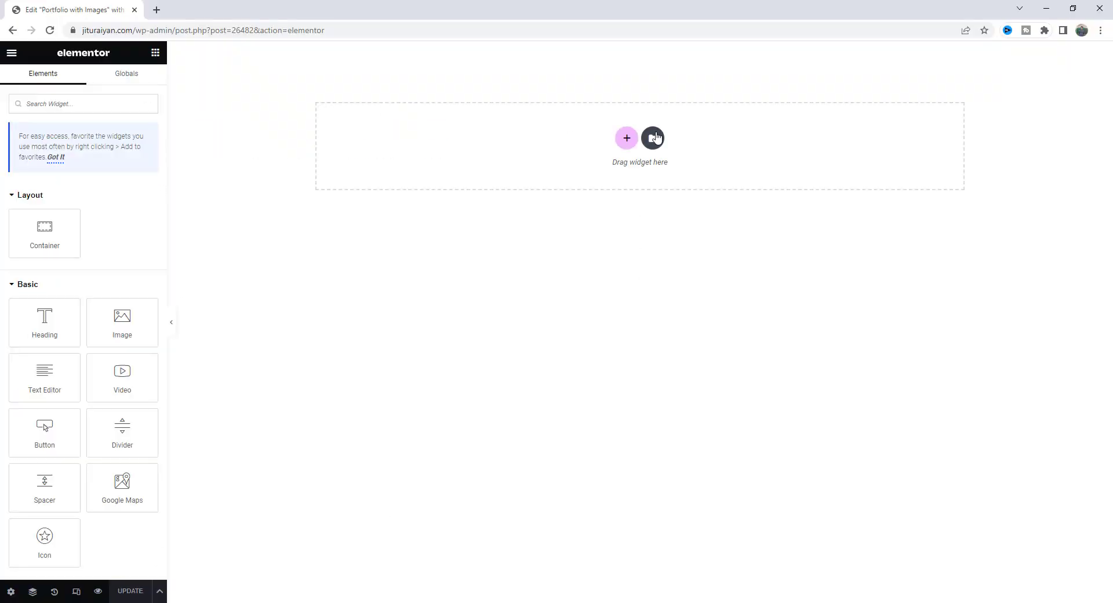
left_click(651, 137)
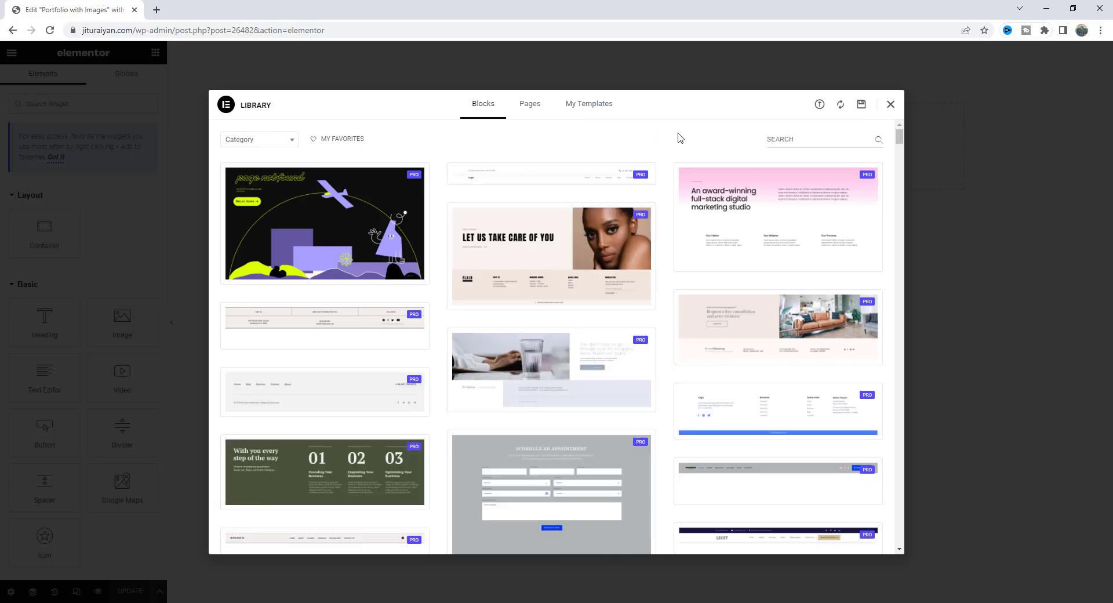
left_click(819, 105)
left_click(134, 600)
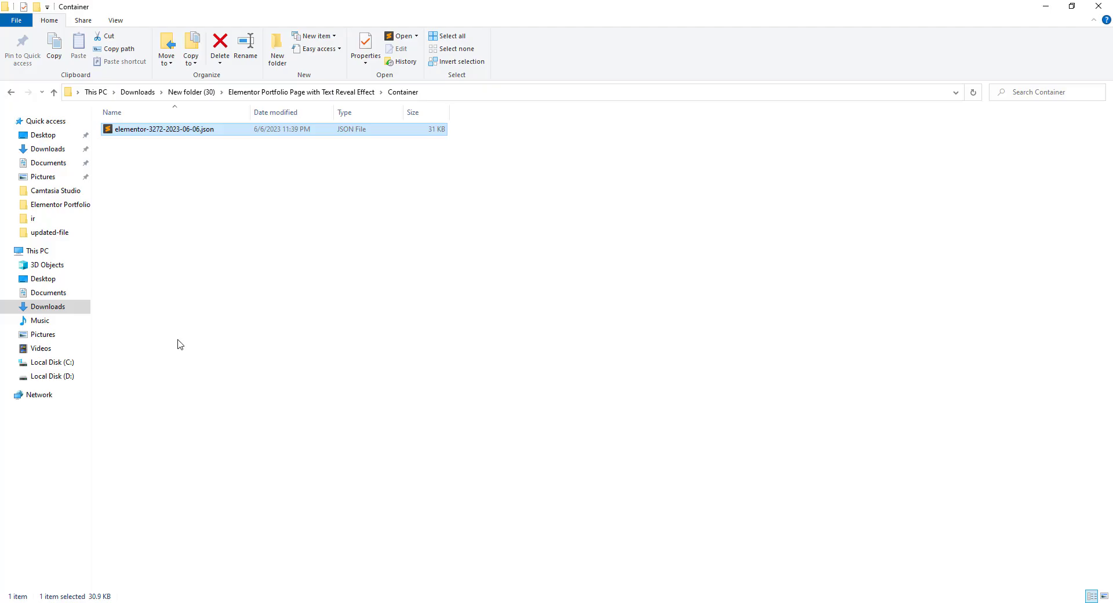
left_click_drag(218, 137, 462, 308)
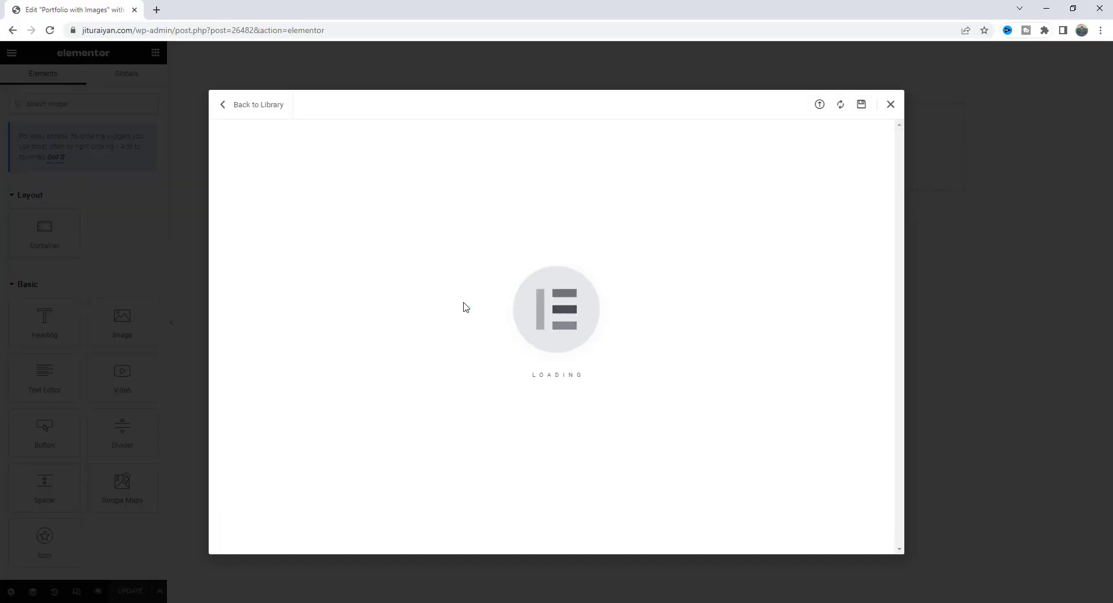
Insert the imported portfolio template from My Templates and scroll through the resulting page.
left_click(809, 199)
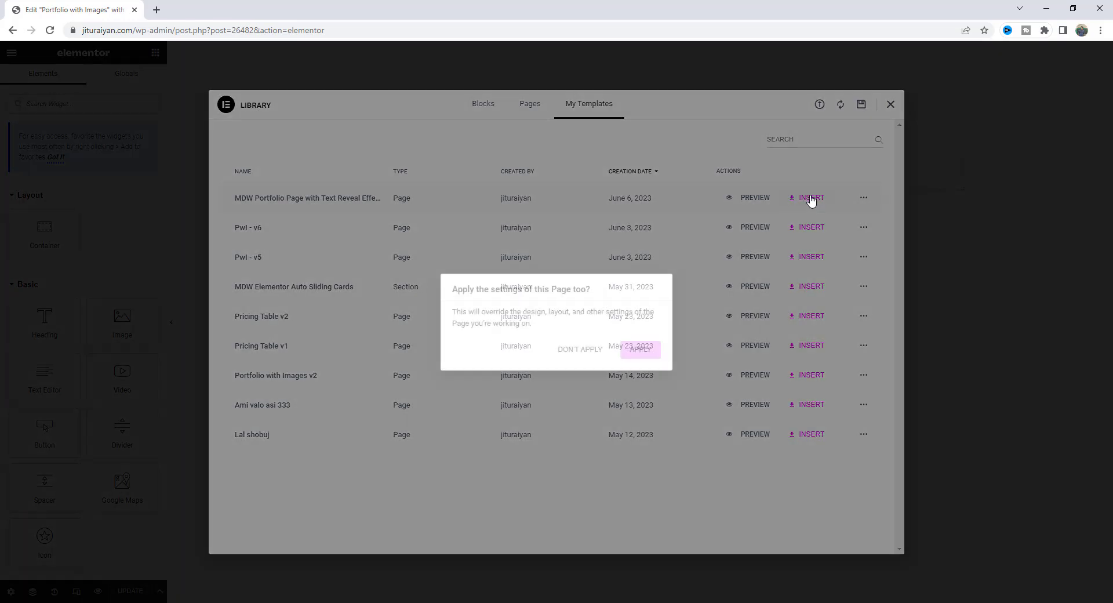
left_click(641, 351)
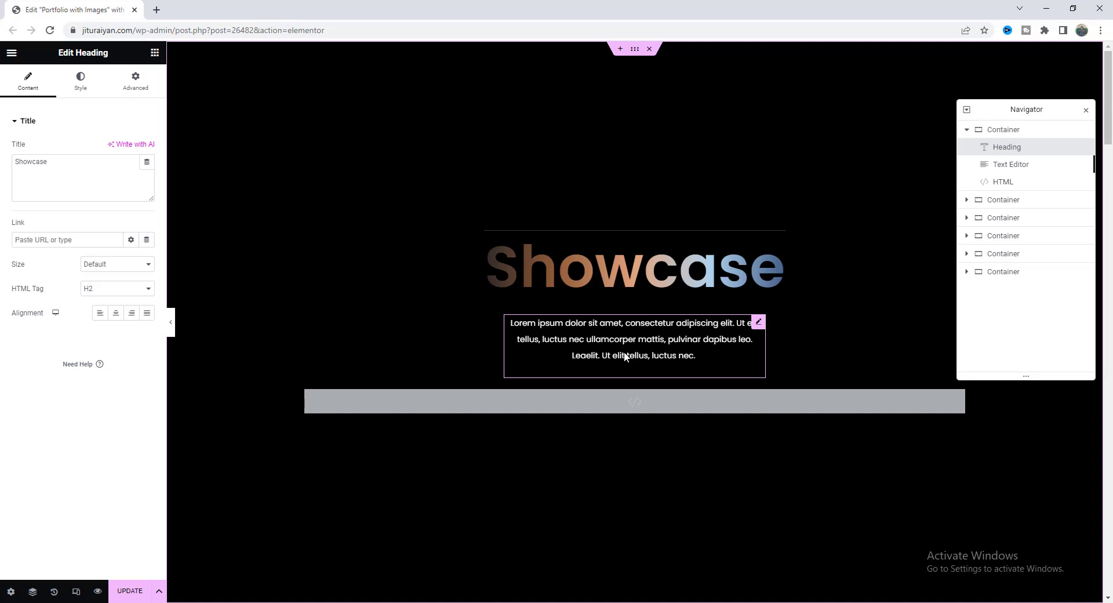
scroll(625, 356, "down", 13)
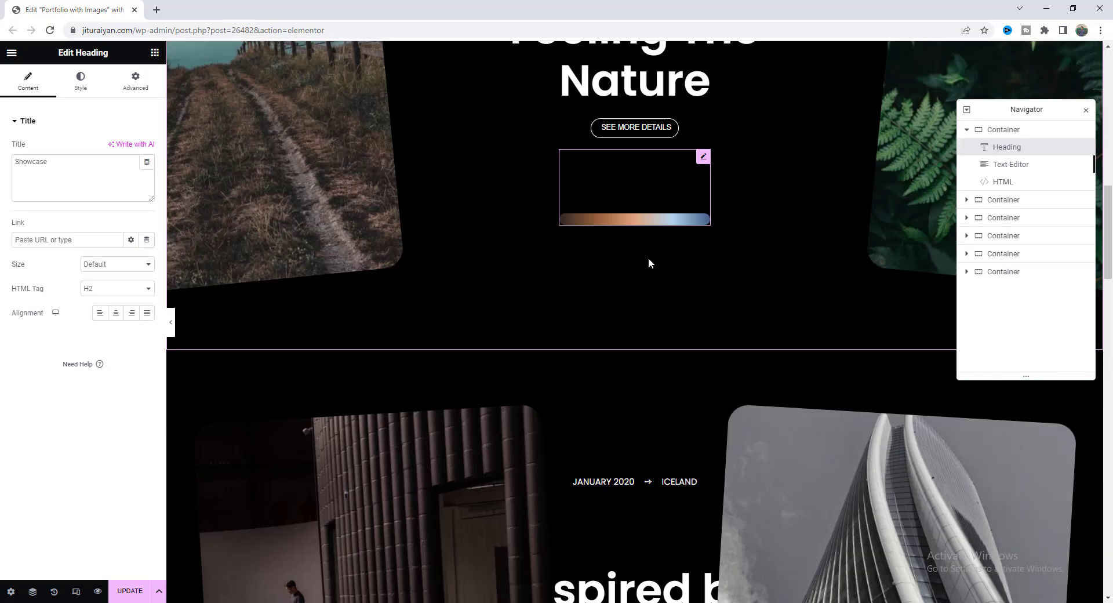
scroll(648, 263, "down", 7)
scroll(619, 307, "down", 8)
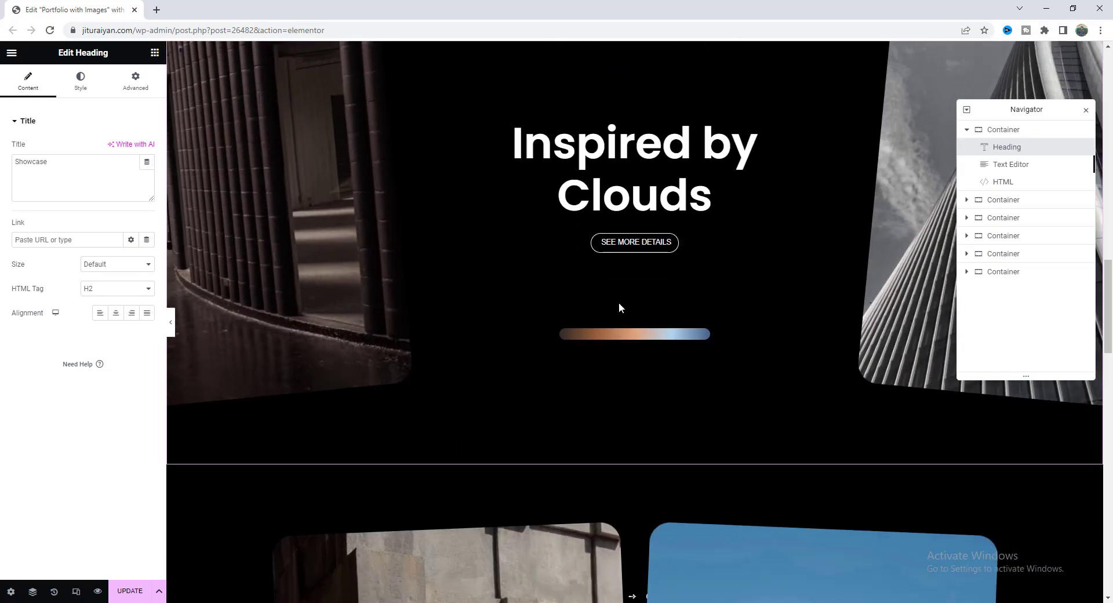
scroll(620, 342, "down", 15)
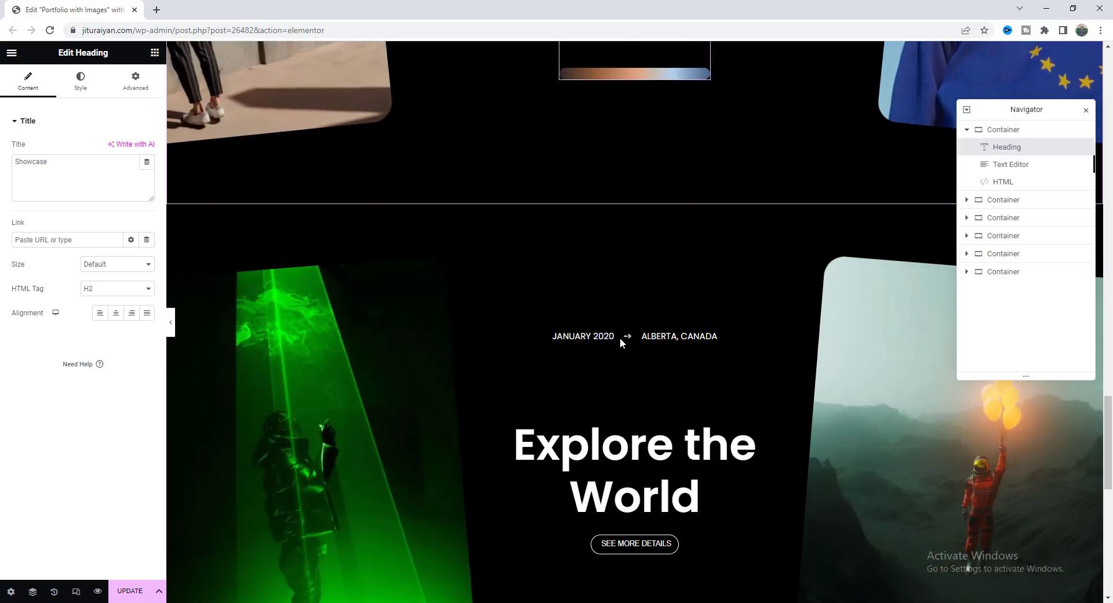
scroll(562, 430, "down", 2)
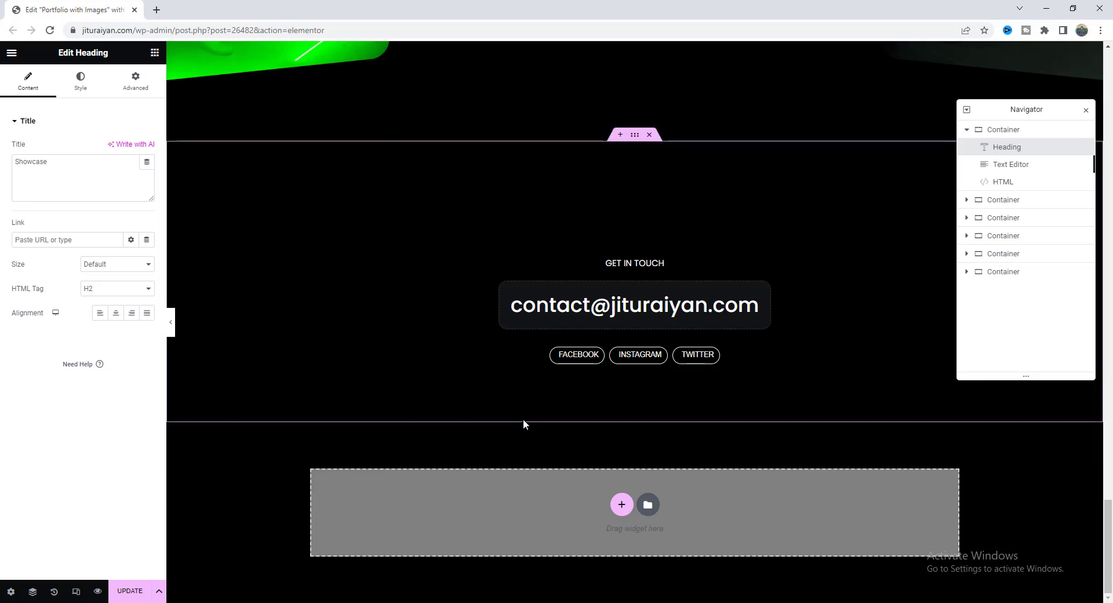
left_click(478, 493)
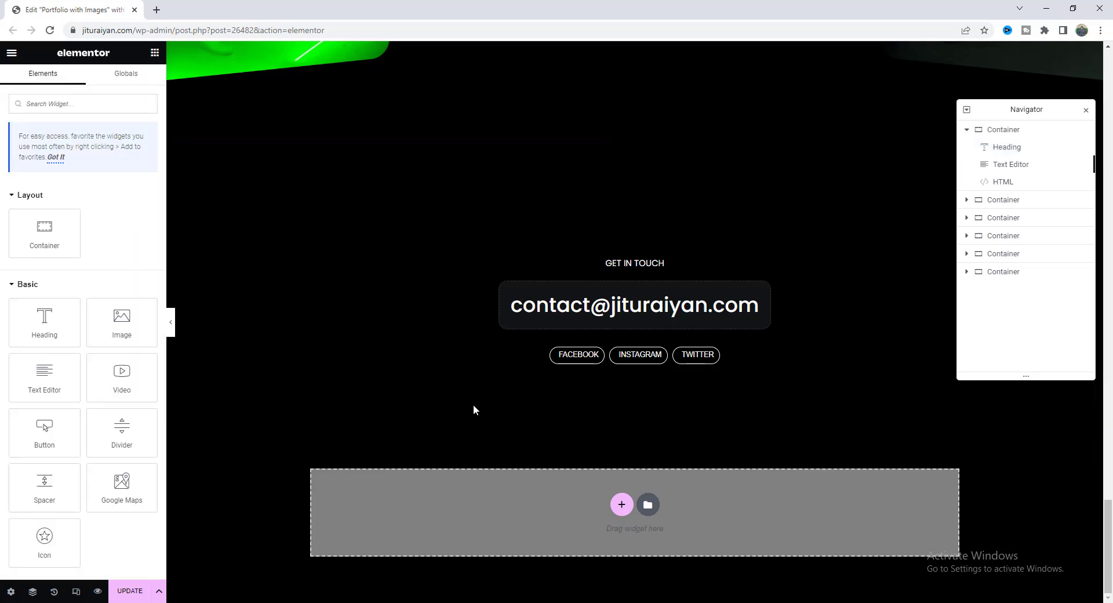
right_click(455, 488)
left_click(485, 557)
left_click(630, 354)
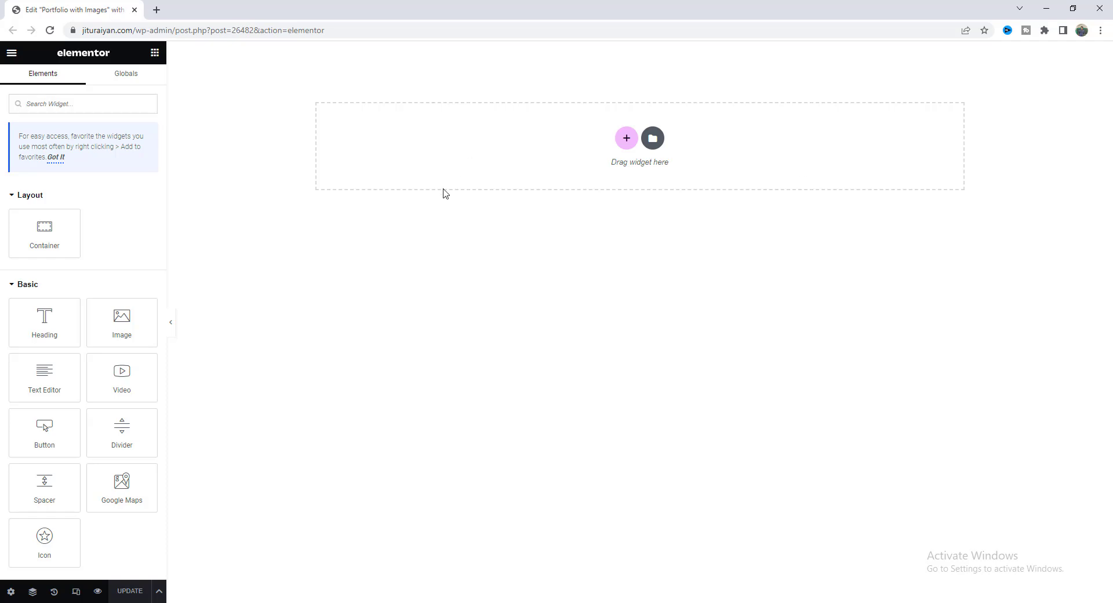
Add a single-column section with a heading titled 'Showcase' and a text paragraph below it.
left_click(625, 138)
left_click(498, 173)
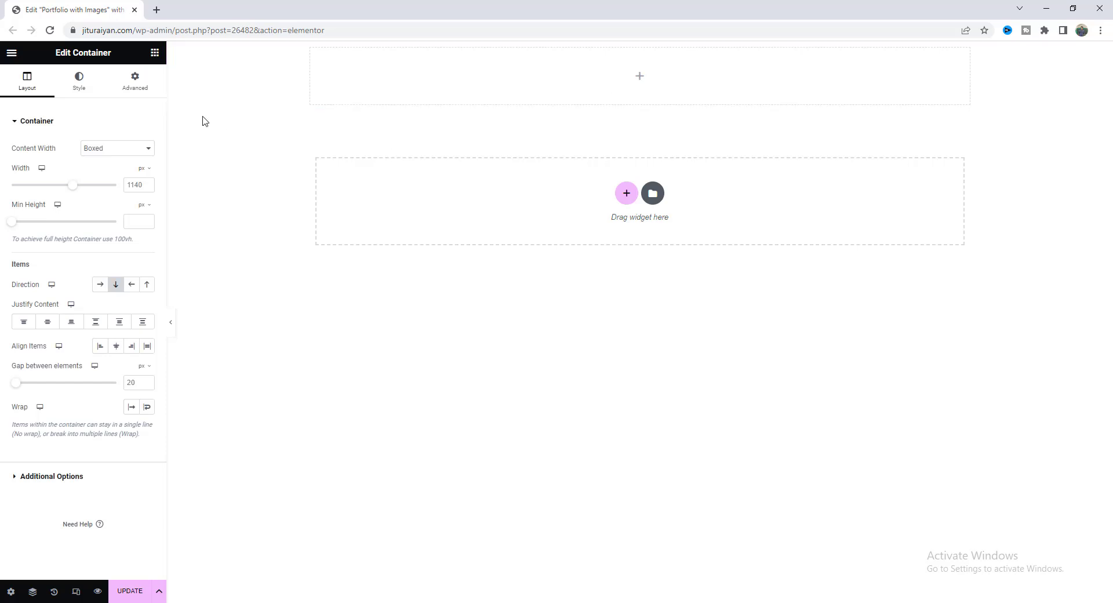
left_click(154, 53)
left_click_drag(45, 315, 485, 80)
left_click(154, 53)
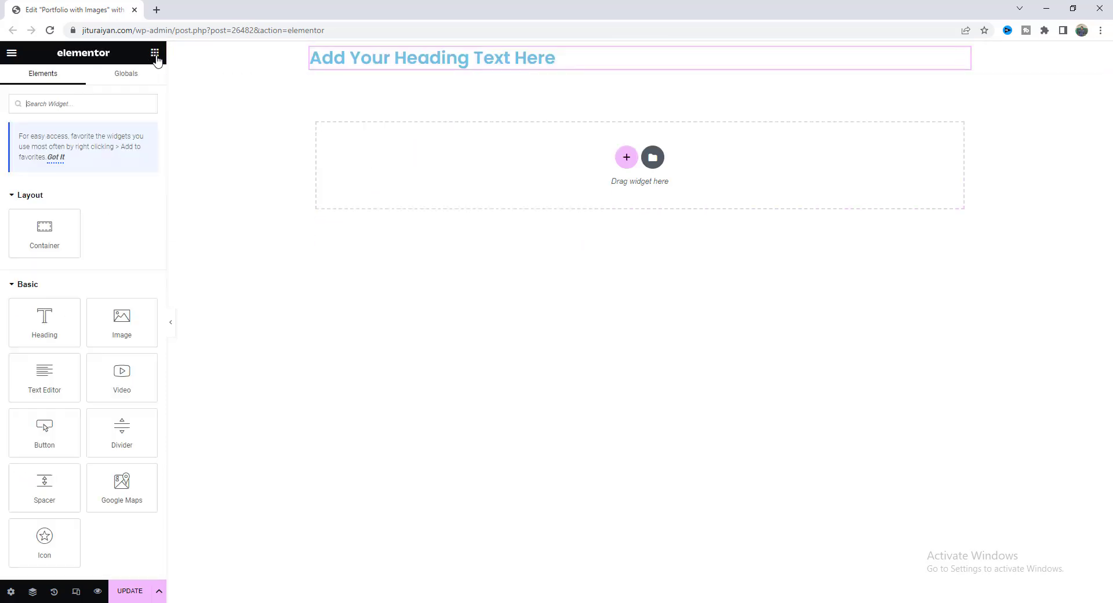
left_click_drag(40, 384, 460, 90)
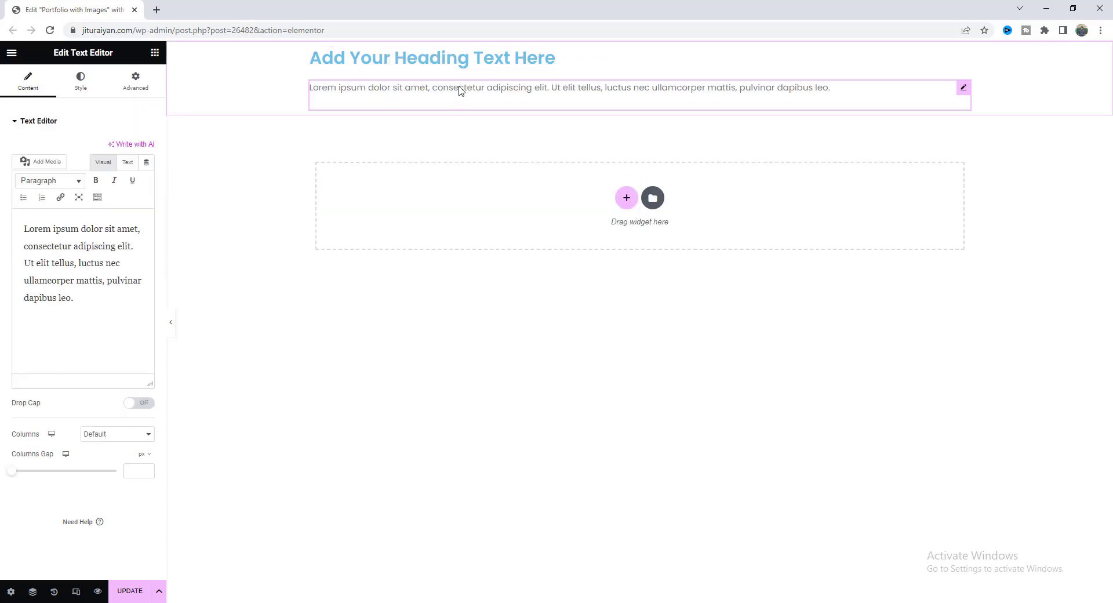
left_click(455, 57)
triple_click(36, 164)
type("Showcase")
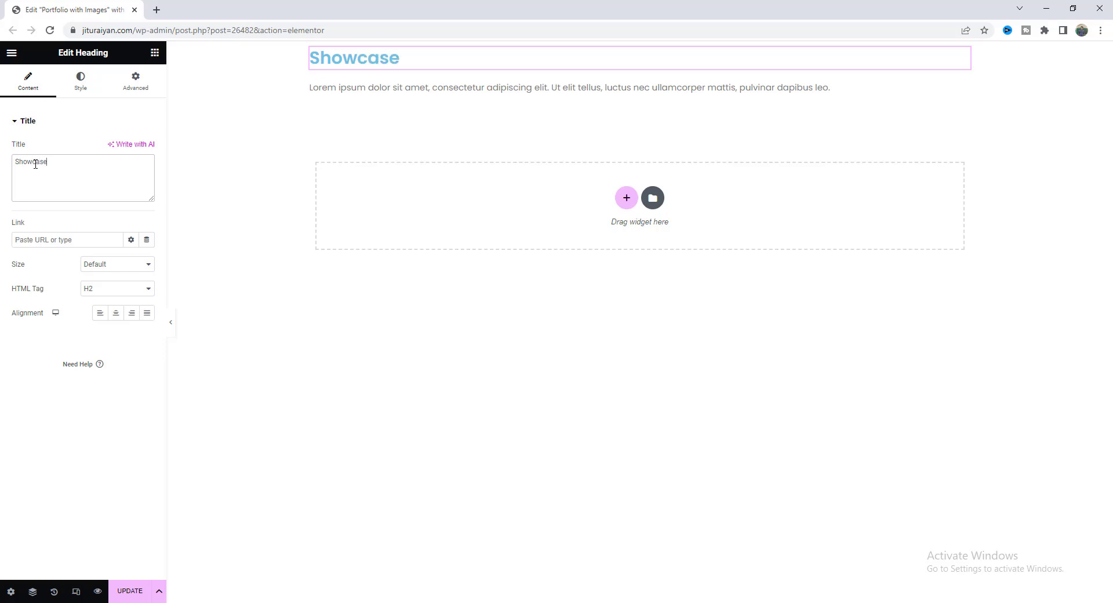
left_click(451, 91)
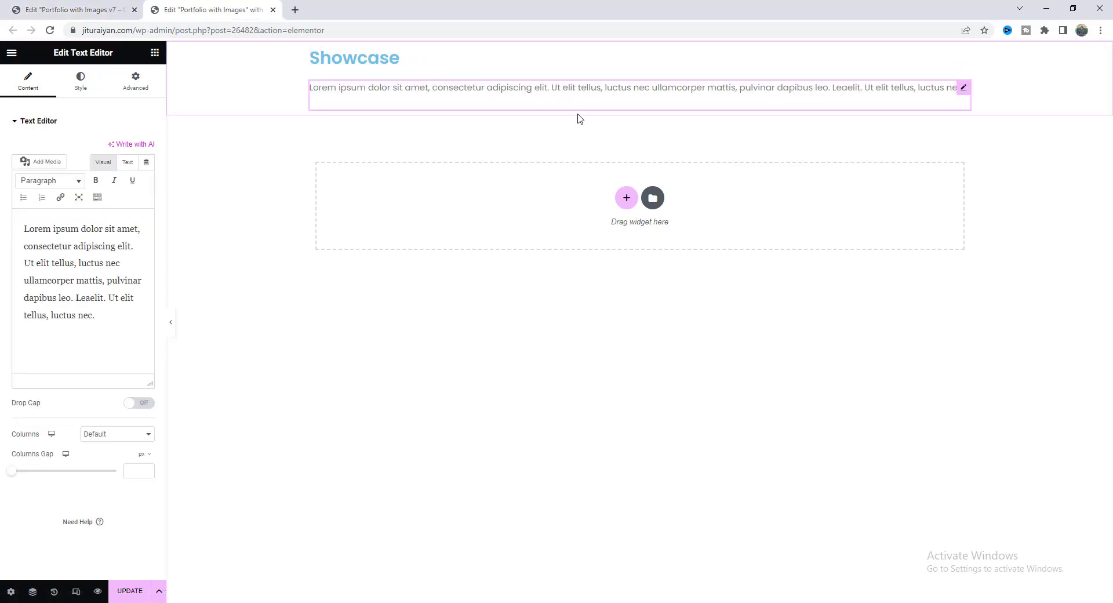
Give the section a 100 vh minimum height and centre its content vertically and horizontally.
right_click(258, 68)
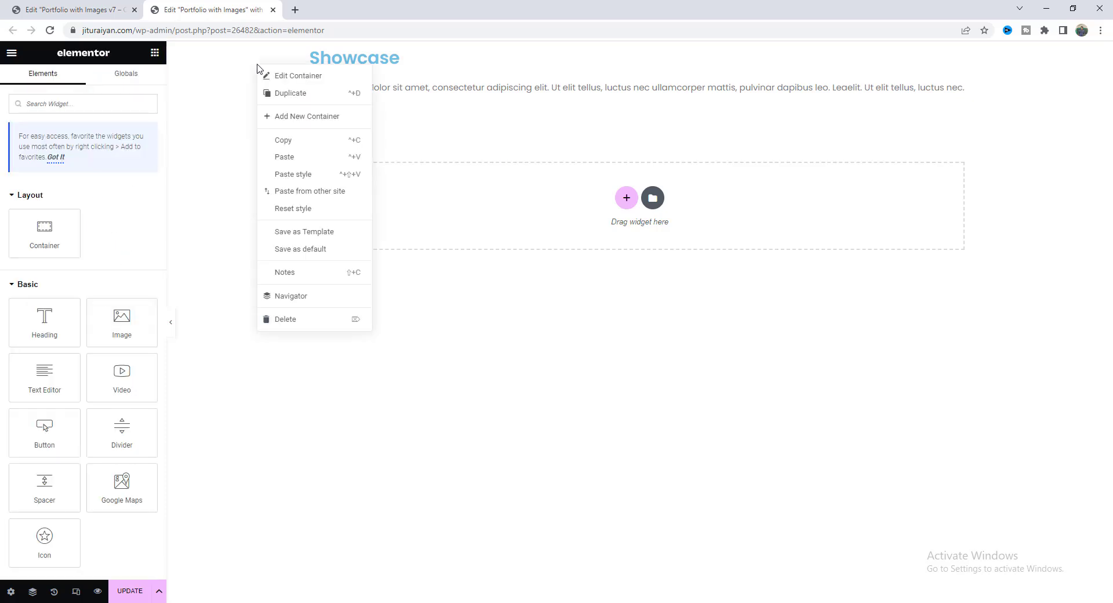
left_click(287, 77)
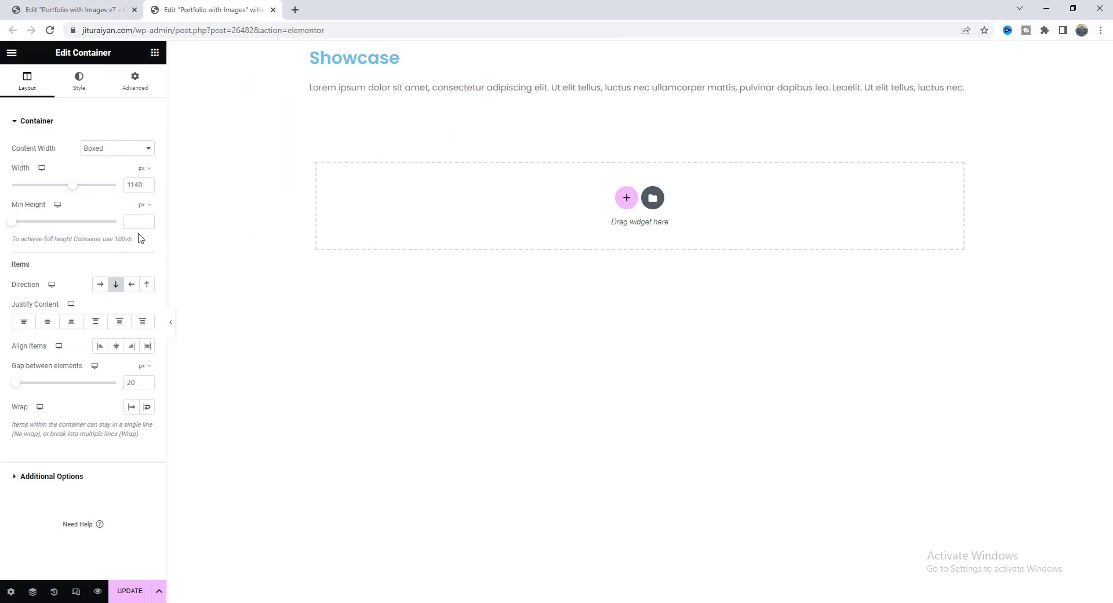
left_click(144, 206)
left_click(141, 255)
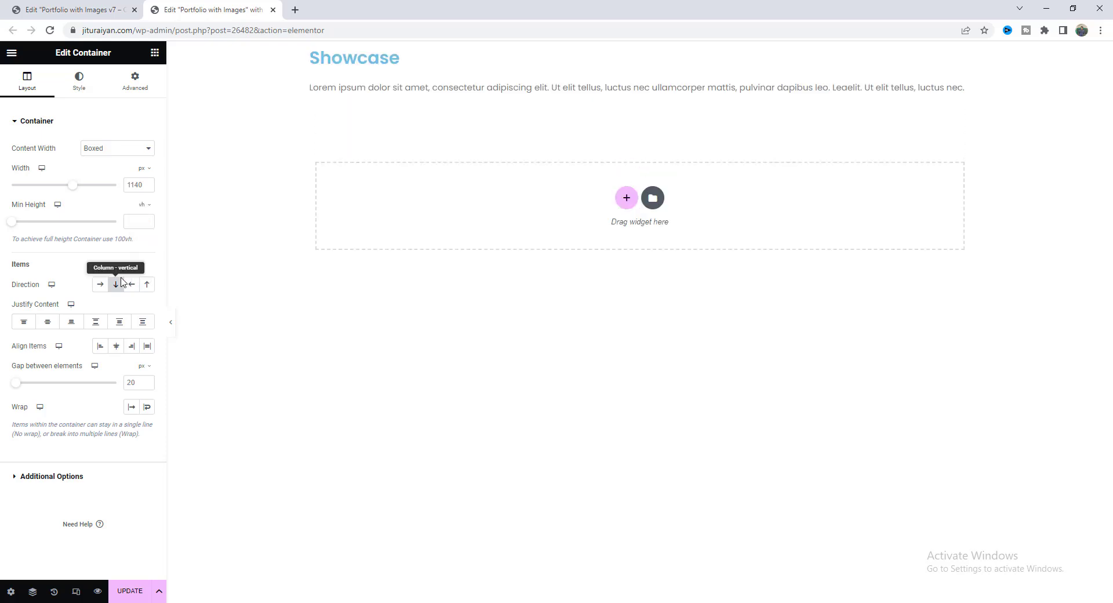
left_click(138, 220)
type("100")
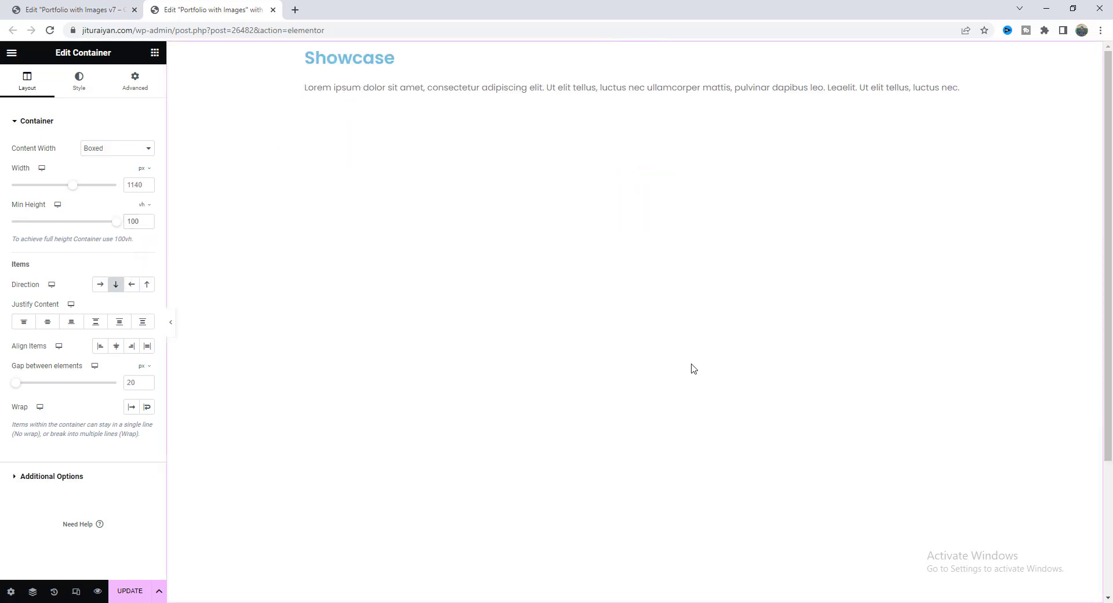
left_click(46, 322)
left_click(116, 346)
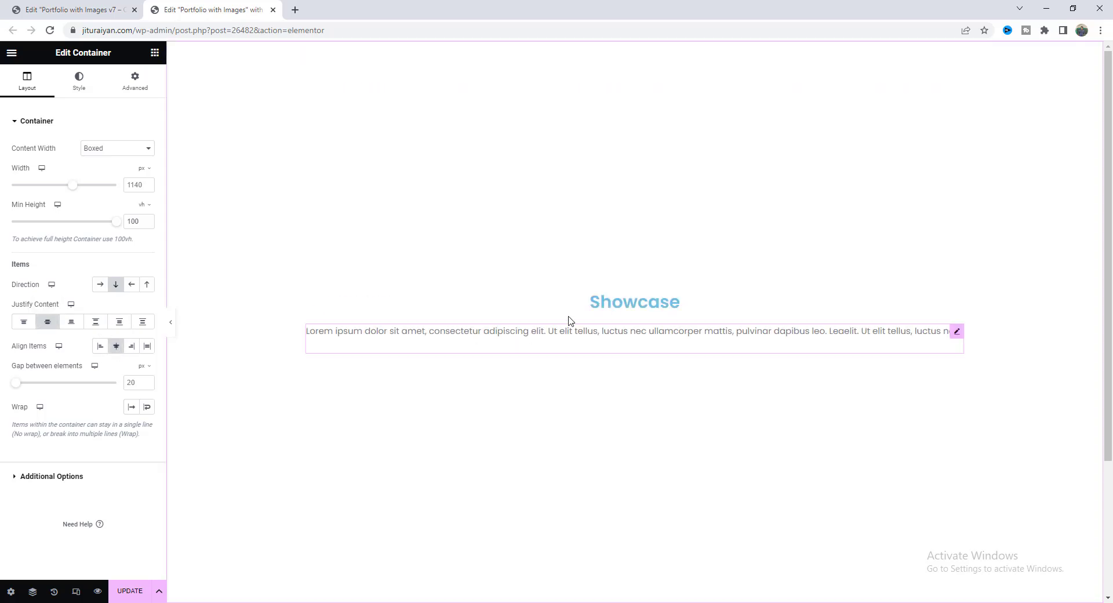
scroll(348, 429, "down", 3)
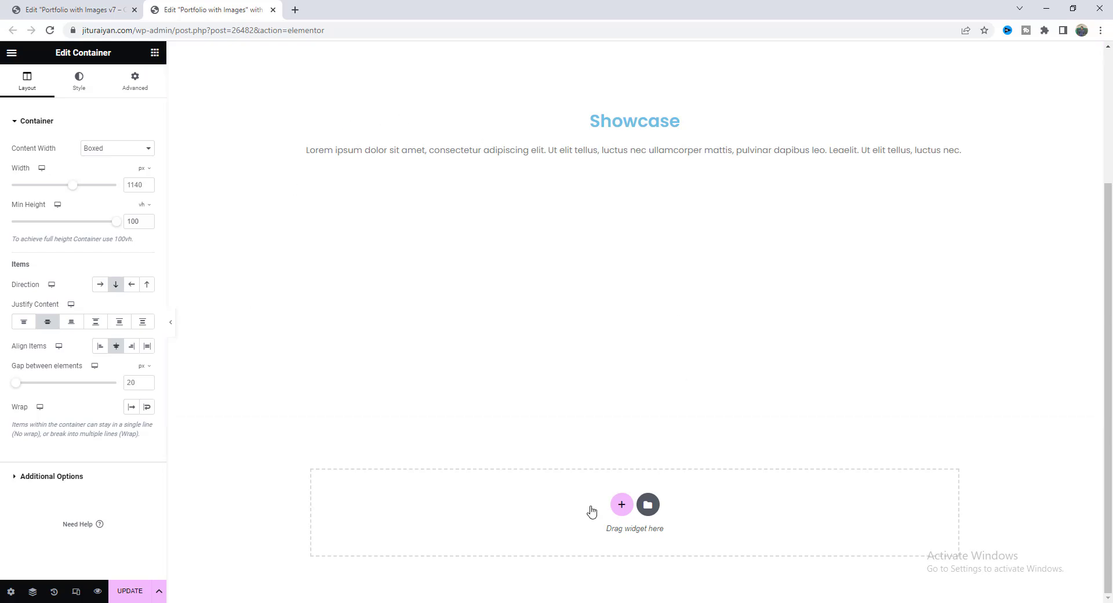
Set the page body background colour to black in Page Settings.
left_click(11, 593)
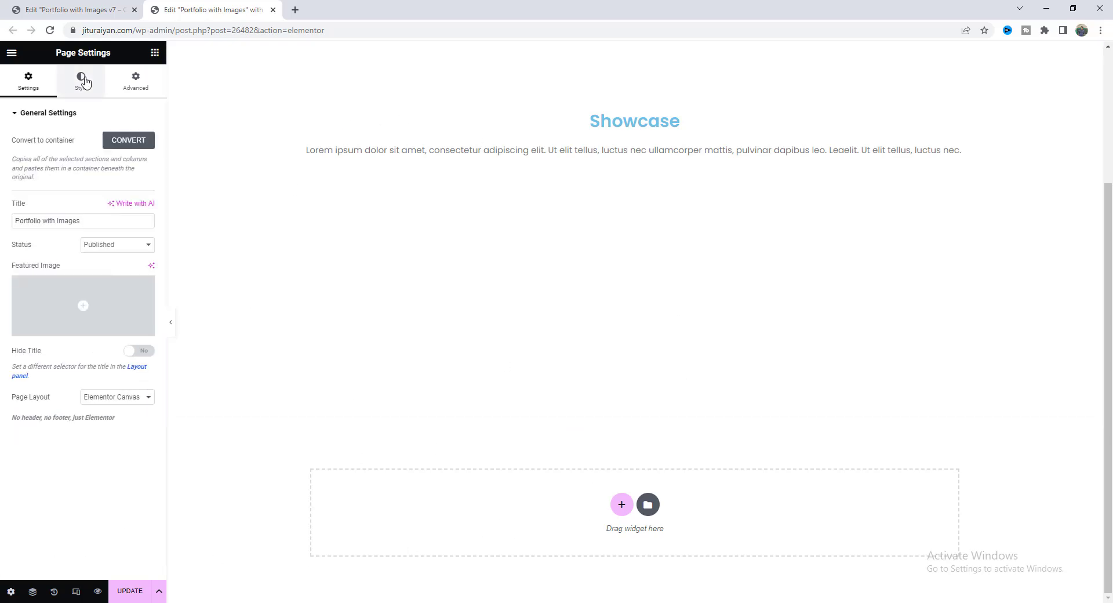
left_click(81, 81)
left_click(147, 264)
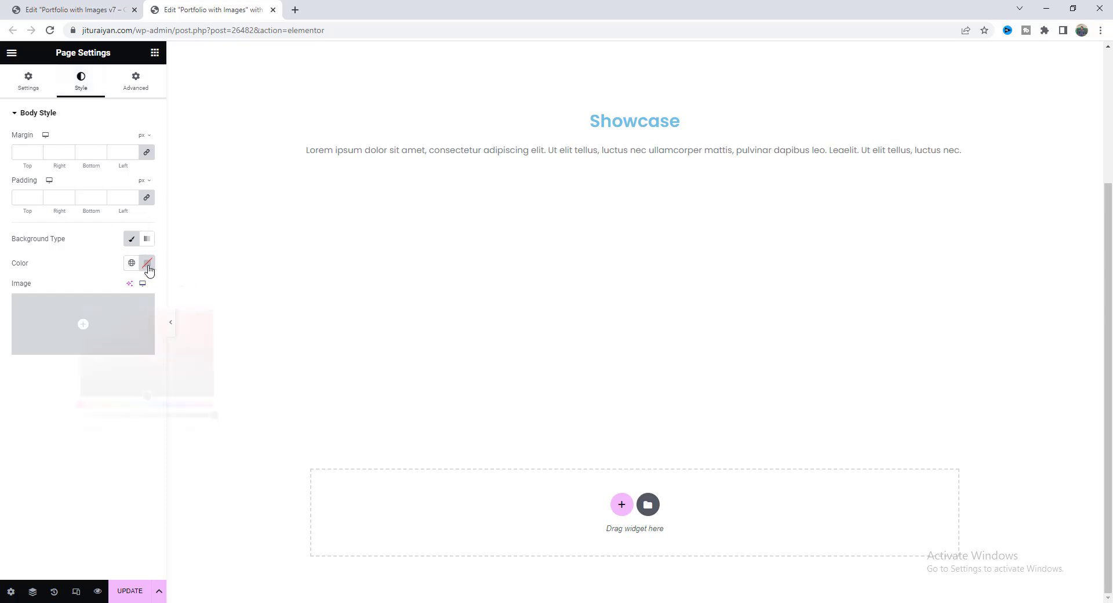
left_click_drag(130, 357, 49, 422)
left_click(47, 425)
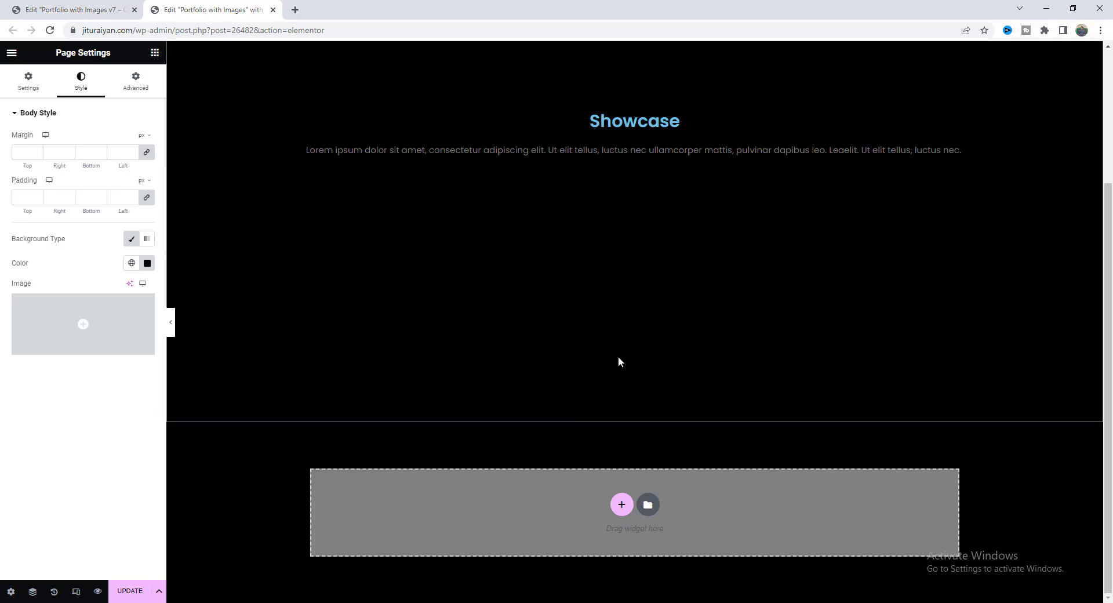
left_click(631, 309)
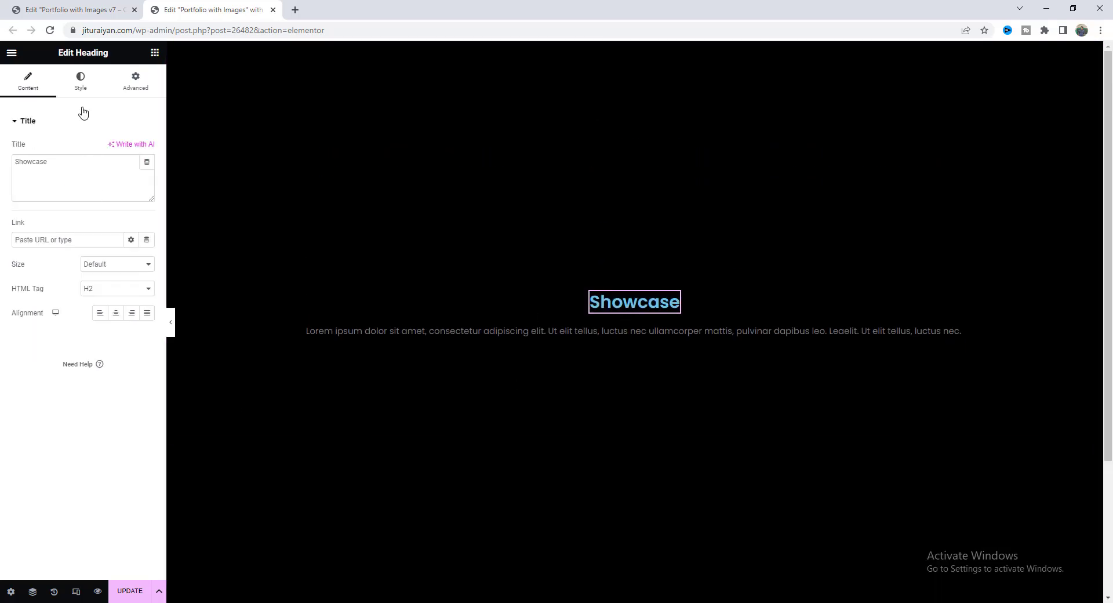
Clear the Showcase heading's blue text colour so it shows white, and set its size to 100 px.
left_click(81, 81)
left_click(149, 152)
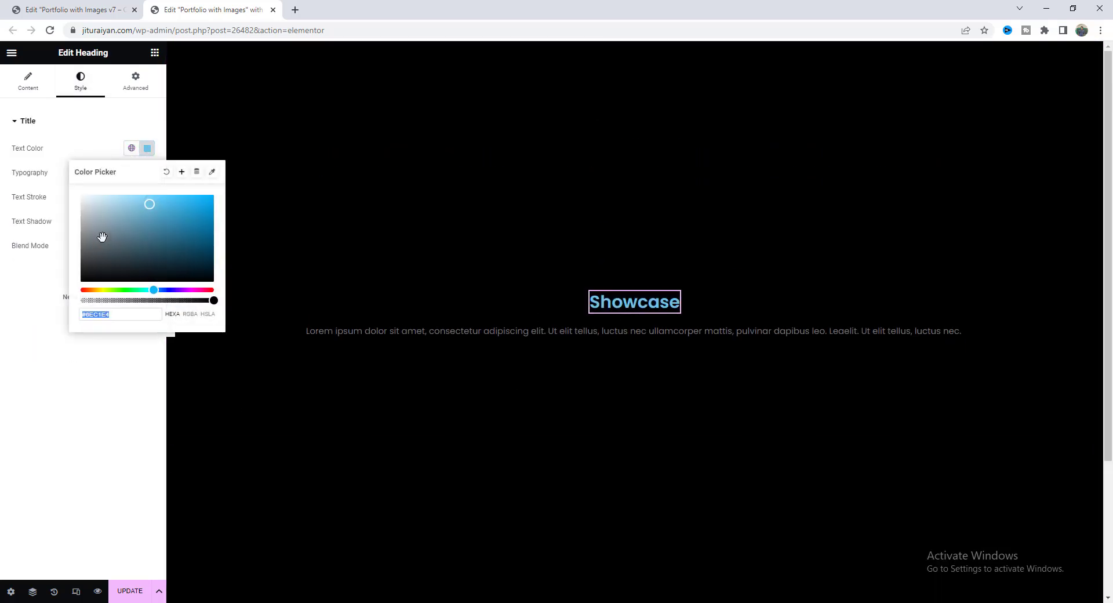
key("BackSpace")
left_click(71, 149)
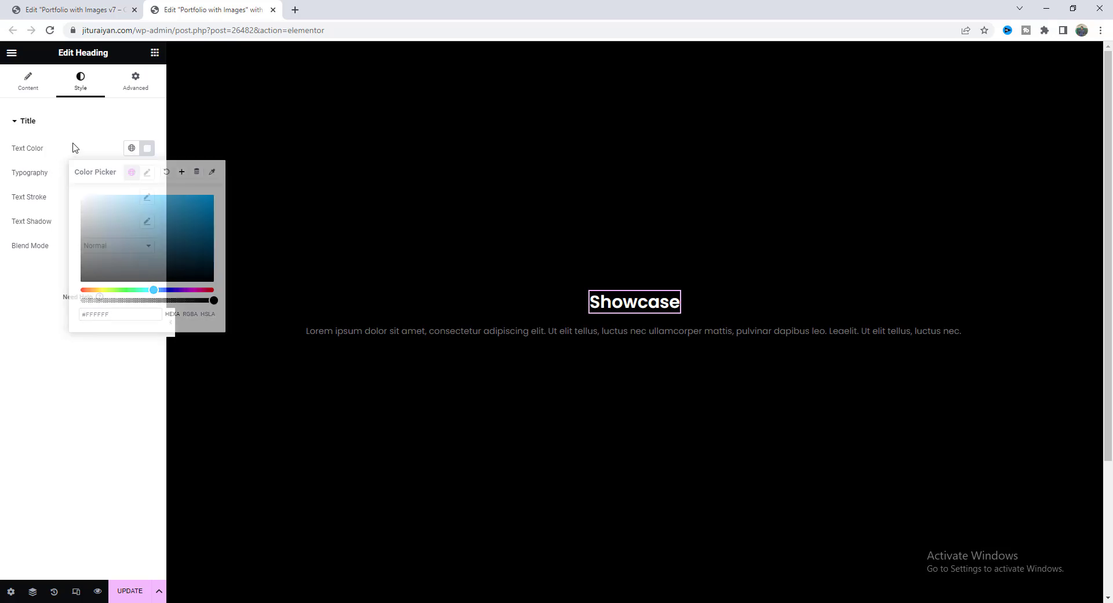
left_click(147, 172)
left_click(125, 263)
type("100")
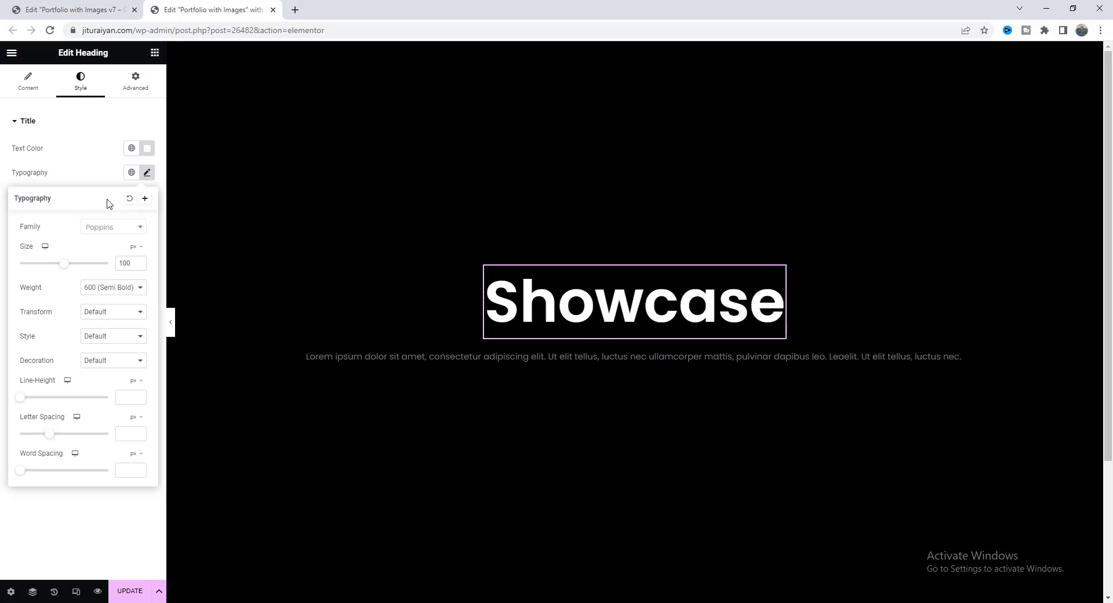
left_click(580, 368)
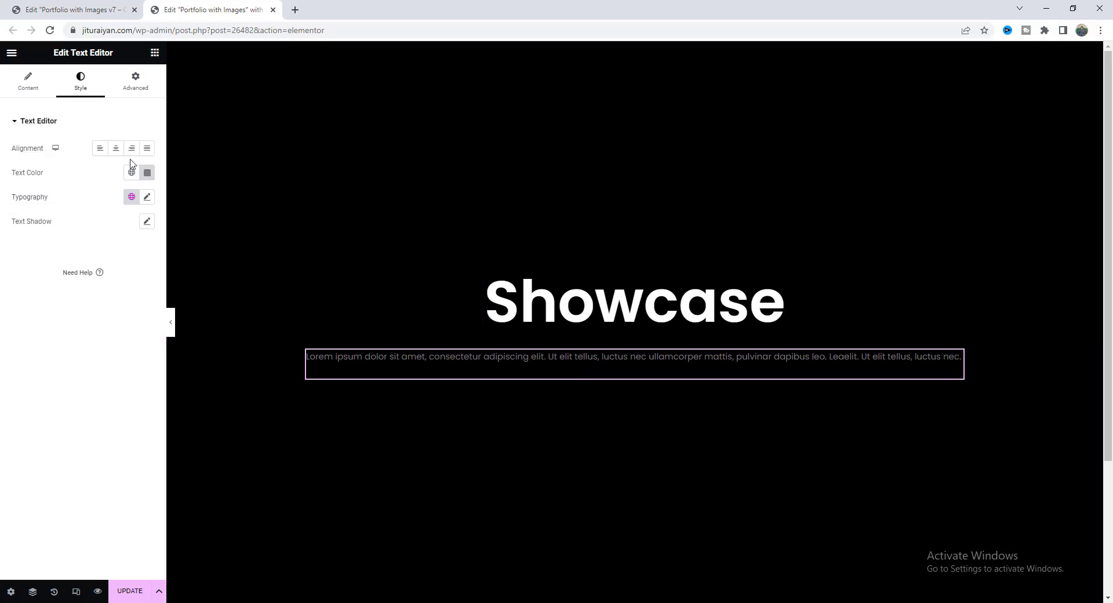
Make the paragraph text light-coloured at 14 px with a 2 em line height.
left_click(147, 172)
mouse_move(119, 245)
left_mouse_down()
mouse_move(65, 225)
mouse_move(68, 170)
left_mouse_up()
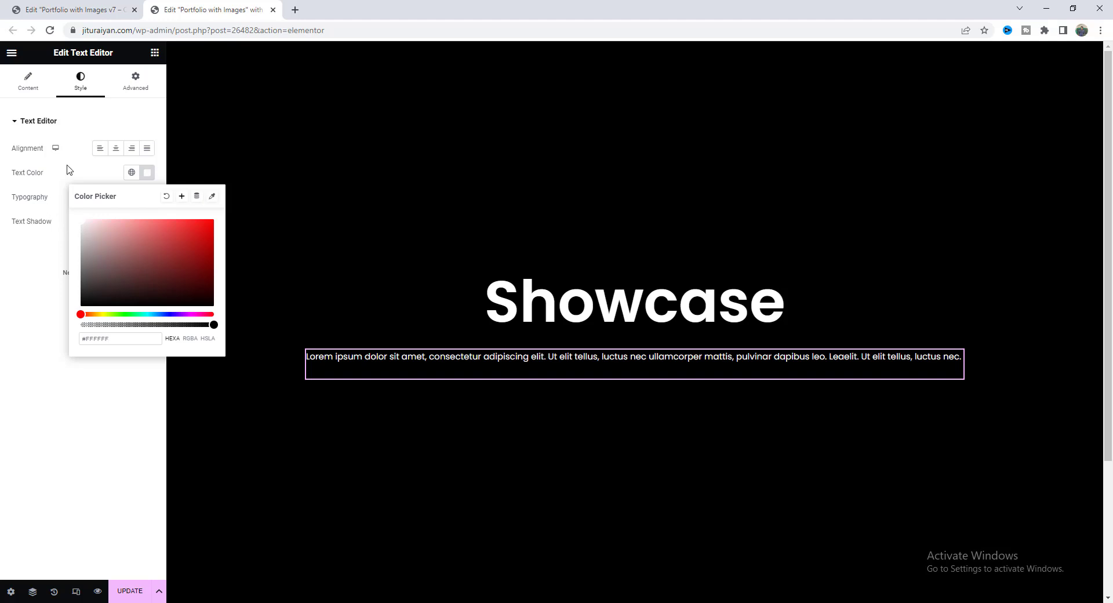
left_click(67, 170)
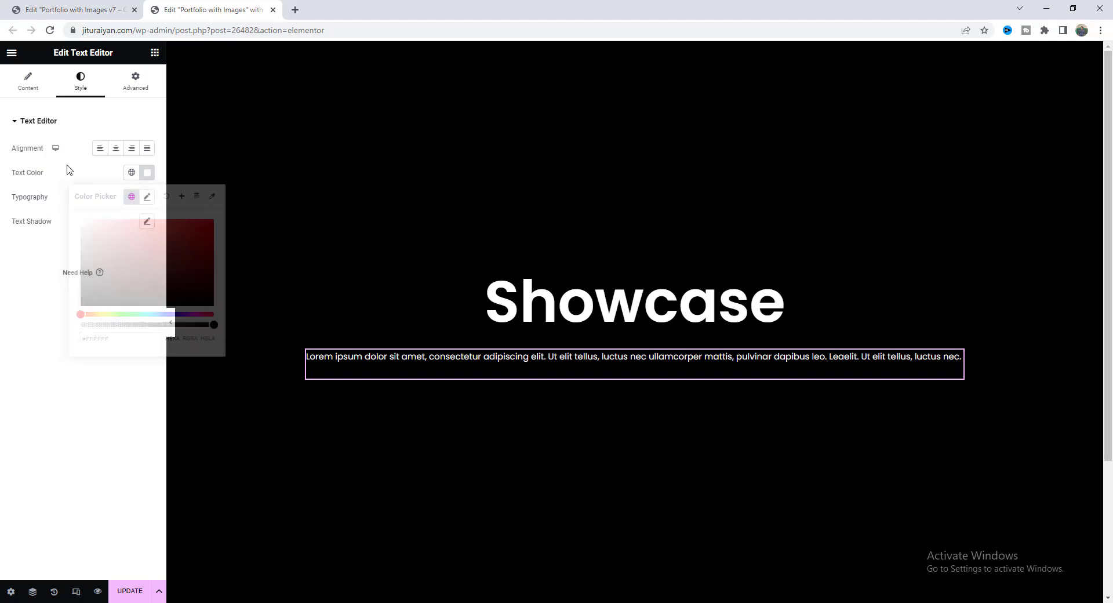
left_click(148, 197)
left_click(131, 288)
type("14")
left_click(138, 404)
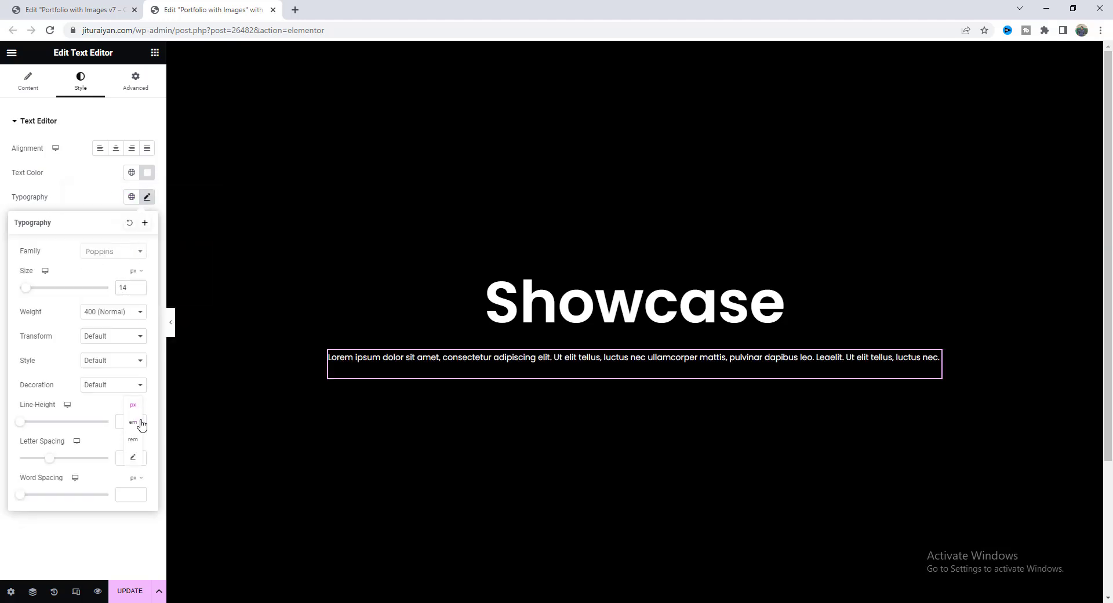
left_click(138, 415)
left_click(129, 422)
type("2")
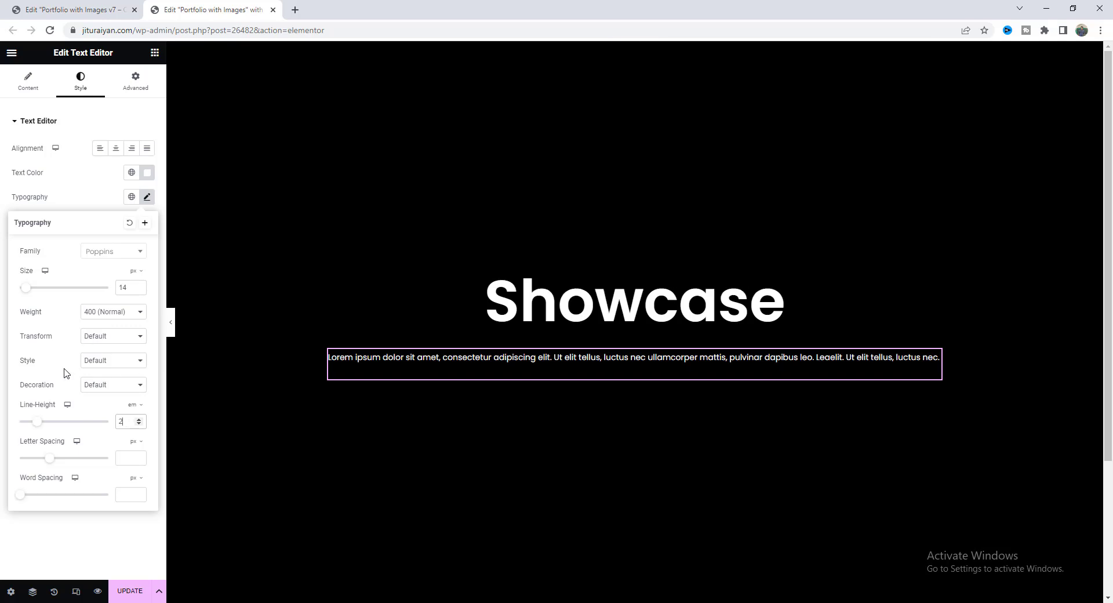
left_click(460, 363)
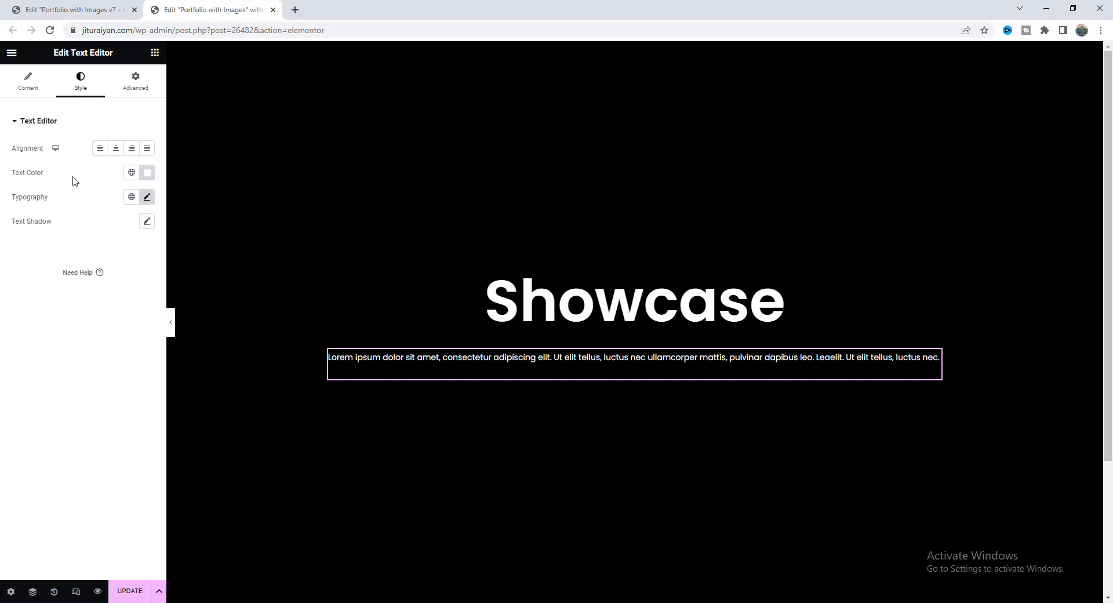
Give the paragraph a custom 450 px width and centre-align its text.
left_click(130, 86)
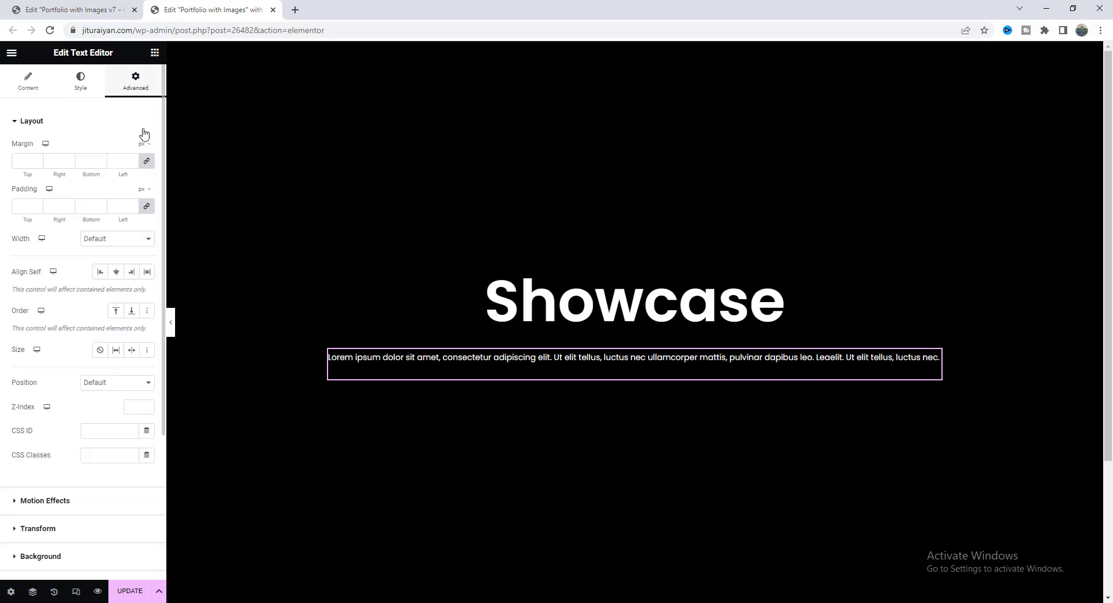
left_click(120, 240)
left_click(122, 279)
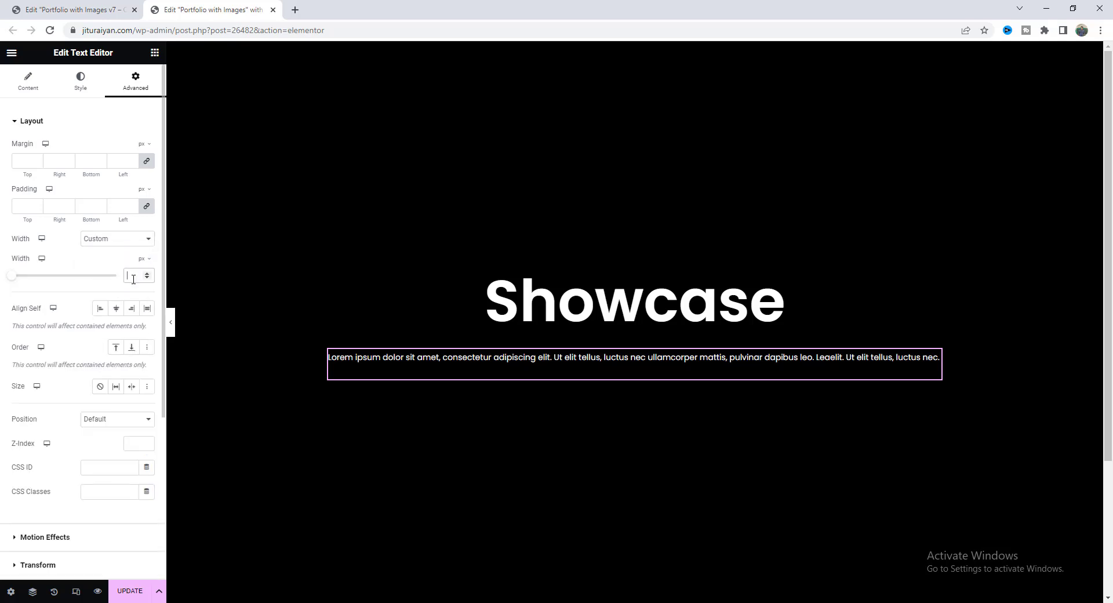
type("450")
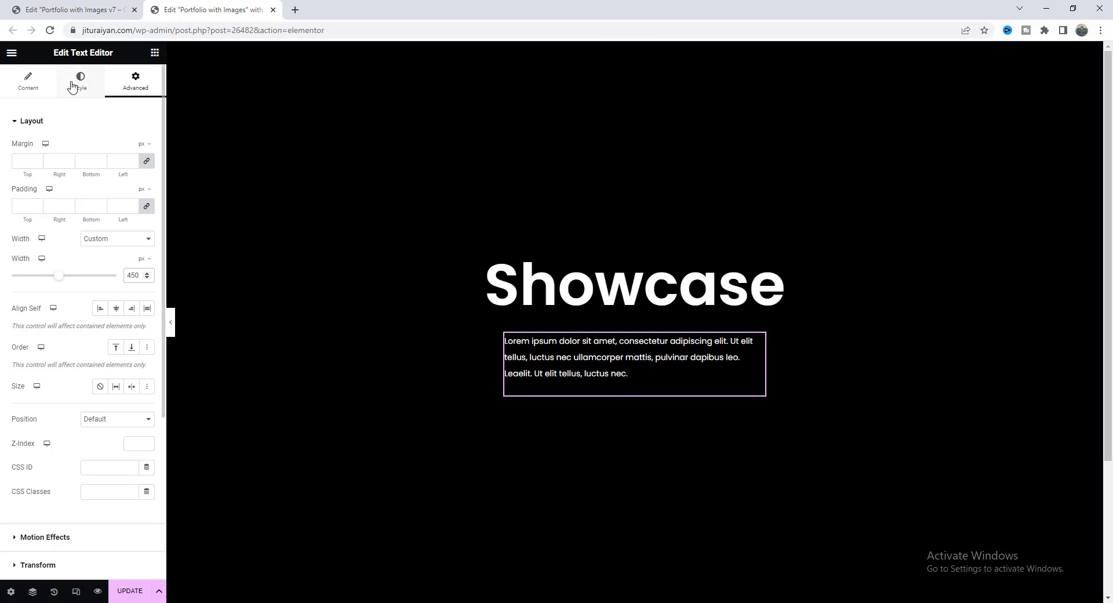
left_click(72, 86)
left_click(117, 148)
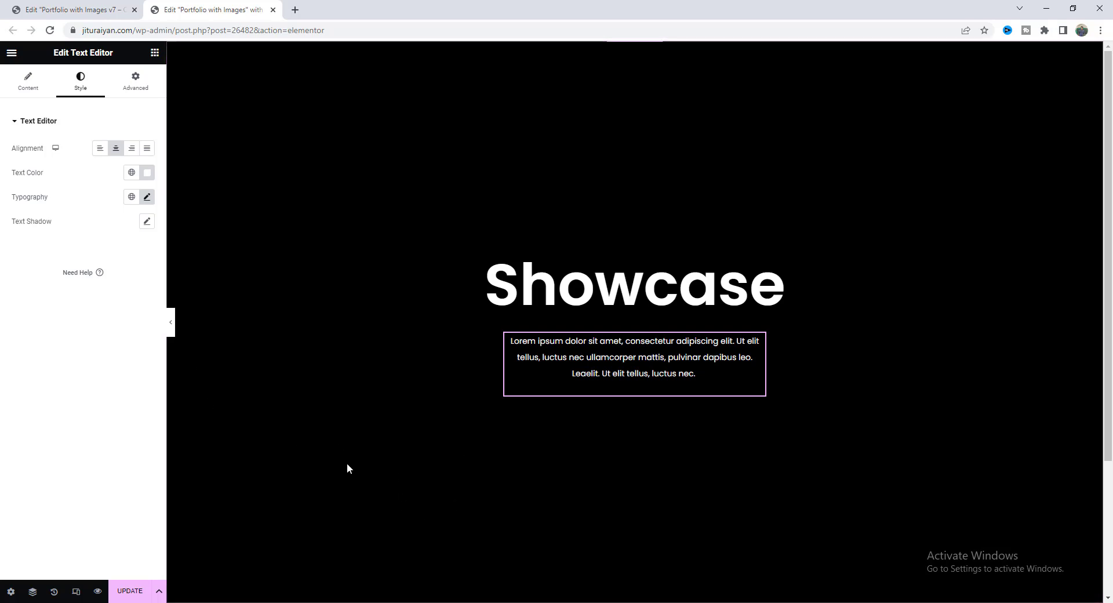
scroll(522, 514, "down", 3)
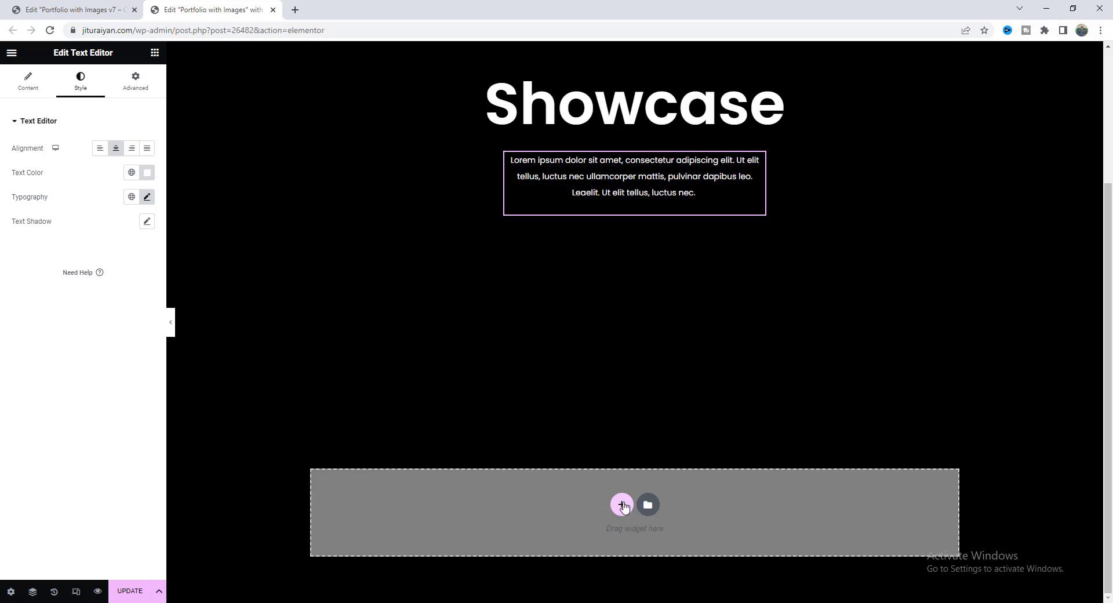
Add a single-column section below Showcase with 100 vh minimum height and 650 px width.
left_click(623, 505)
left_click(472, 533)
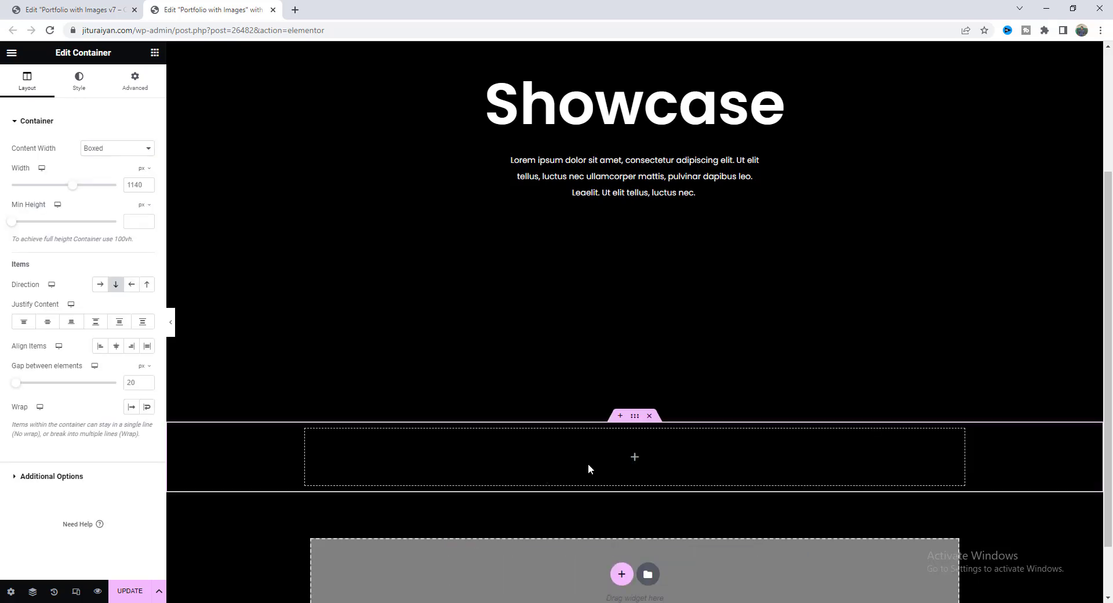
left_click(148, 210)
left_click(141, 257)
left_click(132, 221)
type("100")
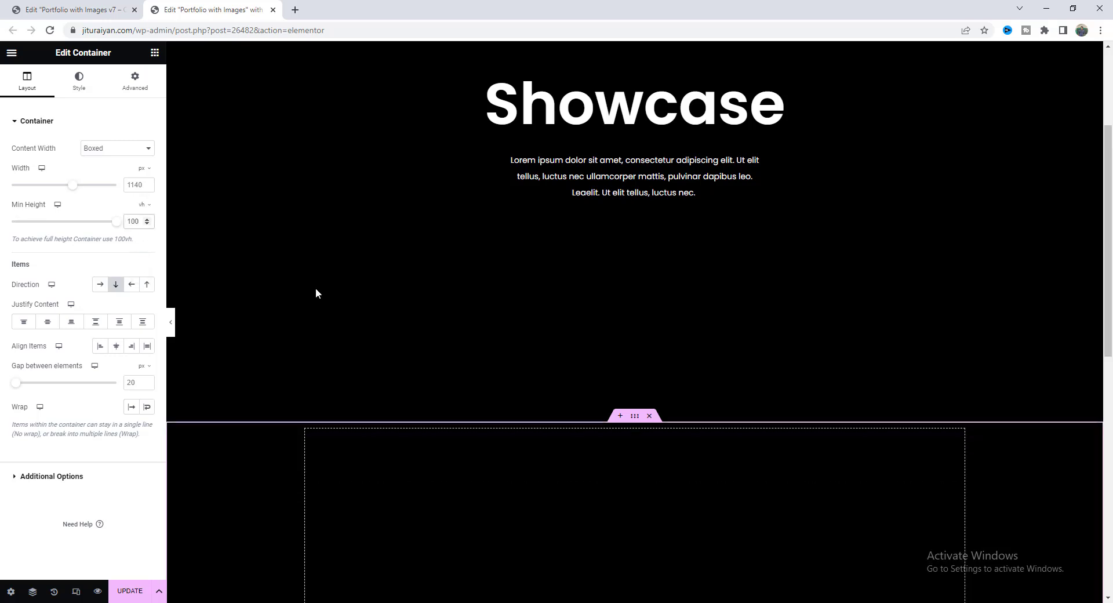
scroll(315, 287, "down", 5)
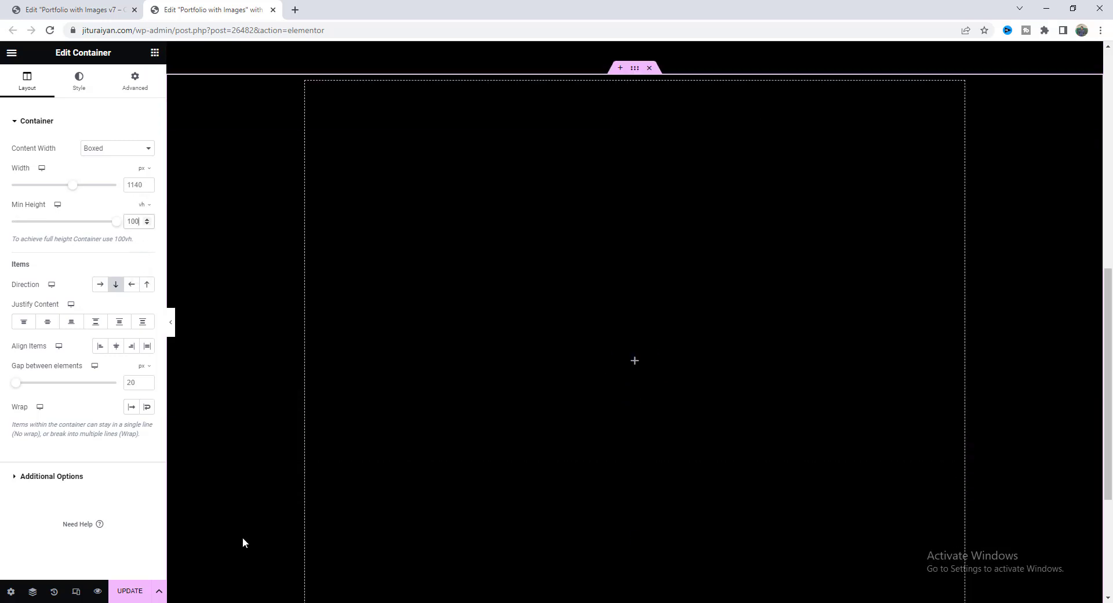
double_click(134, 185)
type("650")
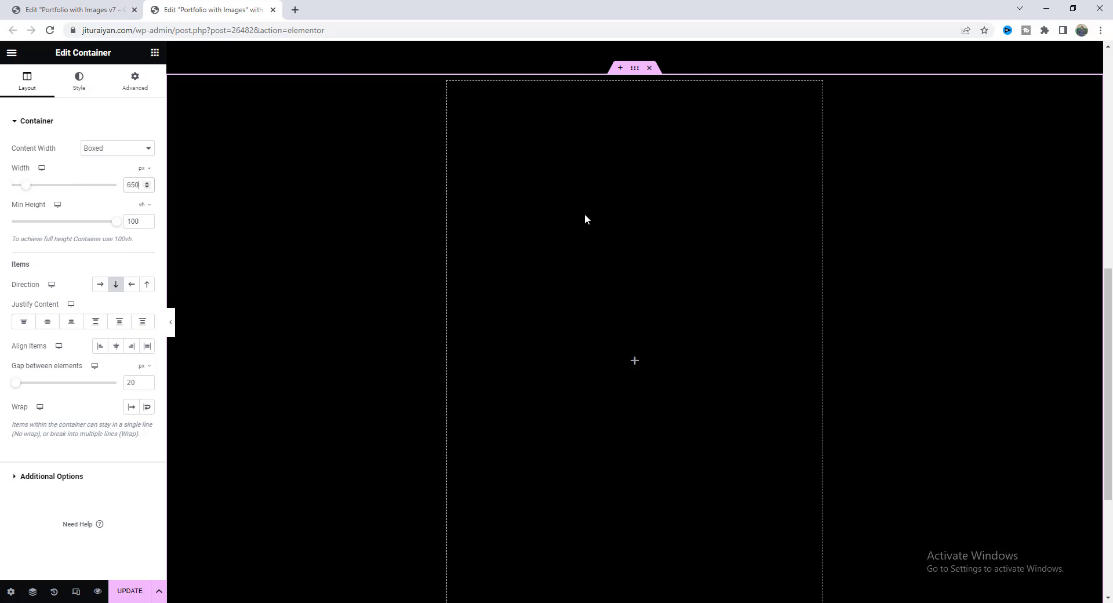
left_click(408, 370)
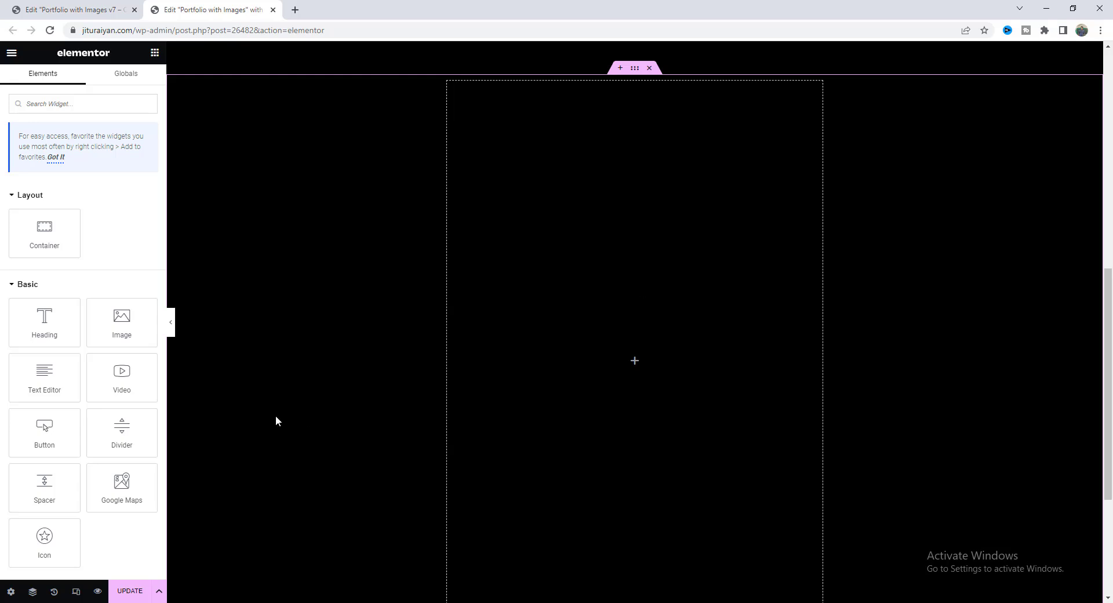
Add a text block reading 'SEMPEMBER 2019 → MONGOLIA' coloured #FAFAFA at 15 px.
left_click_drag(52, 377, 666, 278)
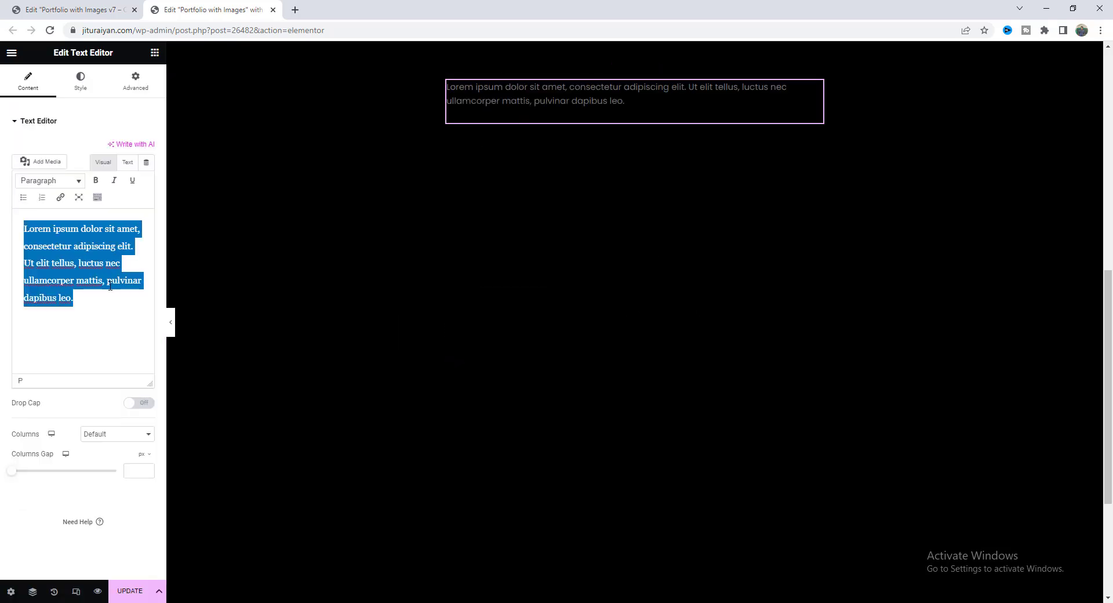
type("SEMPEMBER 2019 → MONGOLIA")
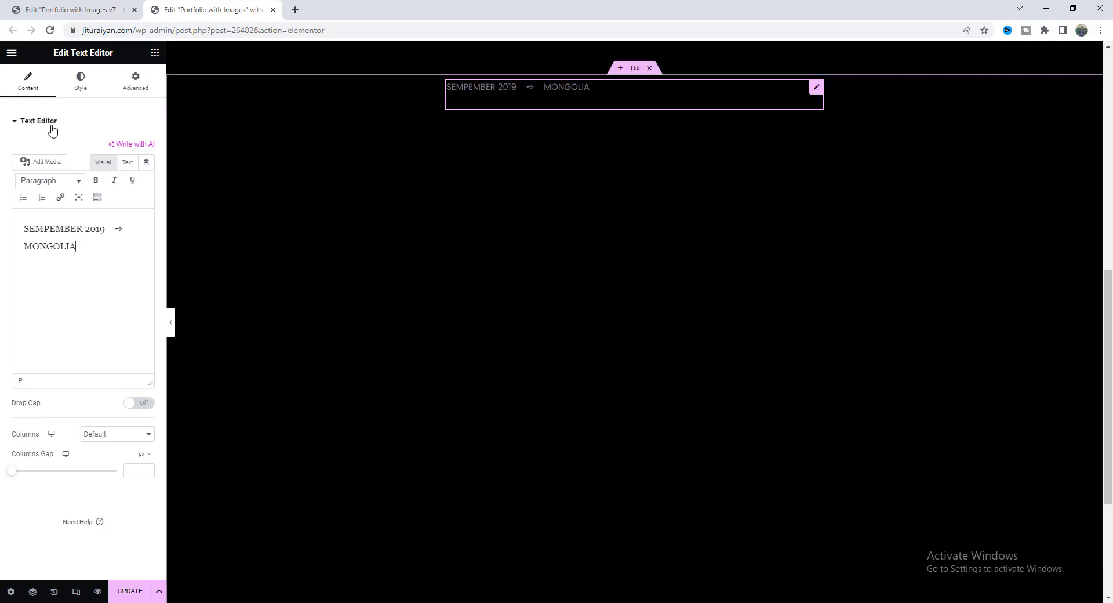
left_click(81, 81)
left_click(147, 172)
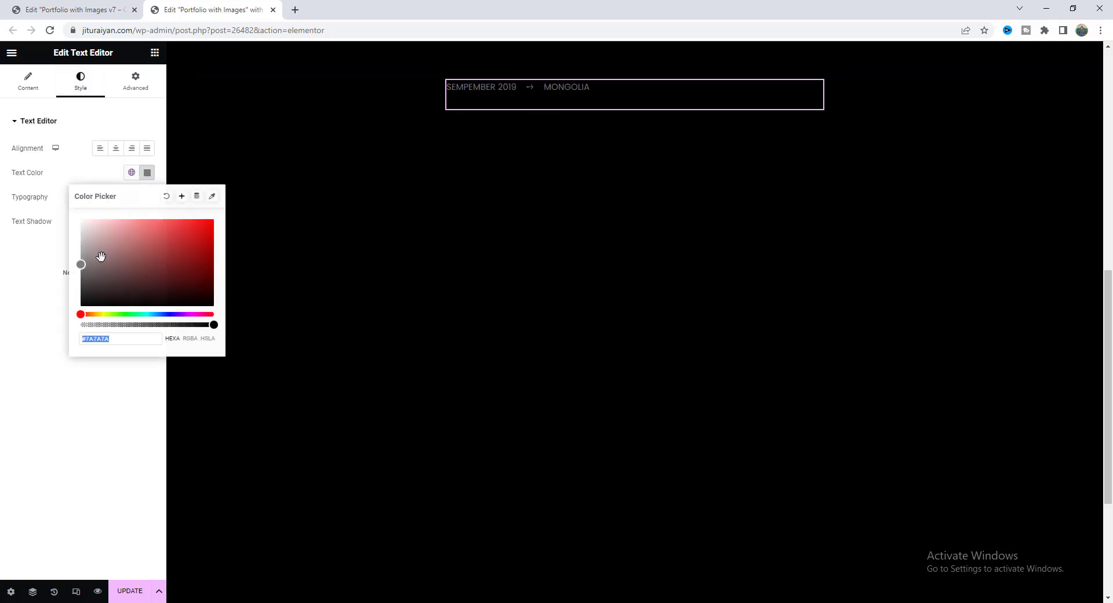
type("#FAFAFA")
left_click(66, 194)
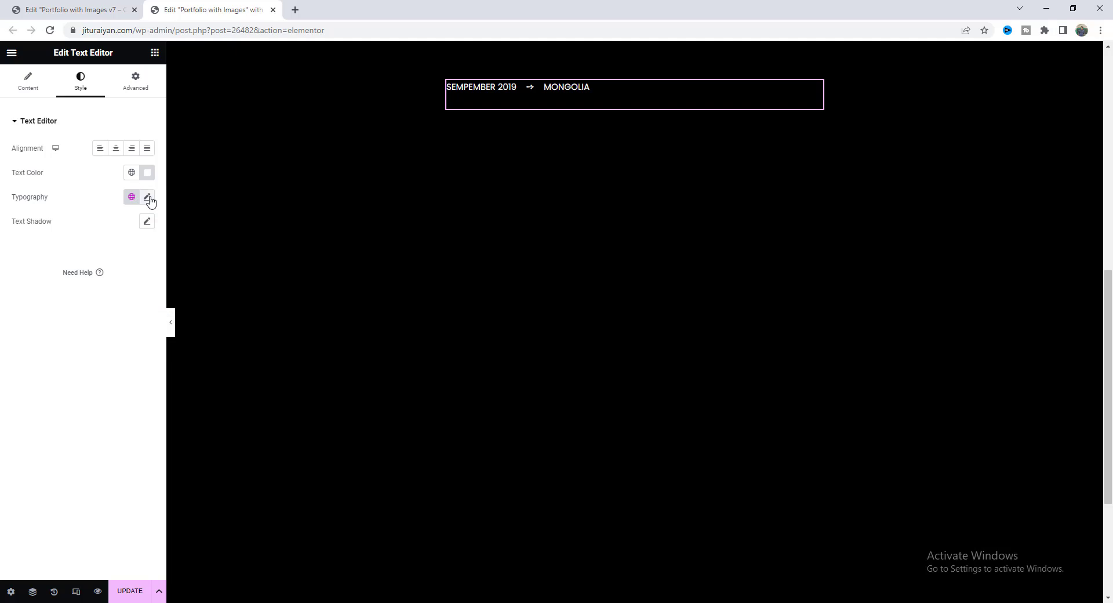
left_click(148, 196)
left_click(127, 288)
type("15")
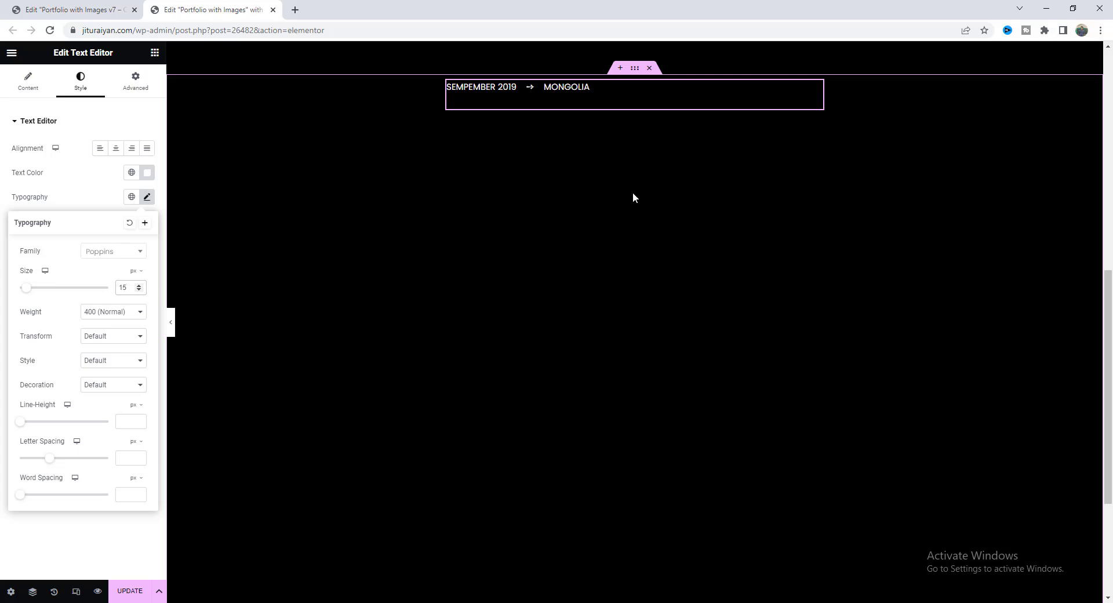
left_click(595, 203)
scroll(596, 204, "up", 9)
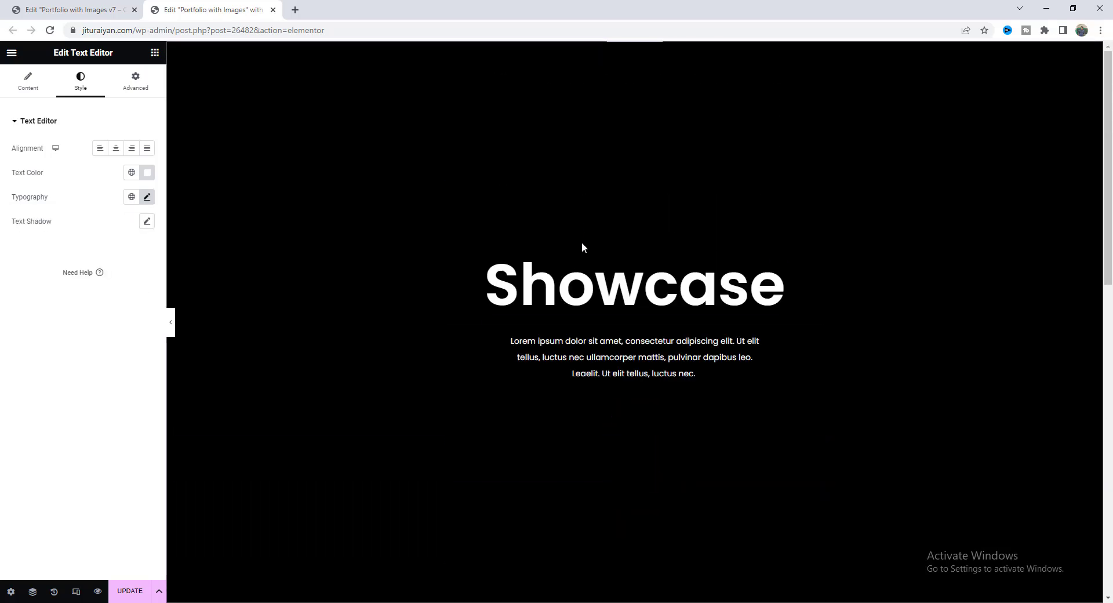
Copy the Showcase heading, paste it below the date line, and retitle it 'Feeling The Nature'.
left_click(577, 275)
right_click(576, 271)
left_click(601, 322)
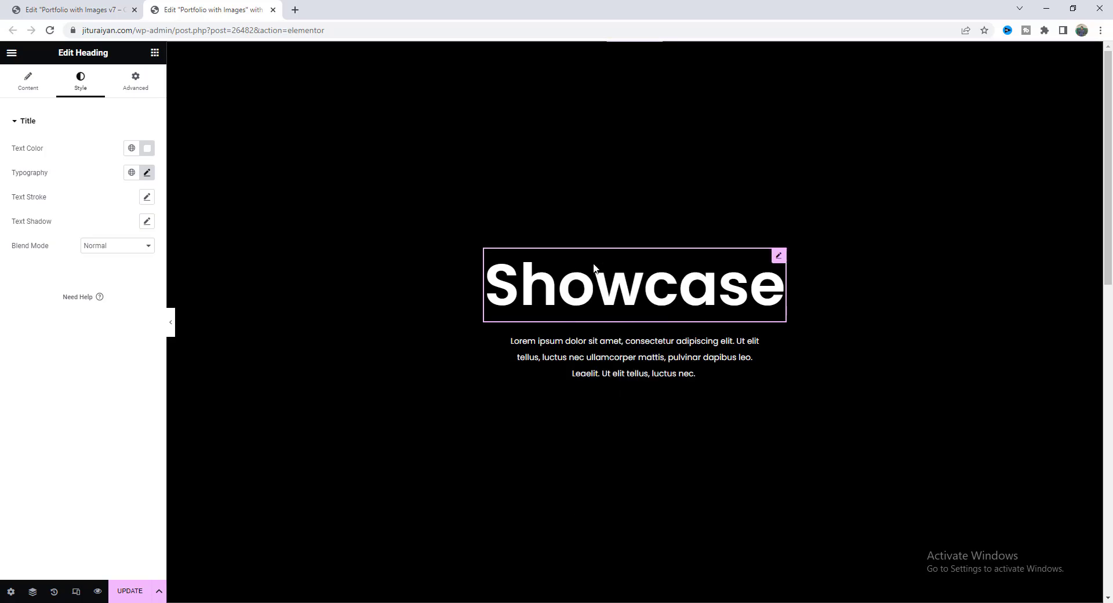
scroll(593, 248, "down", 5)
right_click(513, 254)
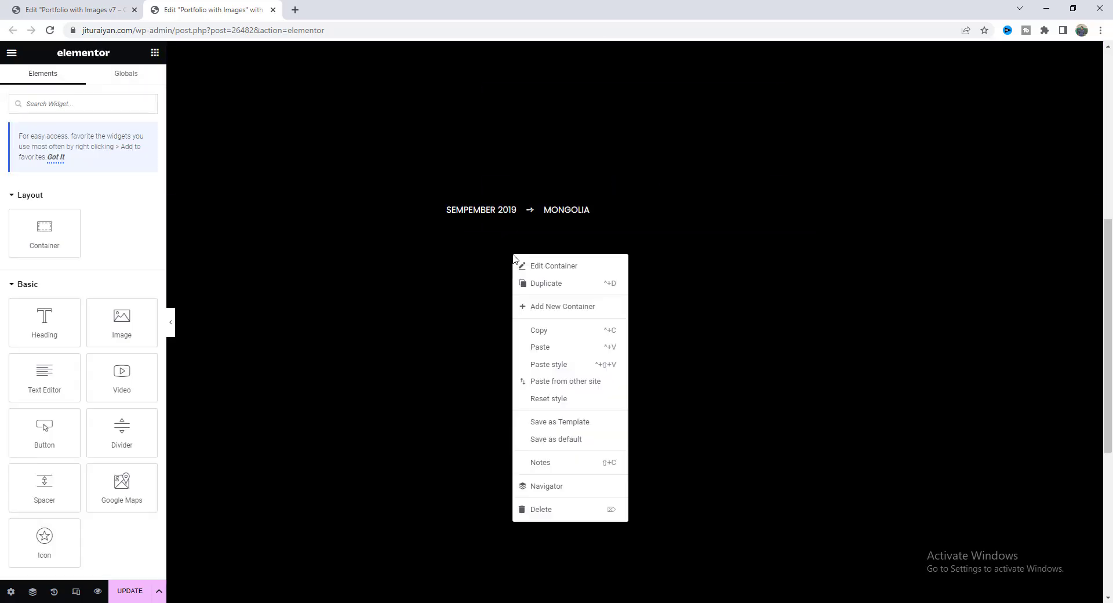
left_click(550, 343)
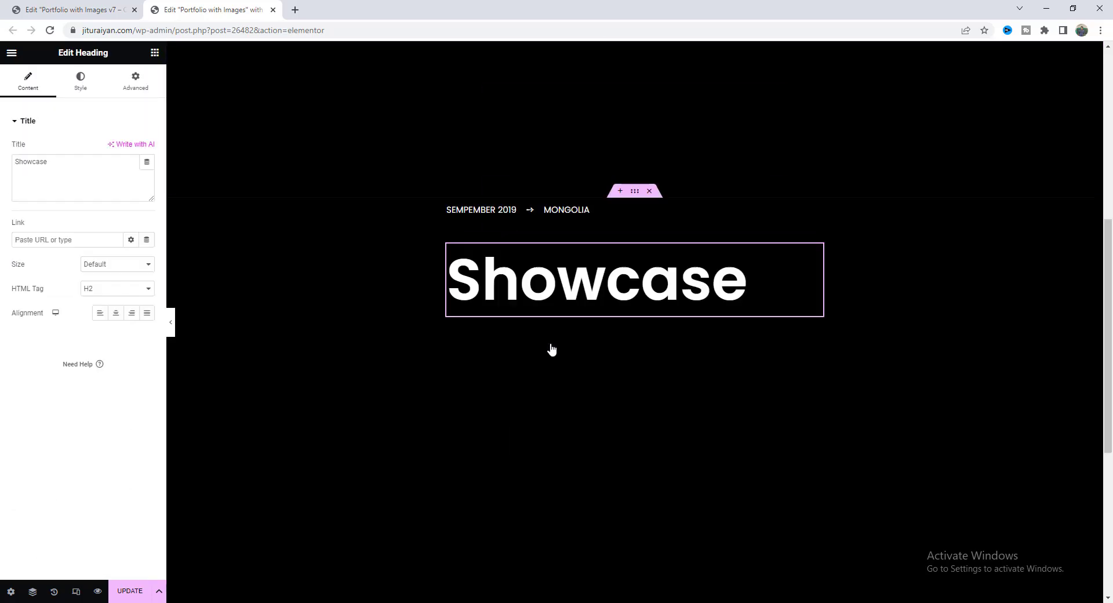
triple_click(66, 170)
type("Feeling The Nature")
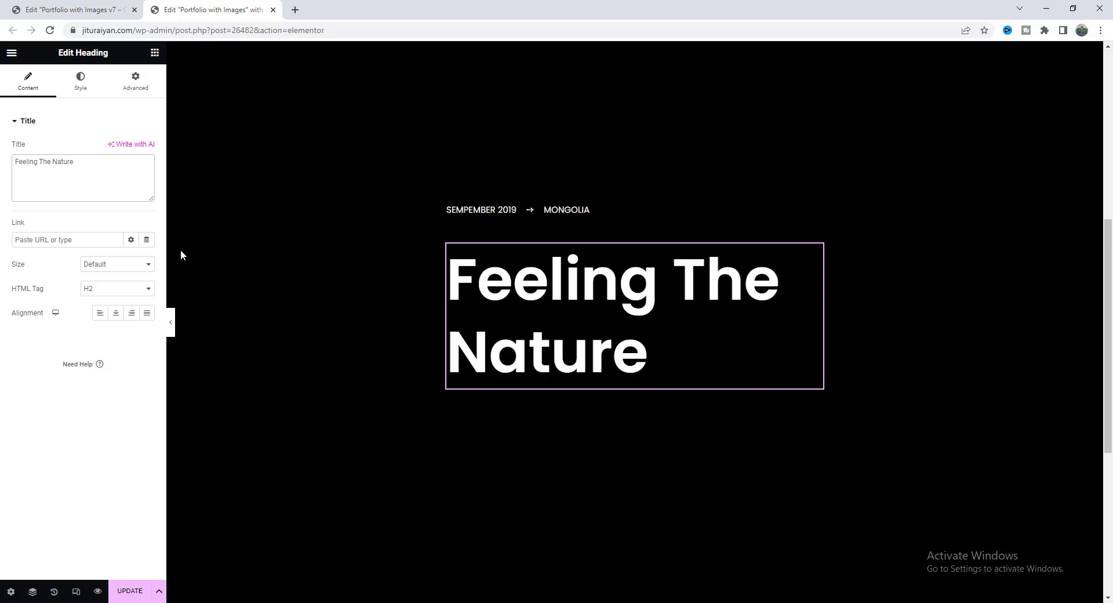
Change the Feeling The Nature heading's font size from 100 to 75.
left_click(76, 90)
left_click(147, 173)
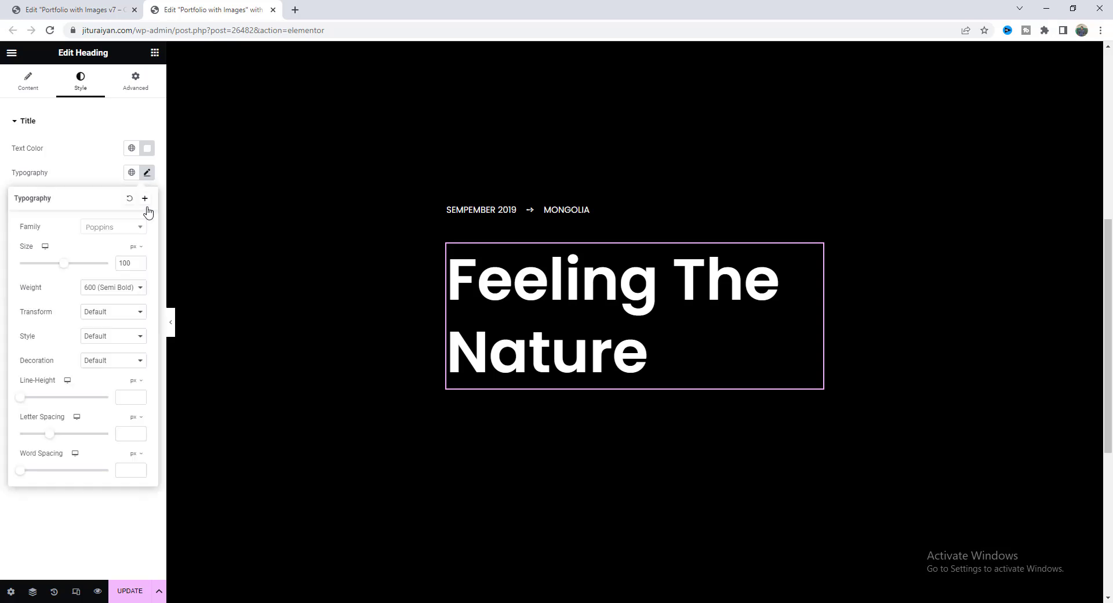
left_click_drag(135, 263, 112, 271)
type("75")
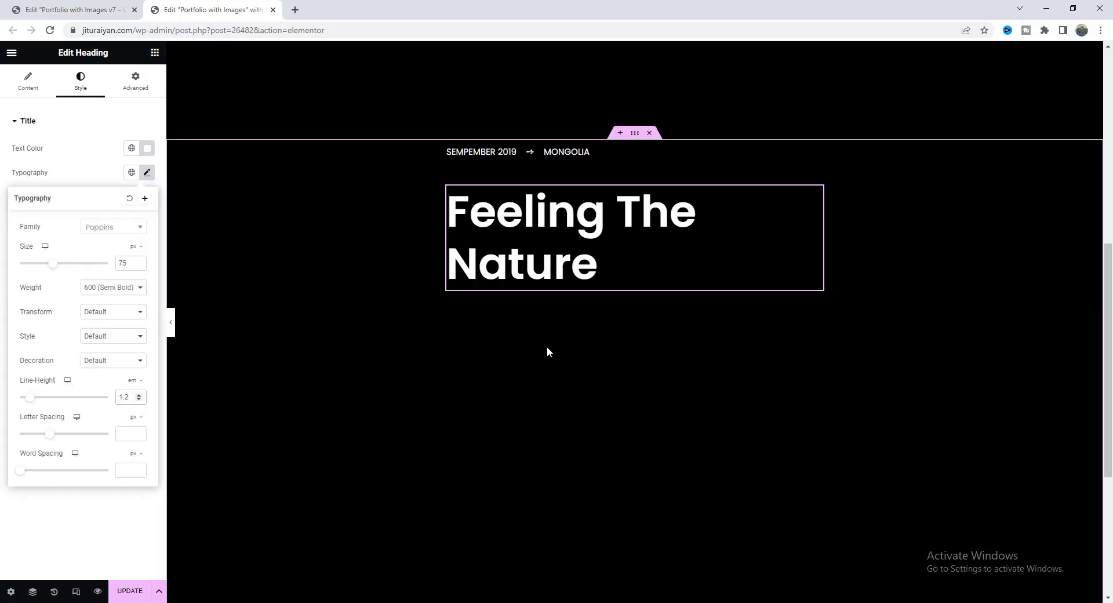
scroll(580, 348, "down", 2)
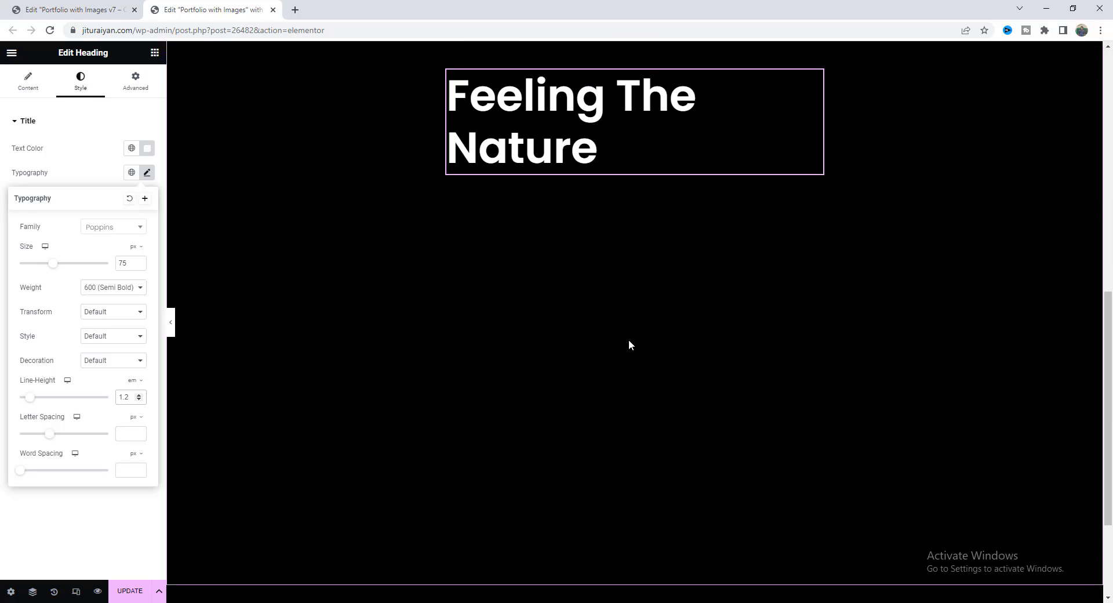
scroll(626, 325, "up", 2)
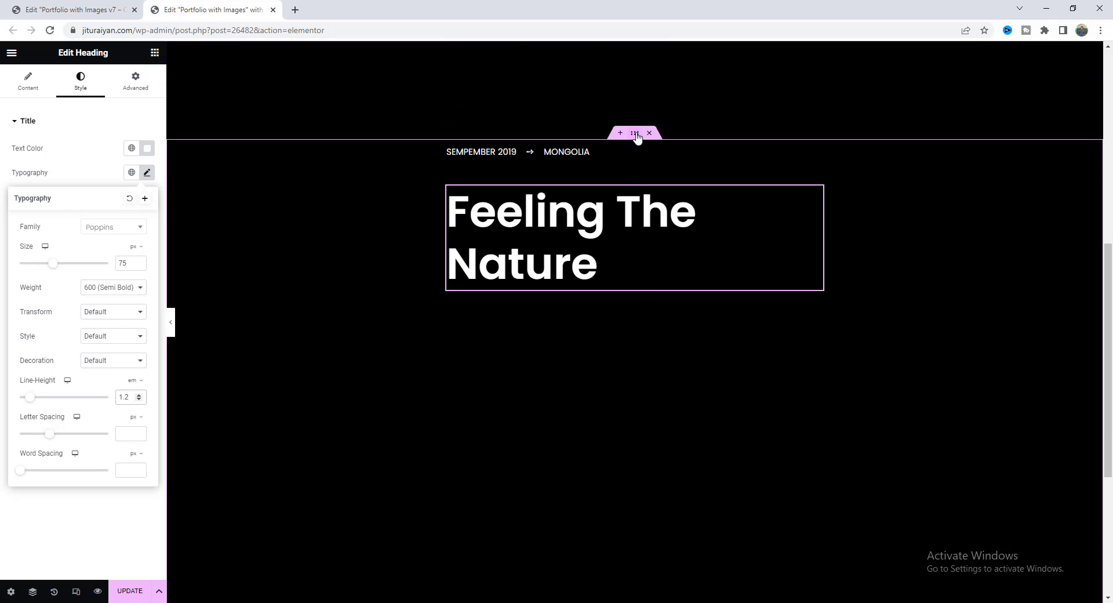
Centre the section's content vertically and horizontally, and centre the heading text.
left_click(636, 133)
left_click(48, 322)
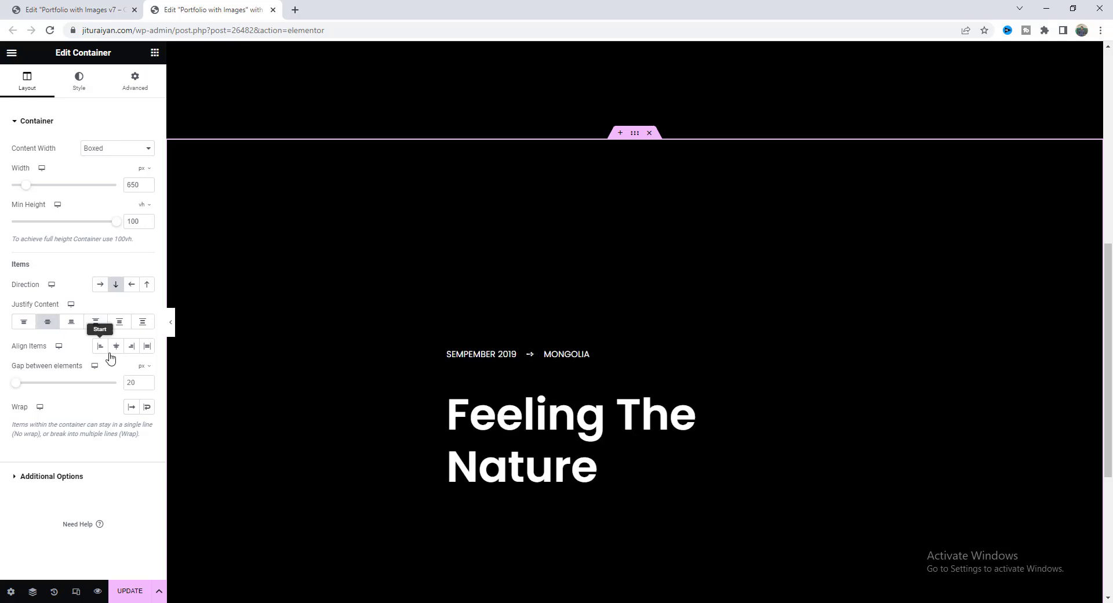
left_click(116, 345)
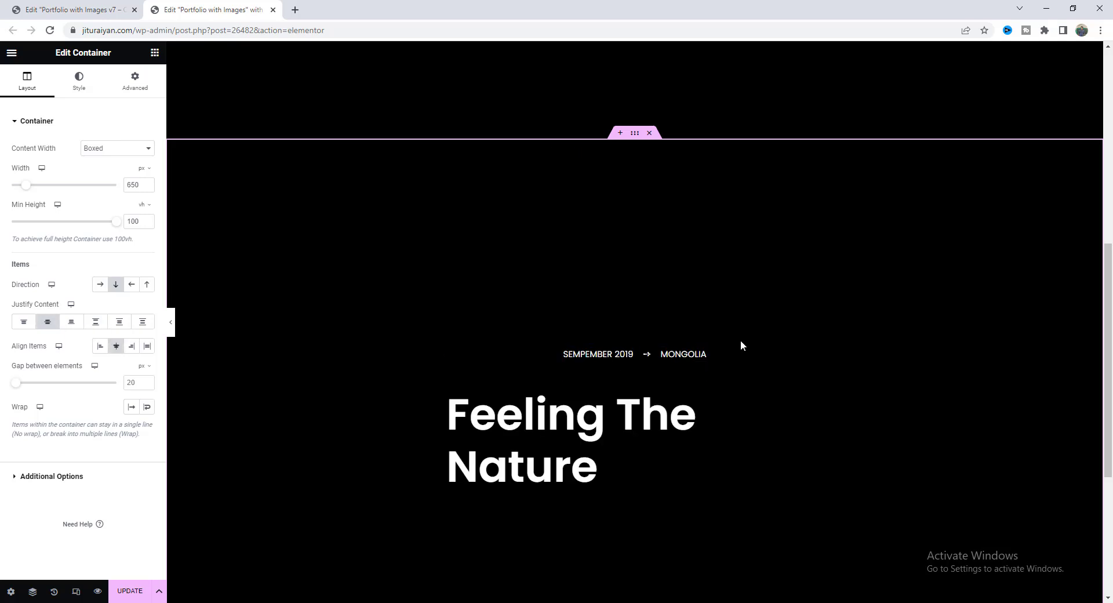
scroll(736, 344, "down", 1)
left_click(649, 376)
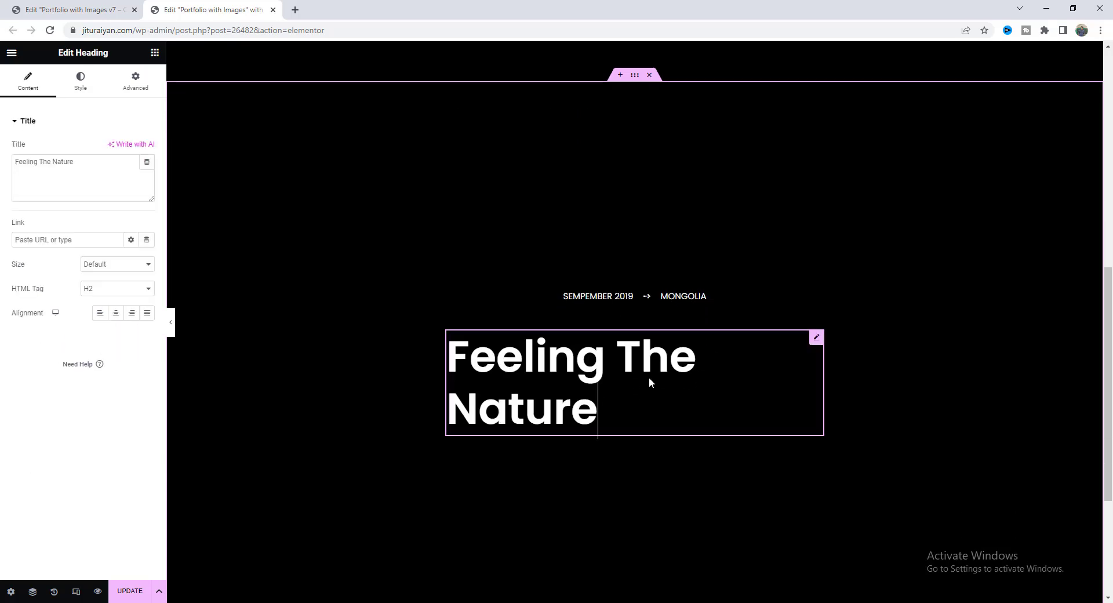
left_click(116, 315)
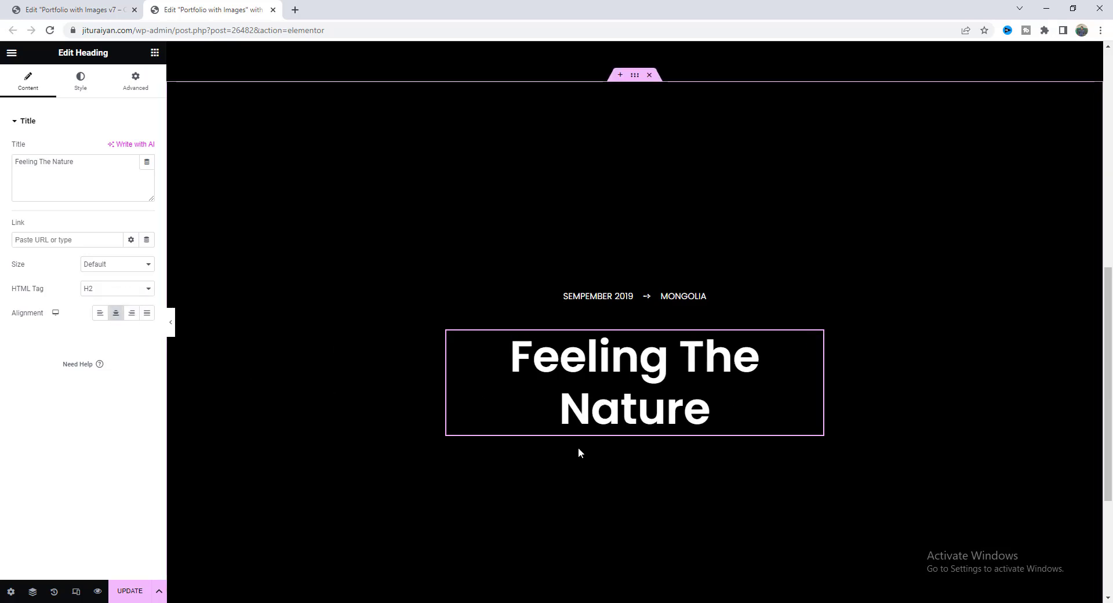
scroll(635, 462, "down", 1)
Add a Button widget below the heading labelled 'SEE MORE DETAILS'.
left_click(154, 52)
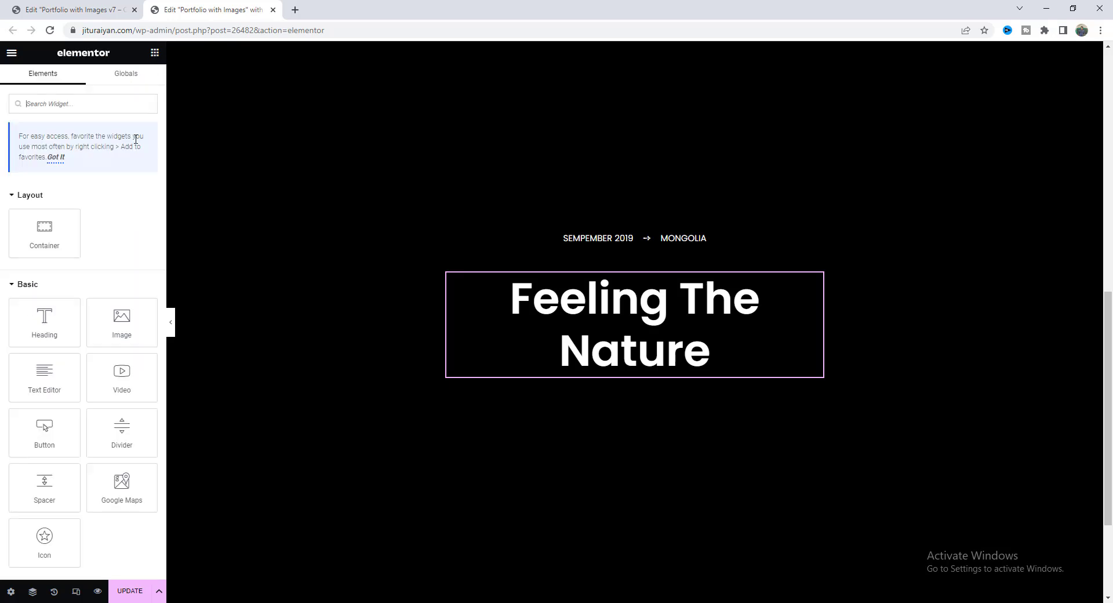
left_click_drag(76, 427, 605, 374)
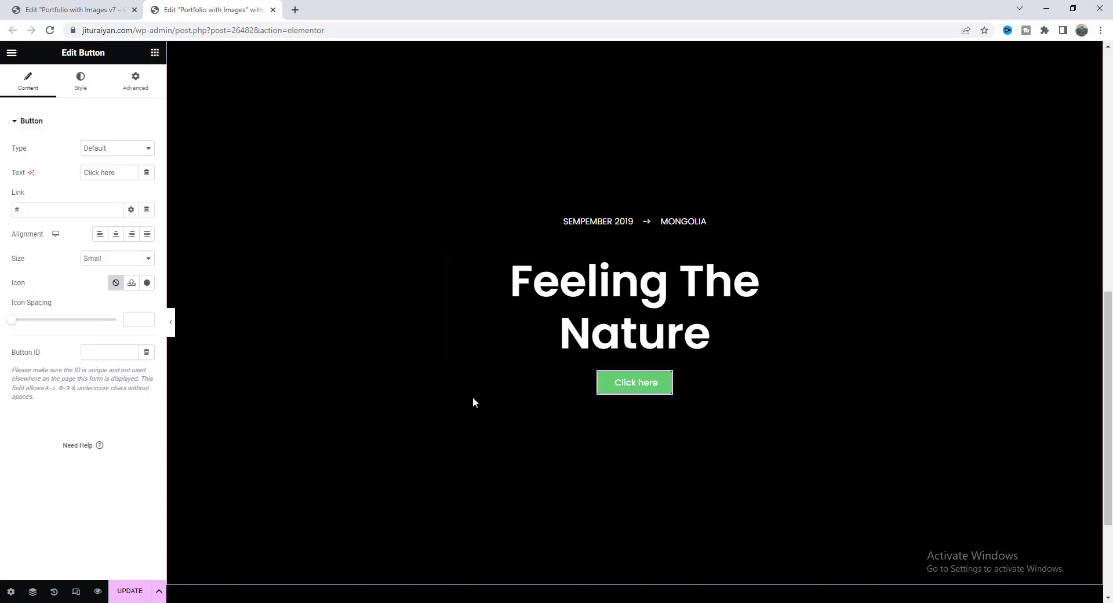
triple_click(121, 172)
type("SEE MORE DETAILS")
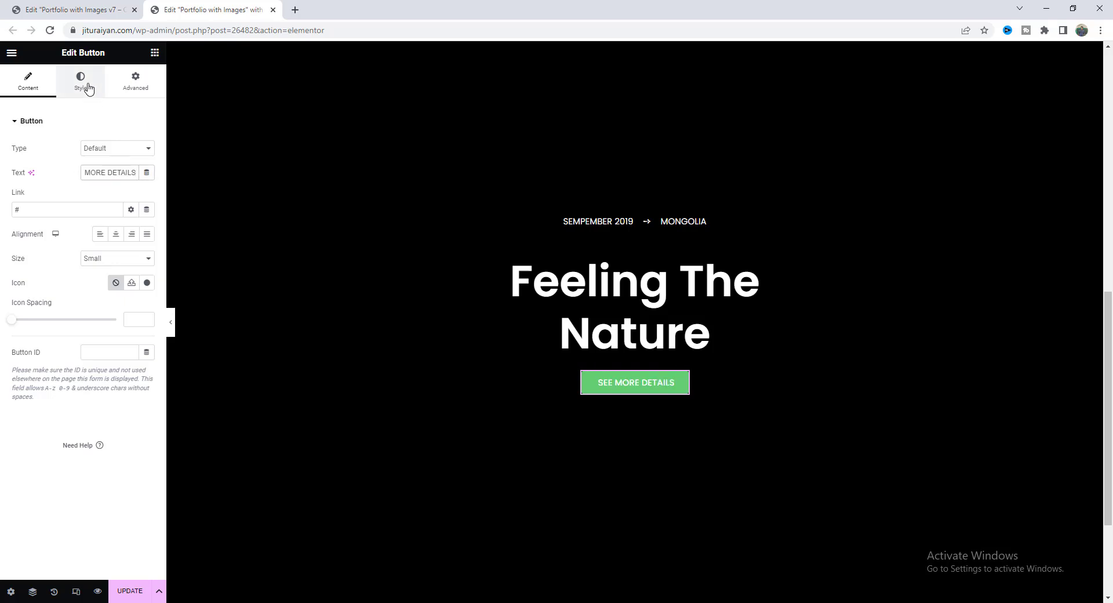
Set the button typography to Roboto, adjusting its font size and weight.
left_click(81, 82)
left_click(148, 149)
left_click(113, 201)
type("roboto")
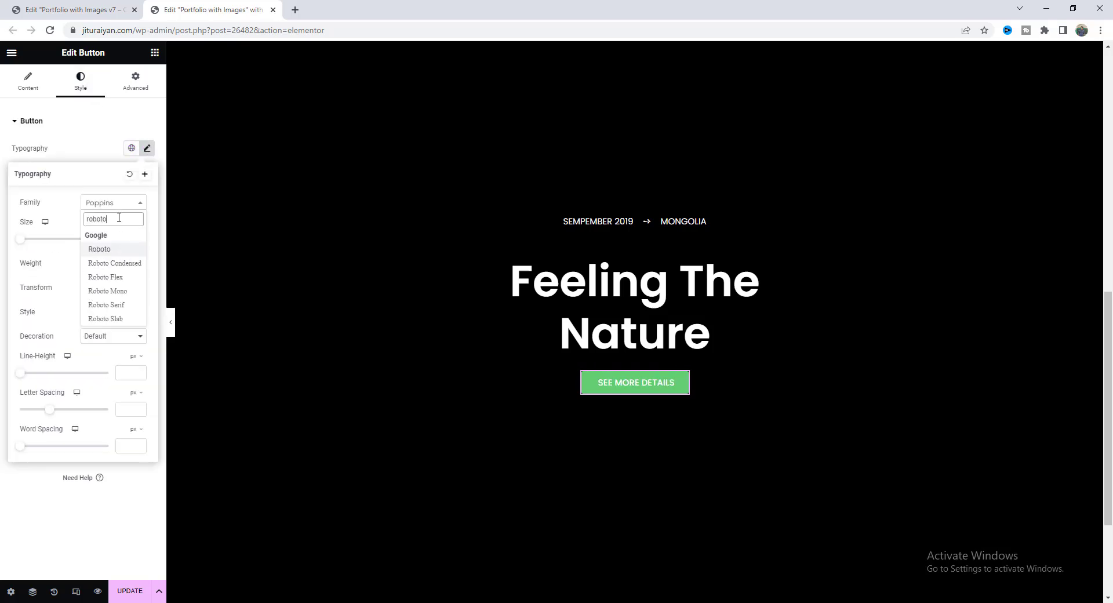
left_click(104, 239)
left_click(121, 239)
type("2.5")
left_click(121, 264)
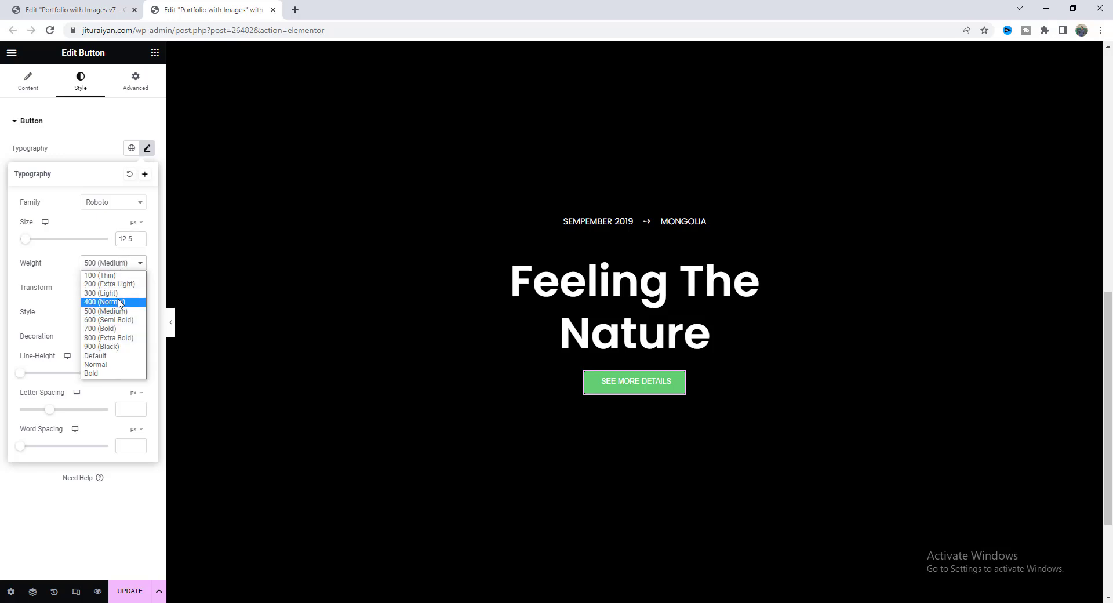
left_click(118, 302)
left_click(101, 155)
Make the button text white and its background fully transparent.
left_click(147, 221)
left_click(70, 260)
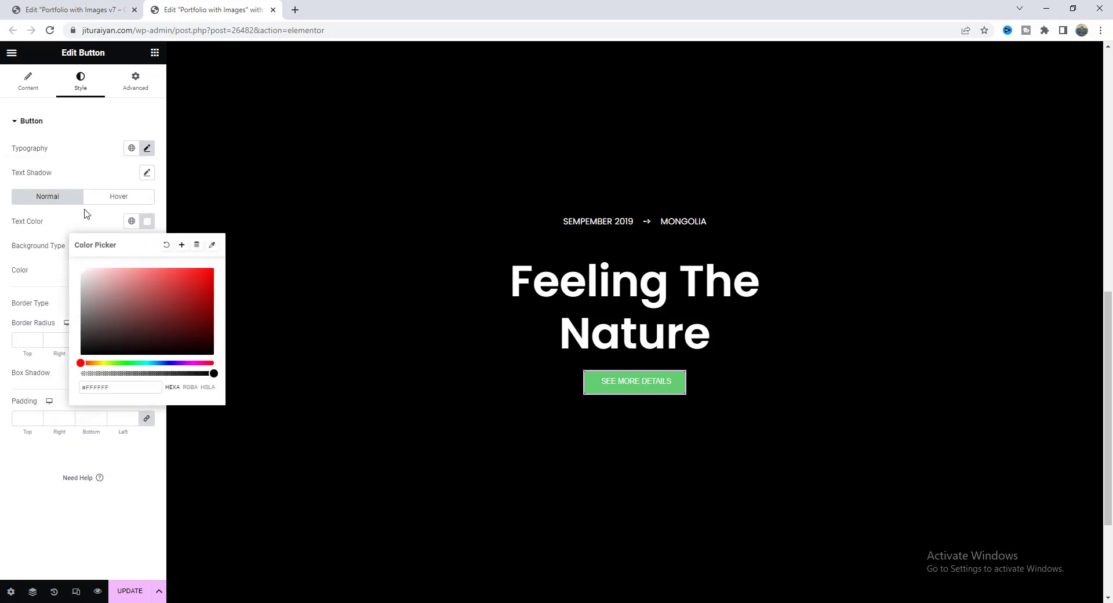
left_click(88, 215)
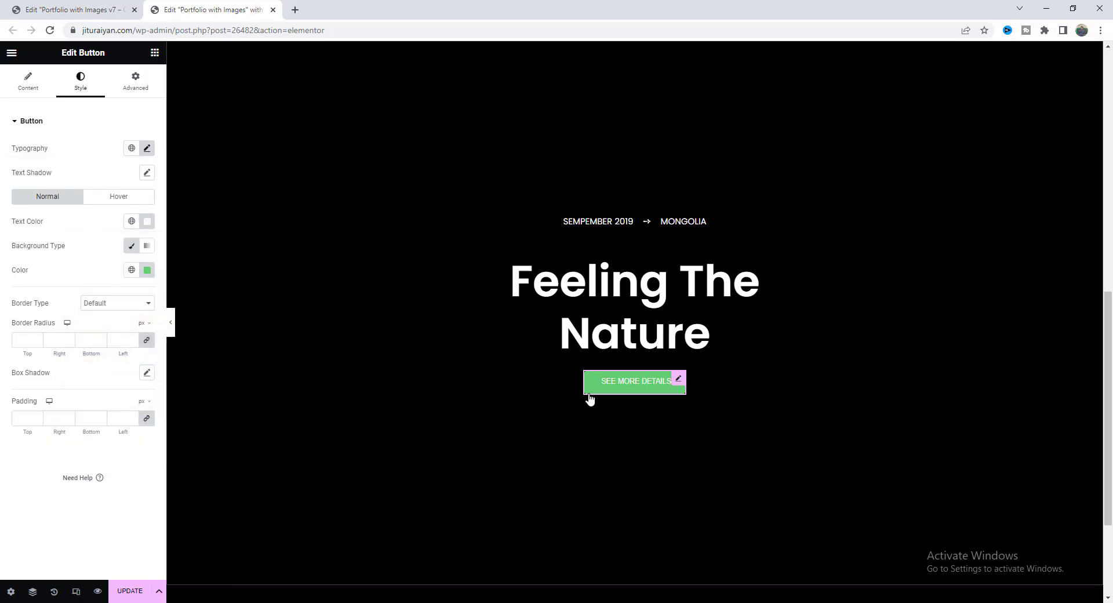
left_click(146, 270)
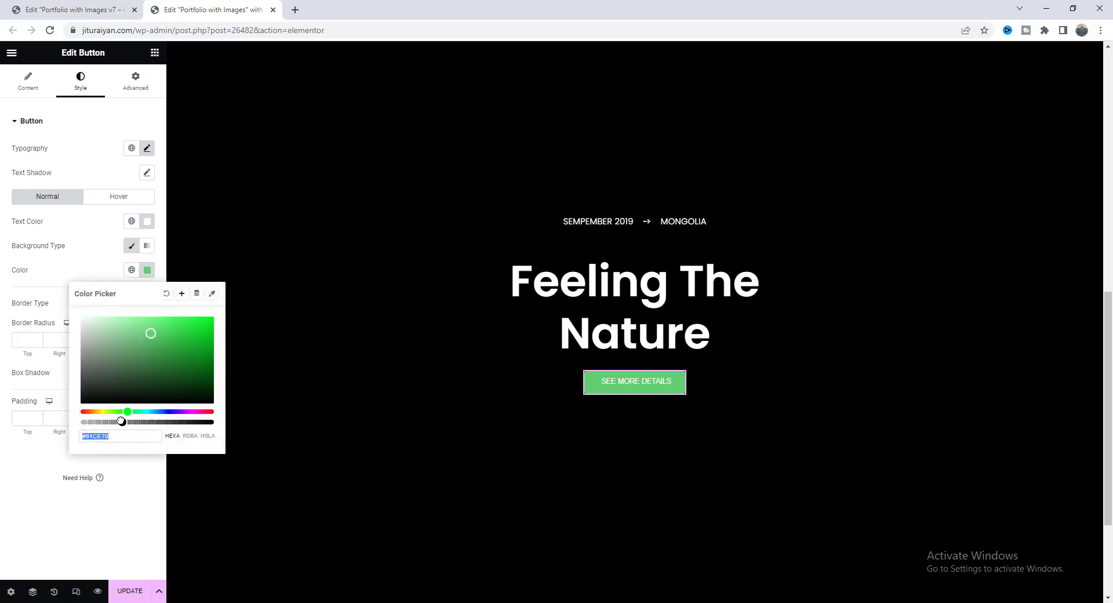
left_click_drag(121, 421, 70, 423)
left_click(102, 256)
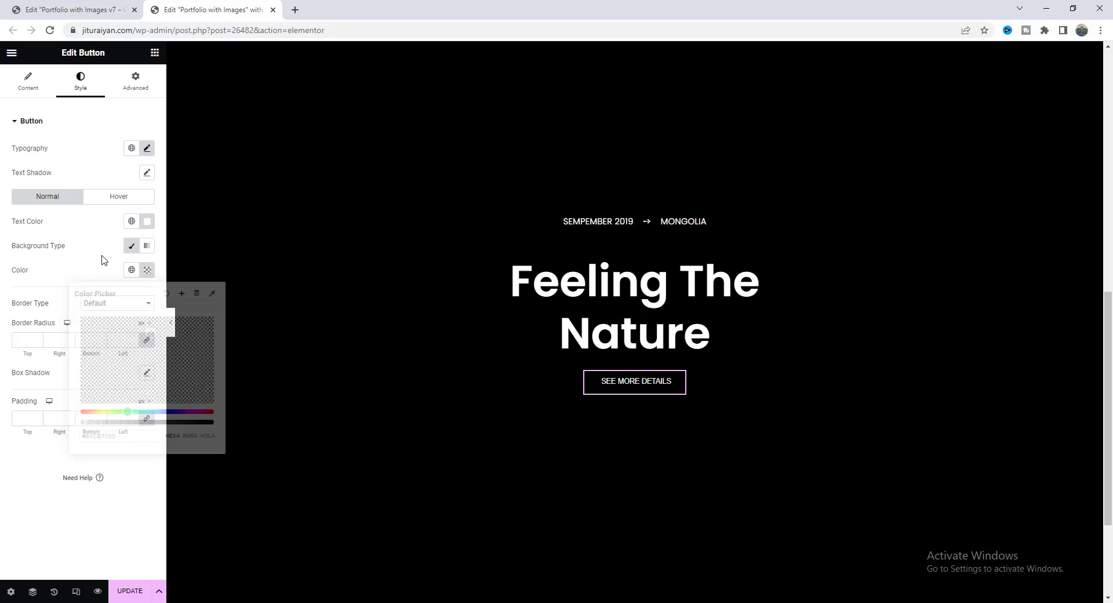
Give the button a solid 1 px border and padding of 9/12/8/12.
left_click(128, 305)
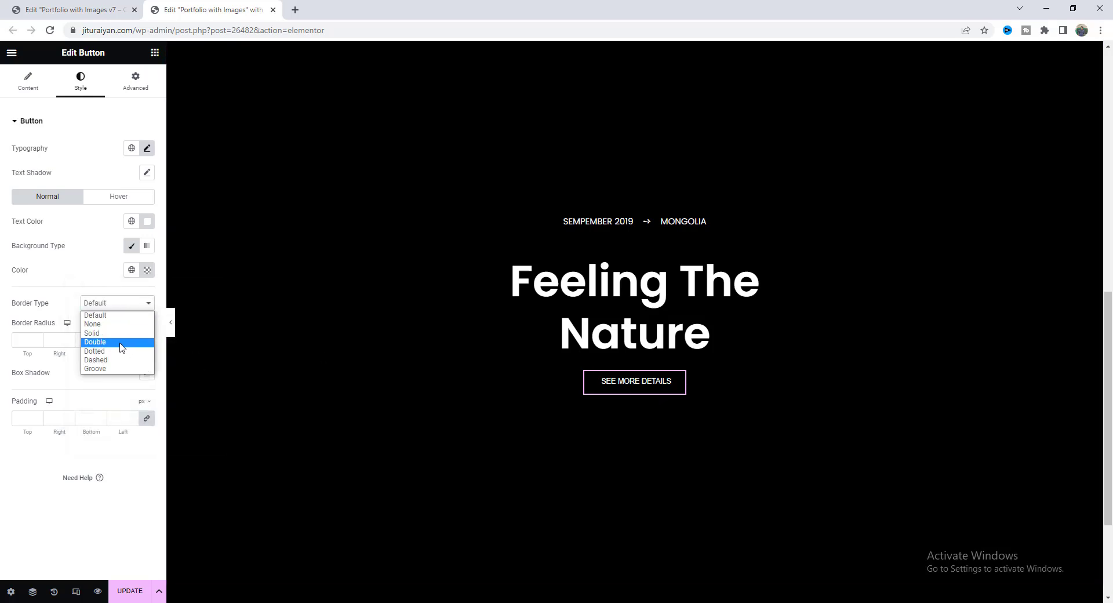
left_click(96, 343)
type("1")
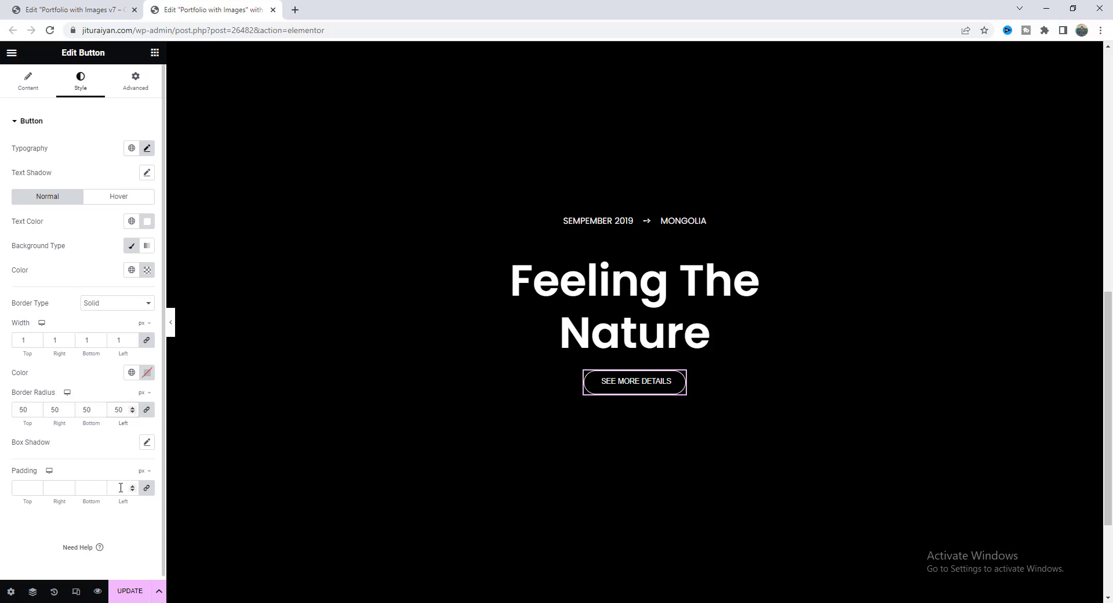
left_click(121, 488)
type("12")
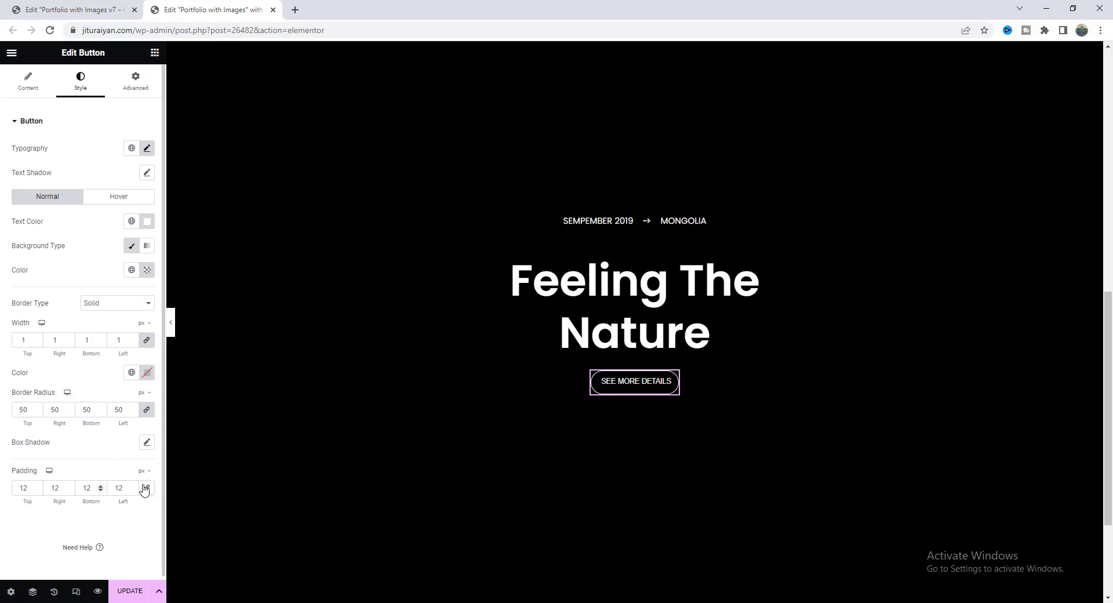
type("9")
key("Tab")
key("Tab")
type("8")
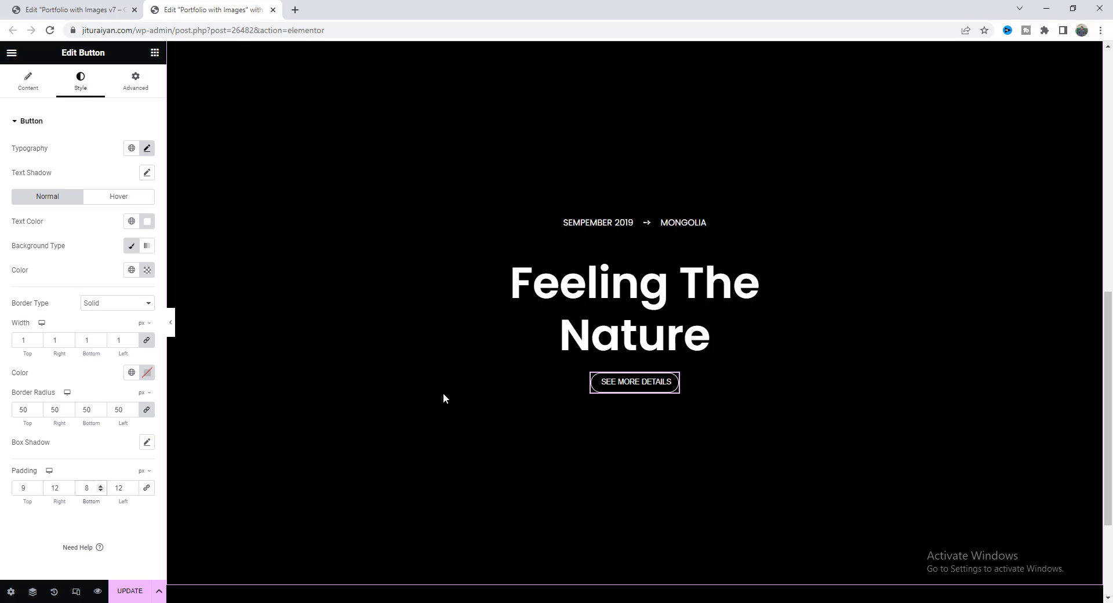
left_click(155, 52)
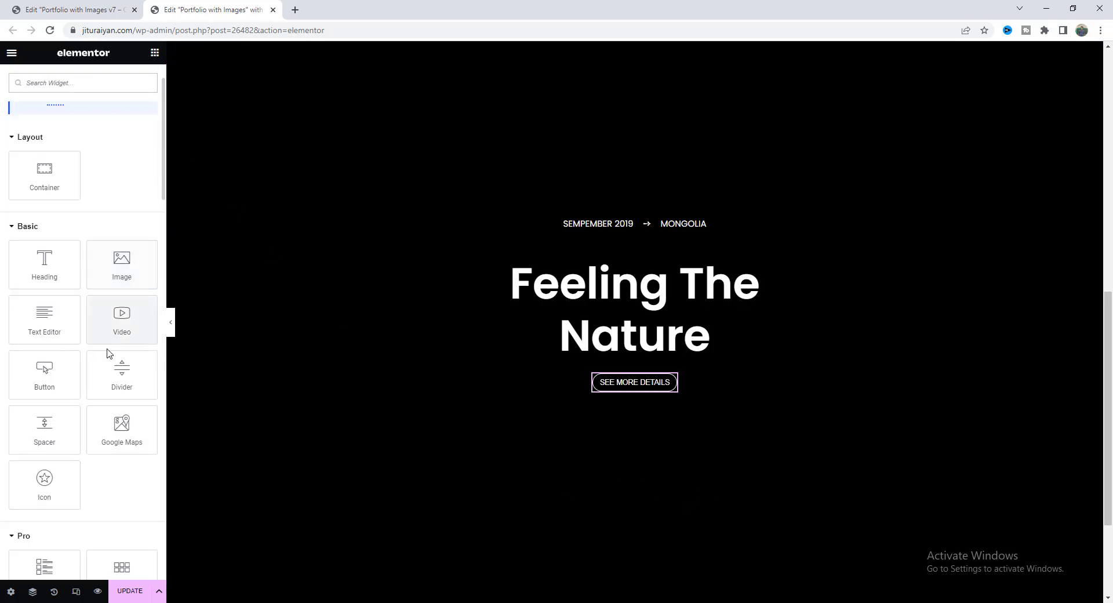
Add a Divider below the button with a custom width of 260 px.
left_click_drag(122, 371, 610, 384)
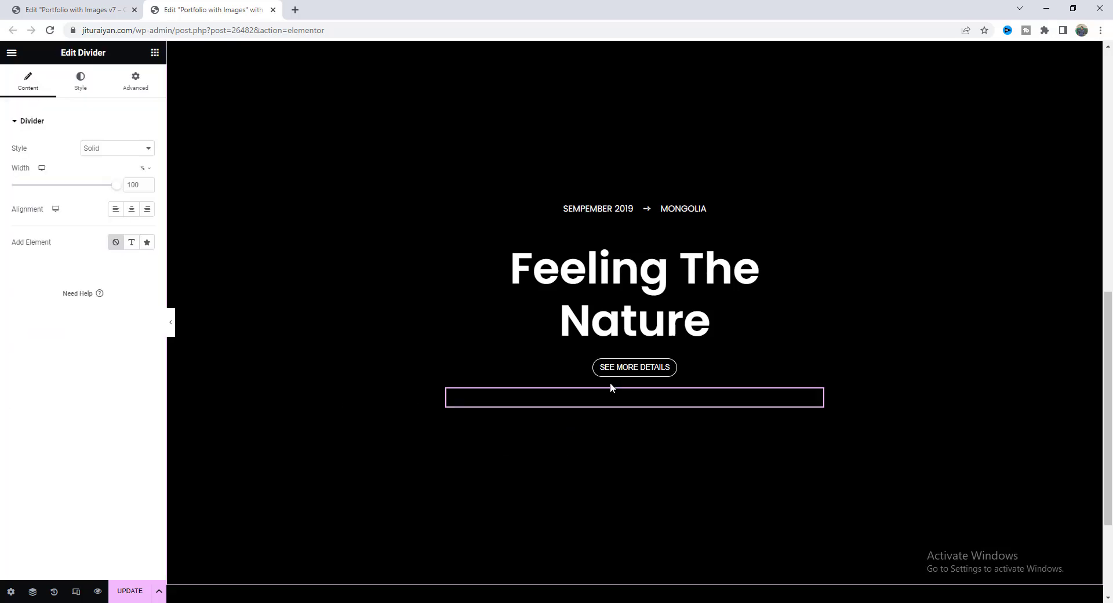
left_click(143, 85)
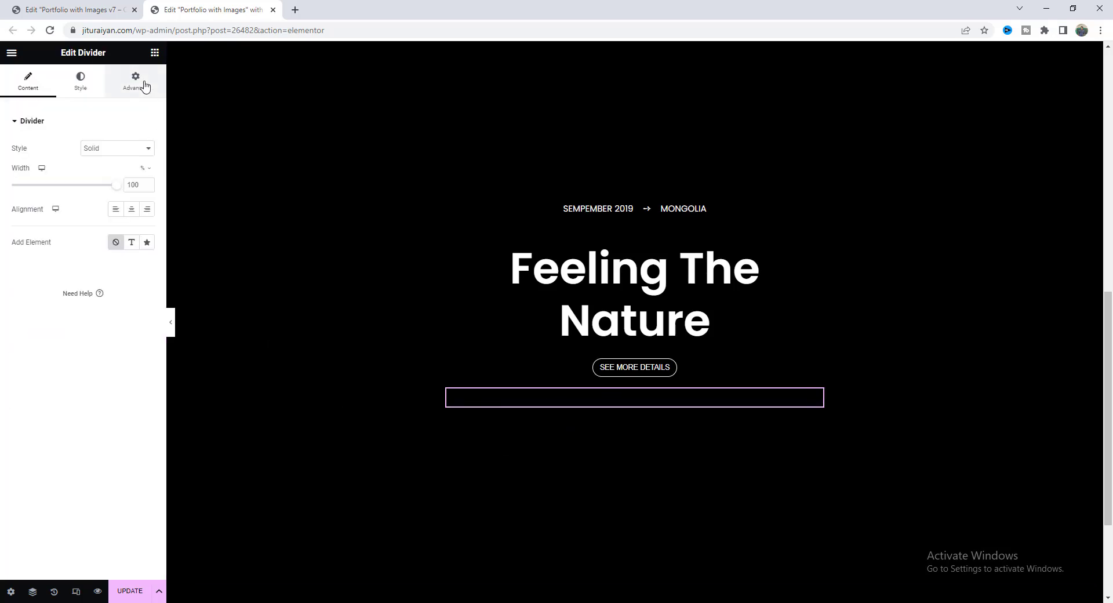
left_click(118, 244)
left_click(119, 282)
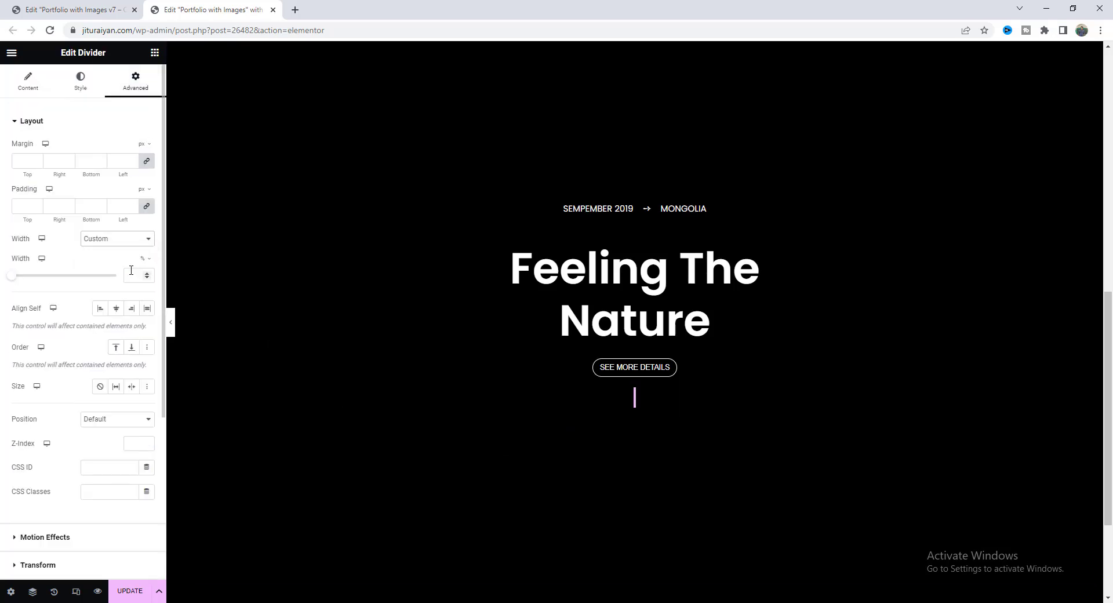
left_click(131, 269)
type("260")
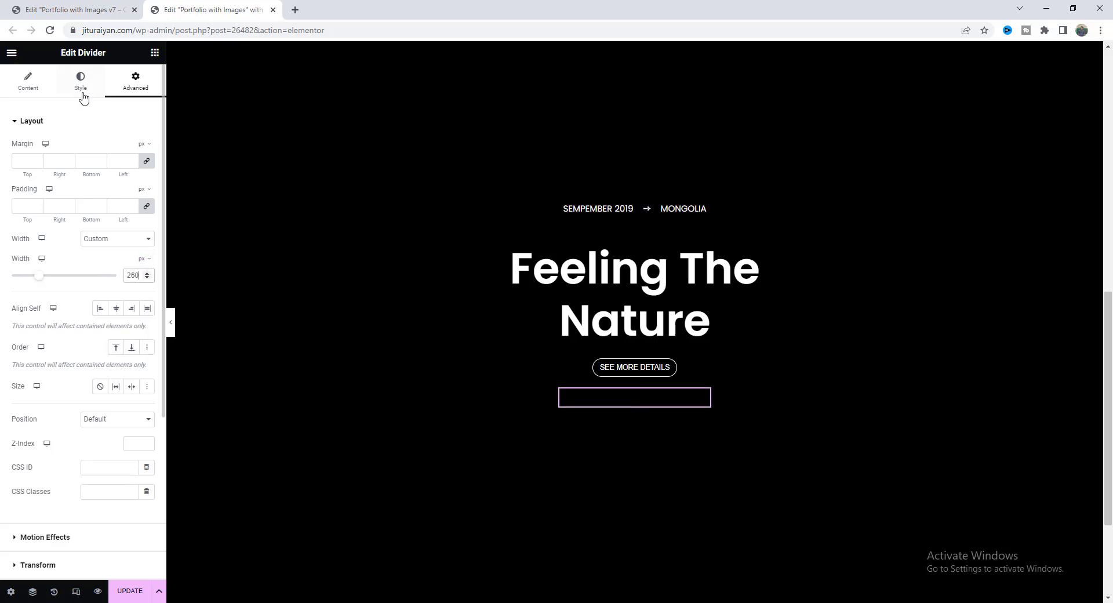
Set the divider weight to 20, clear its gap, and colour it white.
left_click(83, 95)
left_click_drag(136, 185, 119, 187)
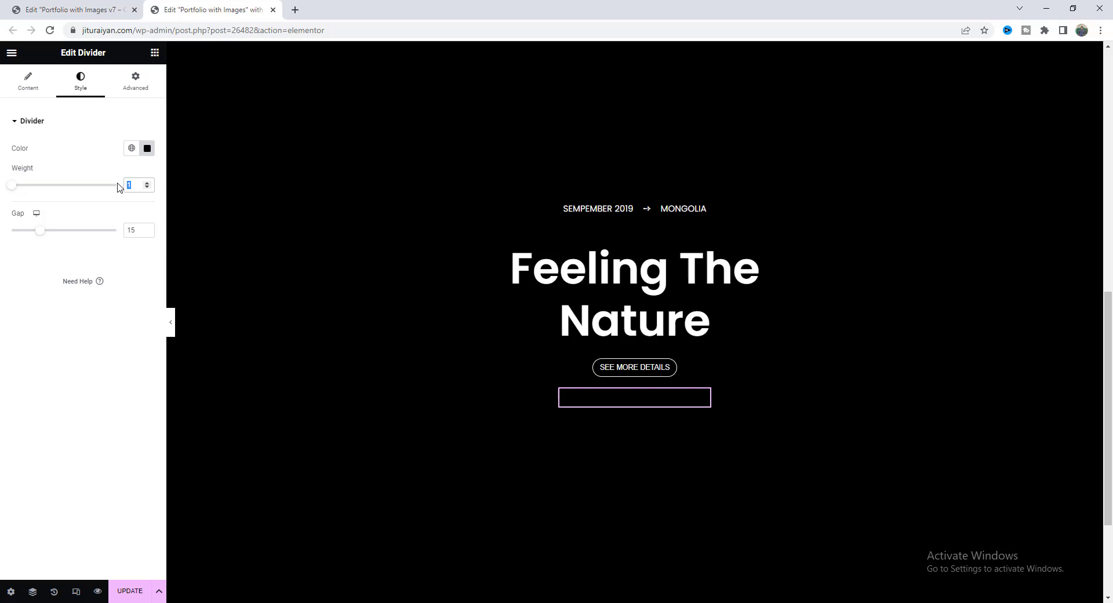
type("20")
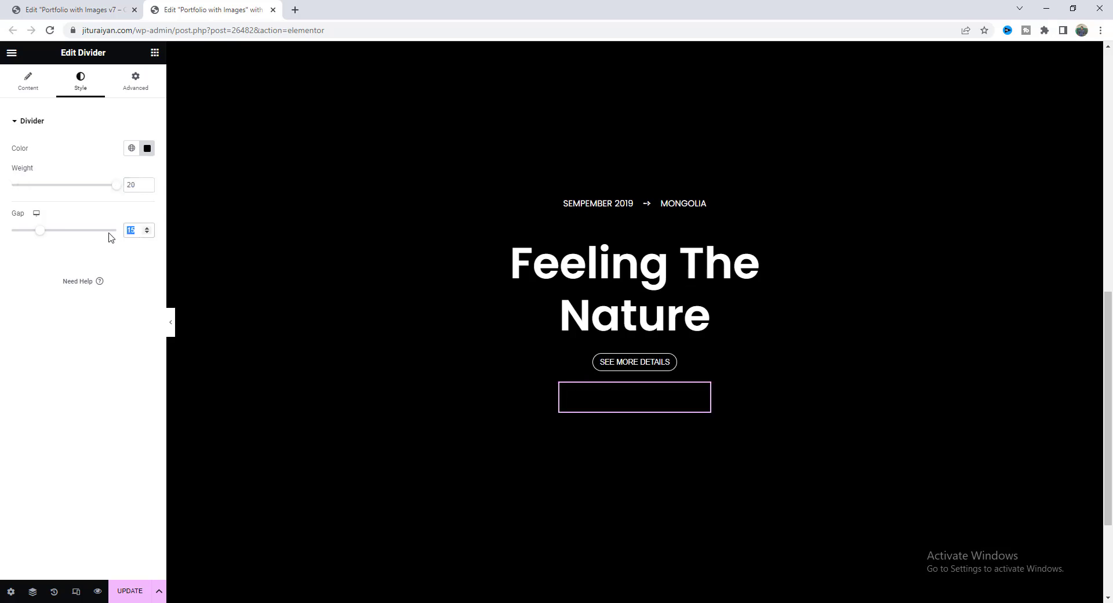
key("BackSpace")
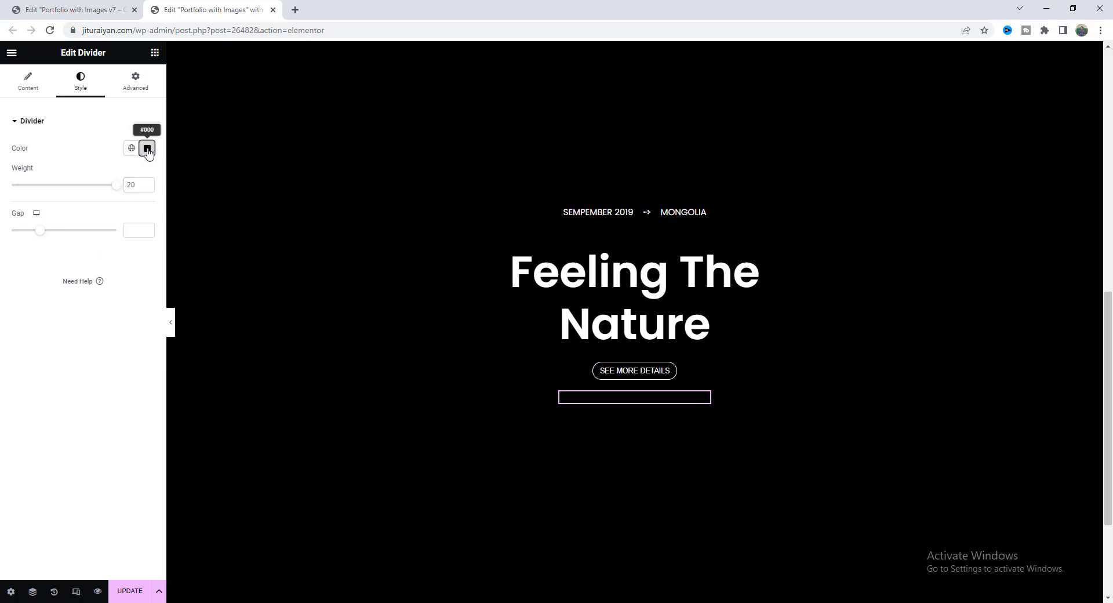
left_click(147, 152)
left_click_drag(107, 214, 62, 149)
left_click(74, 95)
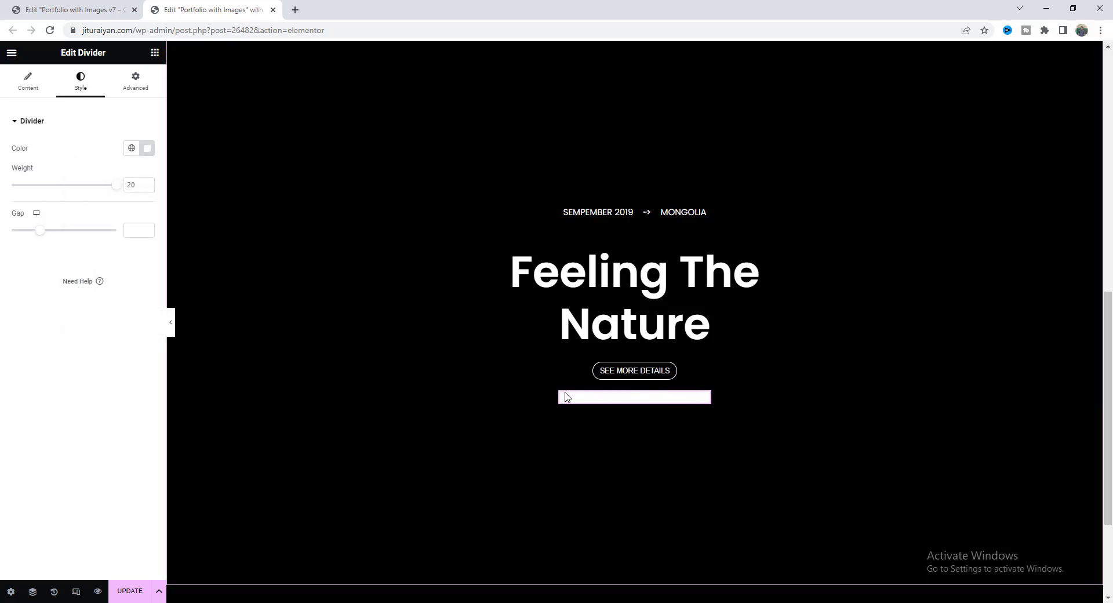
Expand the divider's Border settings in the Advanced tab.
left_click(131, 91)
scroll(91, 365, "down", 4)
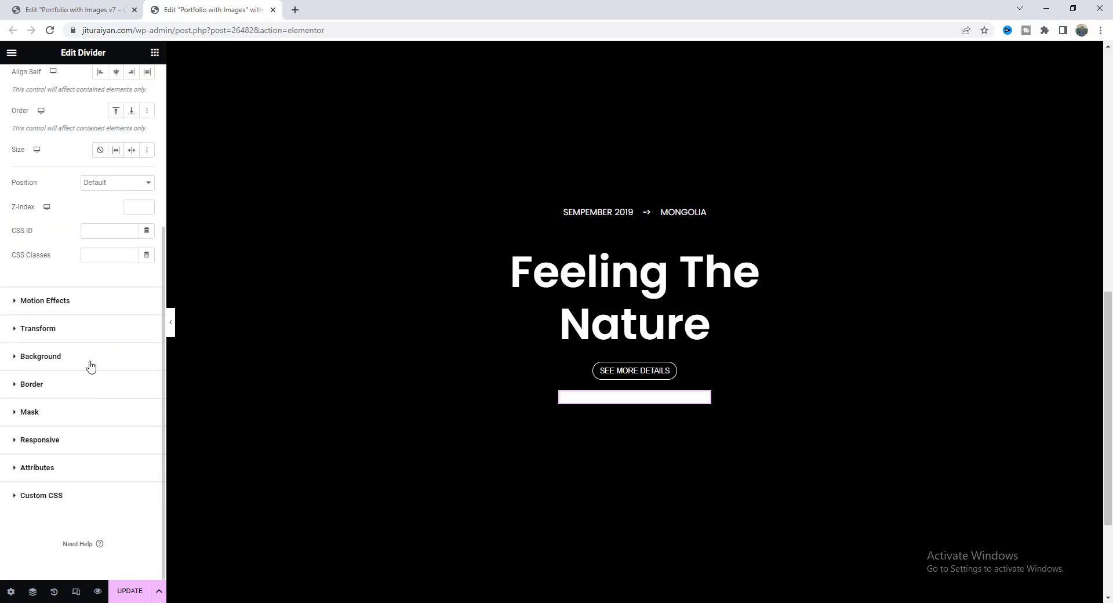
left_click(76, 385)
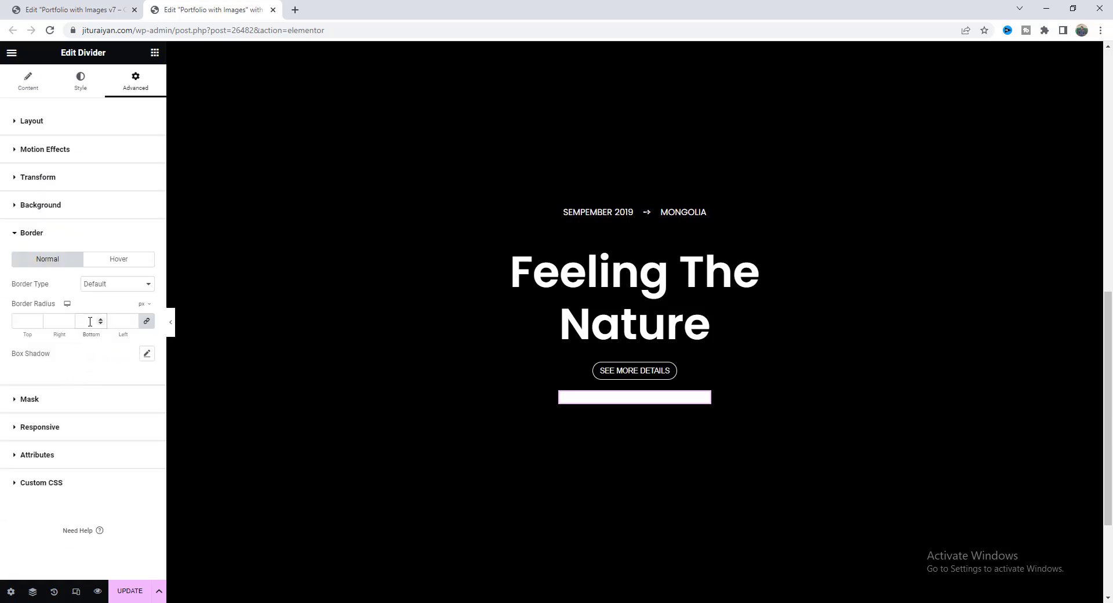
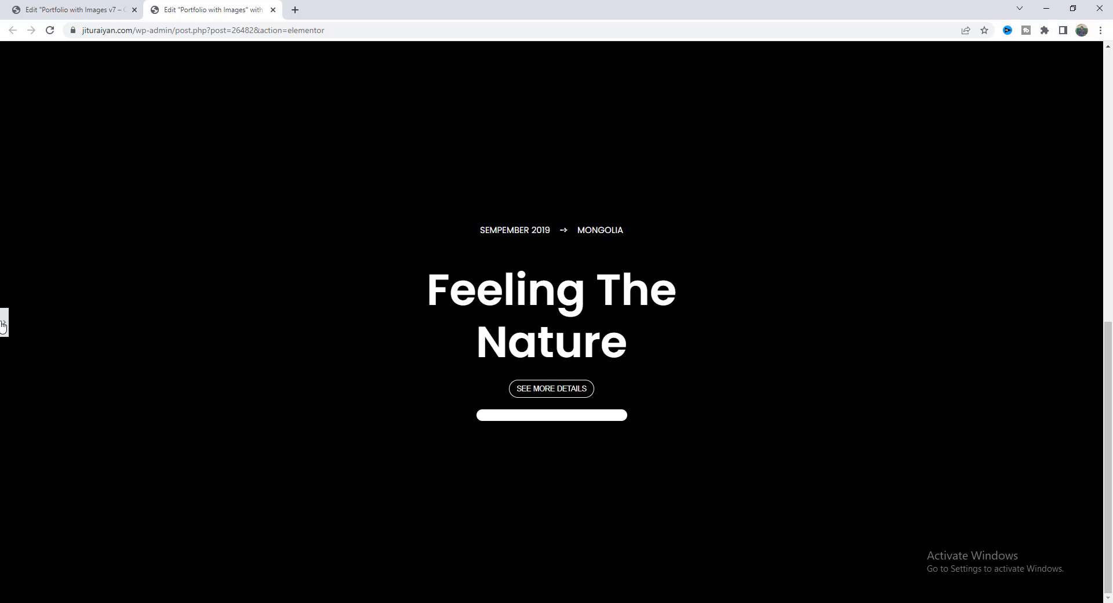
Give the SEPTEMBER 2019 → MONGOLIA date line a 10 px bottom margin.
left_click(3, 322)
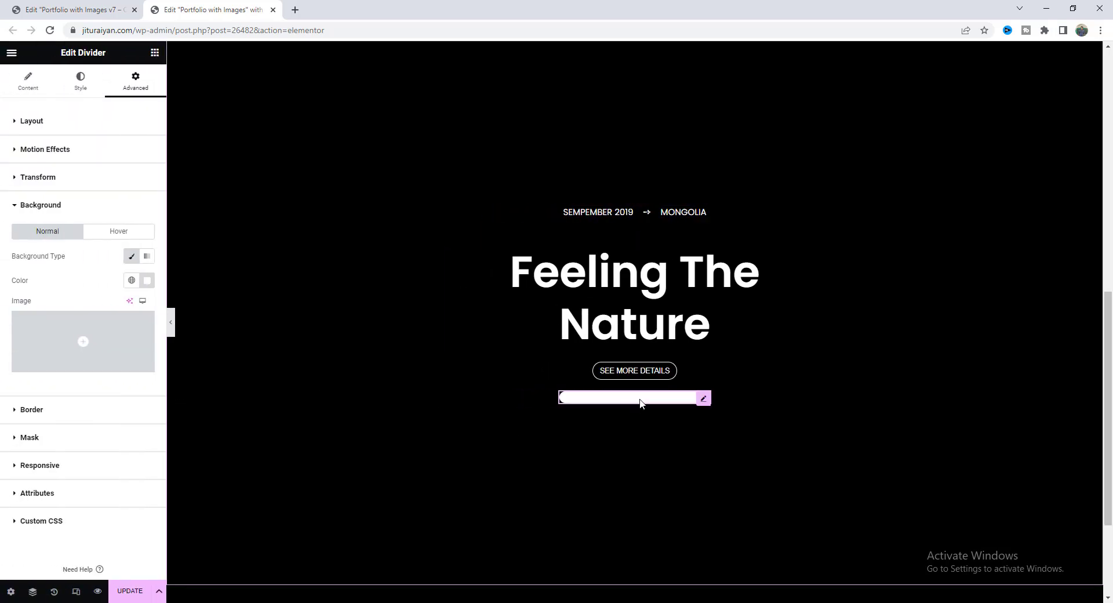
left_click(627, 220)
left_click(139, 81)
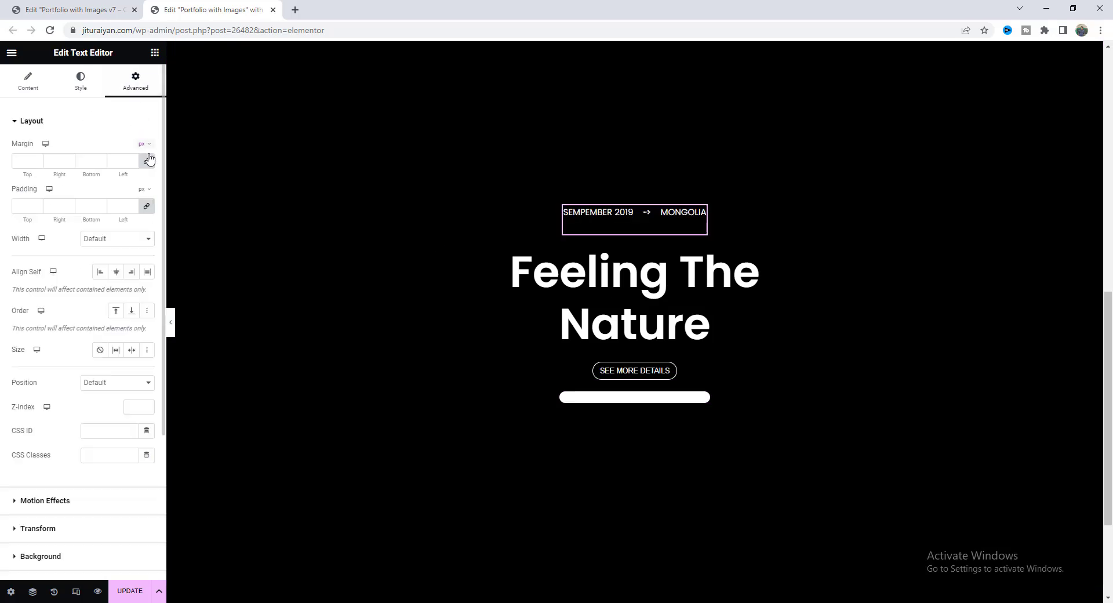
left_click(147, 160)
left_click(87, 161)
type("10")
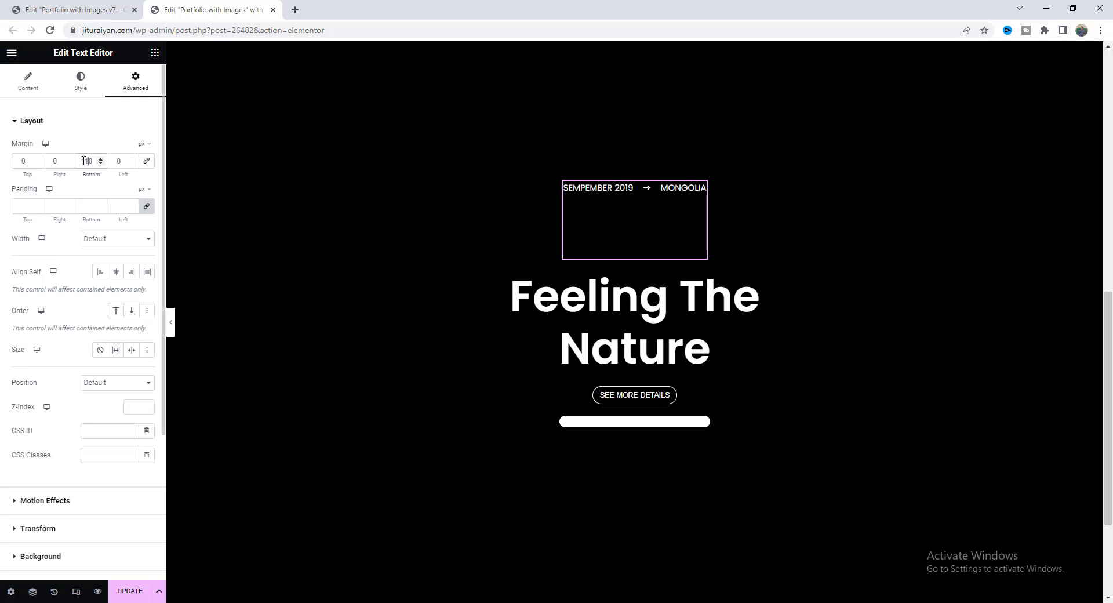
Set the divider's top margin to 110 px with margin sides unlinked.
left_click(592, 423)
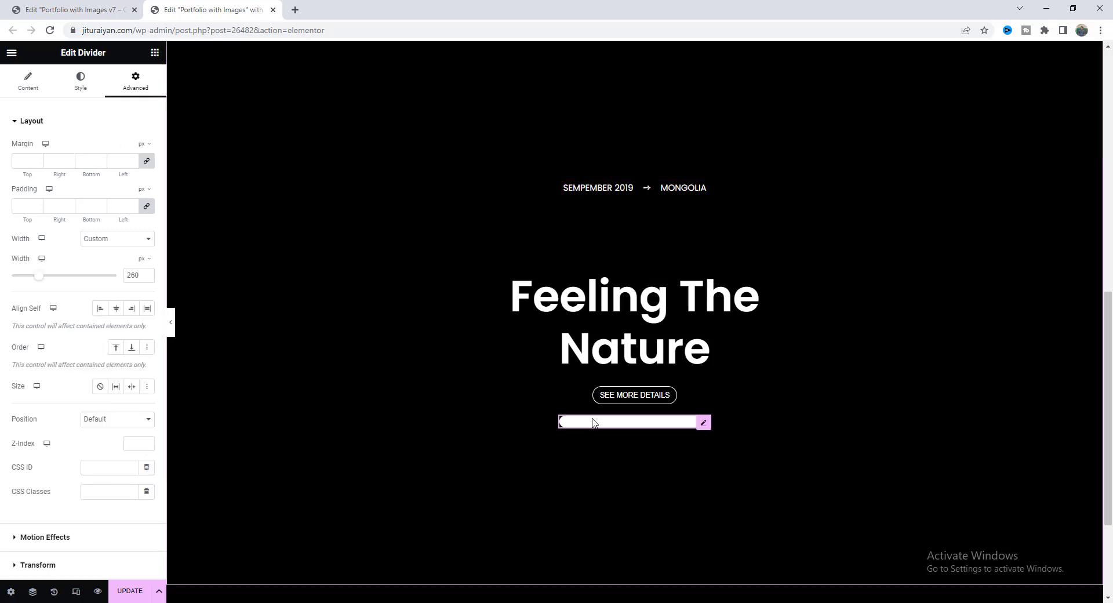
left_click(146, 160)
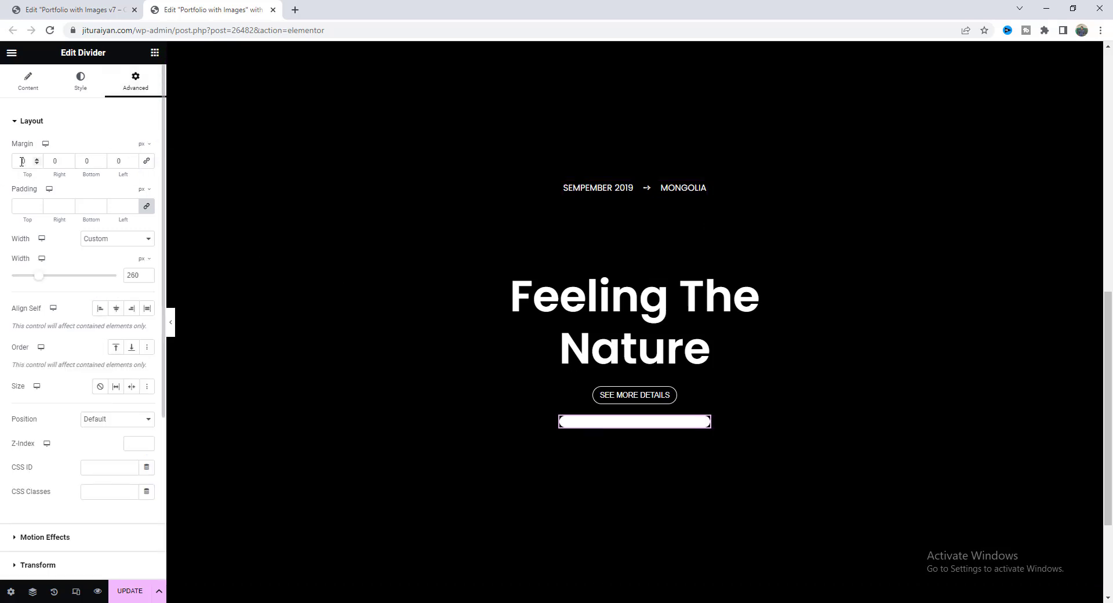
left_click(22, 161)
type("11")
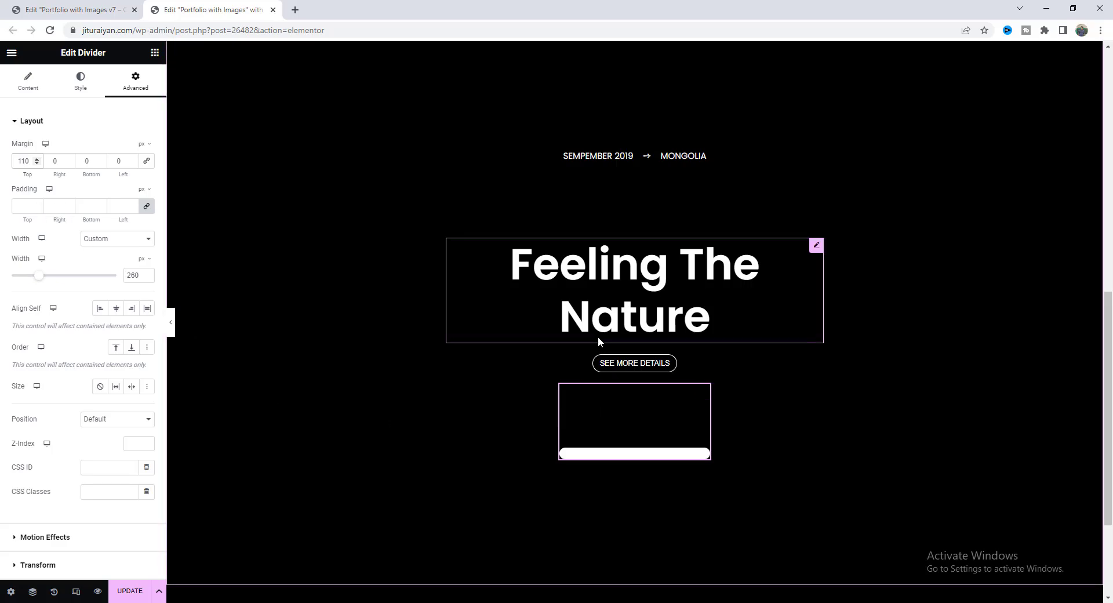
Add the CSS class mdw-gradient to the divider under Advanced.
scroll(598, 338, "up", 5)
scroll(598, 338, "up", 5)
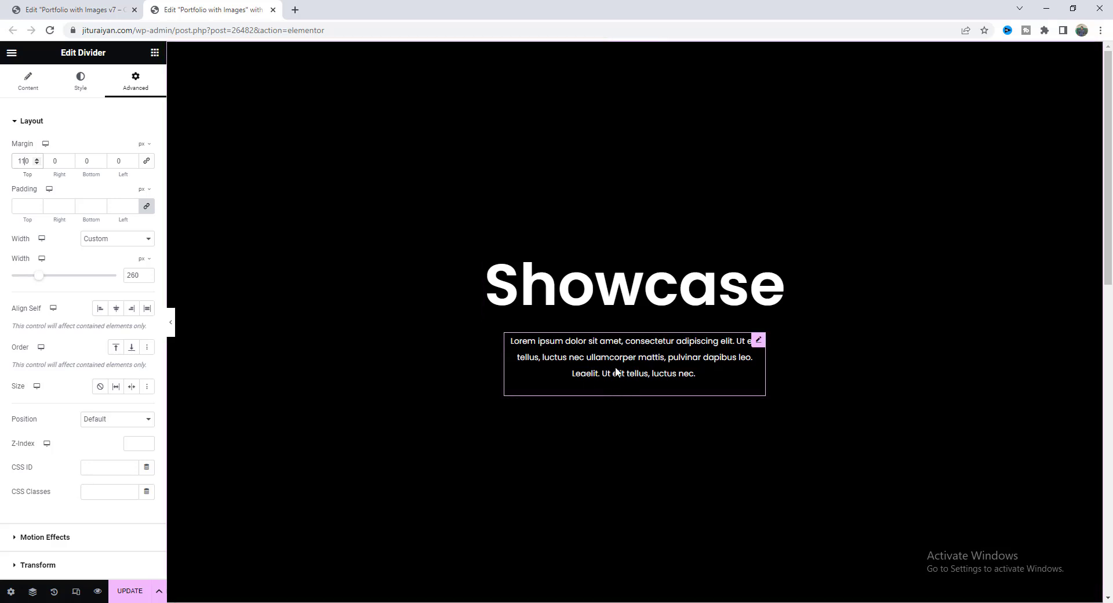
scroll(616, 371, "down", 8)
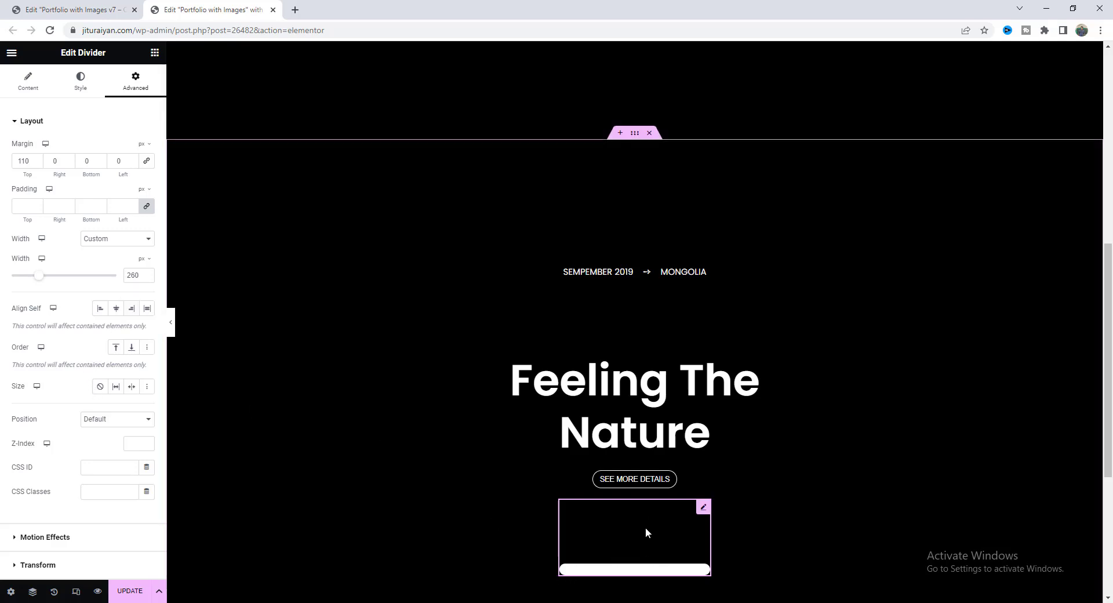
left_click(108, 492)
type("mdw-g")
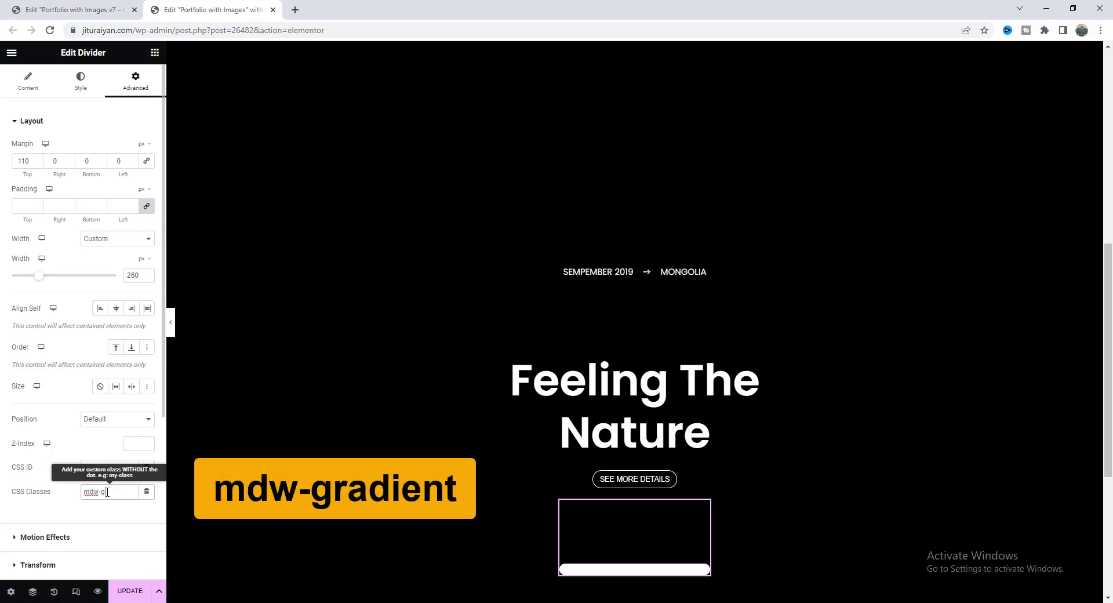
type("radient")
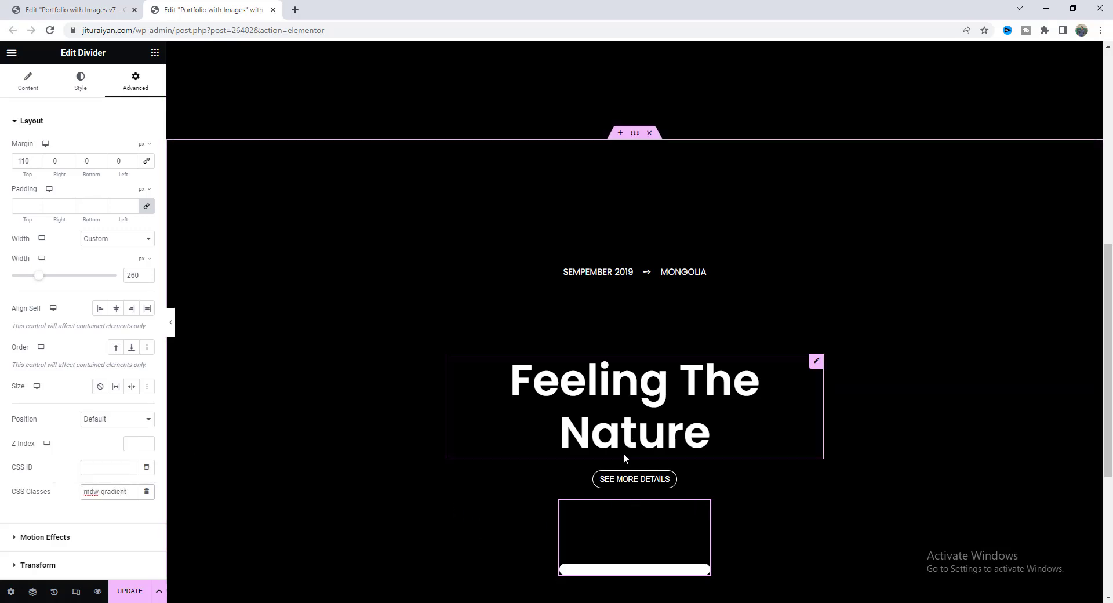
scroll(625, 451, "up", 10)
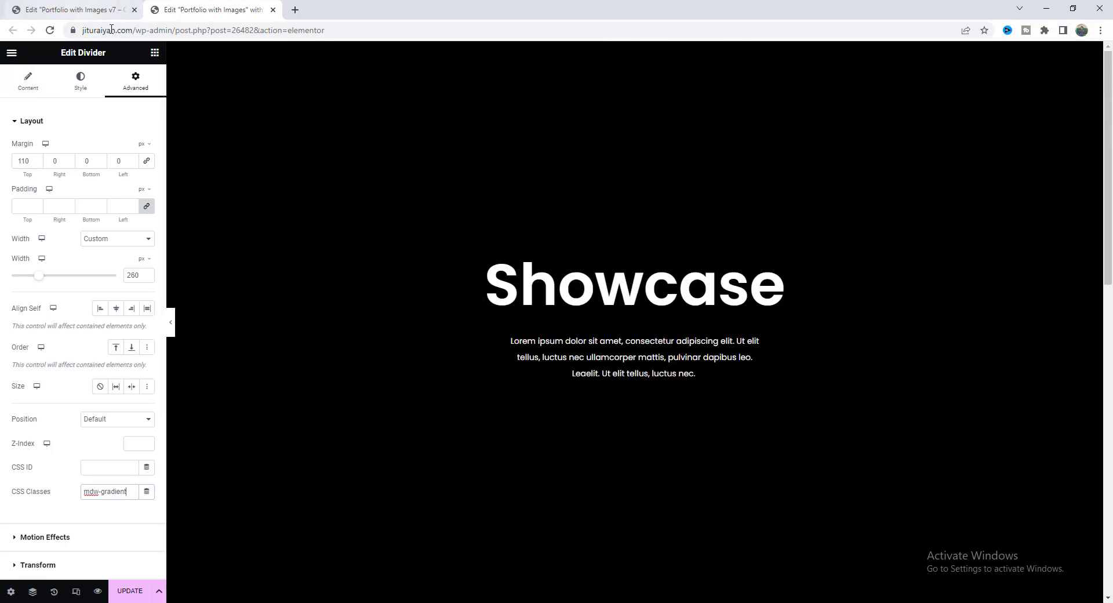
Place an HTML widget below the Showcase intro text and paste the .mdw-gradient style code into it.
left_click(112, 52)
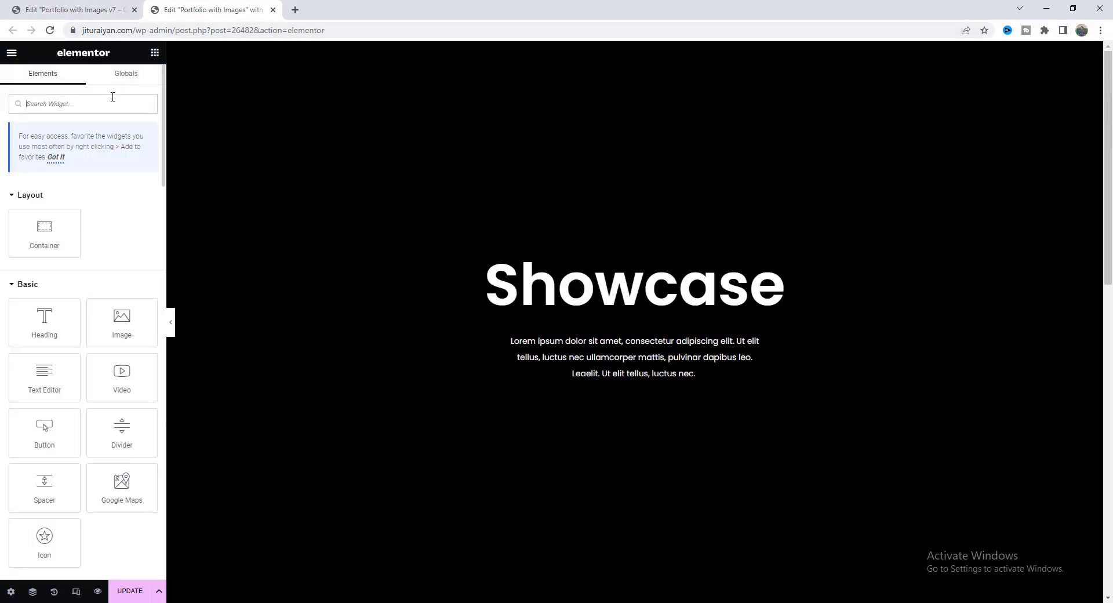
type("html")
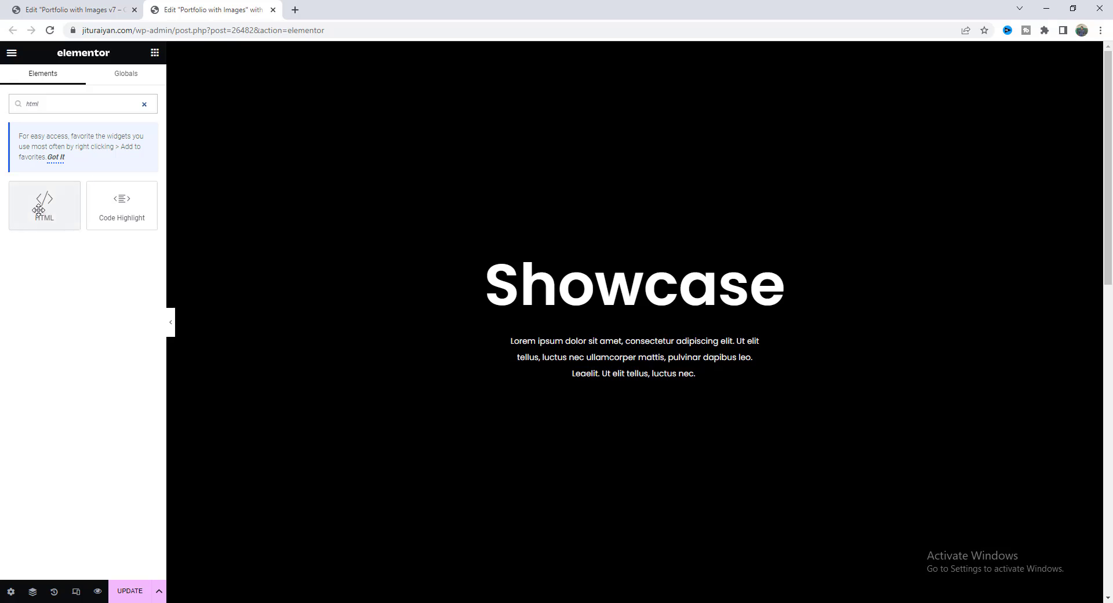
left_click_drag(45, 204, 643, 391)
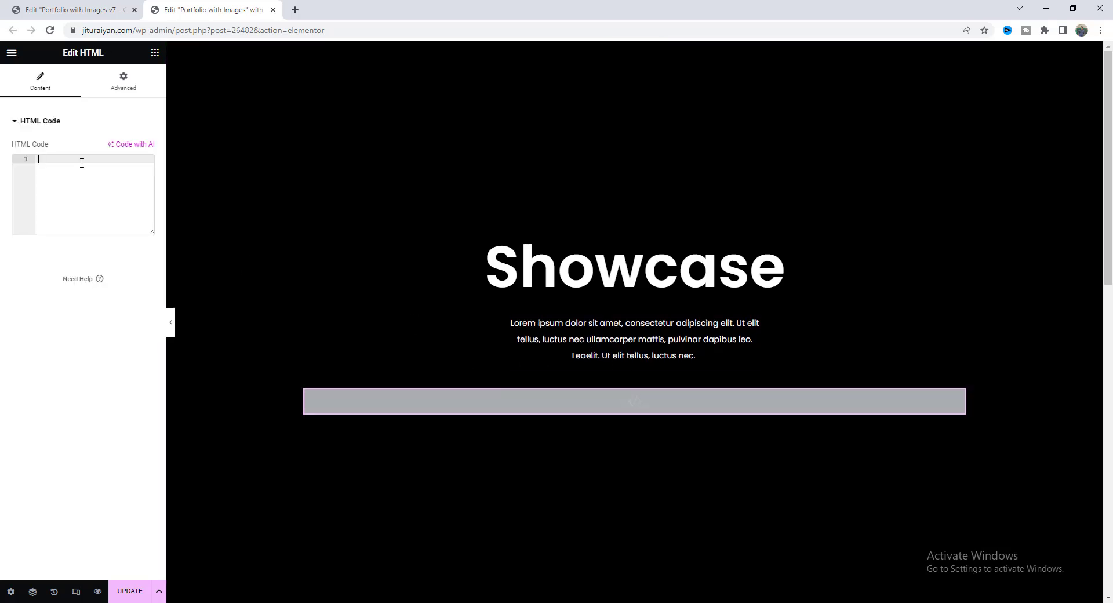
key("ctrl+v")
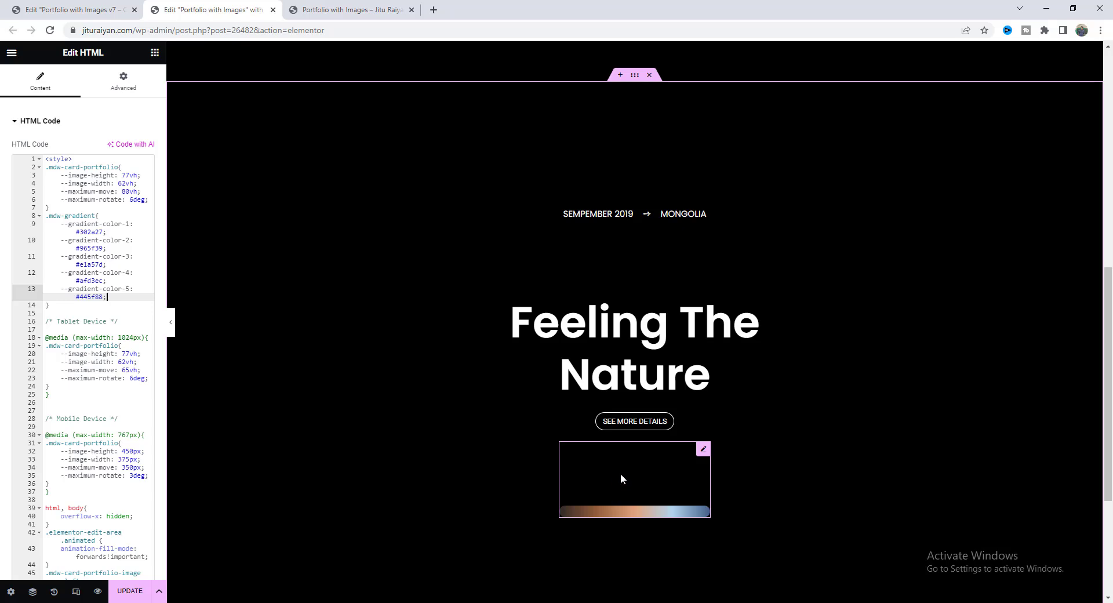
scroll(592, 457, "down", 1)
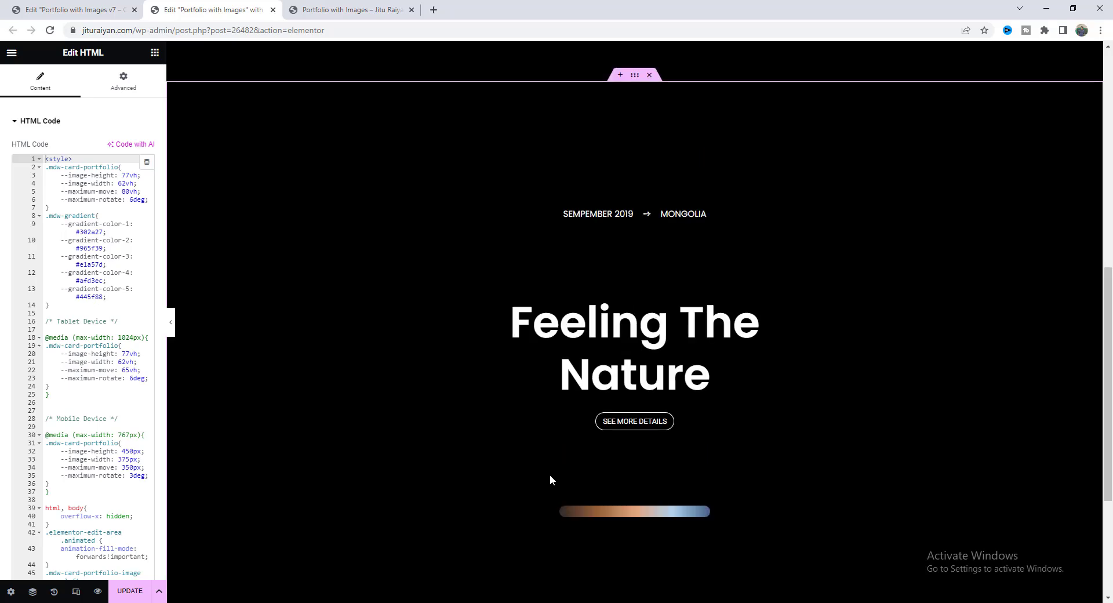
scroll(600, 466, "up", 7)
scroll(616, 426, "up", 3)
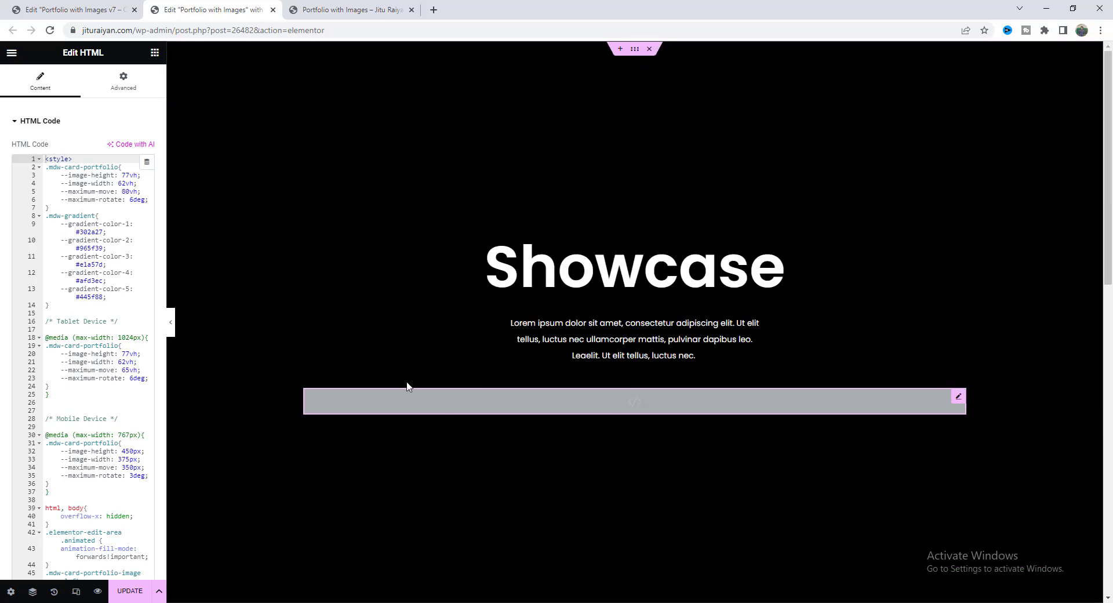
Add class mdw-gradient to the Showcase heading and give it a Fade In Up entrance animation.
left_click(599, 271)
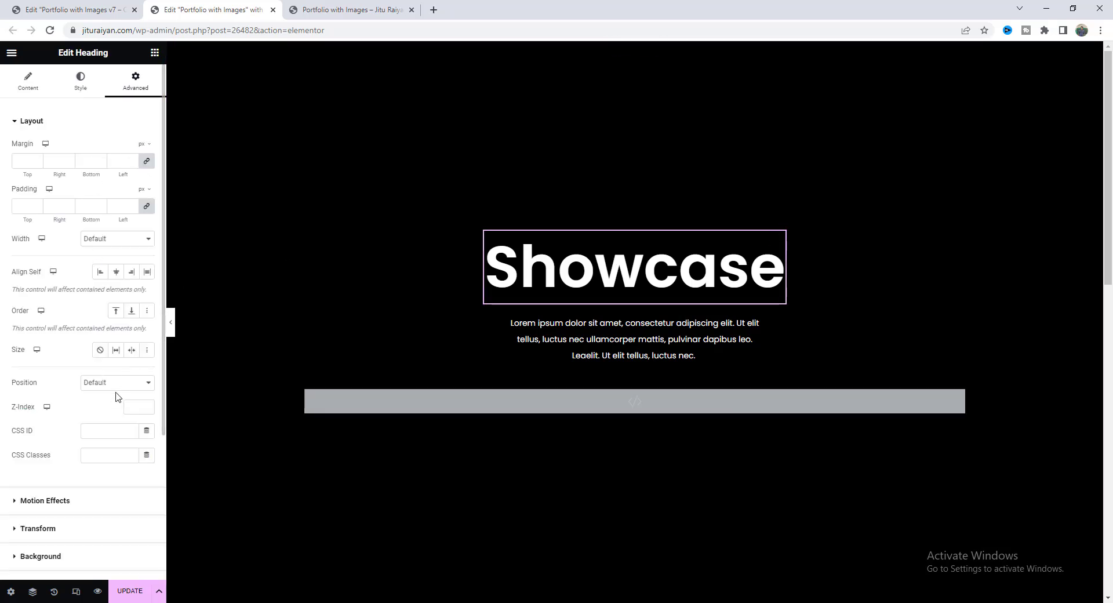
left_click(110, 454)
type("mdw-gradient")
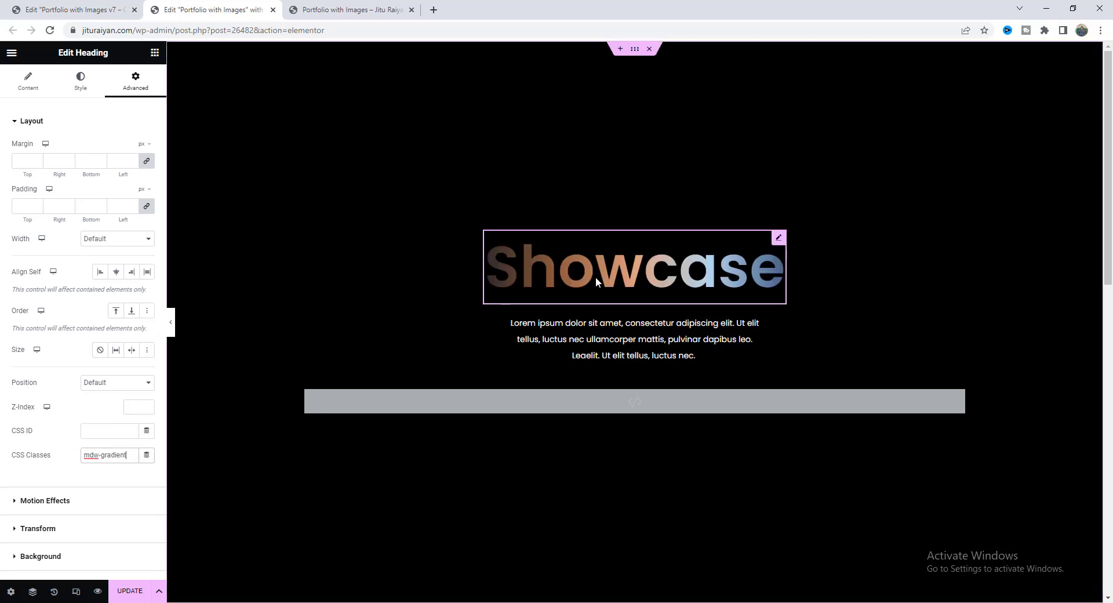
left_click(120, 508)
left_click(106, 283)
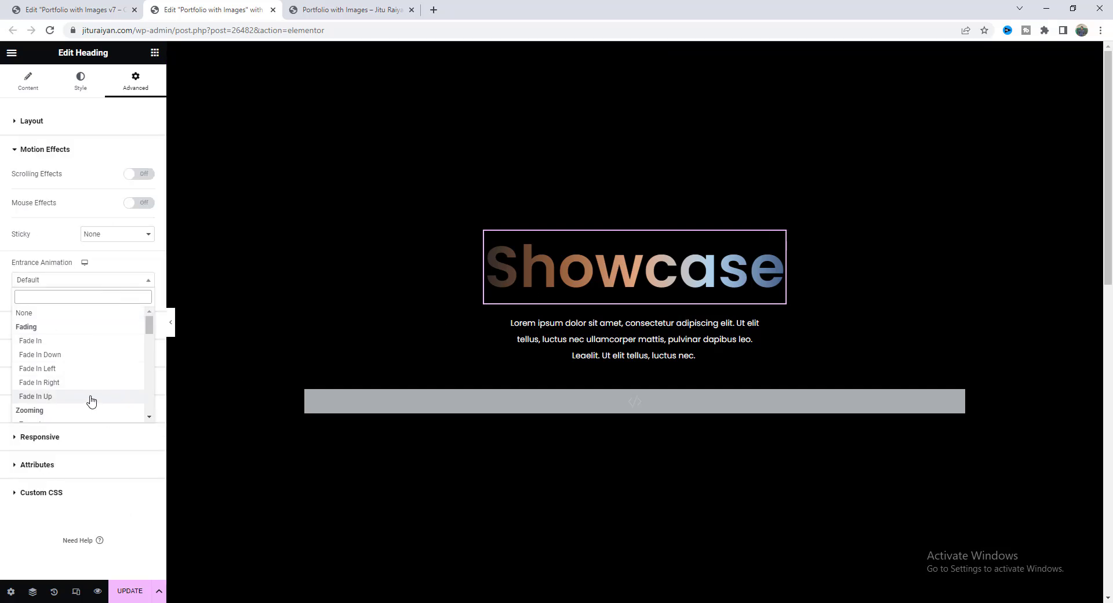
left_click(57, 397)
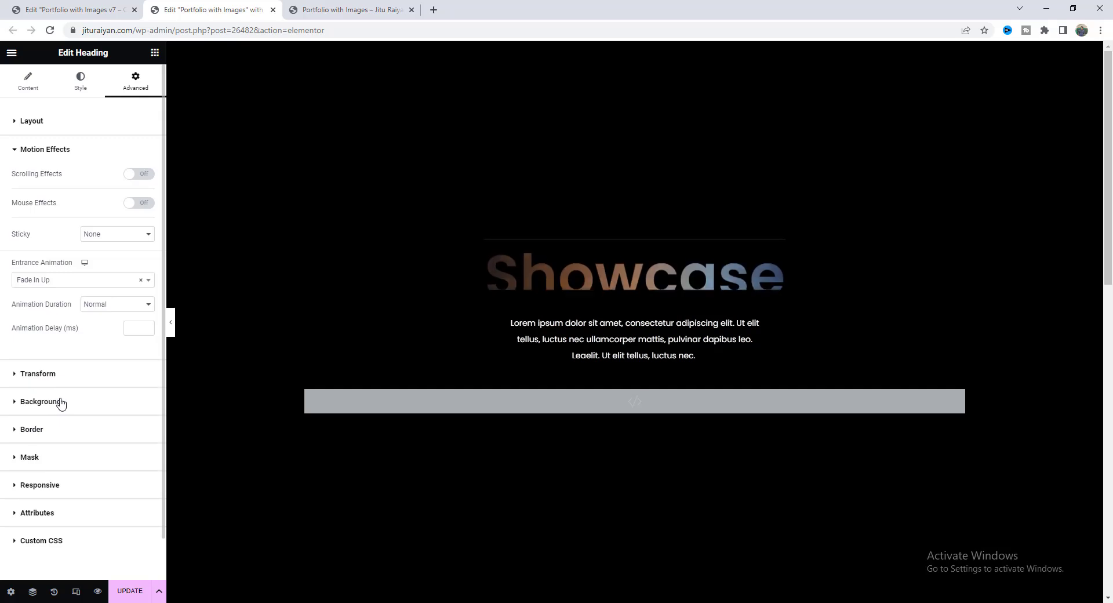
Give the Lorem ipsum intro text a Fade In entrance animation, then preview the page.
left_click(588, 335)
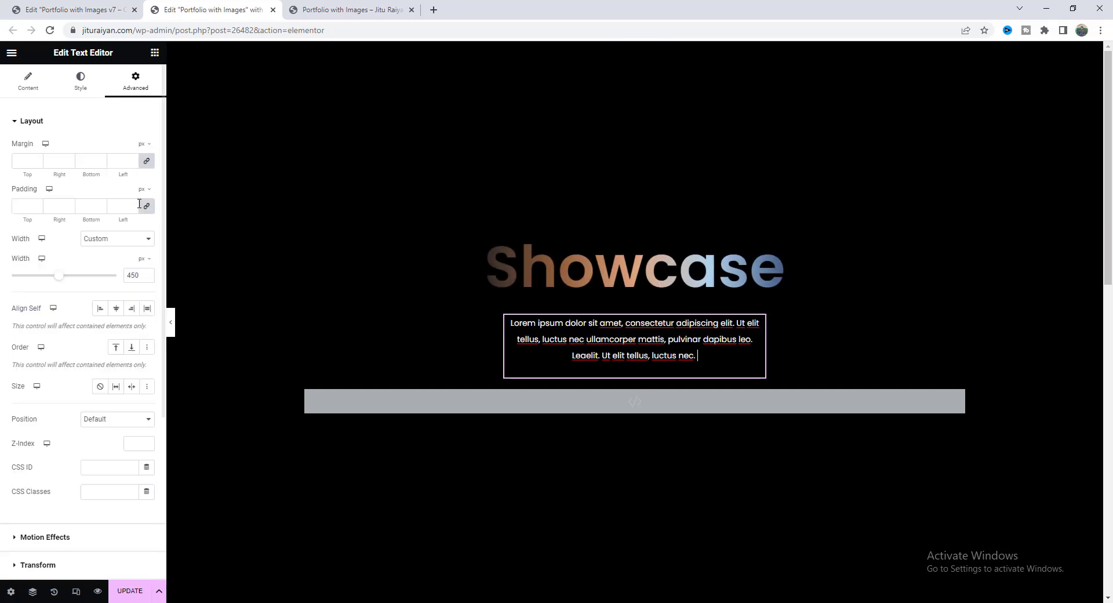
left_click(77, 534)
left_click(114, 281)
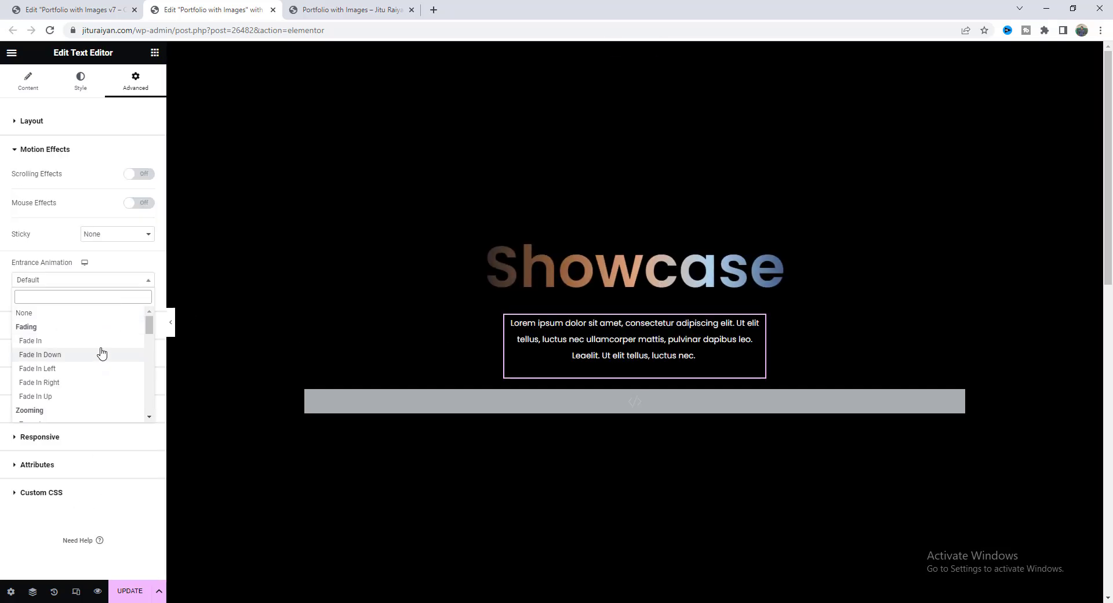
left_click(99, 342)
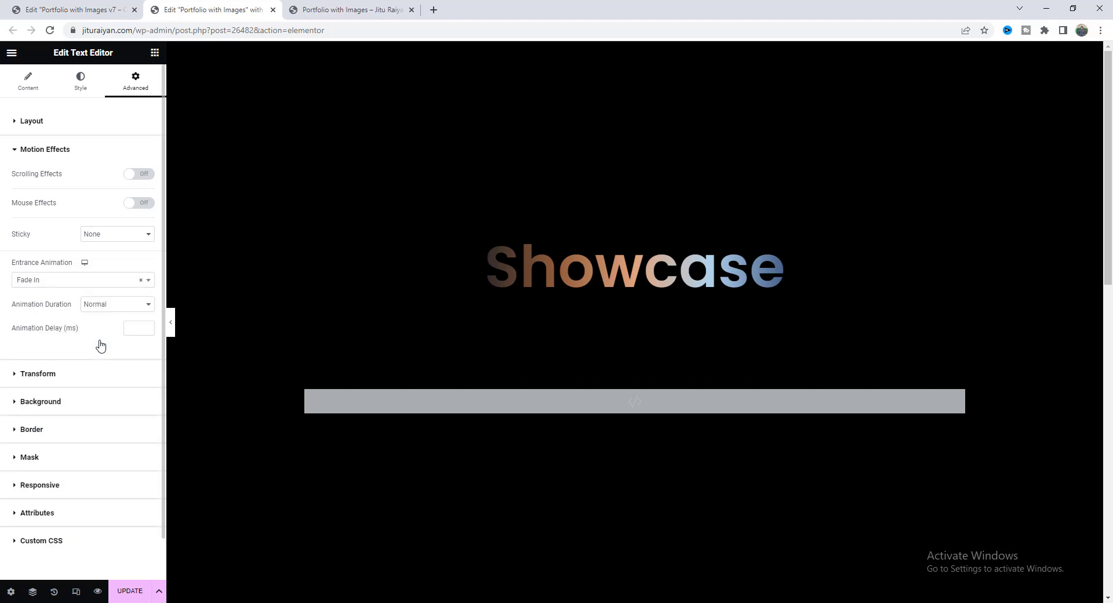
left_click(98, 591)
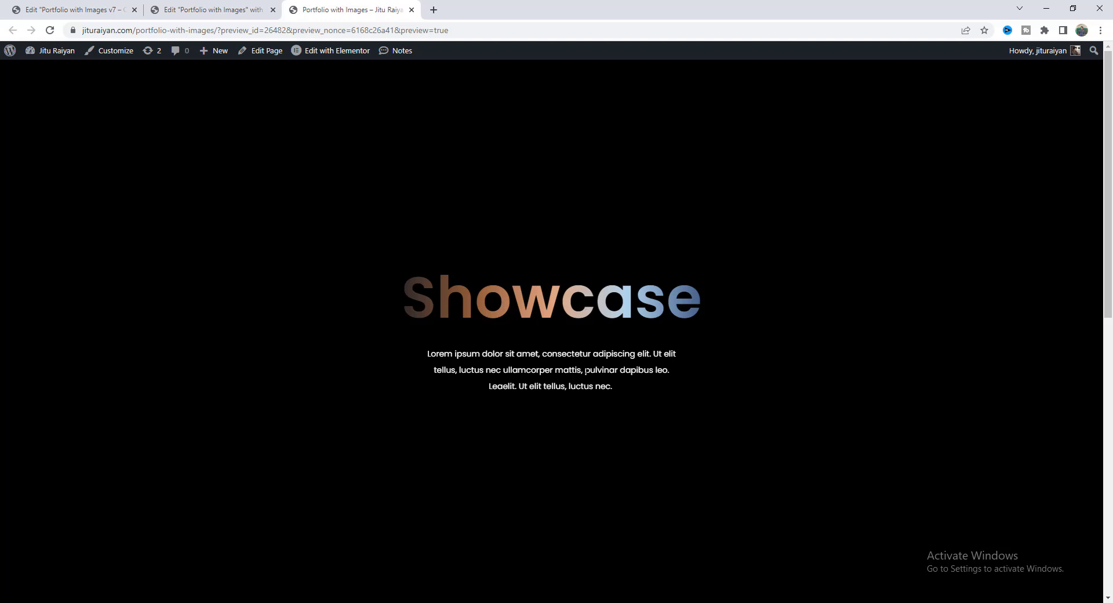
Go back to the editor and scroll the canvas to the Feeling The Nature slide.
left_click(240, 8)
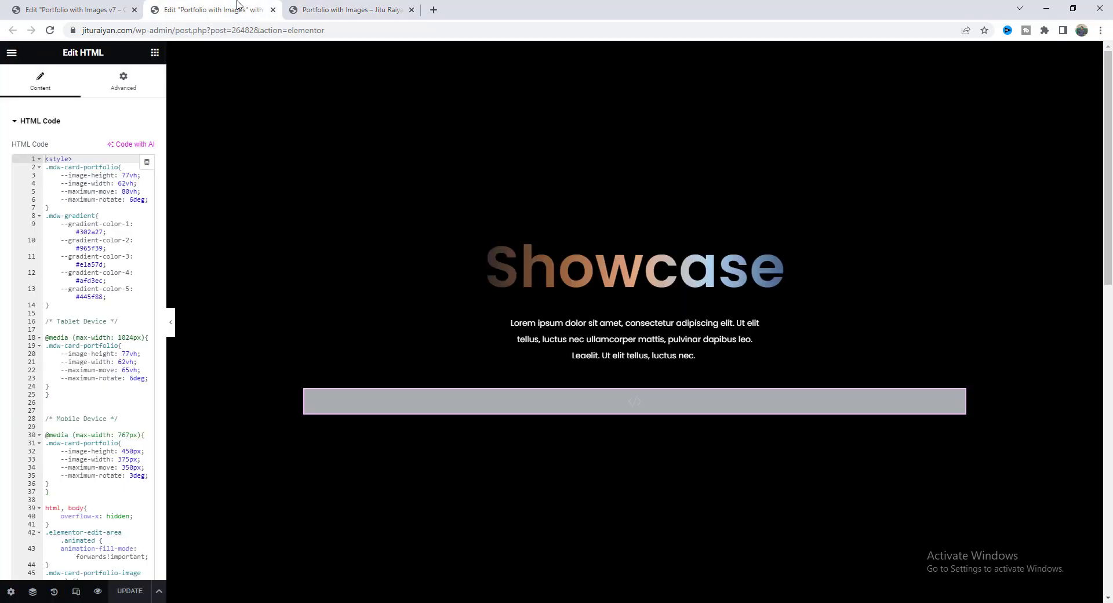
scroll(75, 259, "down", 15)
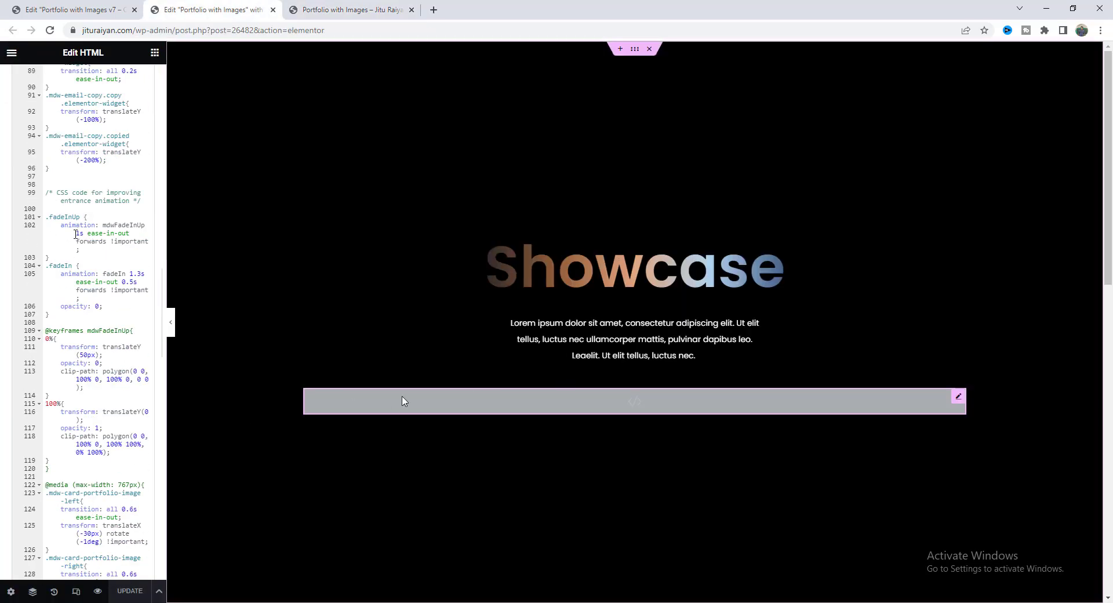
scroll(525, 420, "down", 5)
scroll(525, 416, "down", 5)
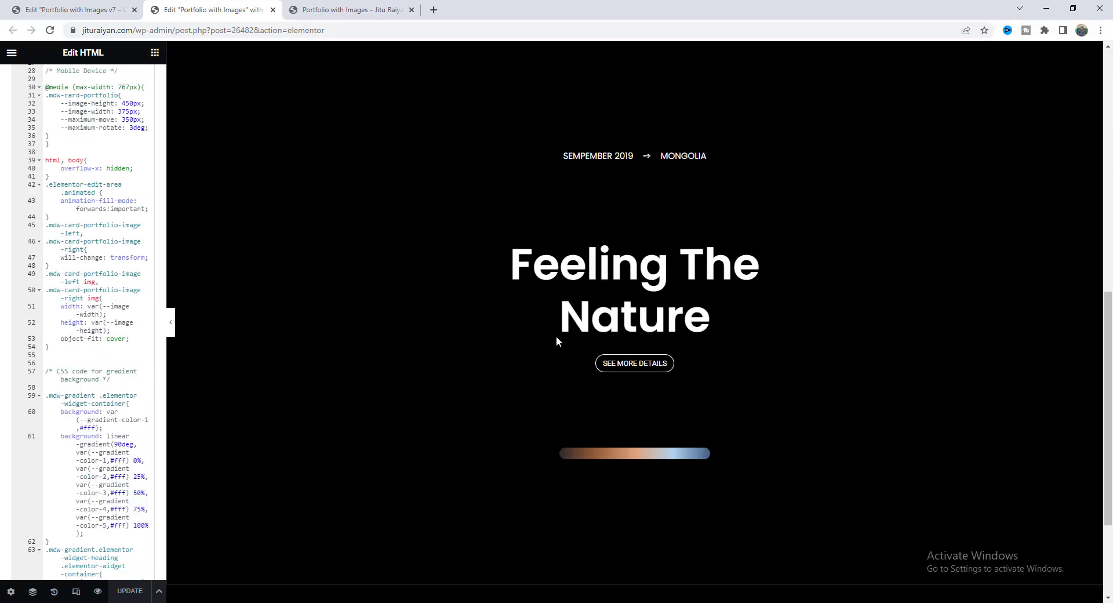
scroll(699, 349, "up", 1)
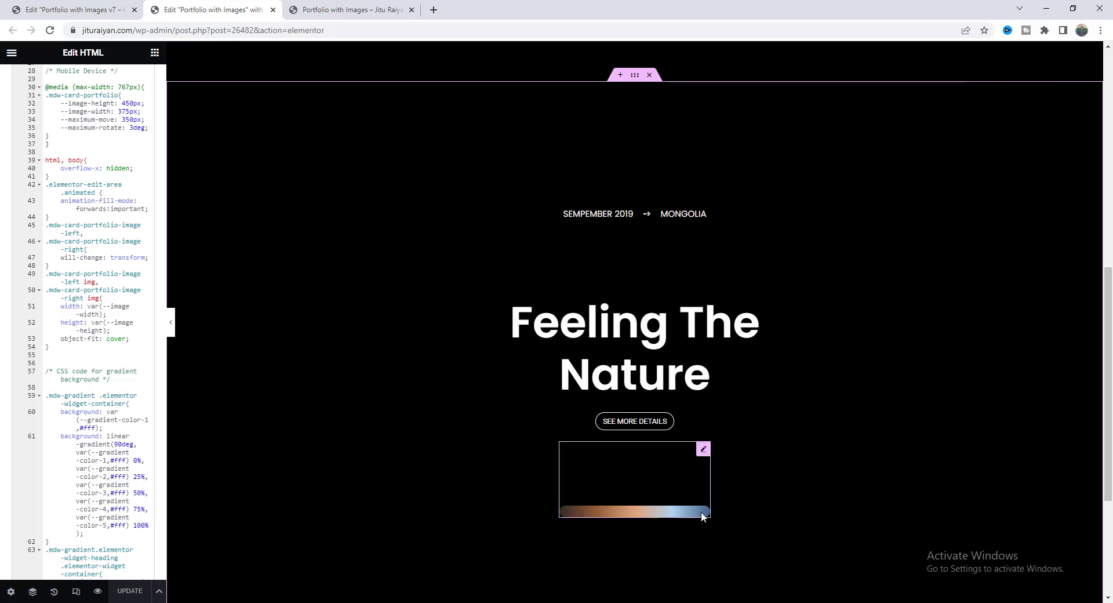
left_click(155, 52)
Add an Image widget below the gradient divider showing the field-road photo.
left_click_drag(118, 324, 617, 521)
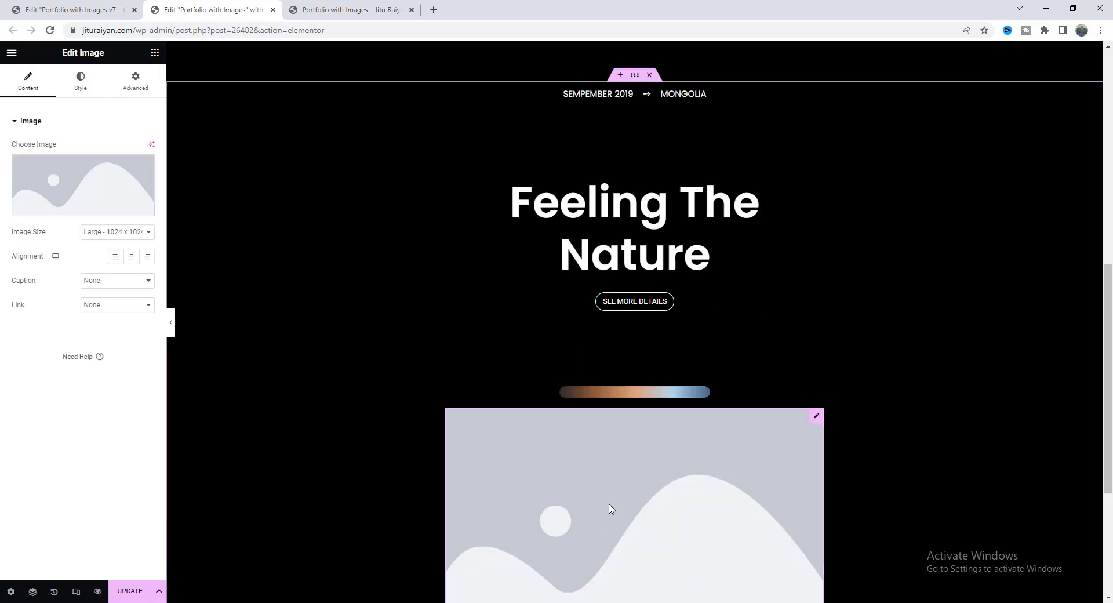
left_click(99, 186)
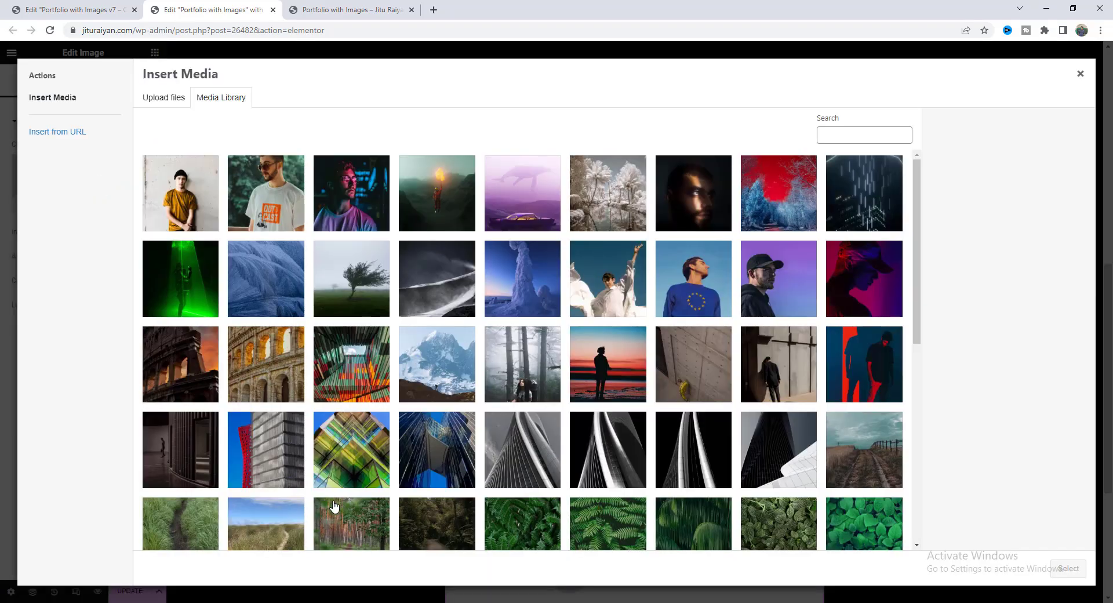
scroll(330, 510, "down", 2)
left_click(880, 341)
left_click(1067, 568)
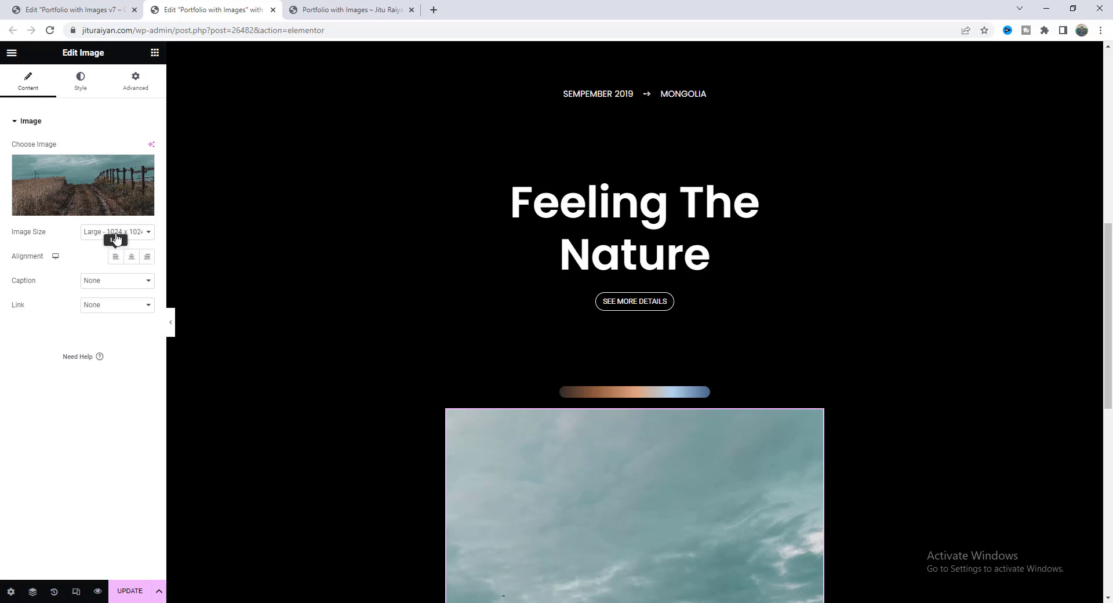
scroll(663, 509, "down", 4)
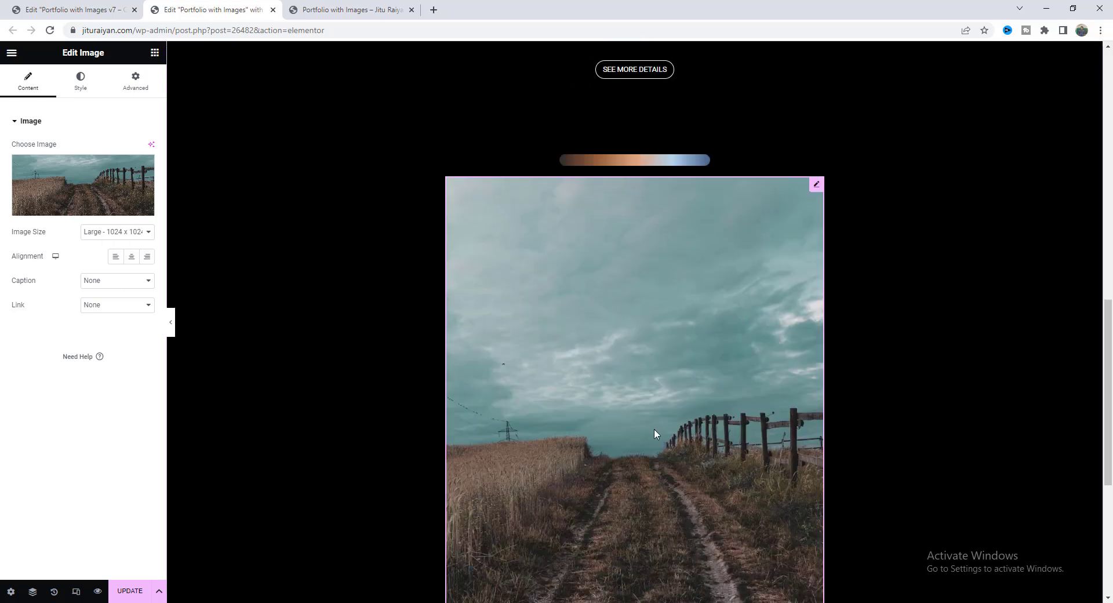
scroll(654, 429, "up", 4)
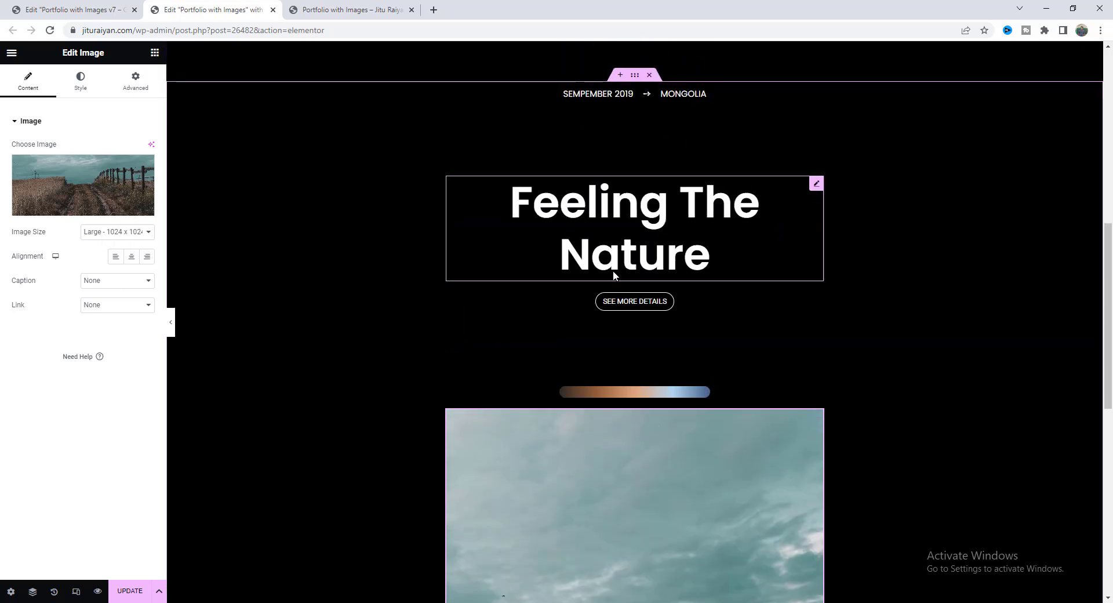
Set the image's position to Absolute and clear both offset values.
left_click(137, 89)
left_click(114, 382)
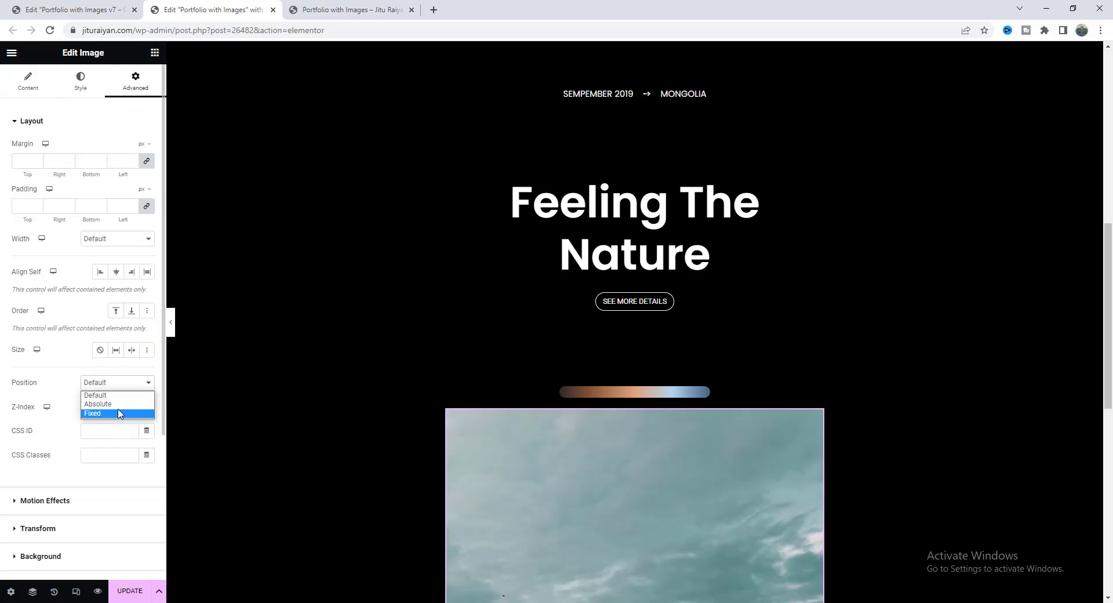
left_click(103, 404)
scroll(106, 409, "down", 1)
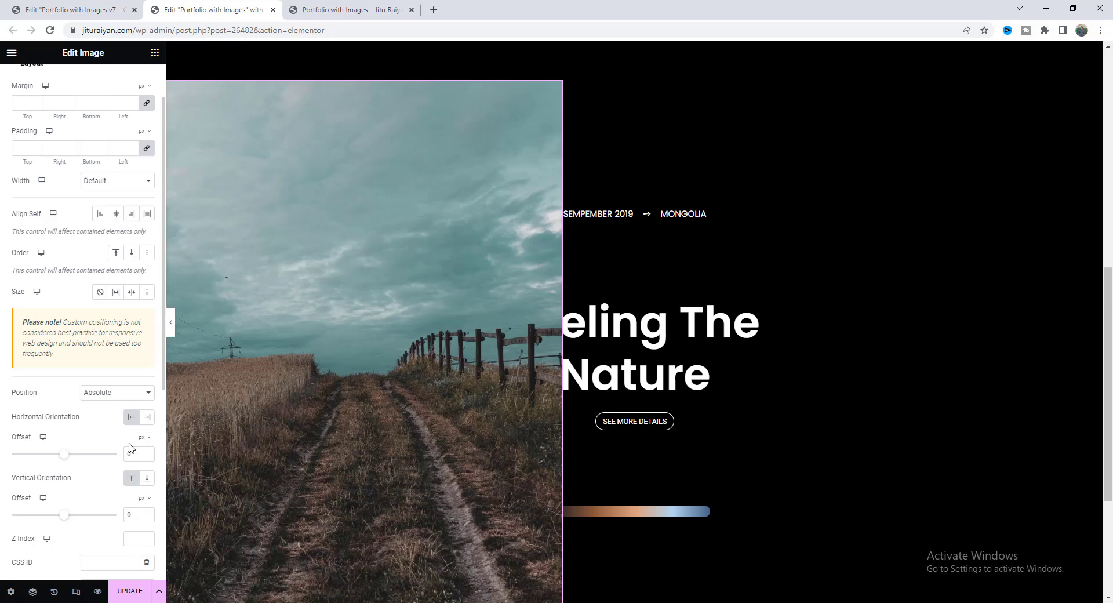
key("BackSpace")
left_click(138, 514)
key("BackSpace")
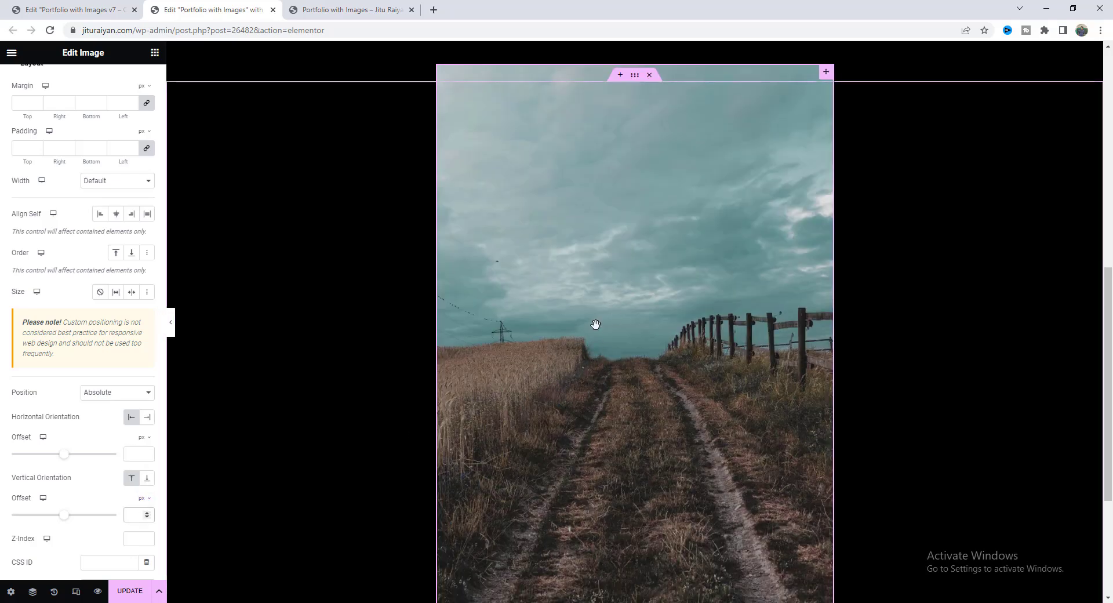
scroll(52, 151, "up", 1)
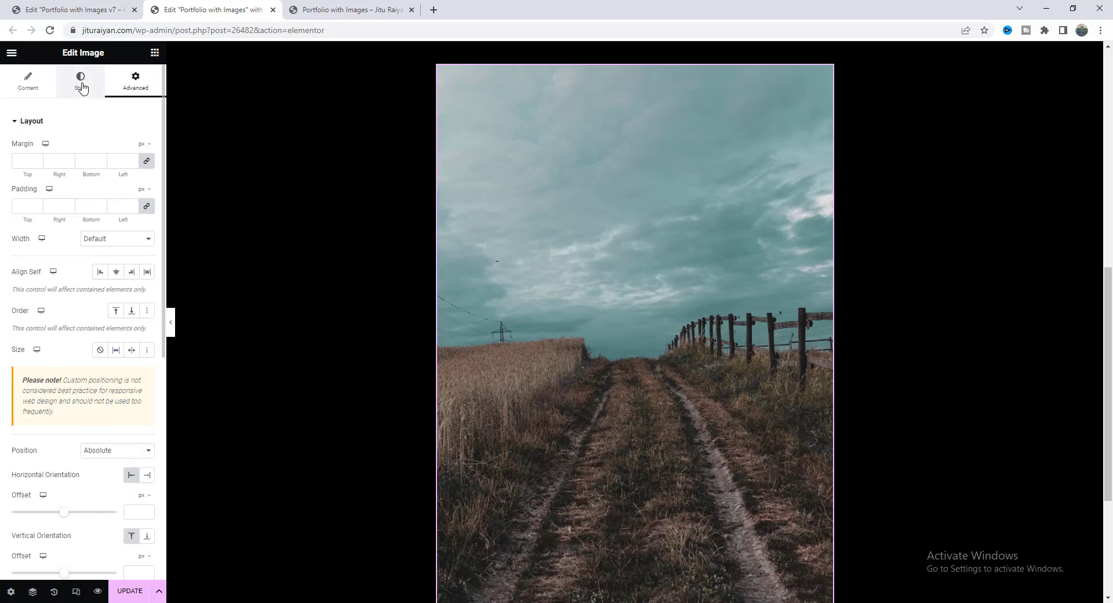
Set a linked 35 px border radius on the field-road image in the Style tab.
left_click(81, 86)
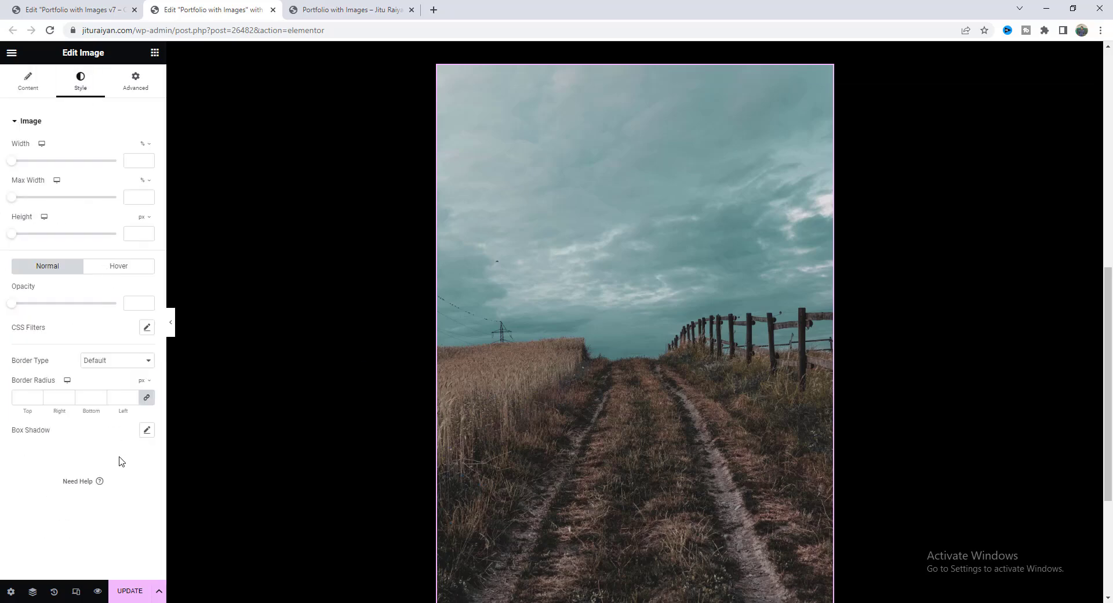
left_click(87, 399)
type("35")
scroll(678, 373, "up", 5)
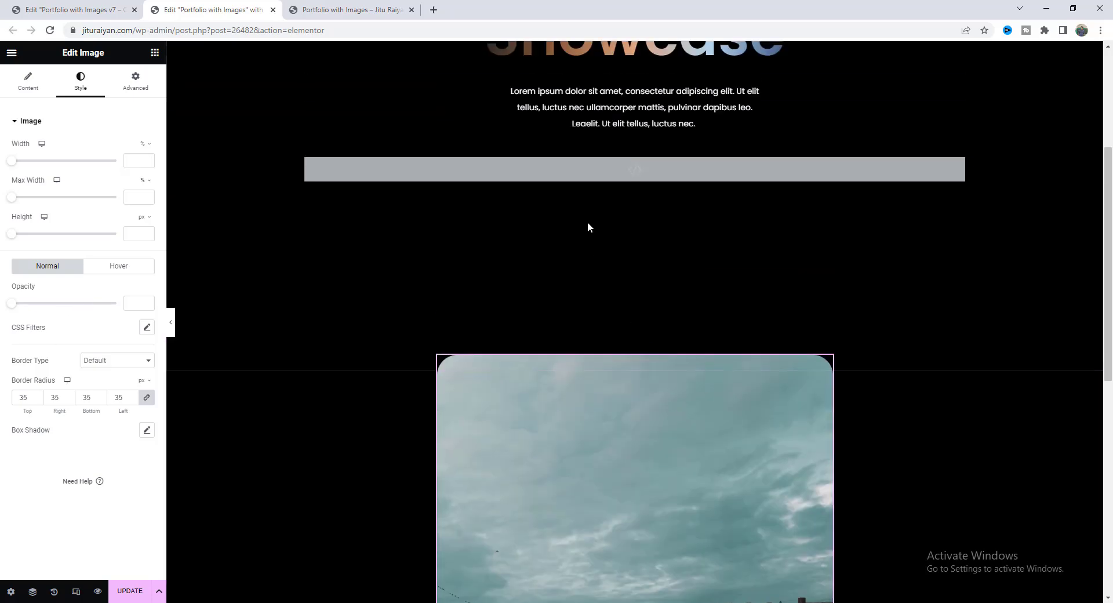
Open the HTML widget's code and review the desktop, tablet and mobile card size variables.
left_click(589, 177)
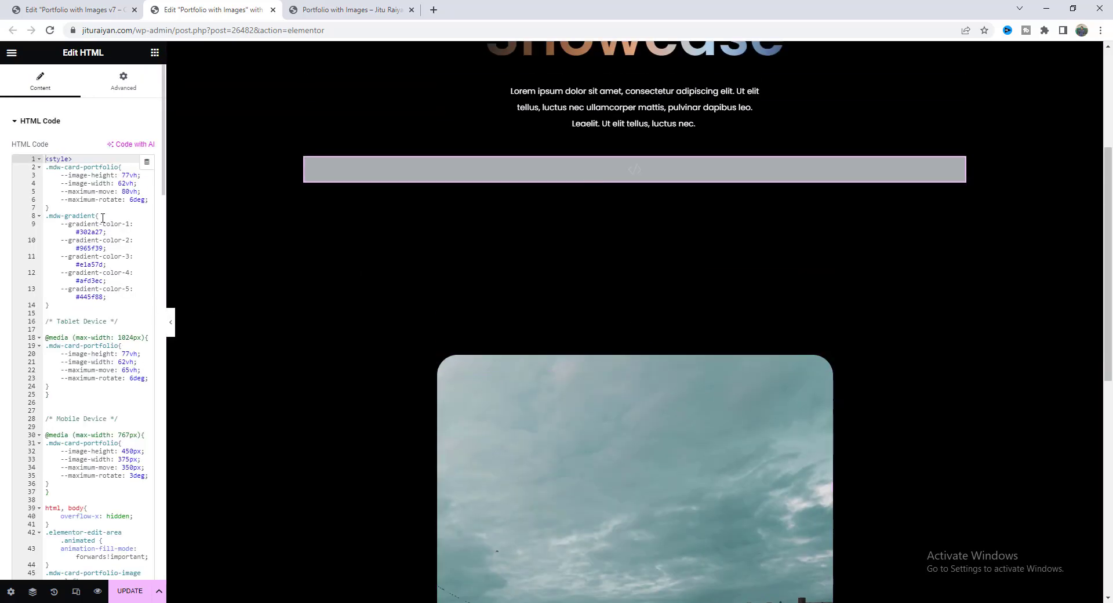
left_click(129, 174)
scroll(124, 198, "down", 3)
left_click(104, 165)
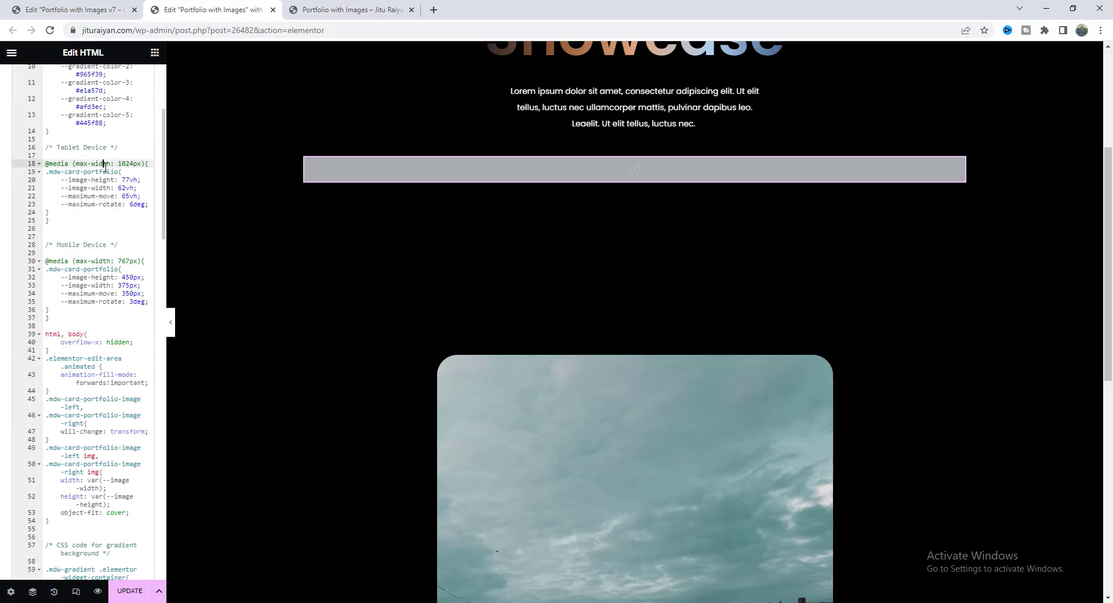
left_click(126, 286)
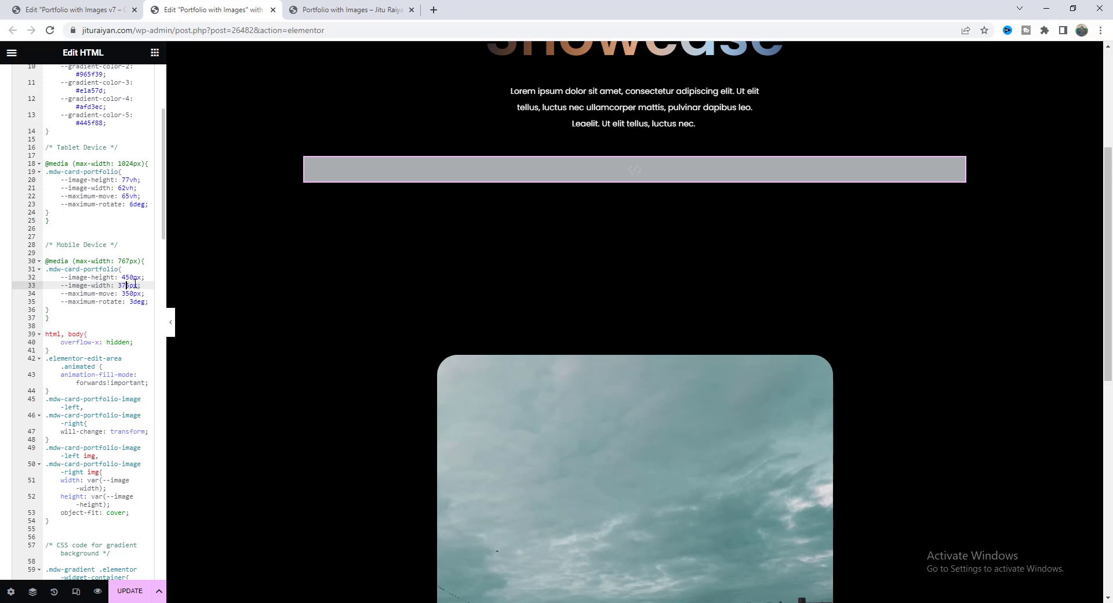
Add the CSS class mdw-card-portfolio-image-left to the road image.
scroll(638, 405, "down", 5)
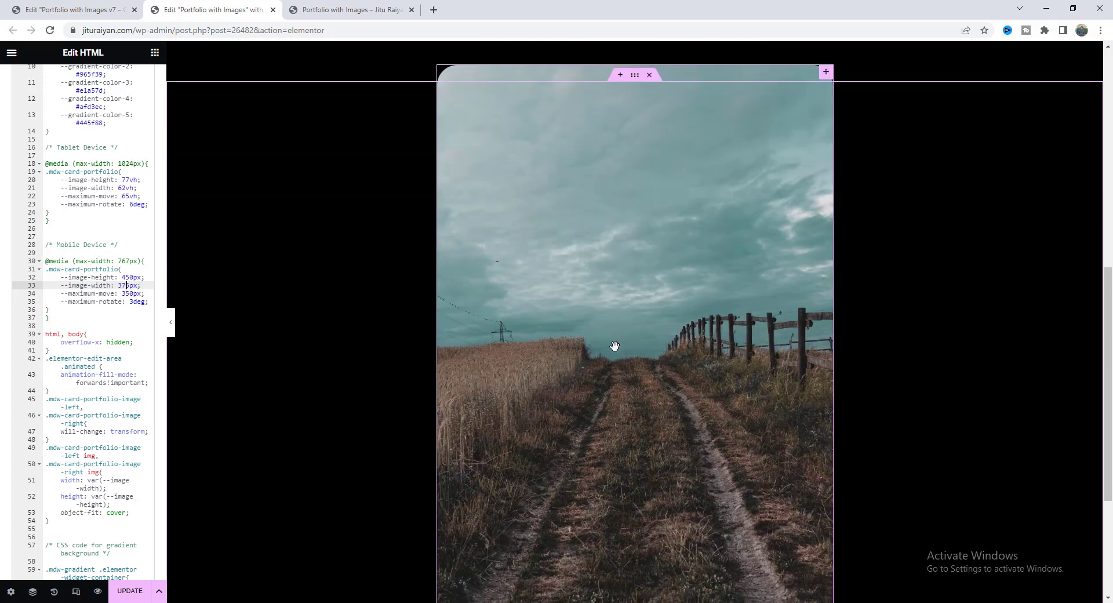
left_click(616, 341)
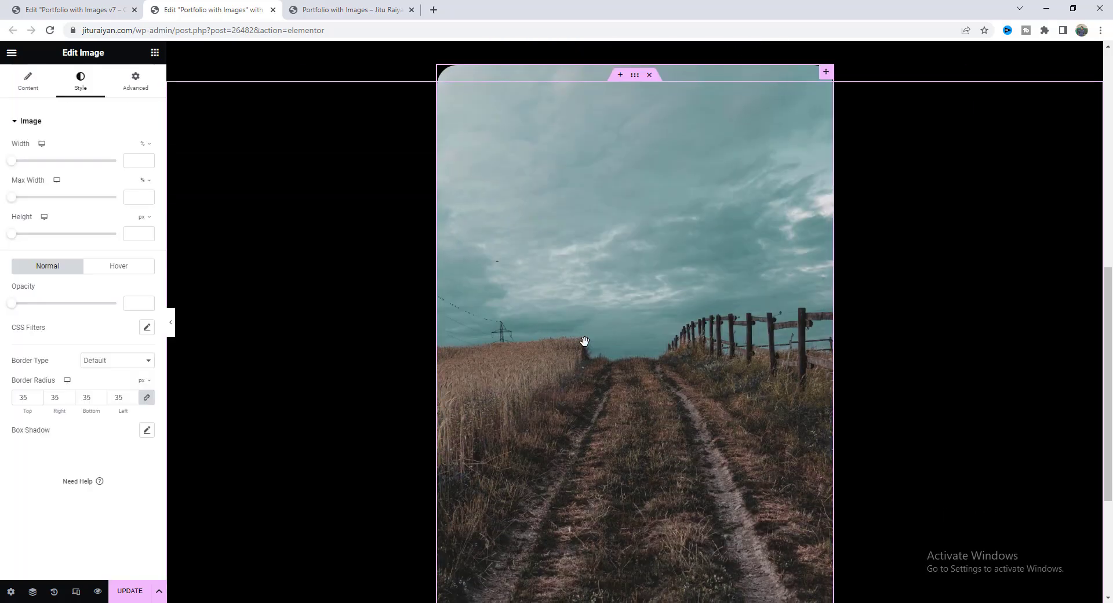
left_click(147, 86)
scroll(111, 406, "down", 5)
left_click(109, 470)
type("mdw-card-portfolio-image-left")
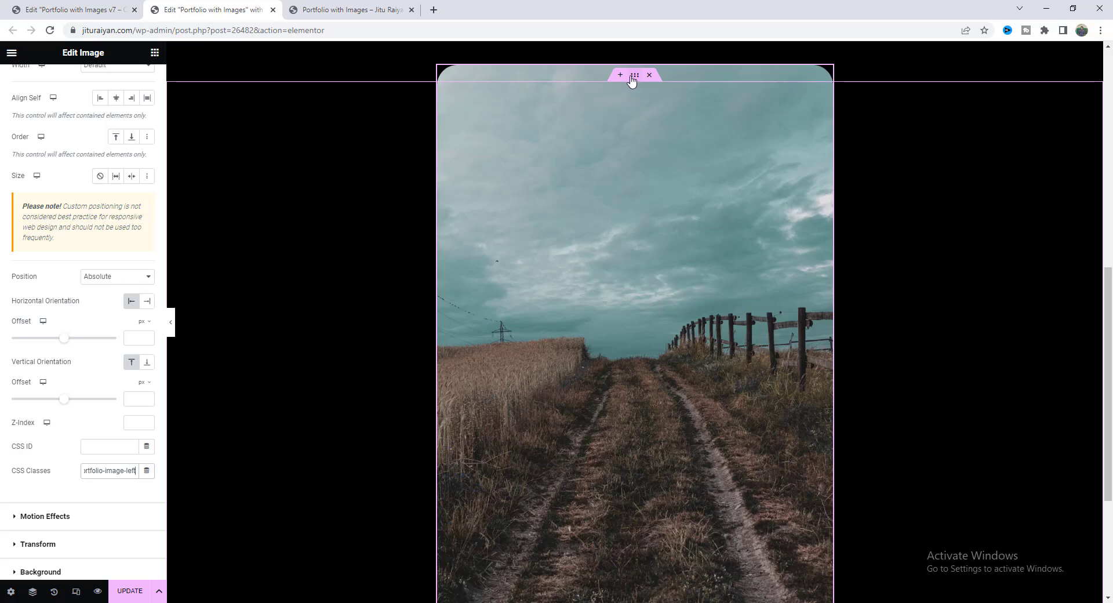
Add the CSS class mdw-card-portfolio to the image's container.
left_click(633, 77)
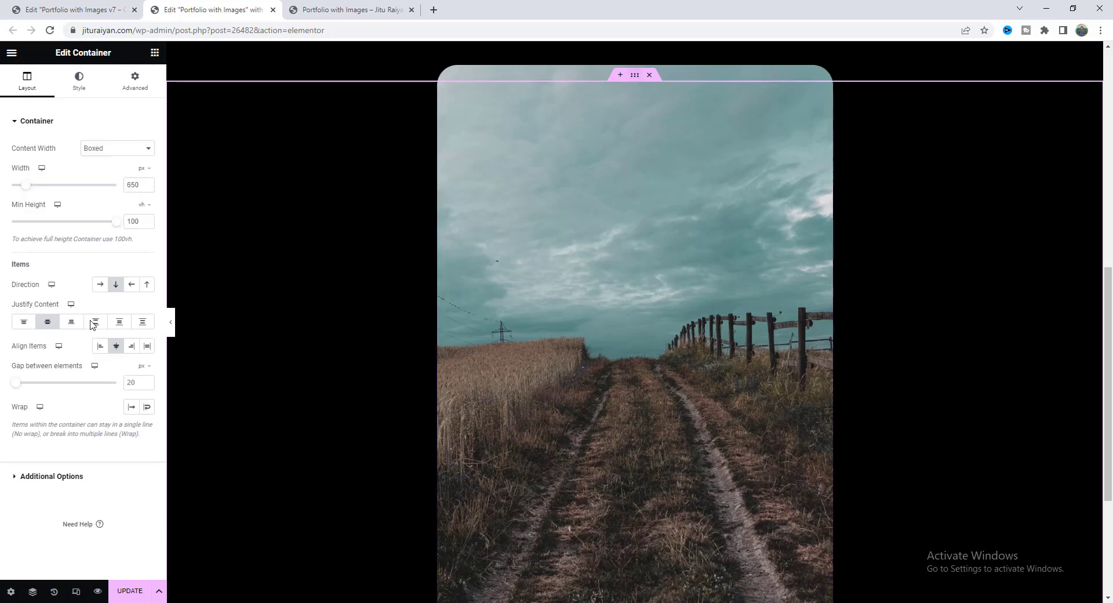
left_click(135, 81)
left_click(108, 431)
type("mdw-card-portfolio")
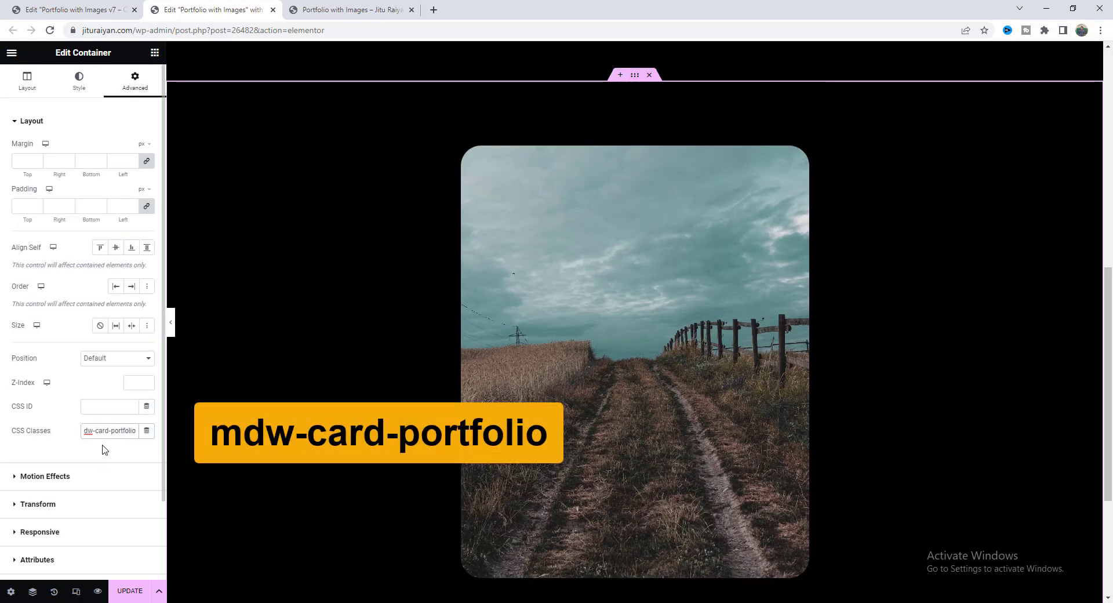
left_click(105, 450)
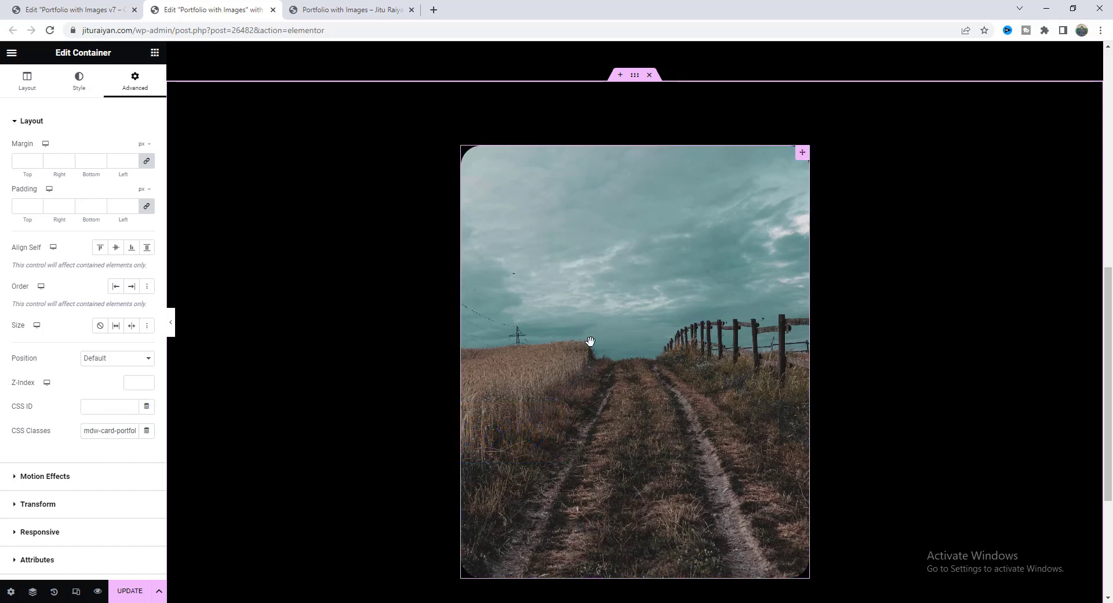
Duplicate the road image and show the page structure in Navigator.
right_click(592, 237)
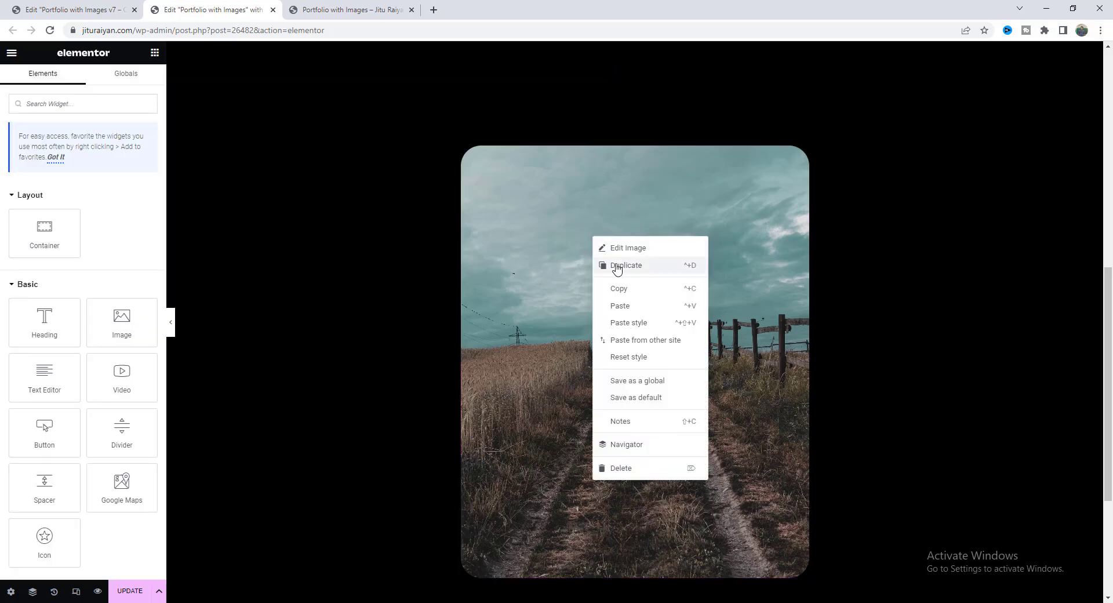
left_click(617, 266)
right_click(597, 229)
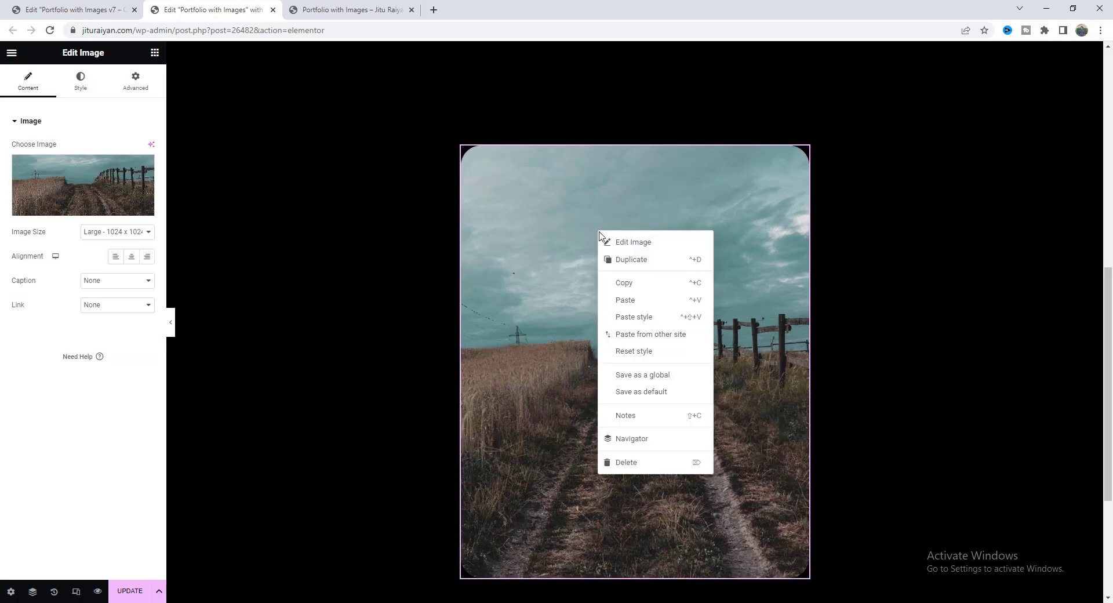
left_click(658, 448)
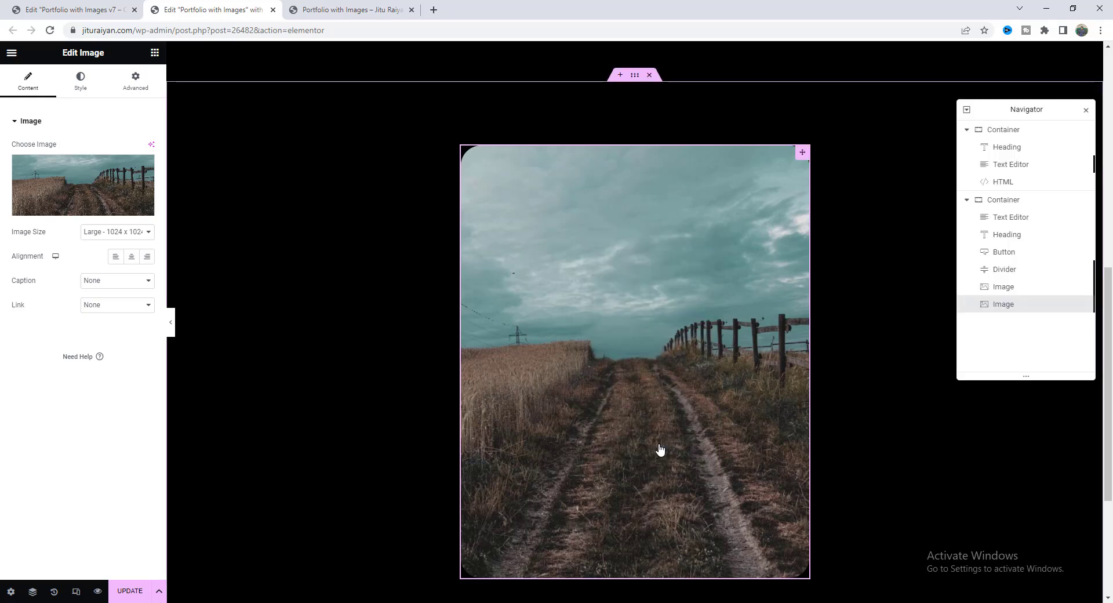
Replace the duplicated image's picture with the dark fern photo from the Media Library.
left_click(1009, 304)
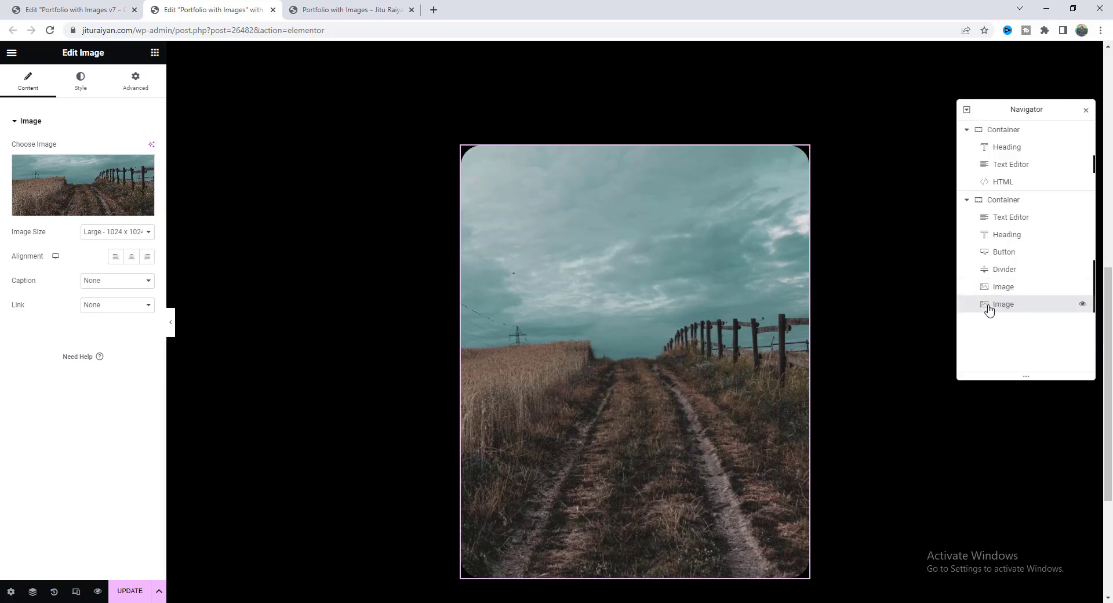
left_click(102, 177)
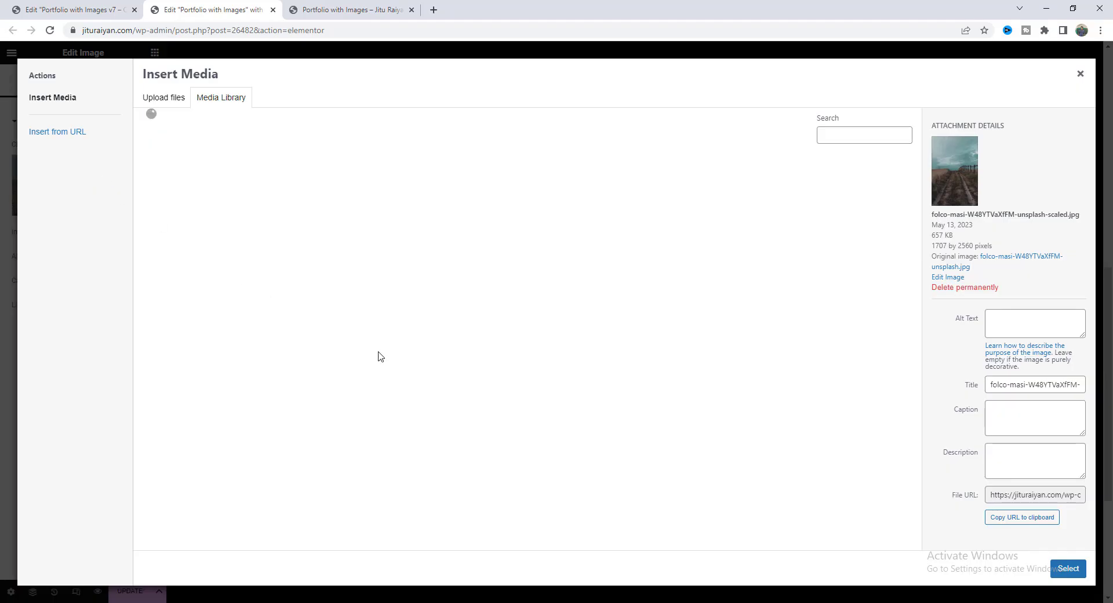
scroll(820, 447, "down", 3)
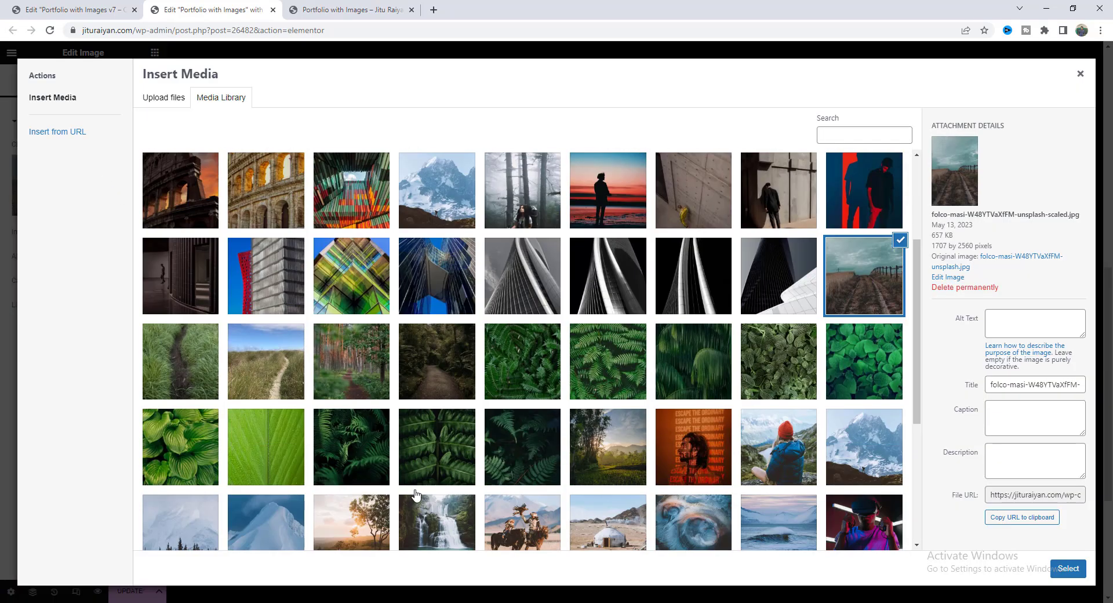
left_click(521, 446)
left_click(1069, 568)
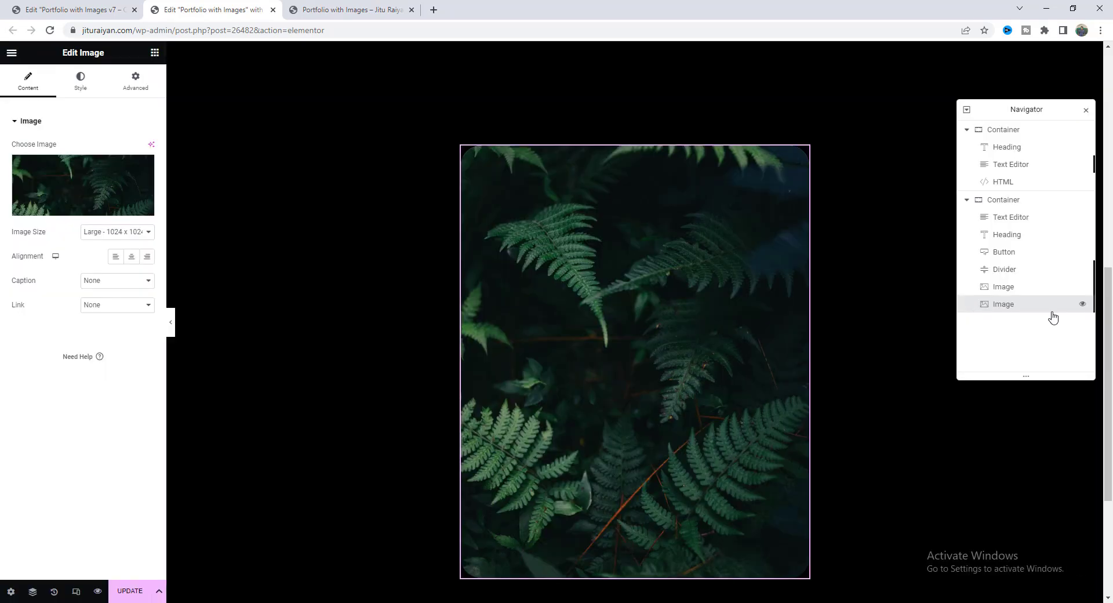
Enter mdw-card-portfolio-image-right as the fern image's CSS class.
left_click(136, 82)
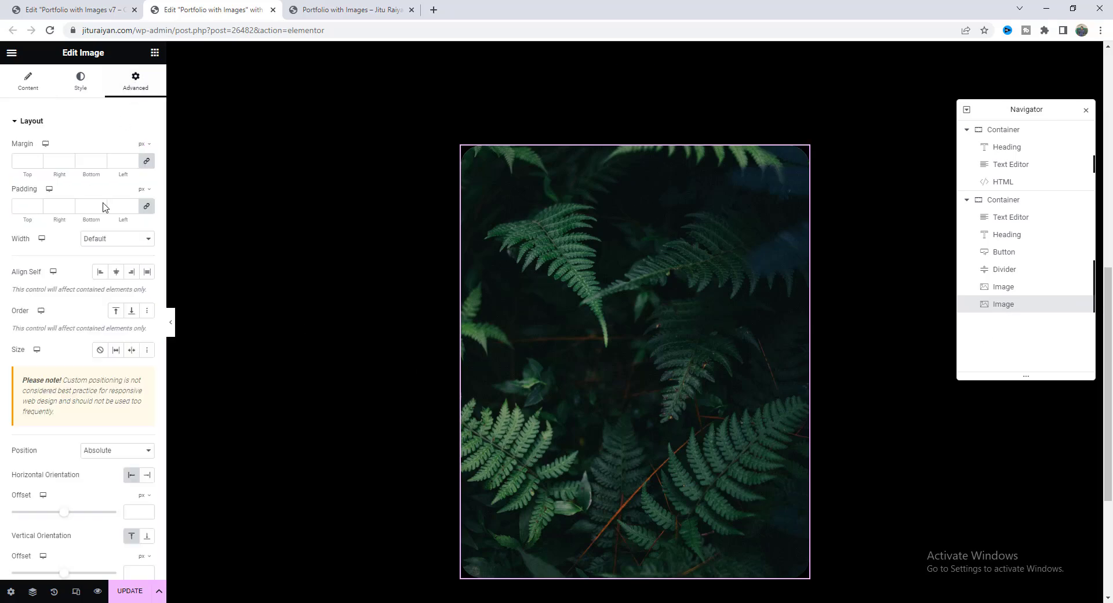
scroll(87, 290, "down", 10)
left_click(111, 354)
type("mdw-card-portfolio-image-right")
type("ight")
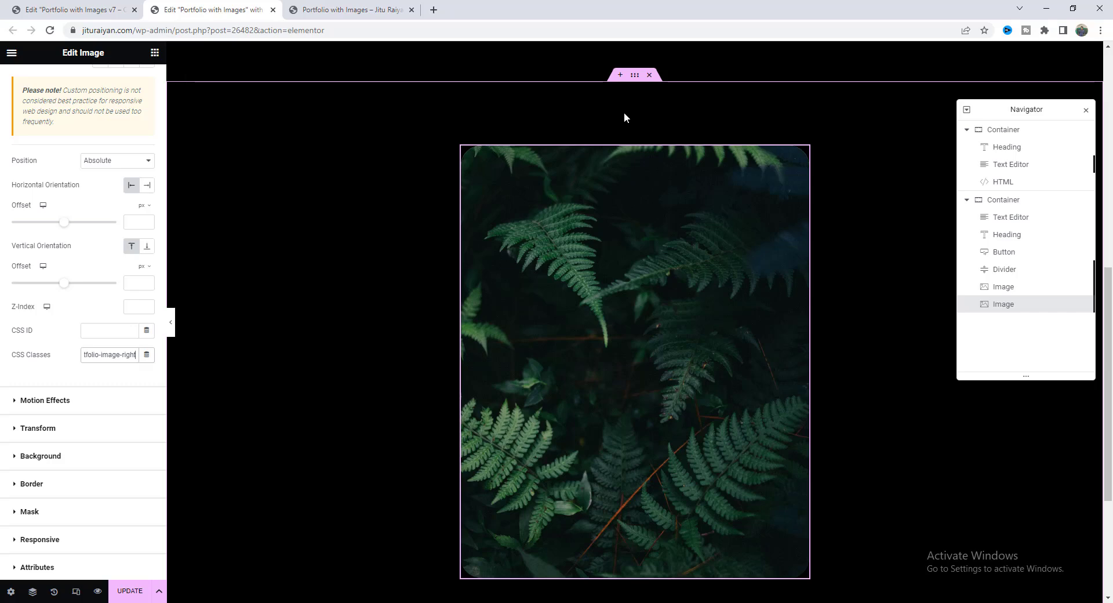
scroll(637, 126, "up", 2)
scroll(725, 293, "down", 4)
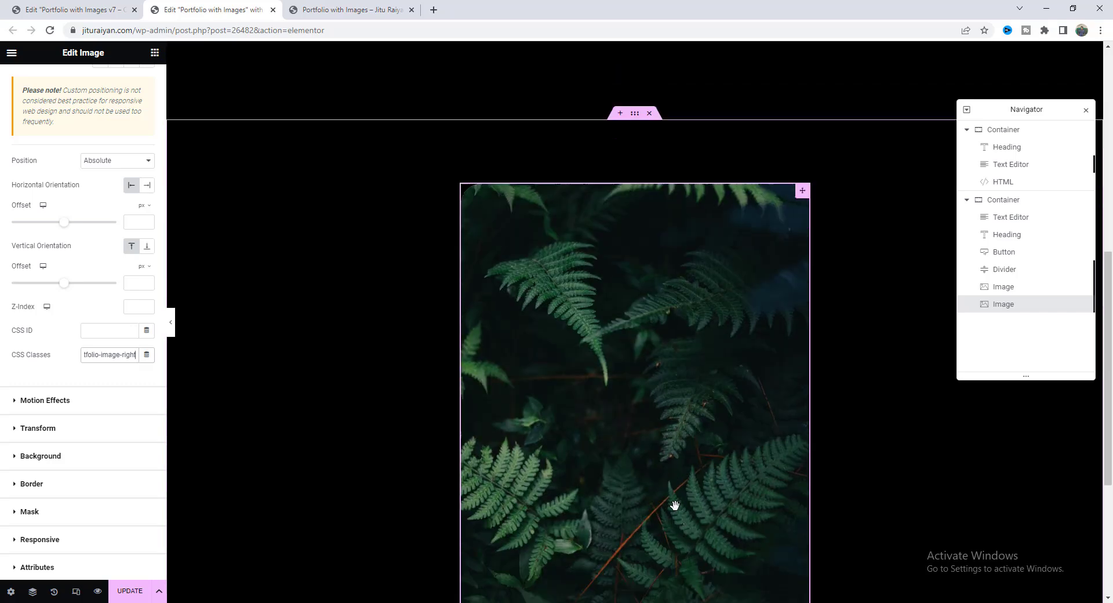
scroll(368, 596, "up", 2)
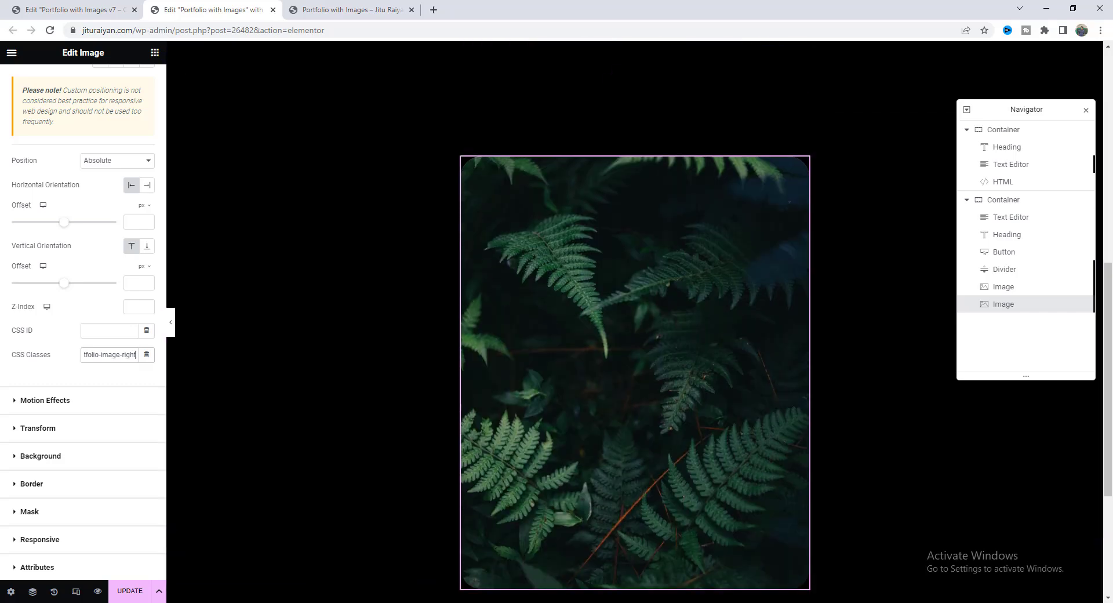
Switch to tablet preview and hide the fern and road image widgets in the Navigator.
left_click(75, 592)
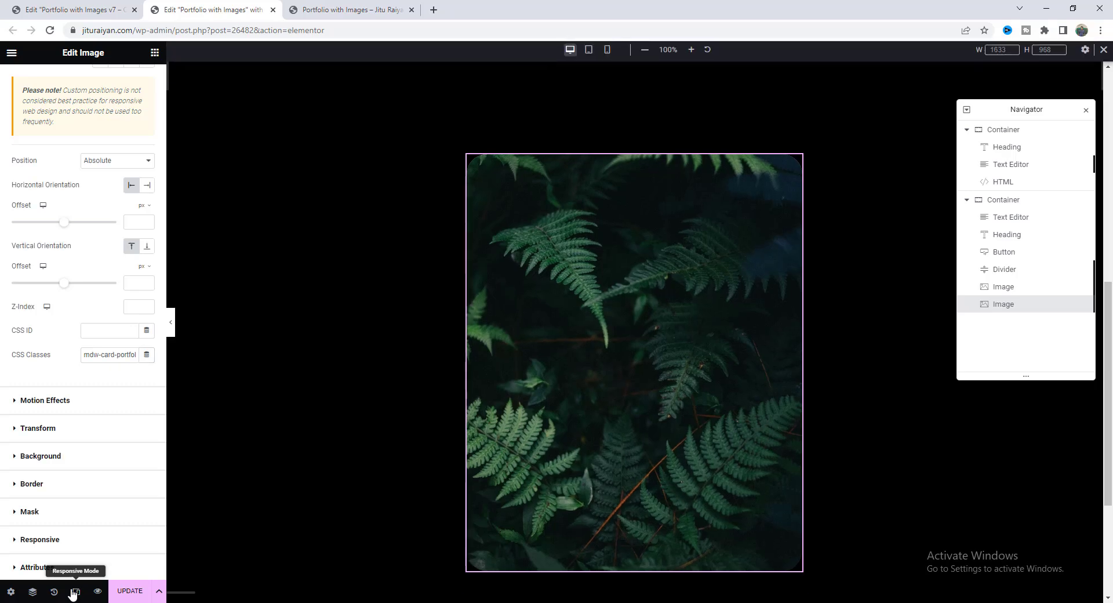
left_click(589, 53)
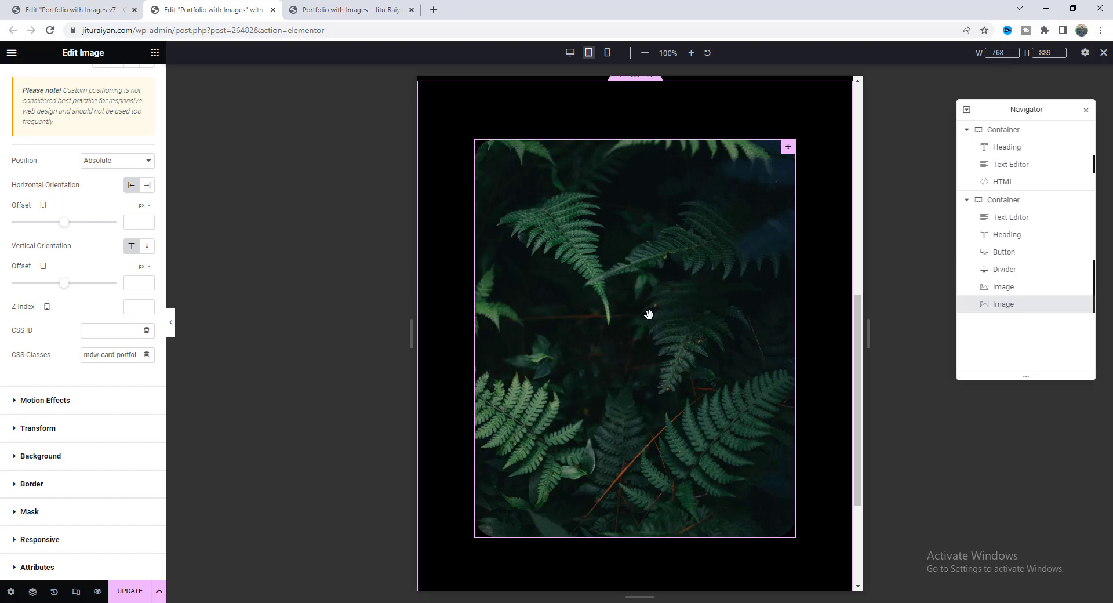
left_click(1081, 305)
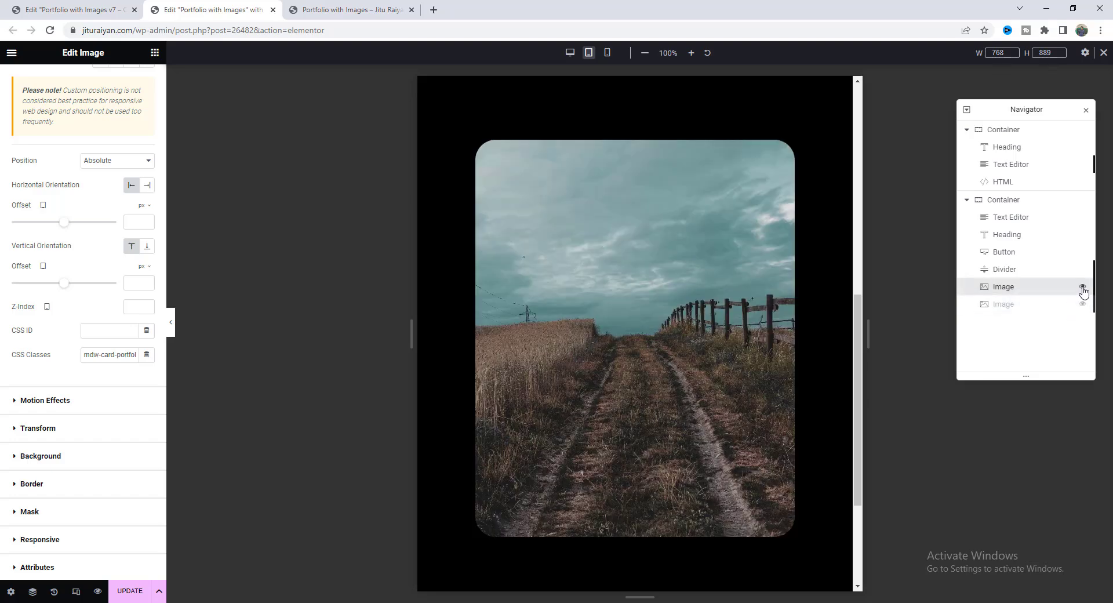
left_click(1082, 287)
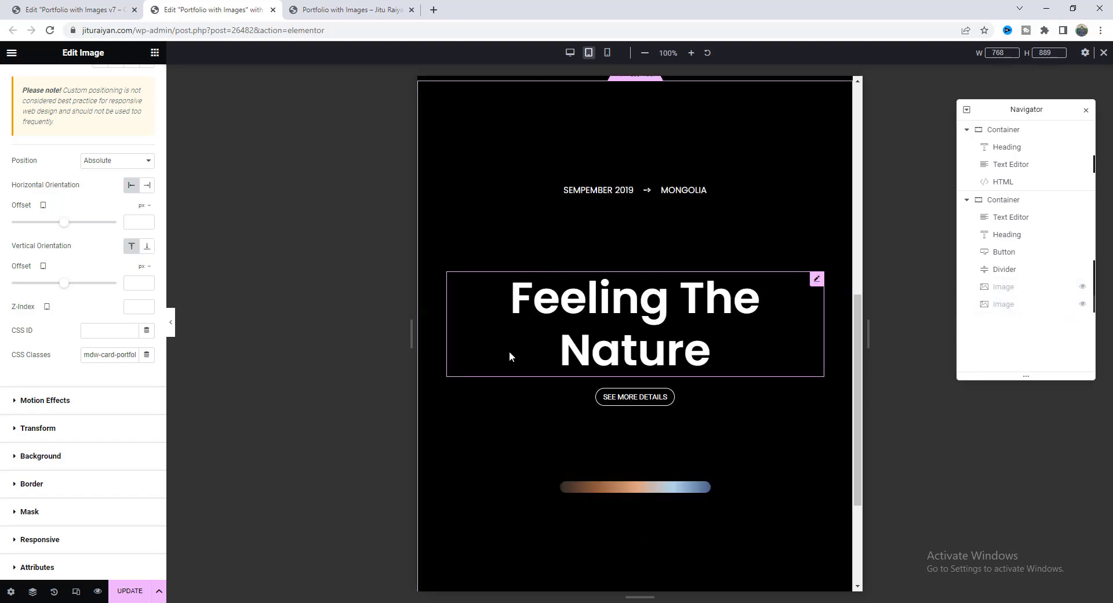
scroll(503, 255, "up", 1)
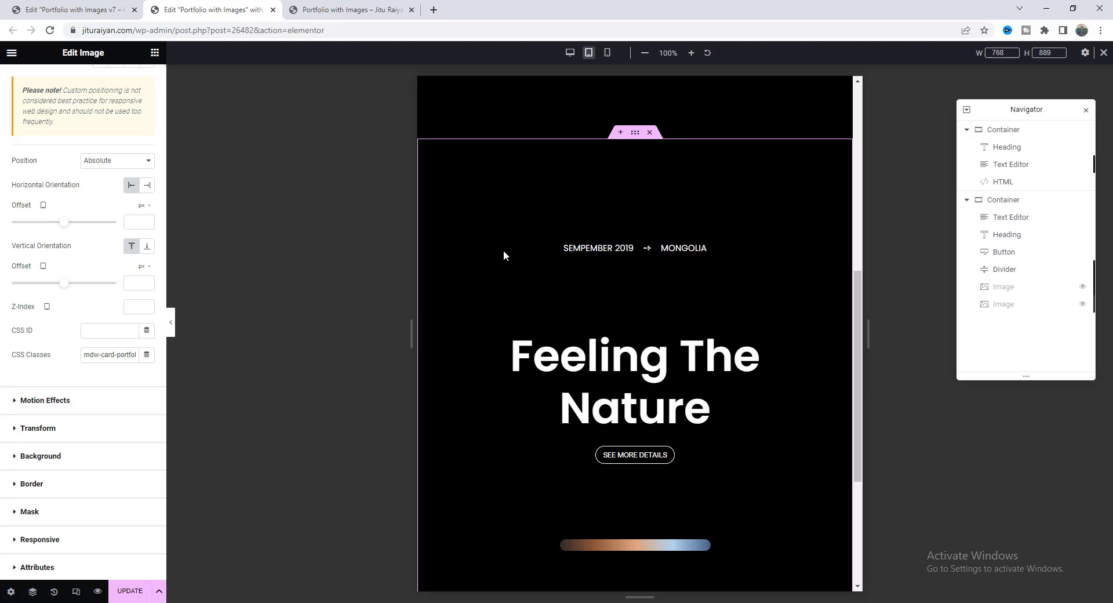
Set the tablet card container's width to 400.
left_click(632, 139)
left_click(26, 80)
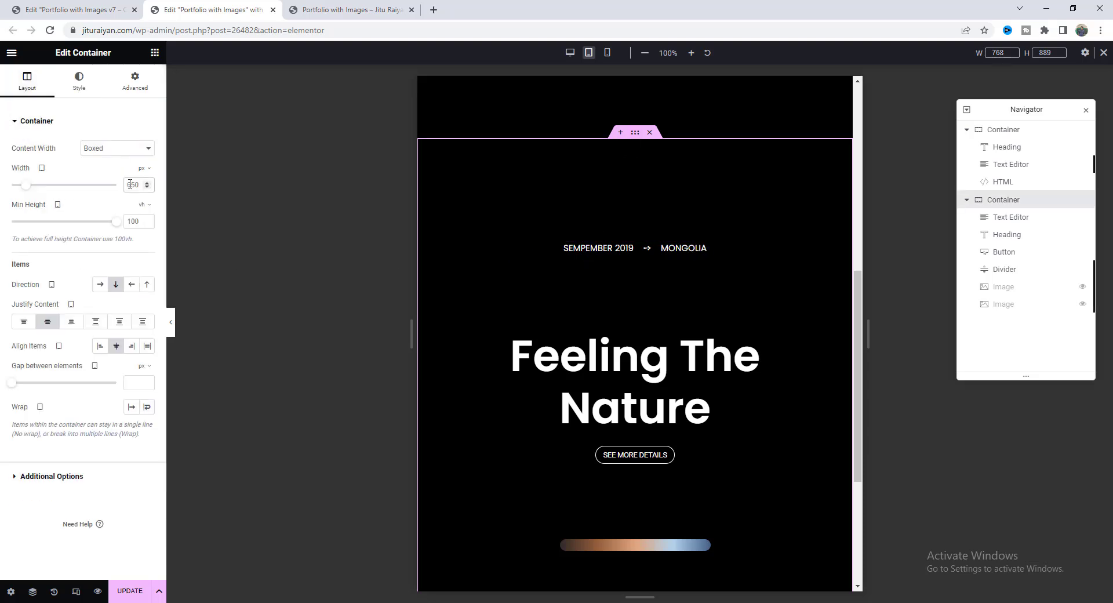
key("BackSpace")
type("0")
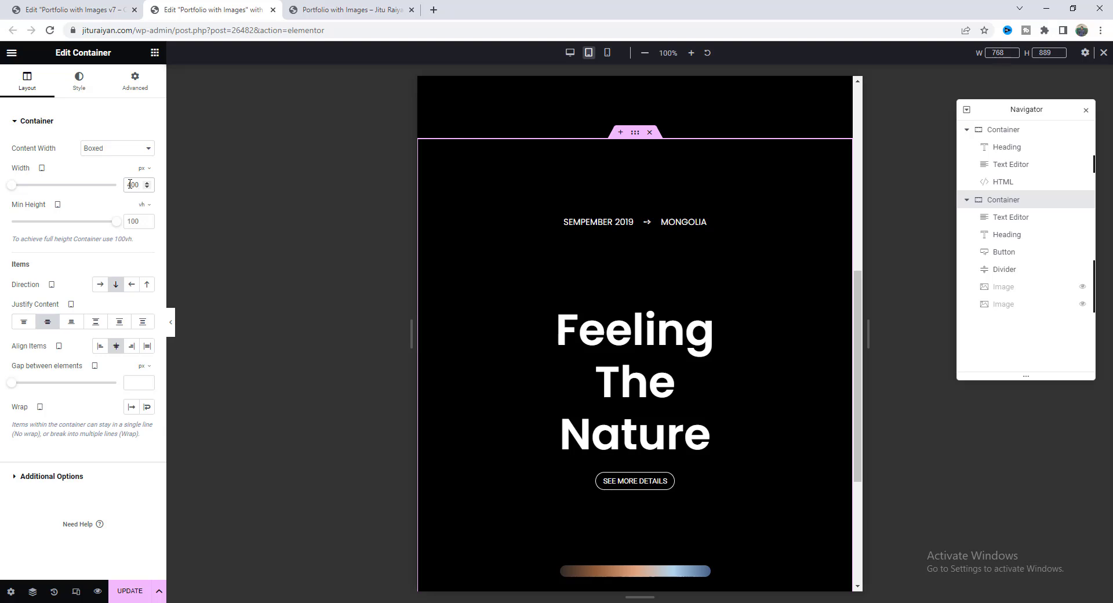
key("BackSpace")
key("BackSpace")
key("BackSpace")
type("400")
Set the Feeling The Nature heading's typography size to 50.
left_click(629, 370)
left_click(80, 81)
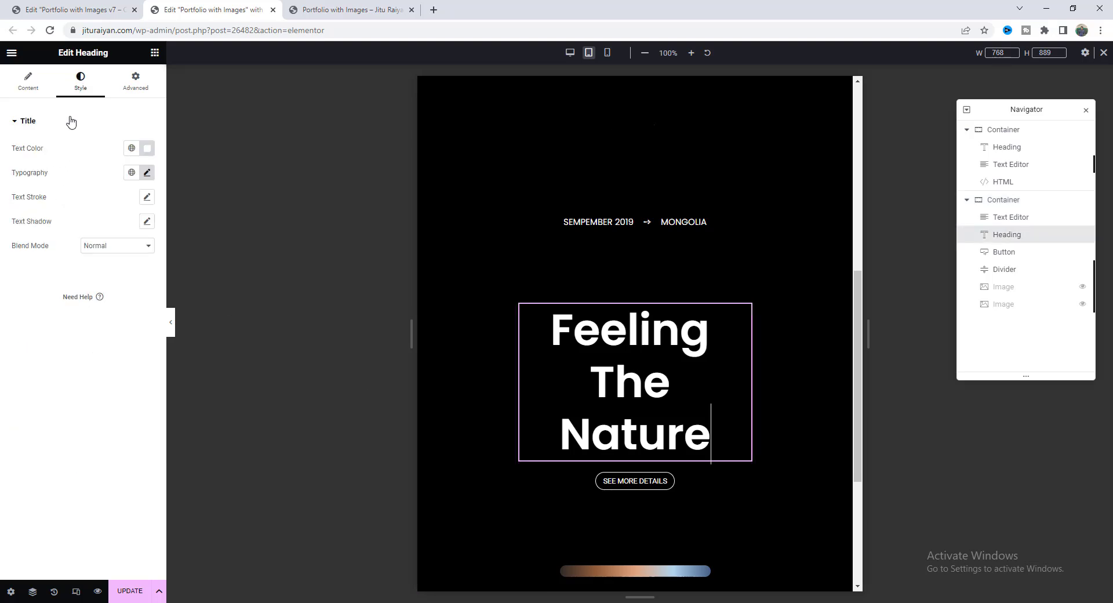
left_click(147, 172)
double_click(124, 262)
type("50")
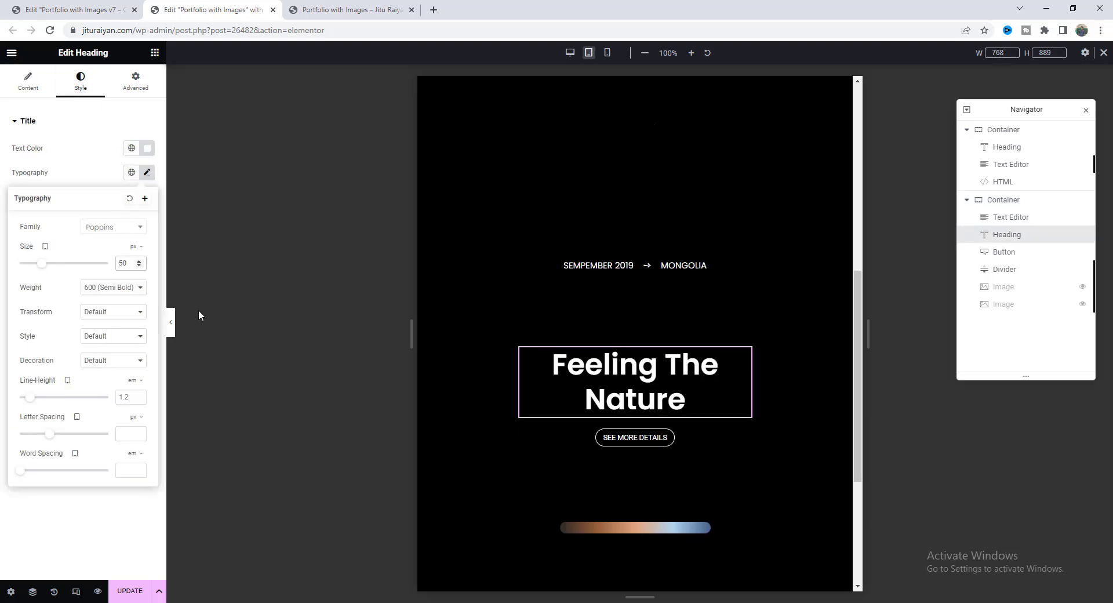
Adjust the date line's margin and the gradient divider's top margin, then preview on mobile.
left_click(647, 320)
left_click(135, 81)
left_click(147, 161)
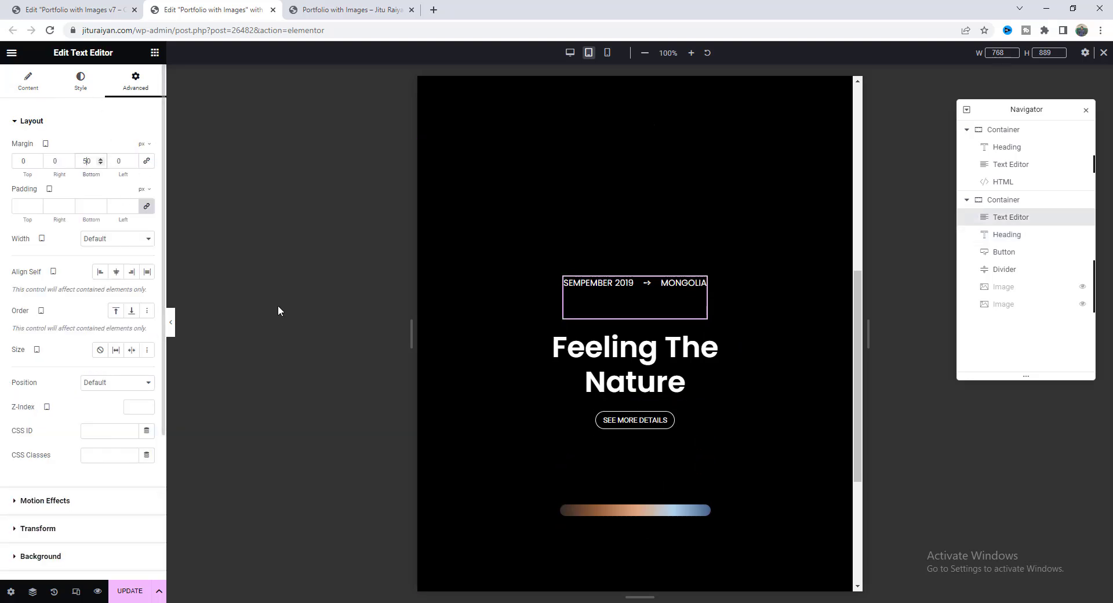
left_click(600, 492)
left_click(22, 162)
type("40")
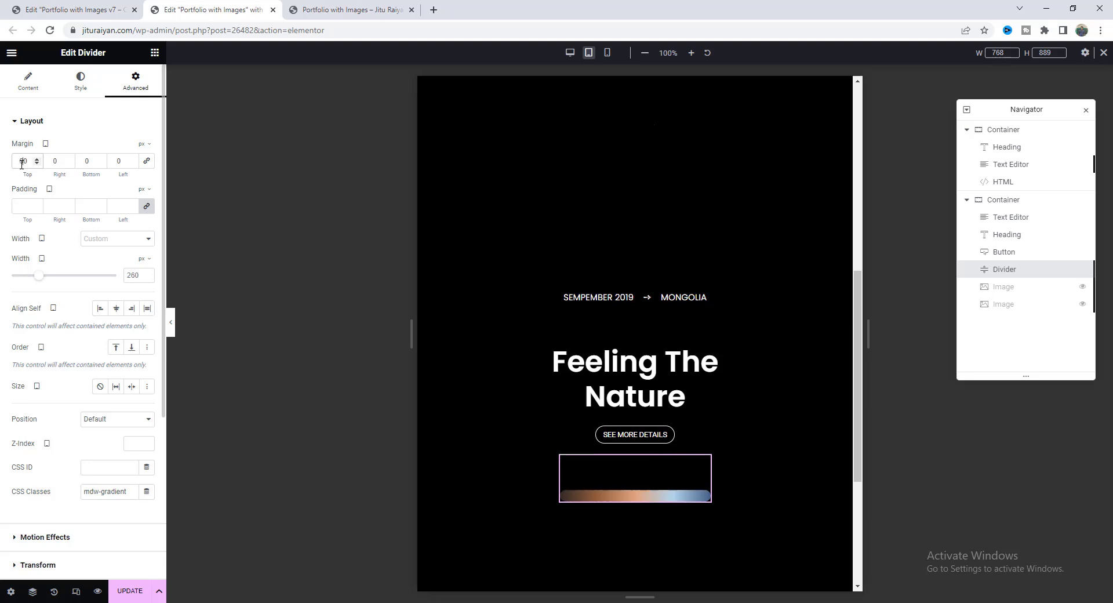
scroll(492, 284, "down", 1)
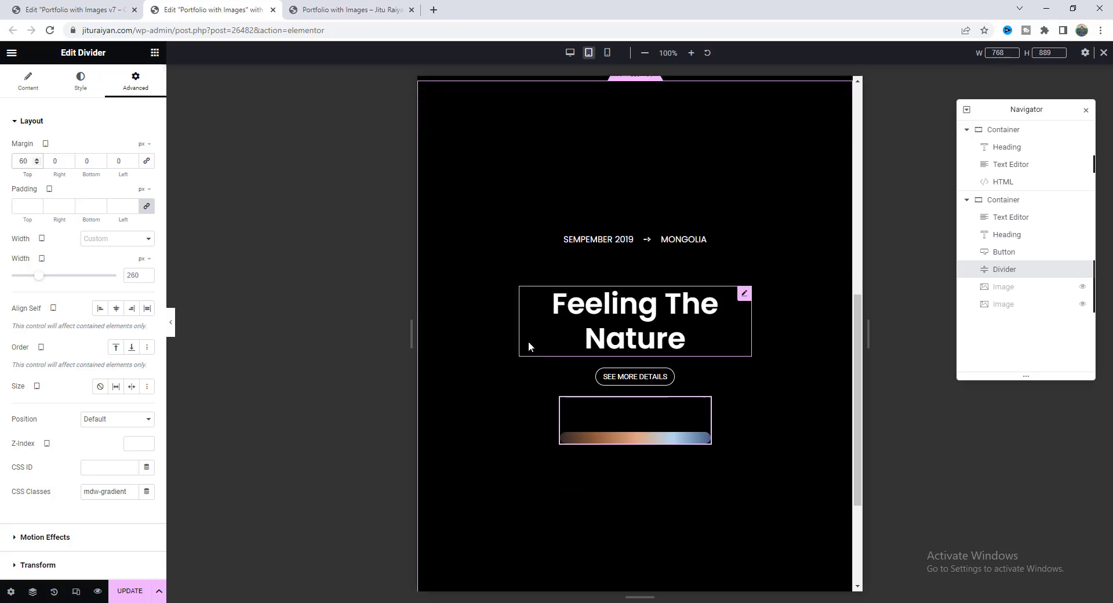
left_click(607, 53)
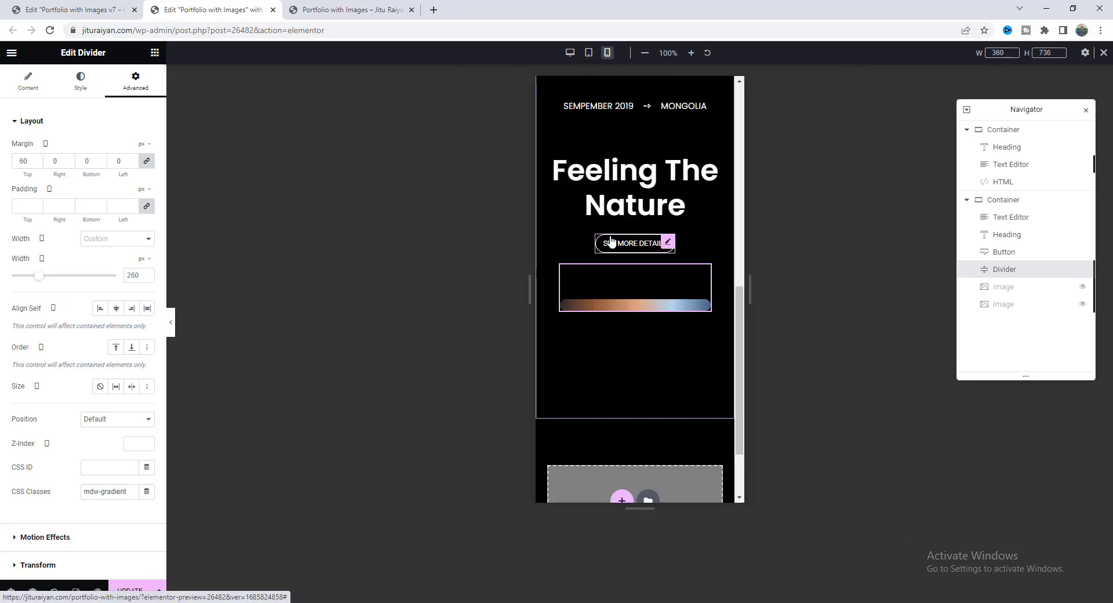
Set the mobile card container's width to 320 and its min height to 0.
scroll(610, 241, "up", 2)
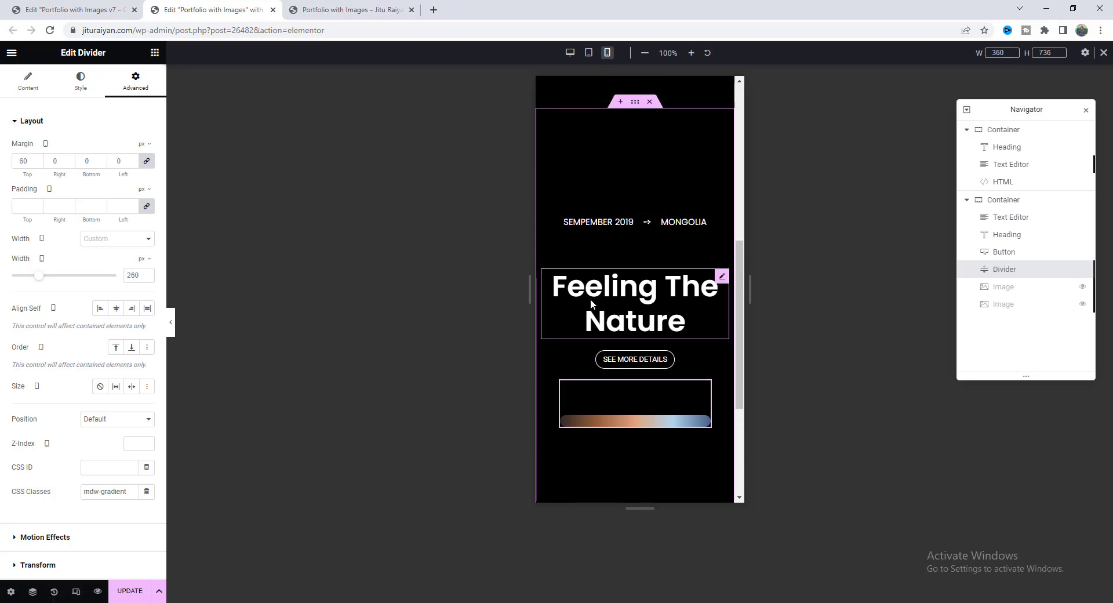
left_click(634, 107)
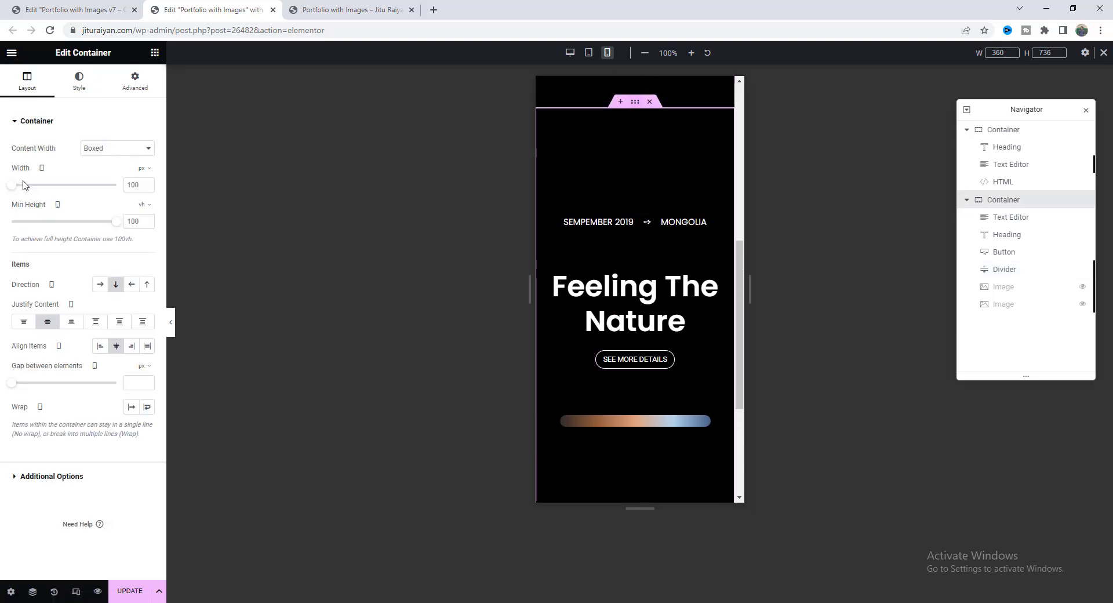
type("300")
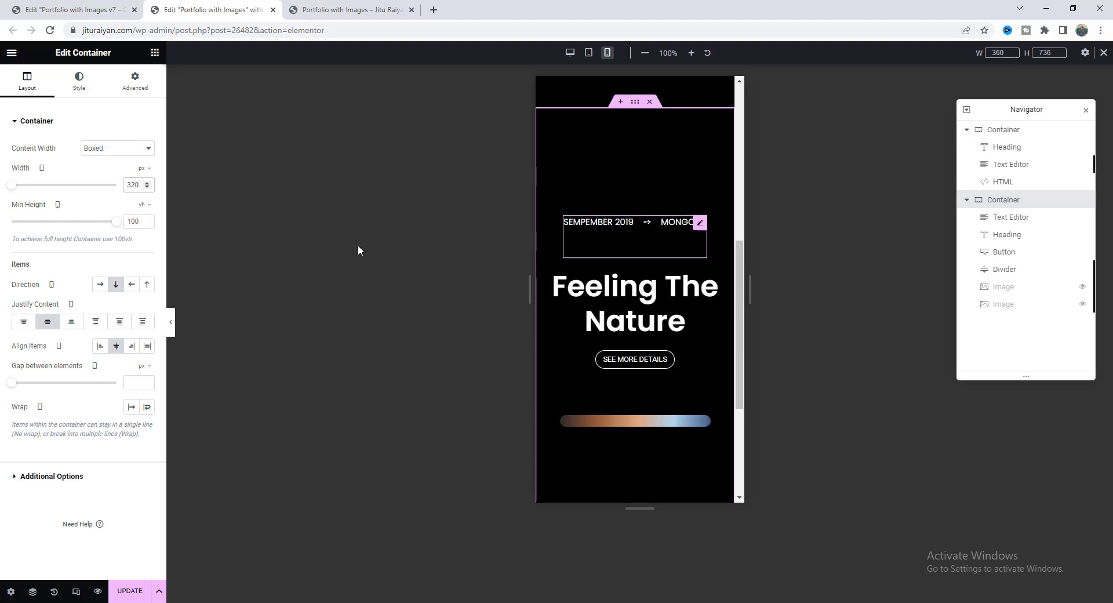
double_click(131, 221)
type("0")
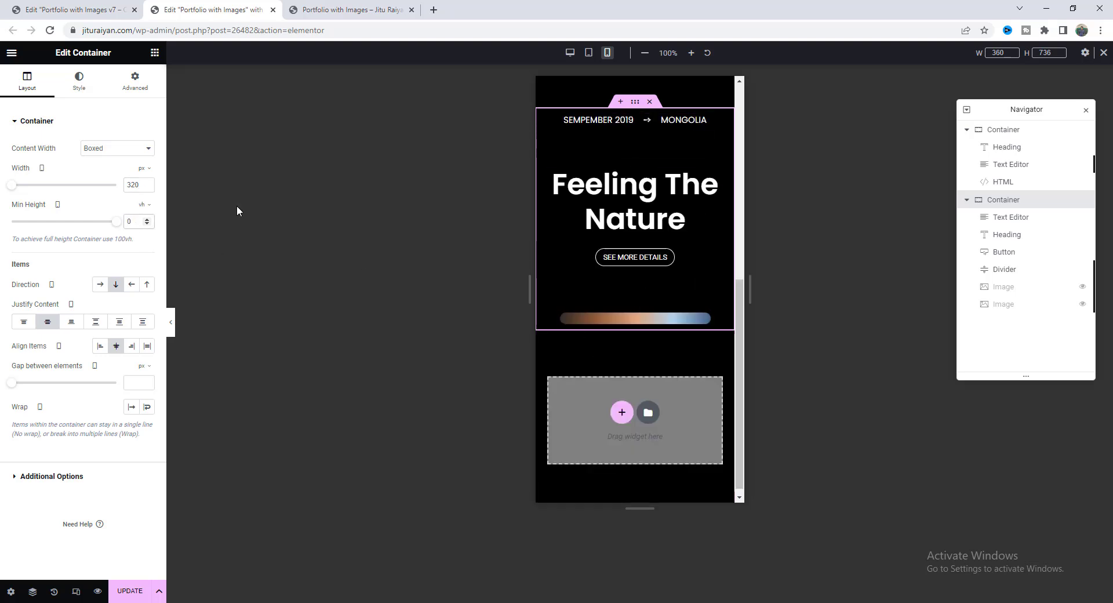
Give the container 150 px top and bottom padding and return to desktop preview.
left_click(135, 85)
left_click(147, 205)
double_click(14, 206)
type("150")
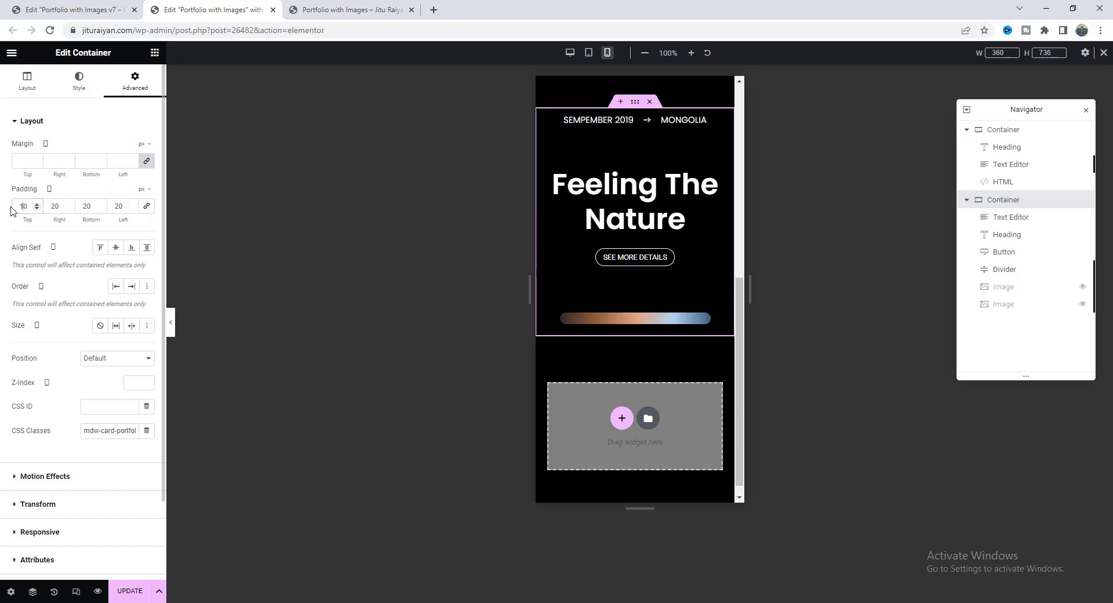
key("Tab")
key("Tab")
type("150")
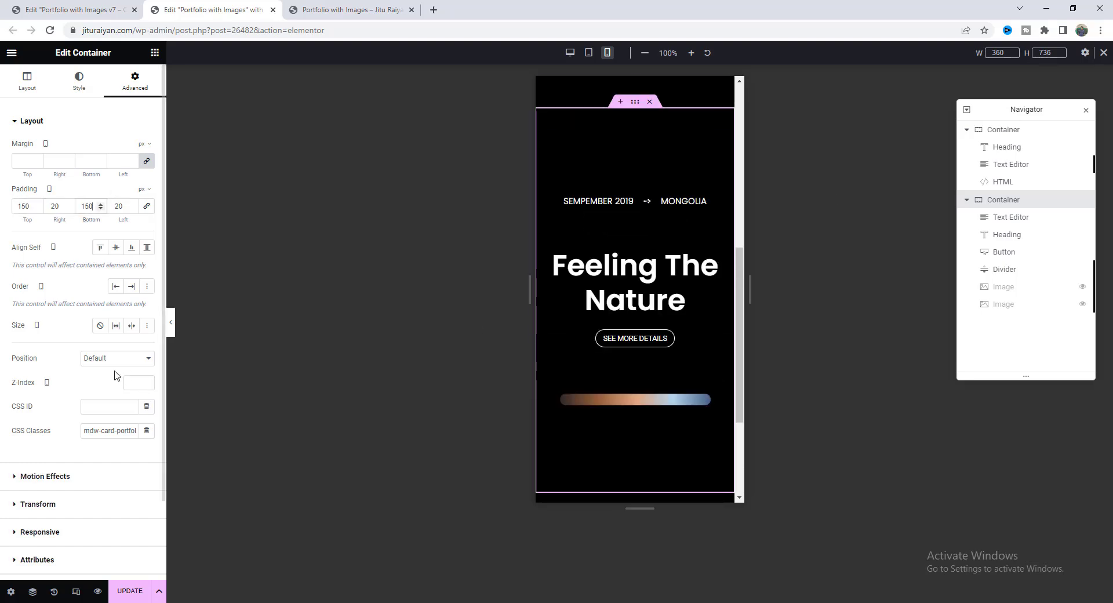
left_click(1103, 53)
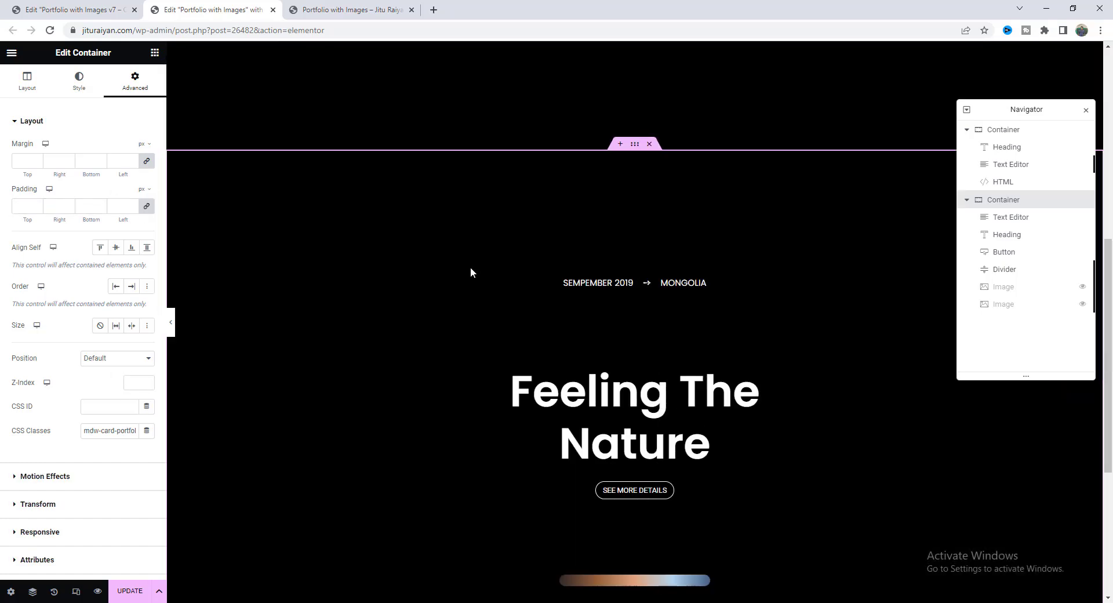
Duplicate the card and change its date to JANUARY 2020 → ICELAND and heading to Inspired by Clouds.
right_click(635, 152)
left_click(661, 176)
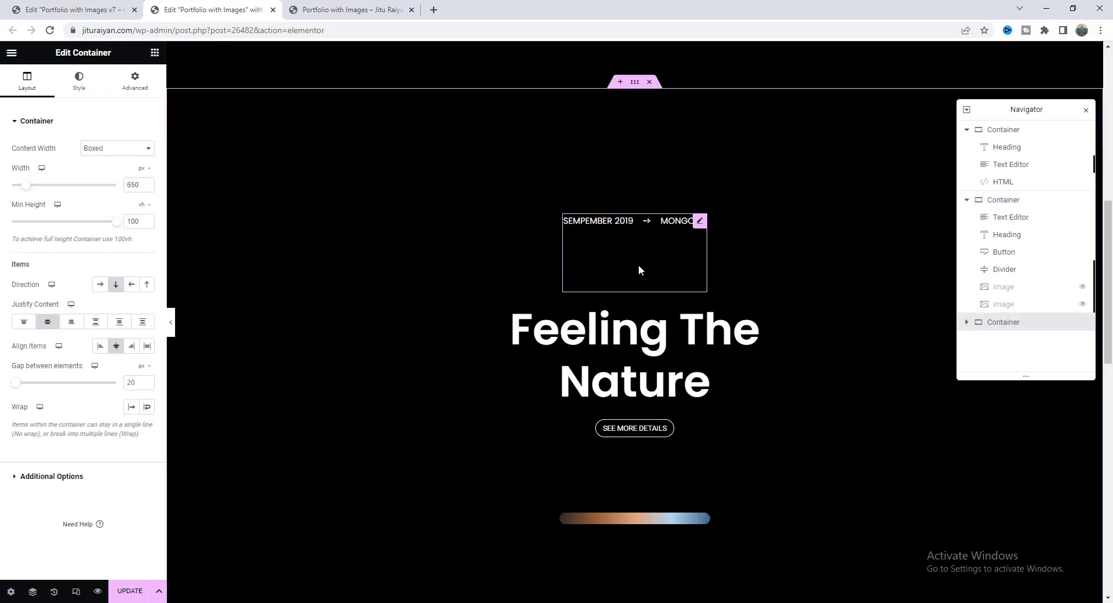
scroll(656, 172, "up", 2)
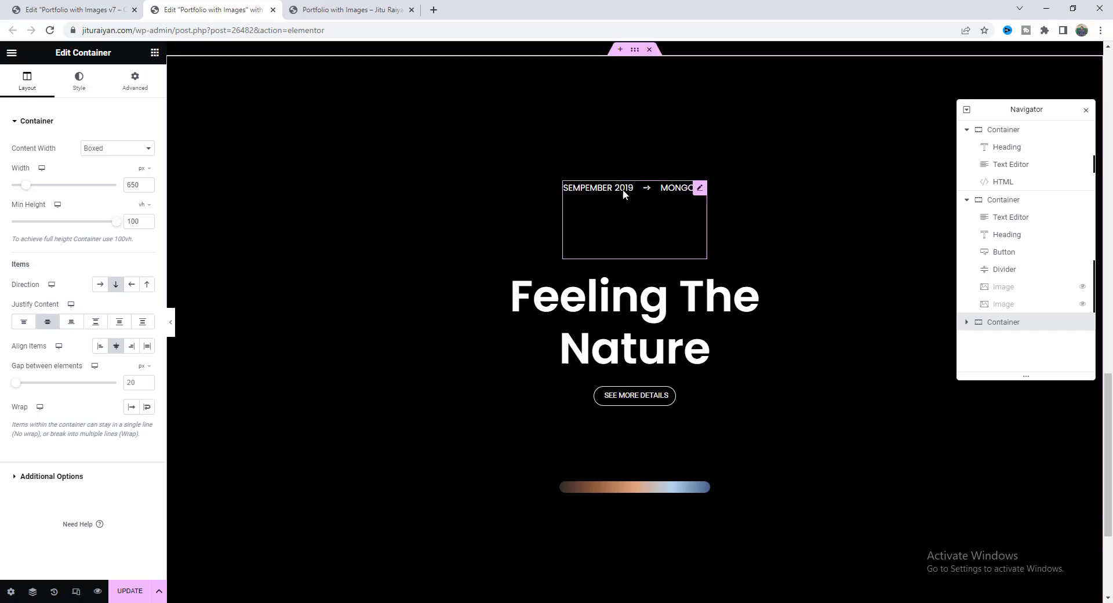
left_click(611, 224)
key("ctrl+a")
type("JANUARY 2020 → ICELAND")
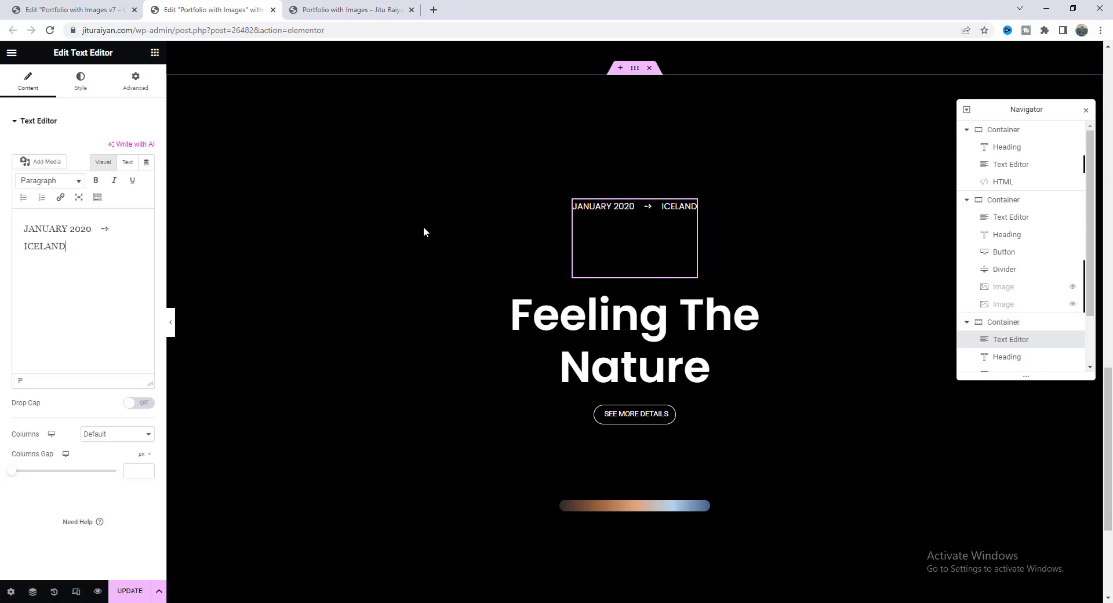
left_click(621, 333)
key("ctrl+a")
type("Inspired by Clouds")
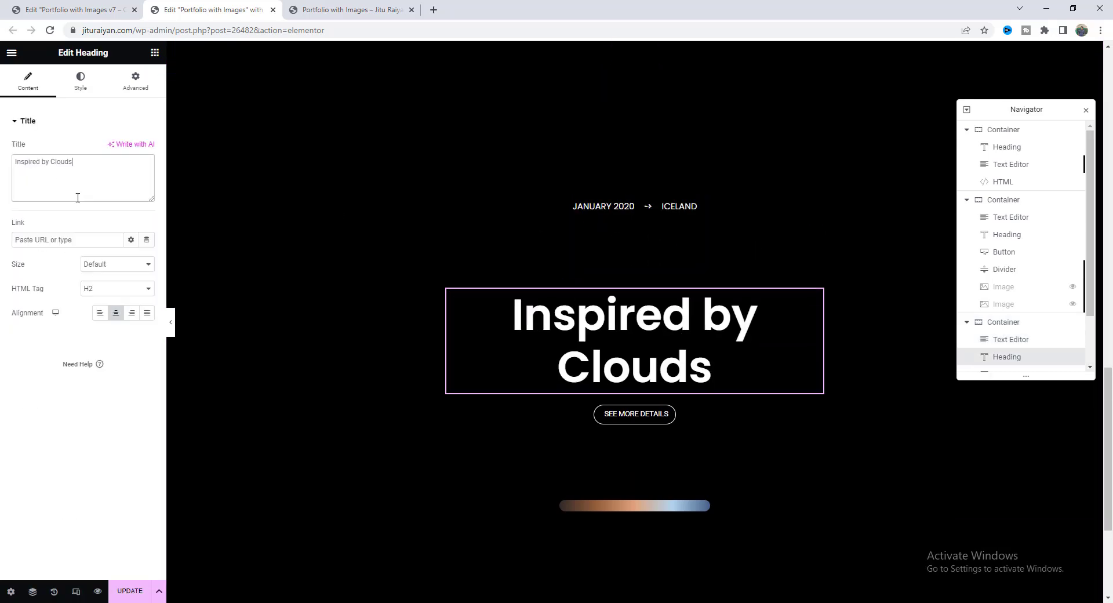
scroll(1044, 260, "down", 1)
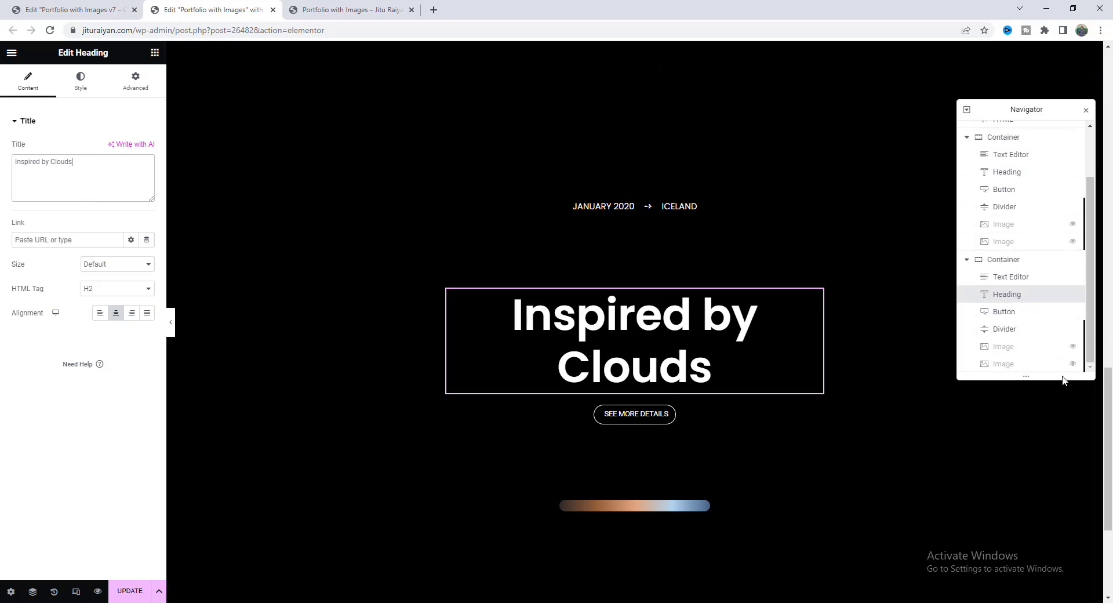
Unhide the card's images and replace one with the black-and-white skyscraper photo.
left_click(1072, 348)
left_click(1073, 363)
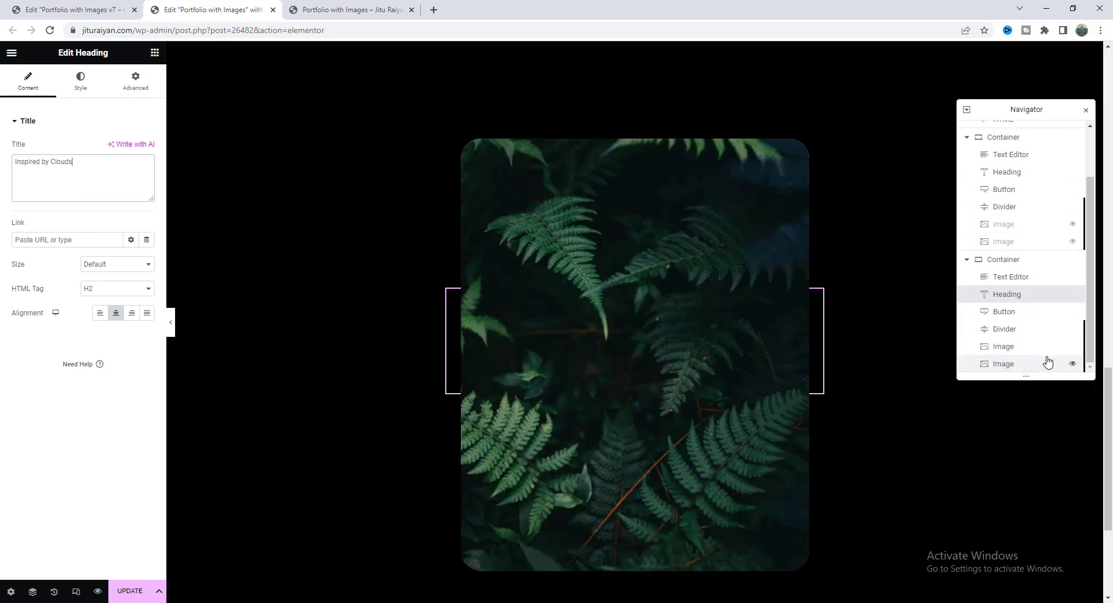
left_click(1042, 347)
left_click(47, 178)
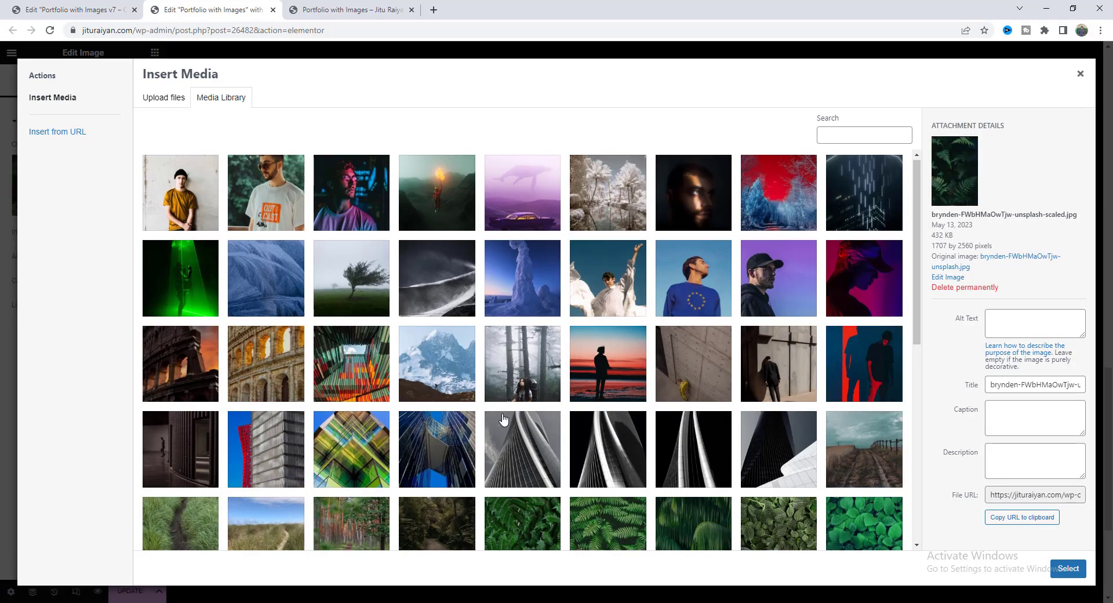
scroll(528, 319, "down", 4)
left_click(522, 232)
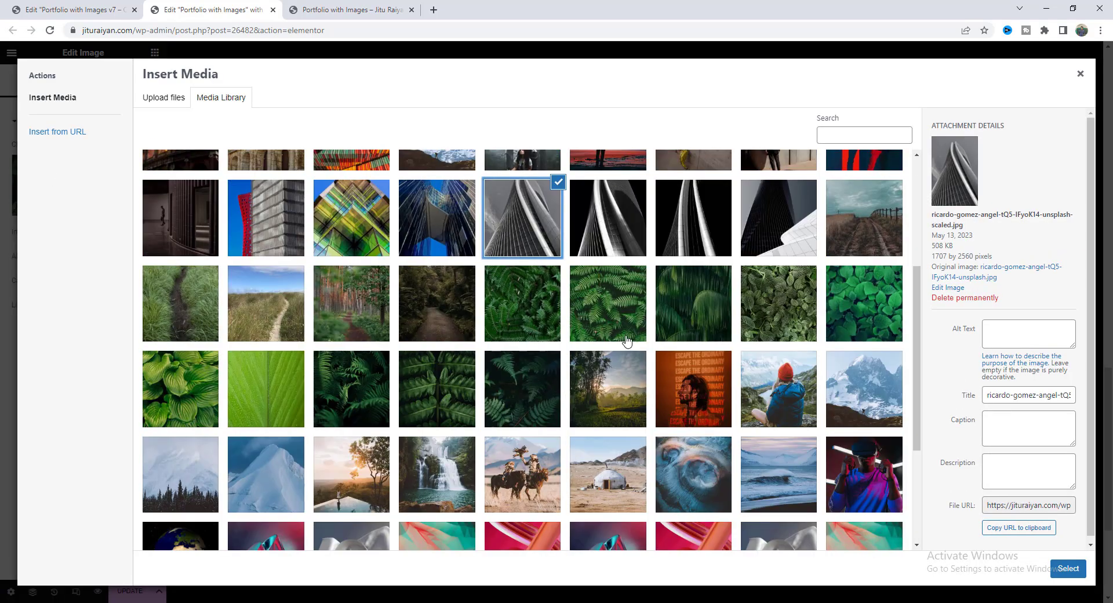
left_click(1068, 569)
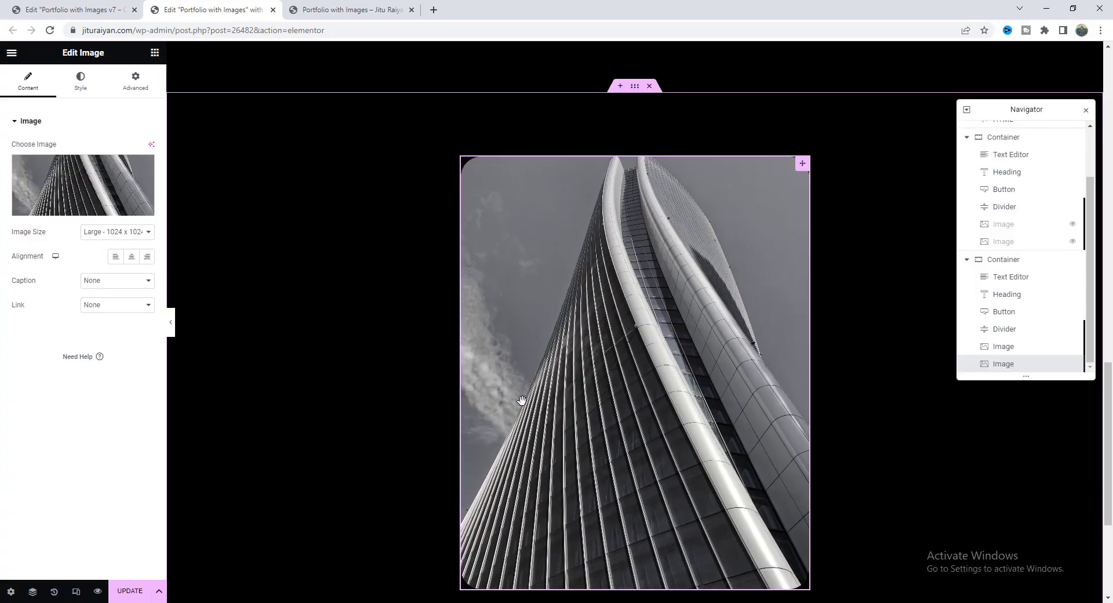
Select the duplicated card container and open its action options.
left_click(635, 87)
right_click(635, 88)
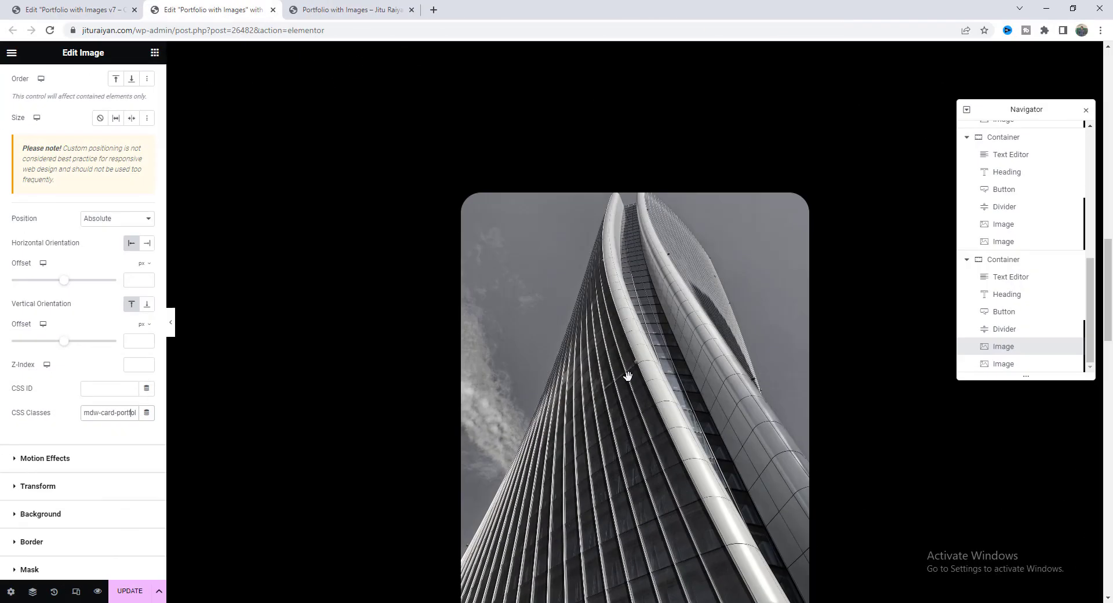
scroll(629, 378, "up", 3)
scroll(609, 376, "down", 6)
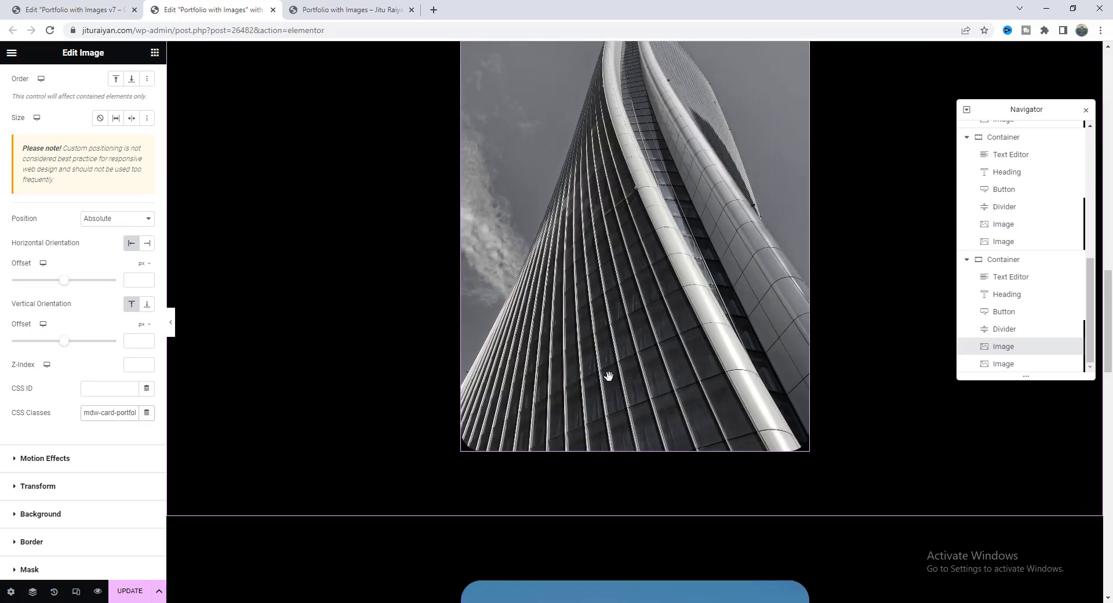
scroll(600, 421, "down", 18)
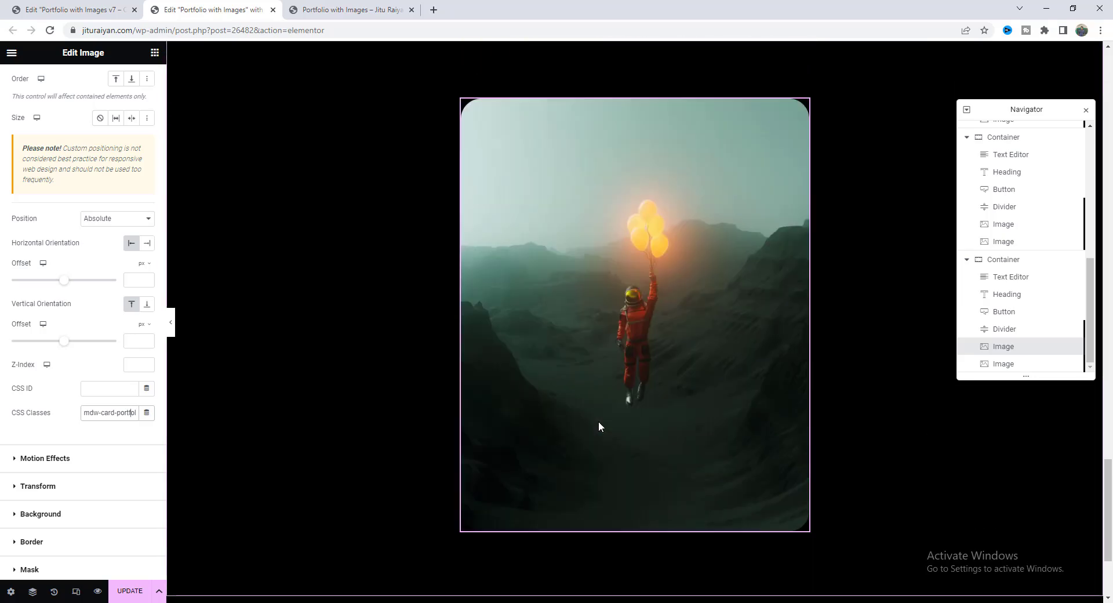
scroll(598, 421, "down", 3)
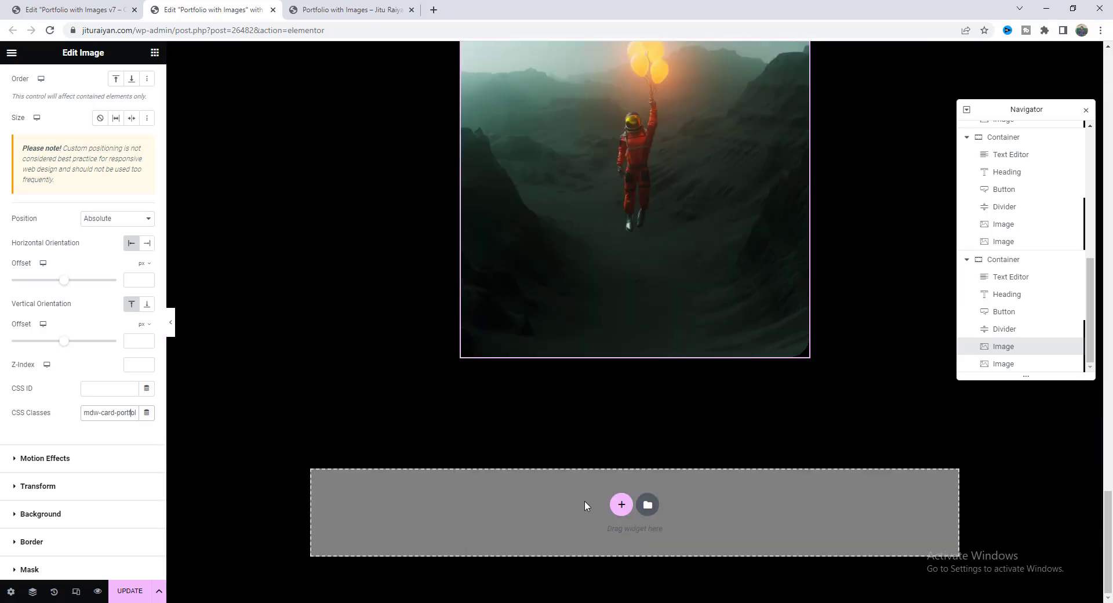
Add an empty first-structure container below the cards and switch to the live preview tab.
left_click(621, 505)
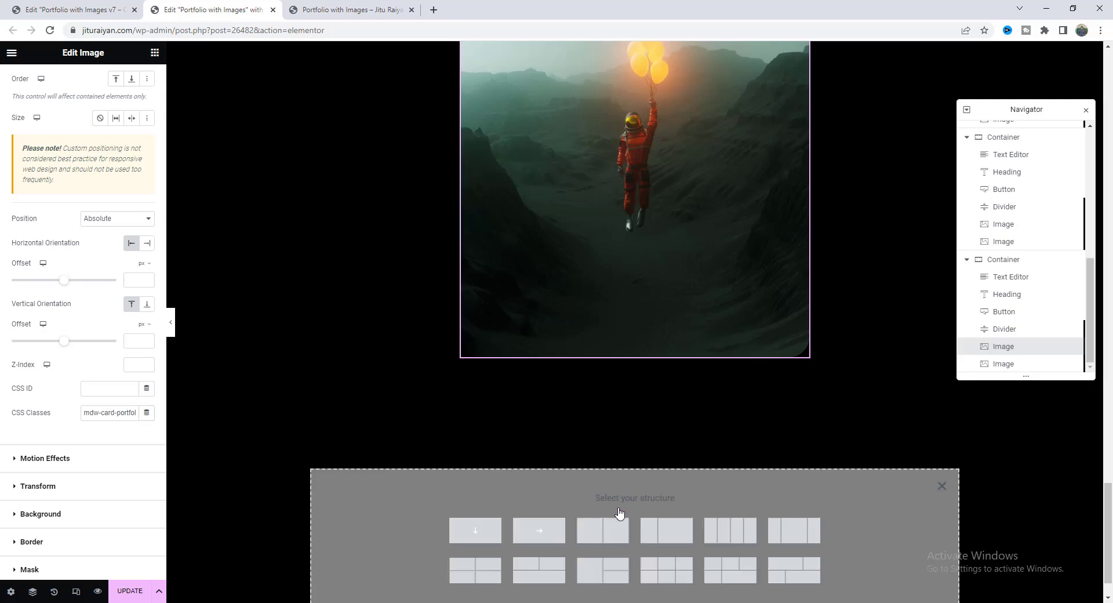
left_click(477, 529)
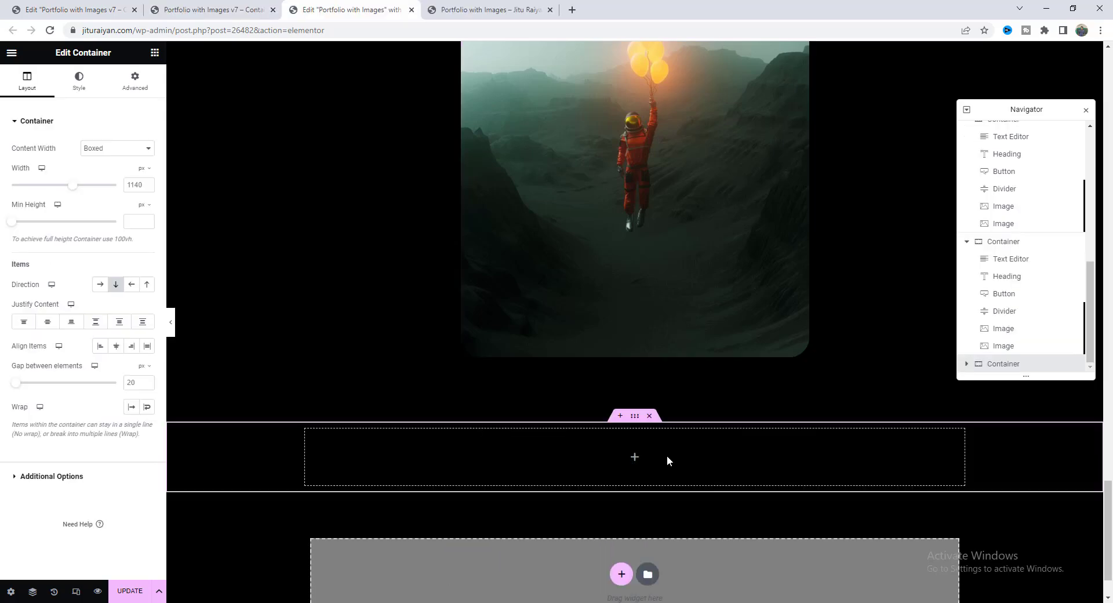
left_click(198, 7)
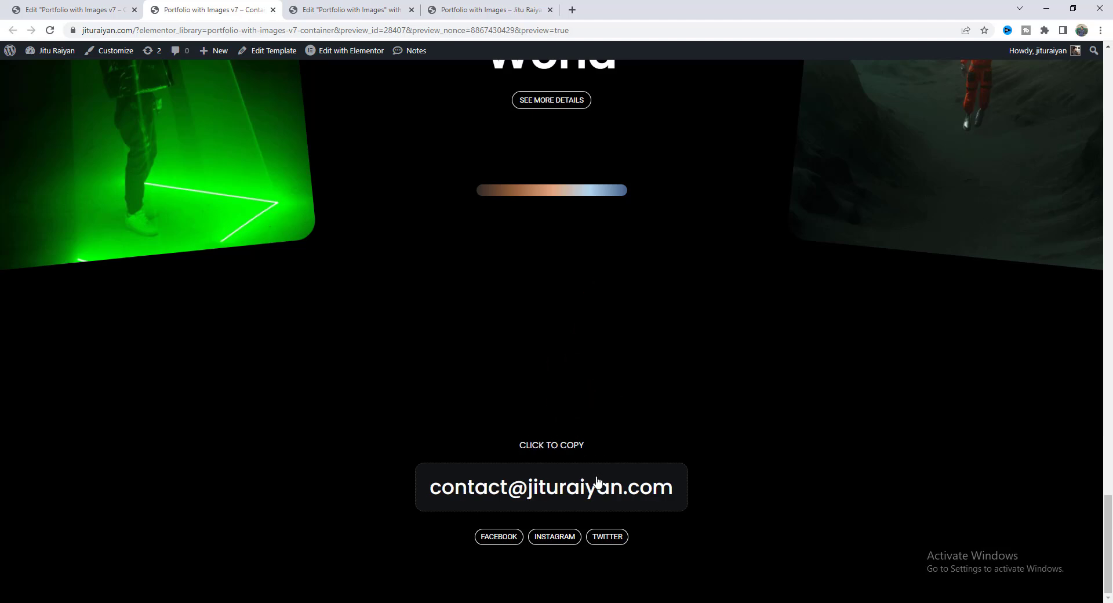
Click the email box to confirm it shows COPIED ✨, then return to the editor tab.
left_click(532, 491)
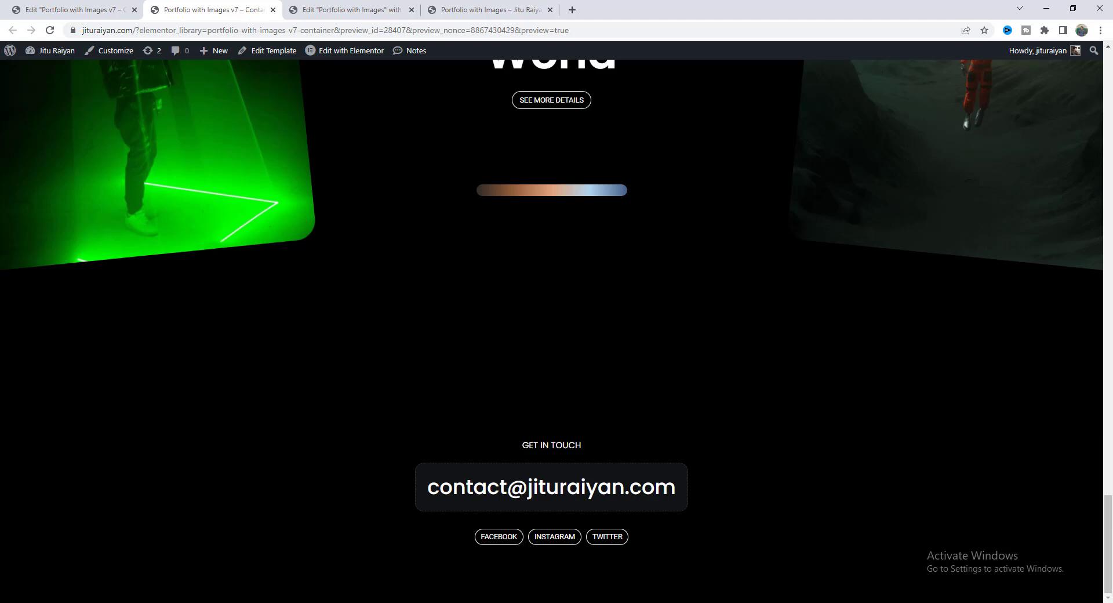
key("ctrl+Tab")
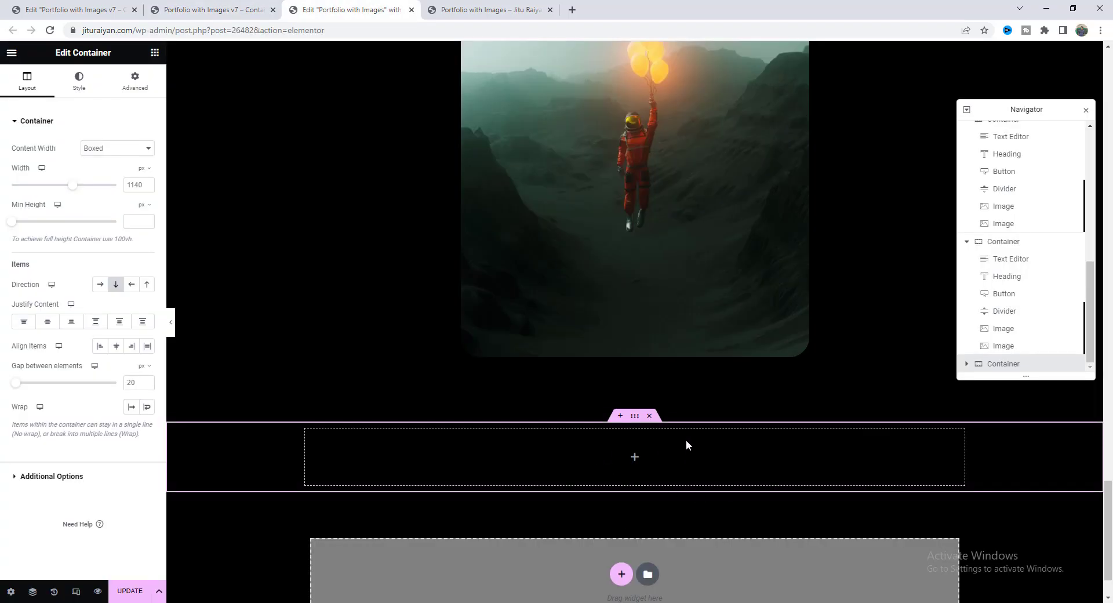
Drag a nested container into the empty section and paste a copy of the date text widget.
left_click(155, 53)
left_click_drag(56, 239, 582, 464)
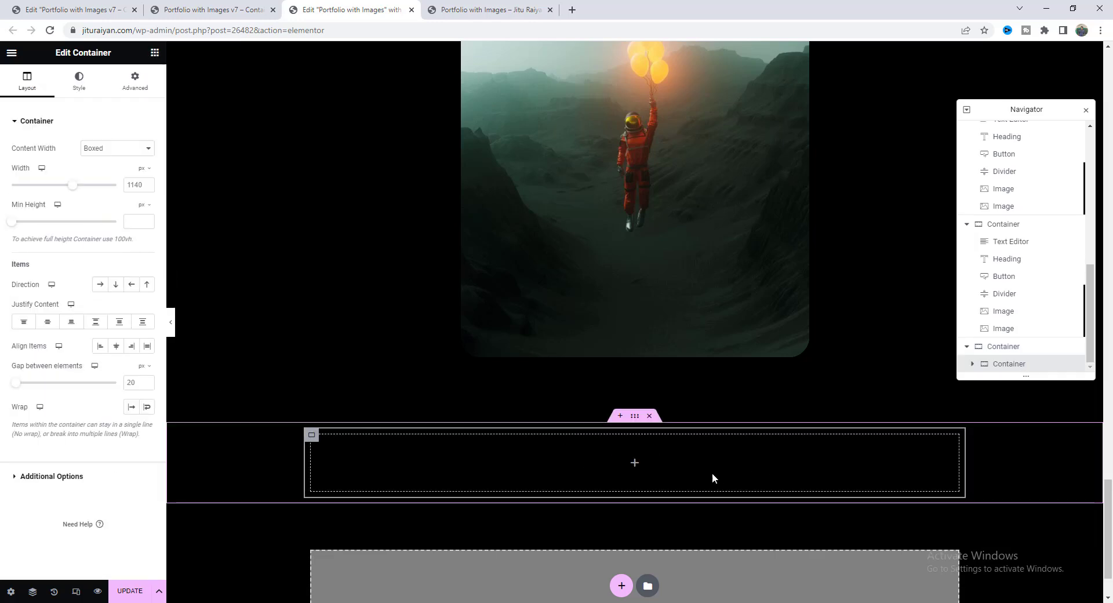
left_click(993, 248)
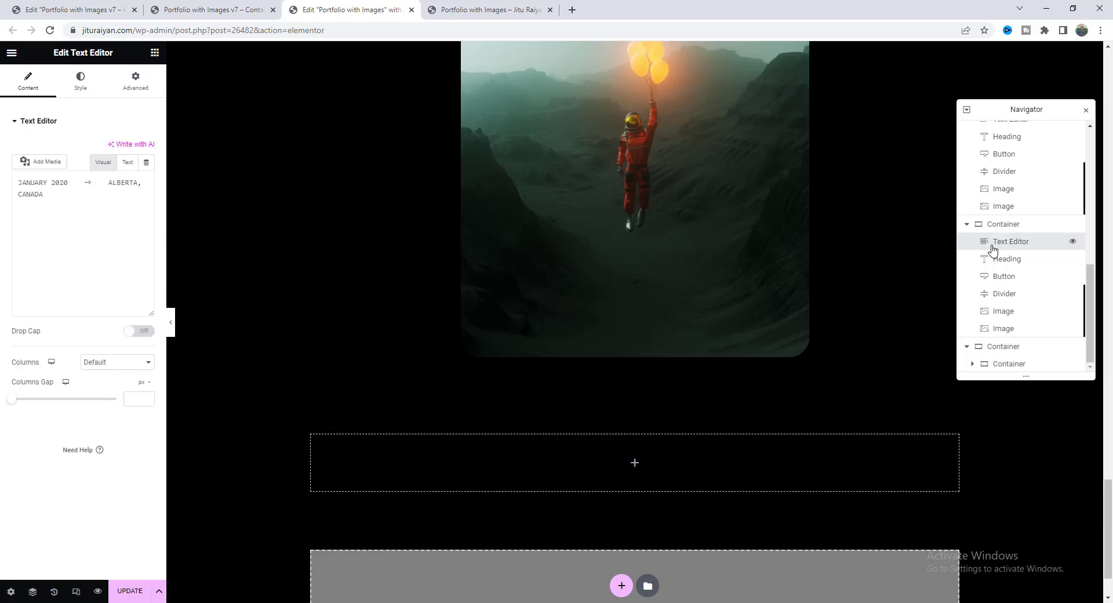
right_click(992, 249)
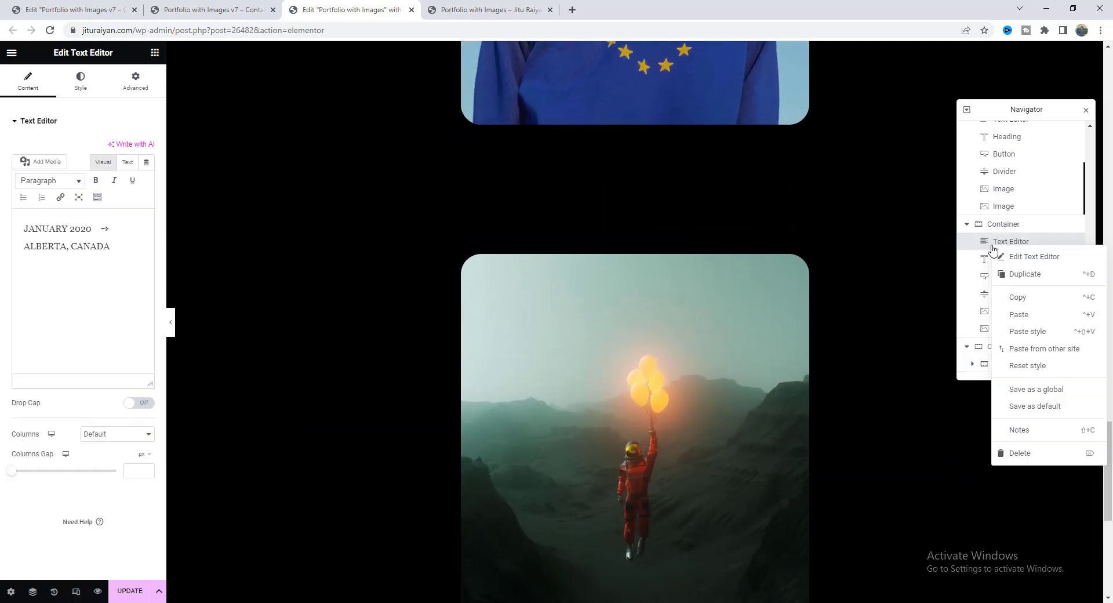
left_click(1021, 304)
scroll(580, 348, "down", 6)
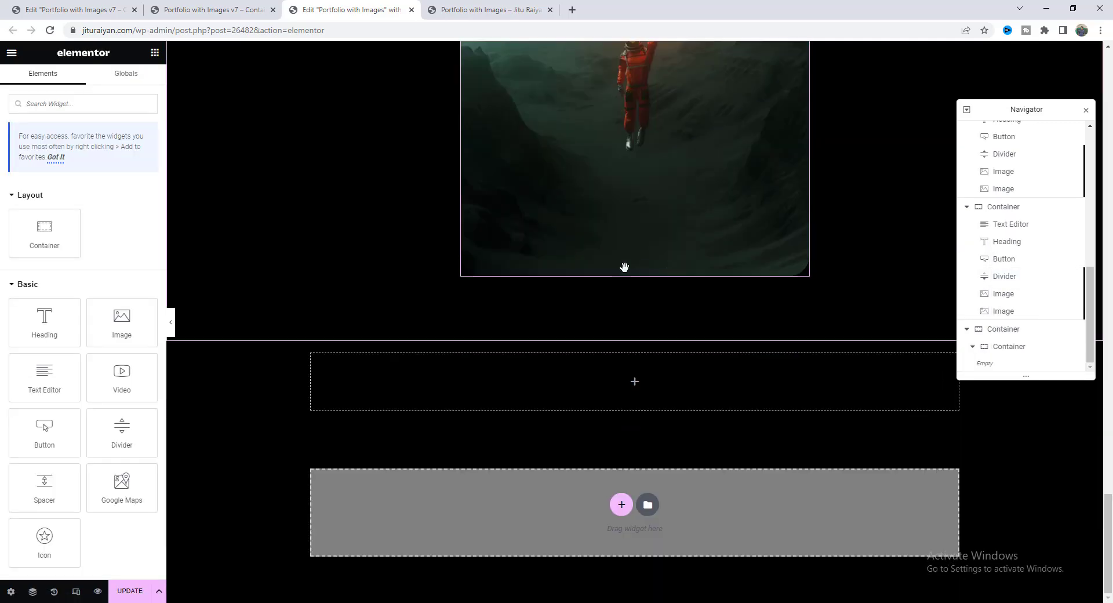
right_click(531, 376)
left_click(565, 429)
Change the pasted text to GET IN TOUCH with a -25 bottom margin.
triple_click(81, 243)
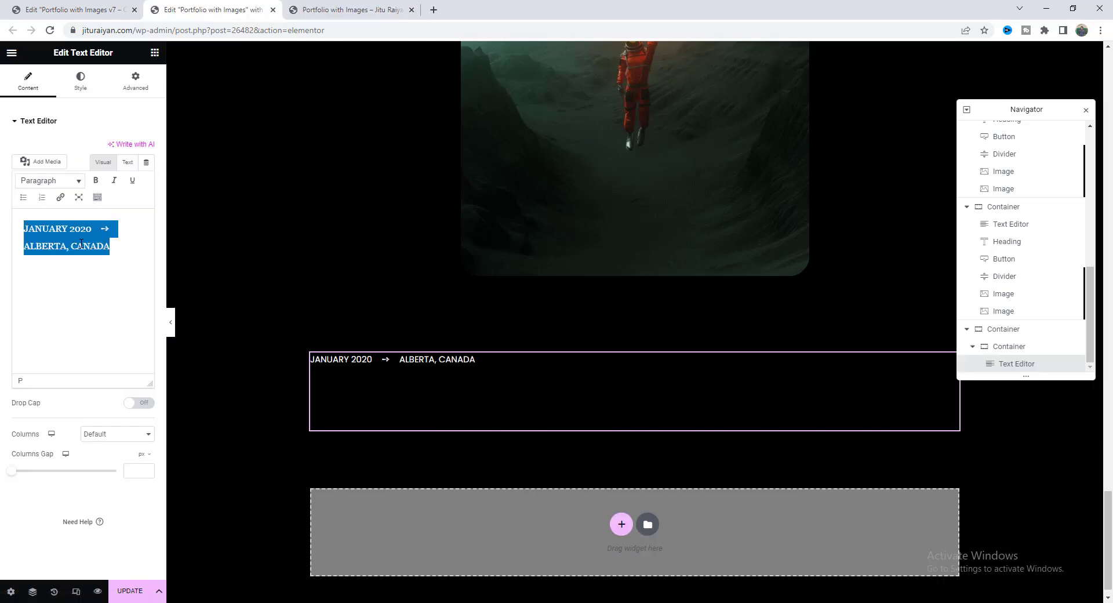
key("ctrl+v")
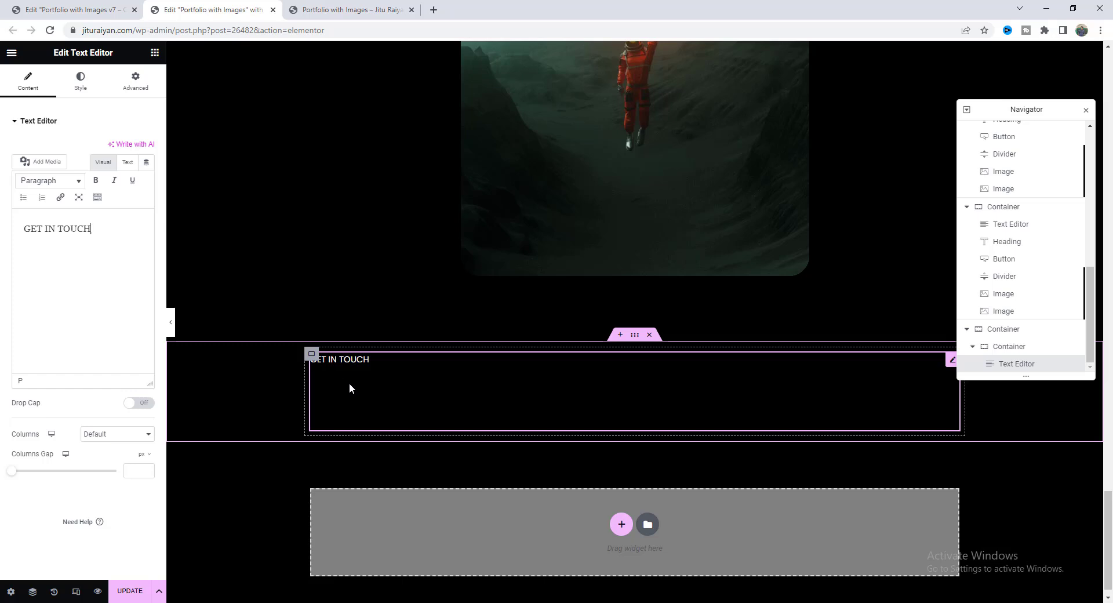
left_click(135, 81)
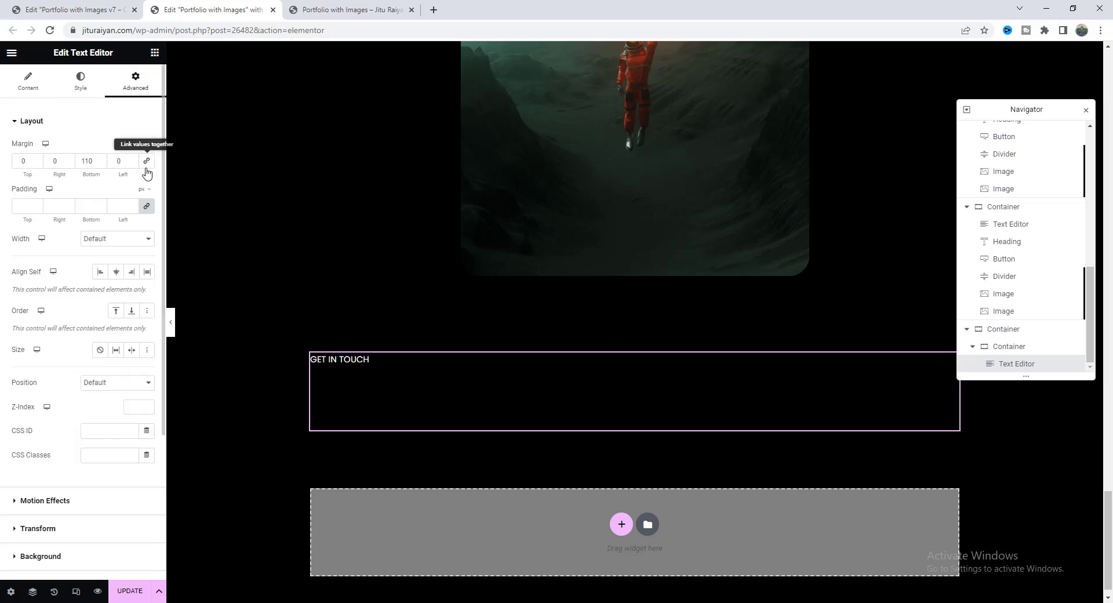
type("-25")
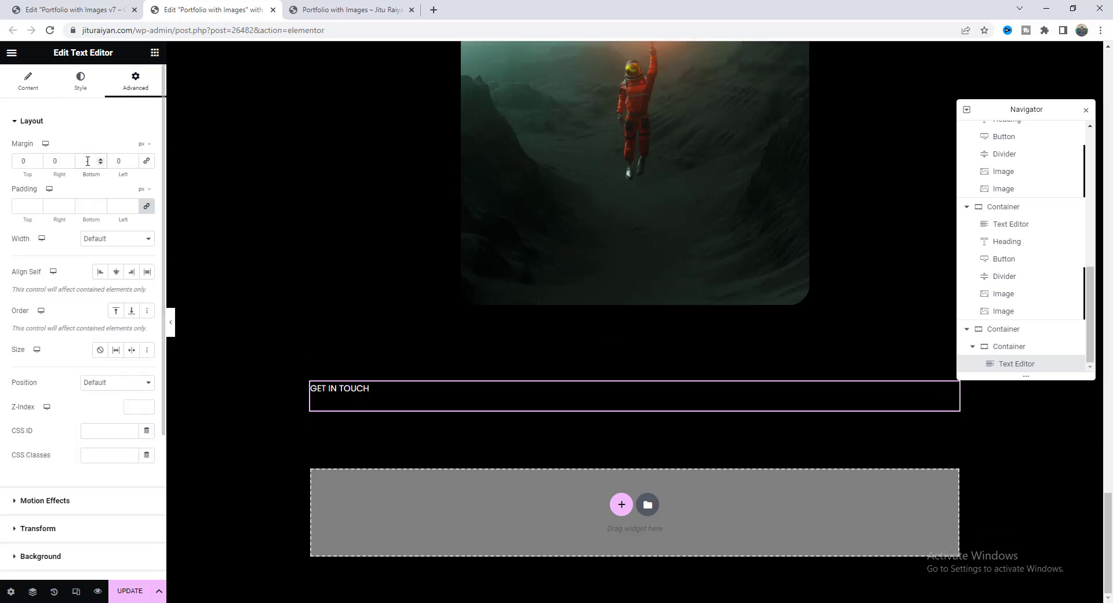
Duplicate GET IN TOUCH twice and change the copies to CLICK TO COPY and COPIED ✨.
right_click(381, 404)
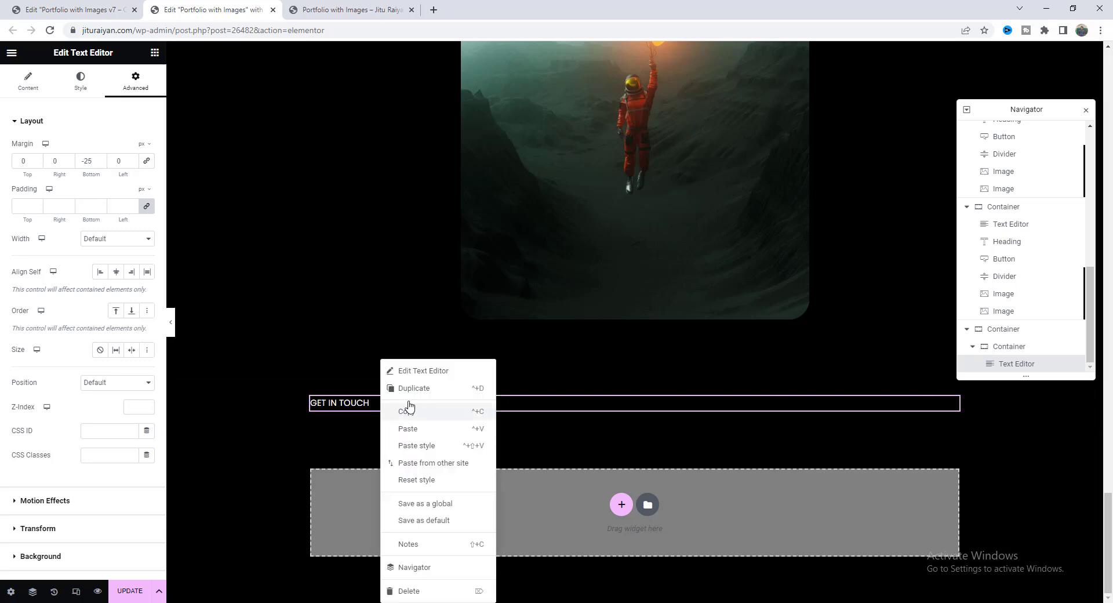
left_click(424, 388)
right_click(417, 413)
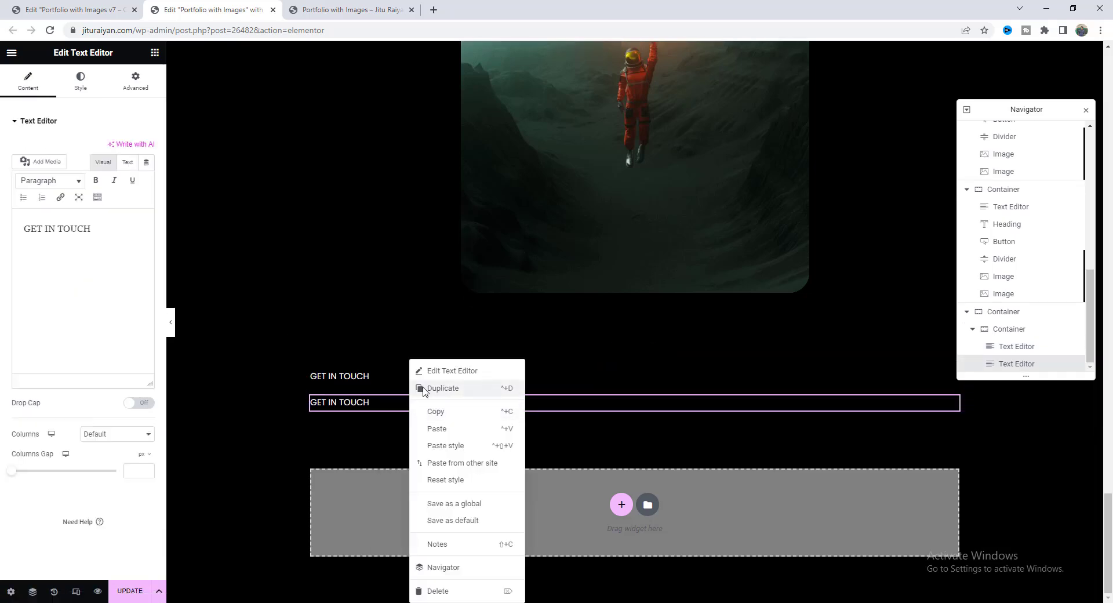
left_click(425, 387)
triple_click(95, 253)
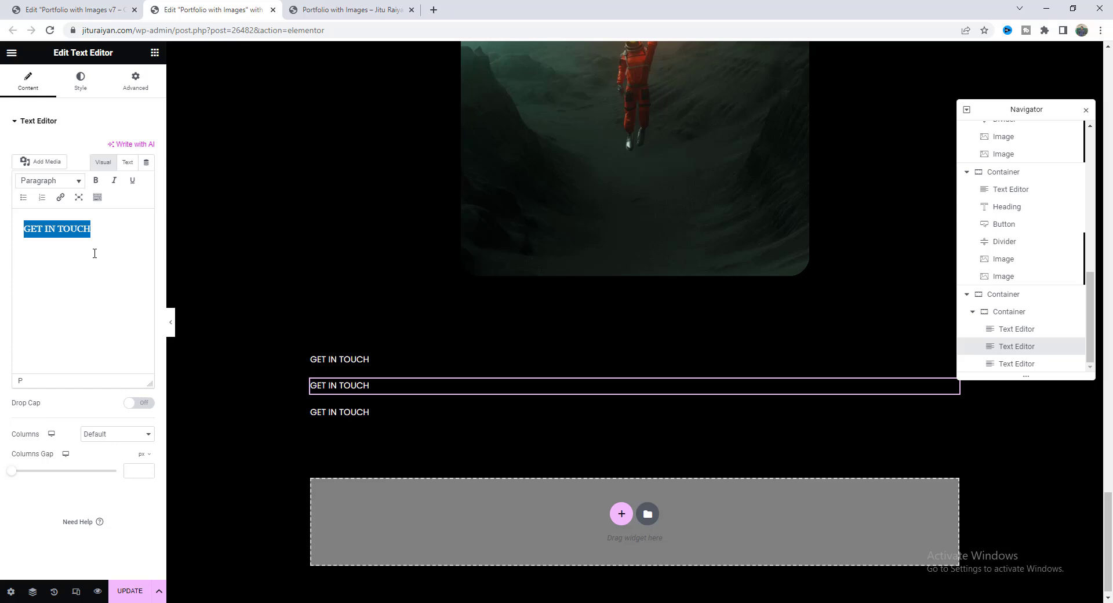
key("ctrl+v")
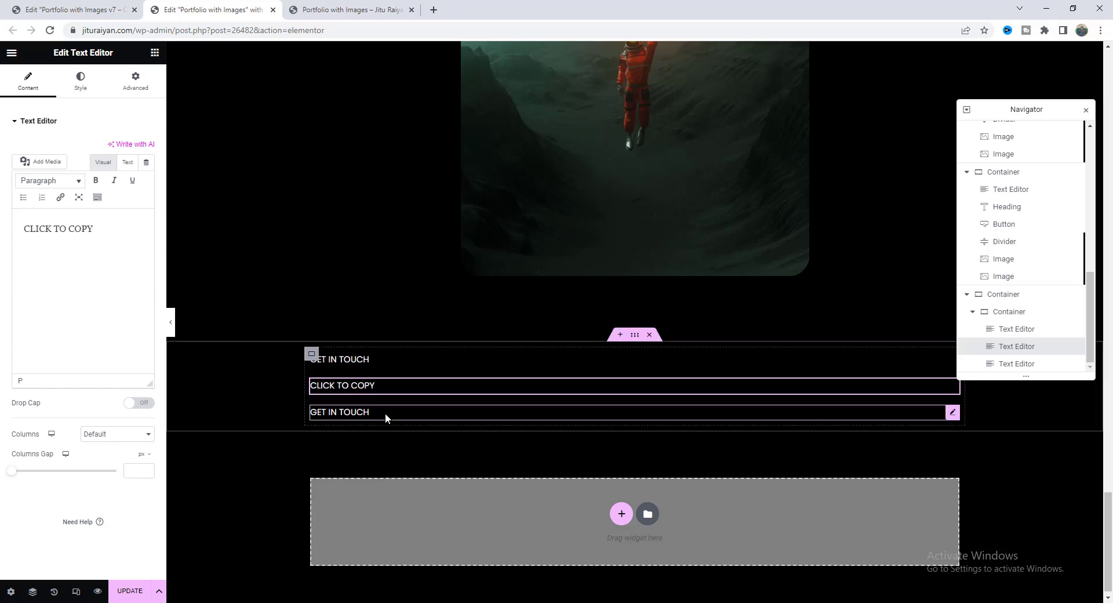
left_click(339, 411)
triple_click(97, 252)
key("ctrl+v")
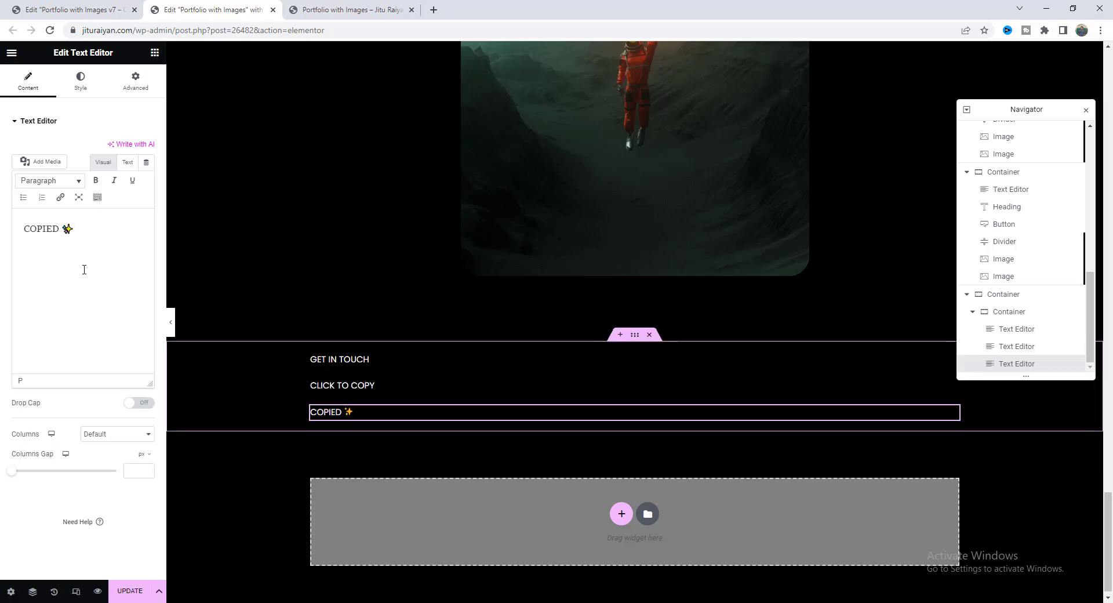
left_click(311, 354)
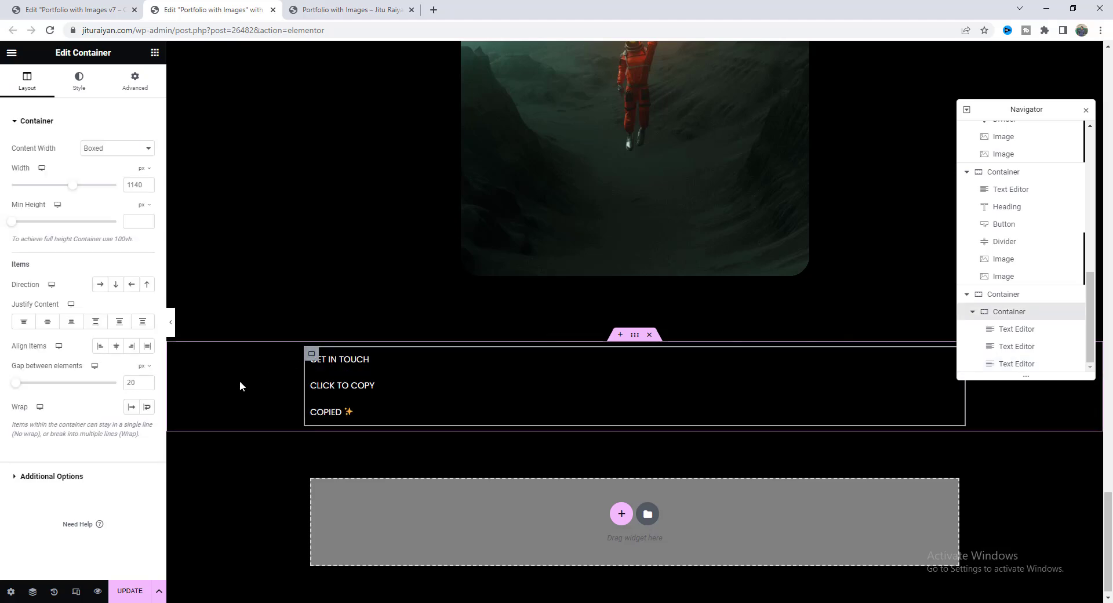
Set the three-line container's gap and padding to 0.
double_click(130, 383)
type("0")
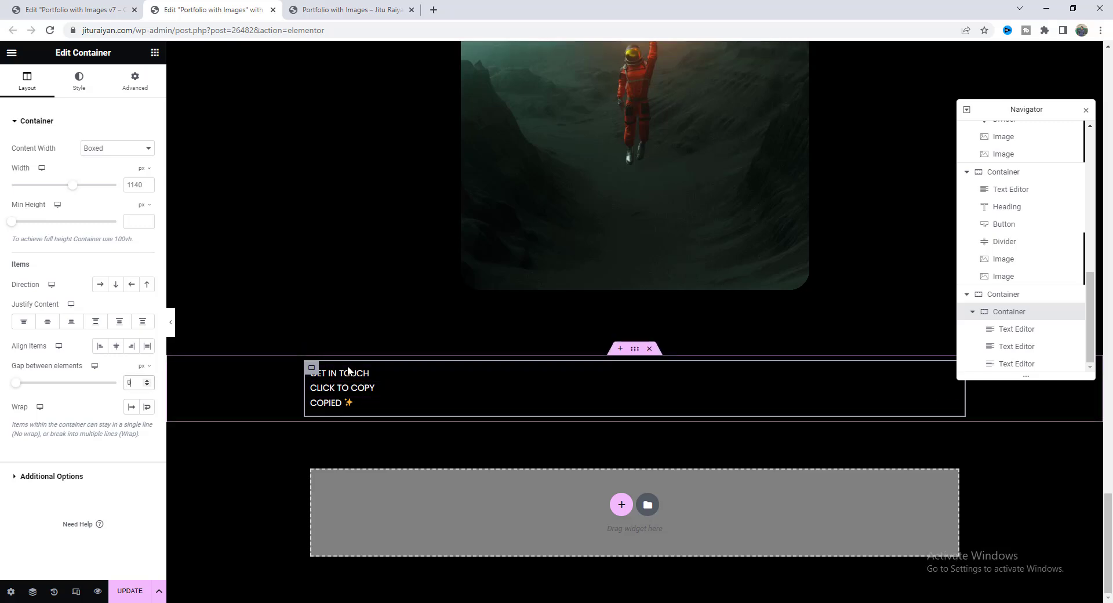
left_click(135, 81)
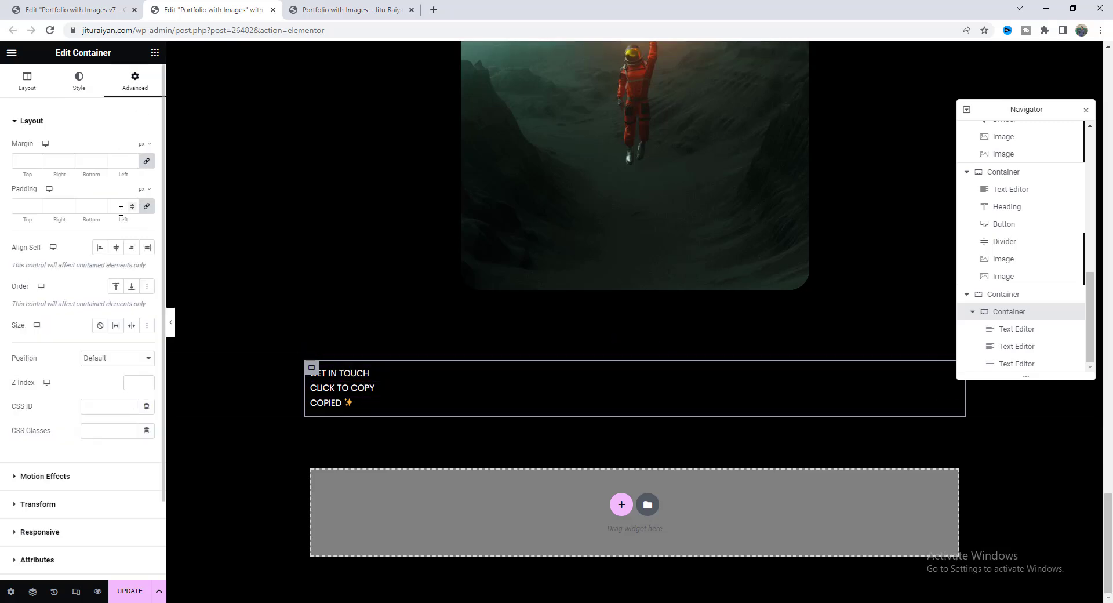
left_click(121, 207)
type("0")
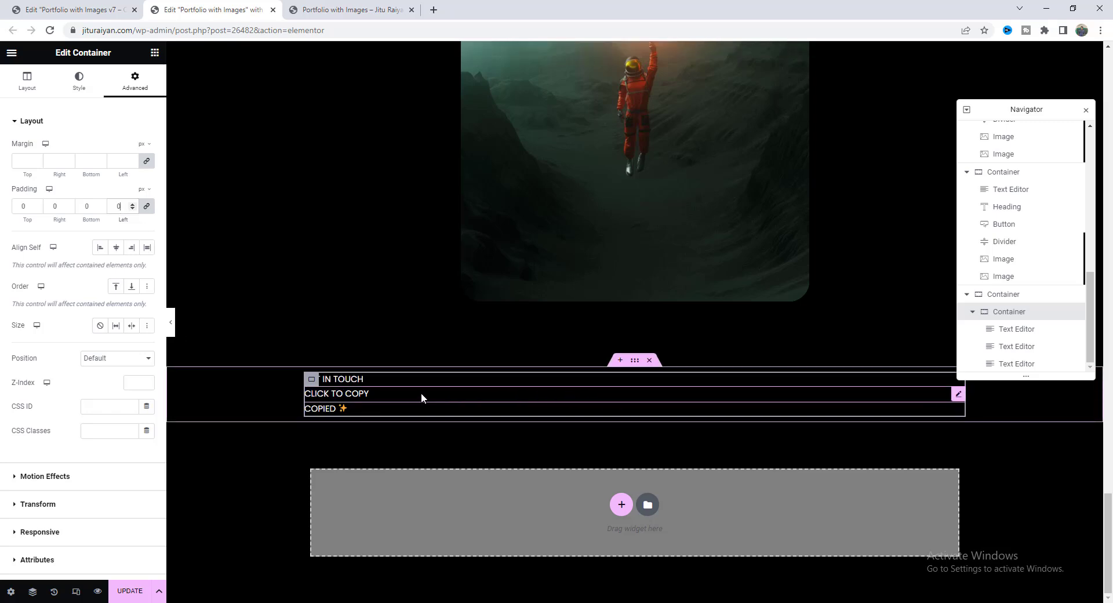
Centre the lines in a column direction and add the CSS class mdw-email-copy.
left_click(25, 82)
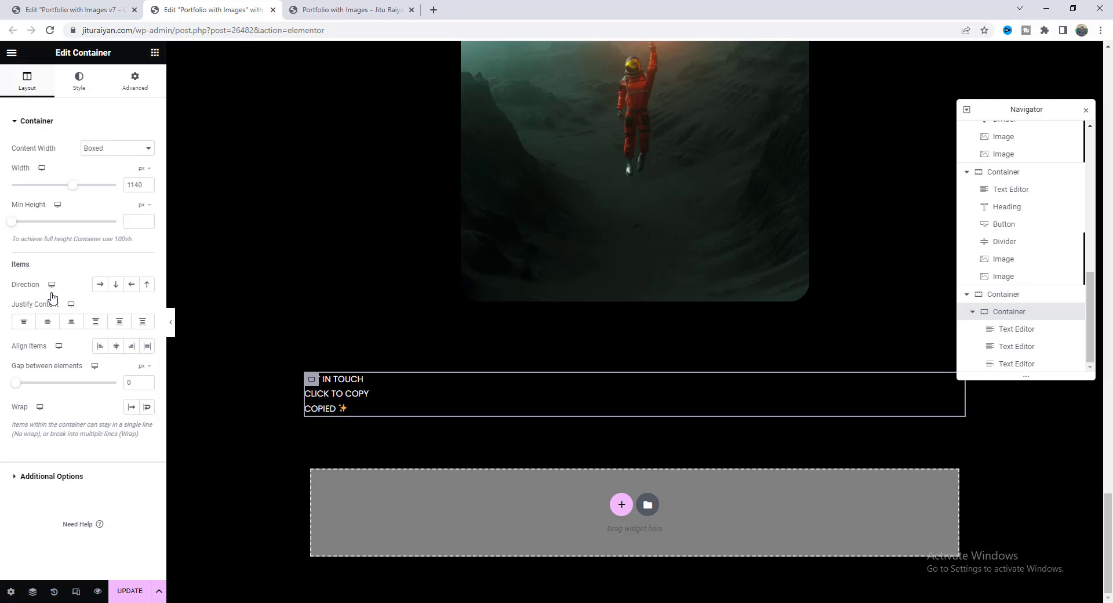
left_click(116, 347)
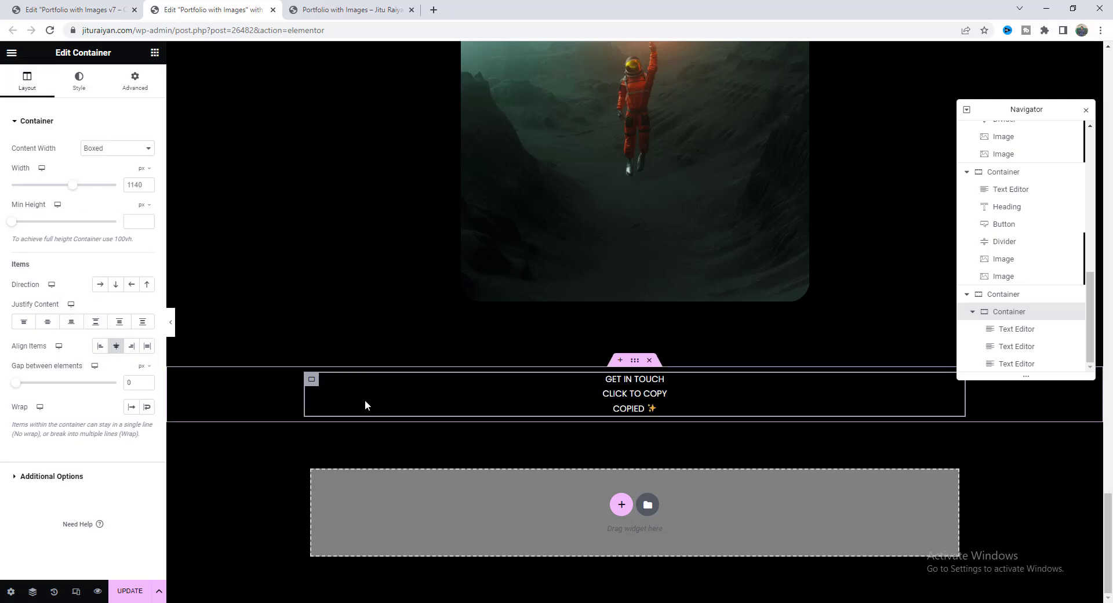
left_click(116, 285)
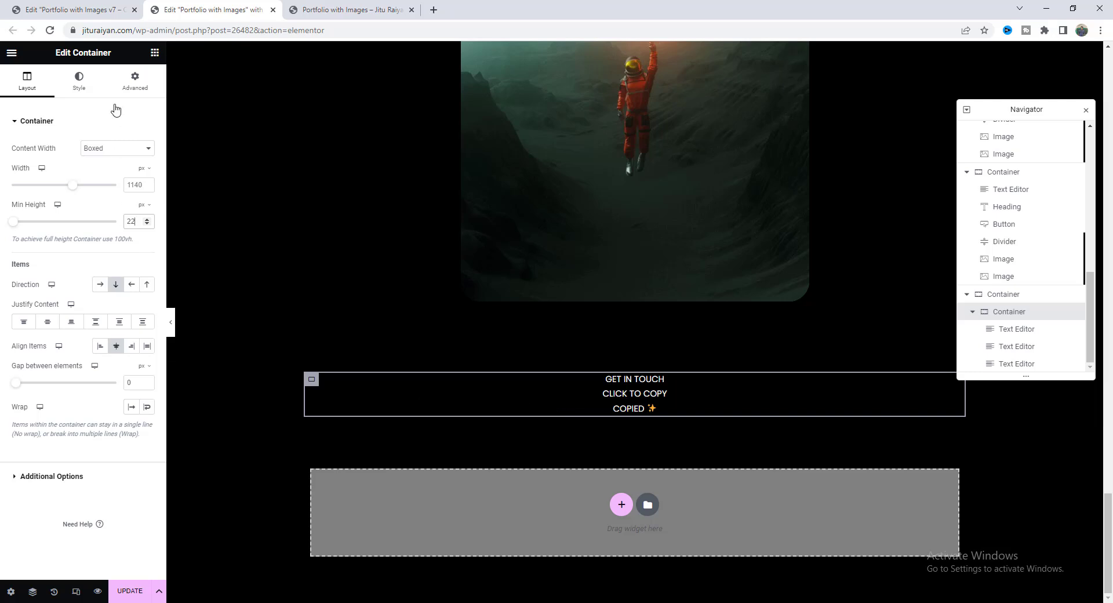
left_click(135, 82)
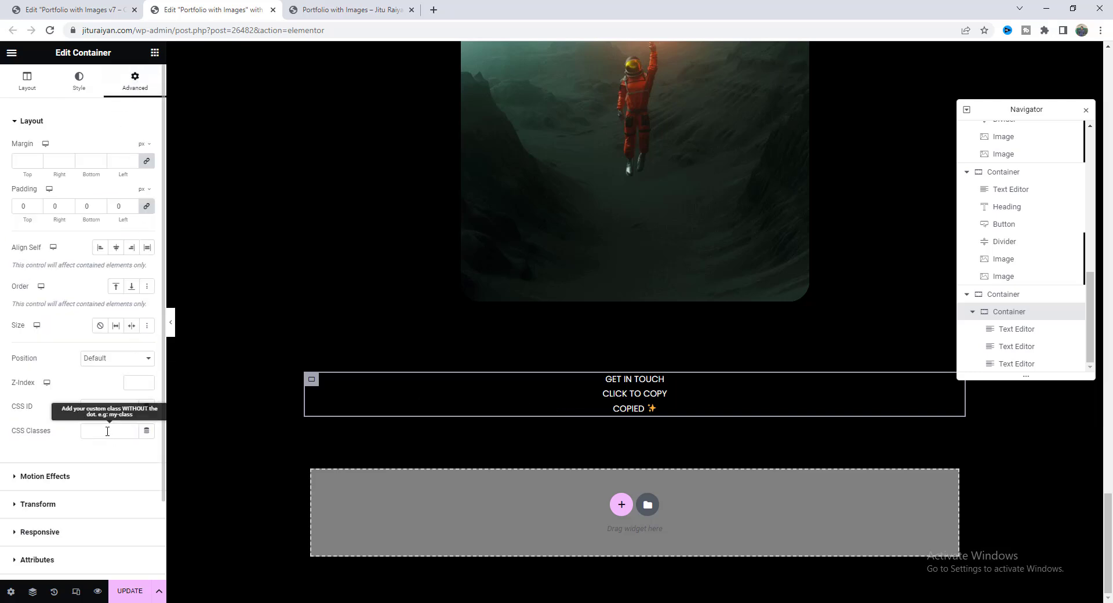
type("mdw-email-cop")
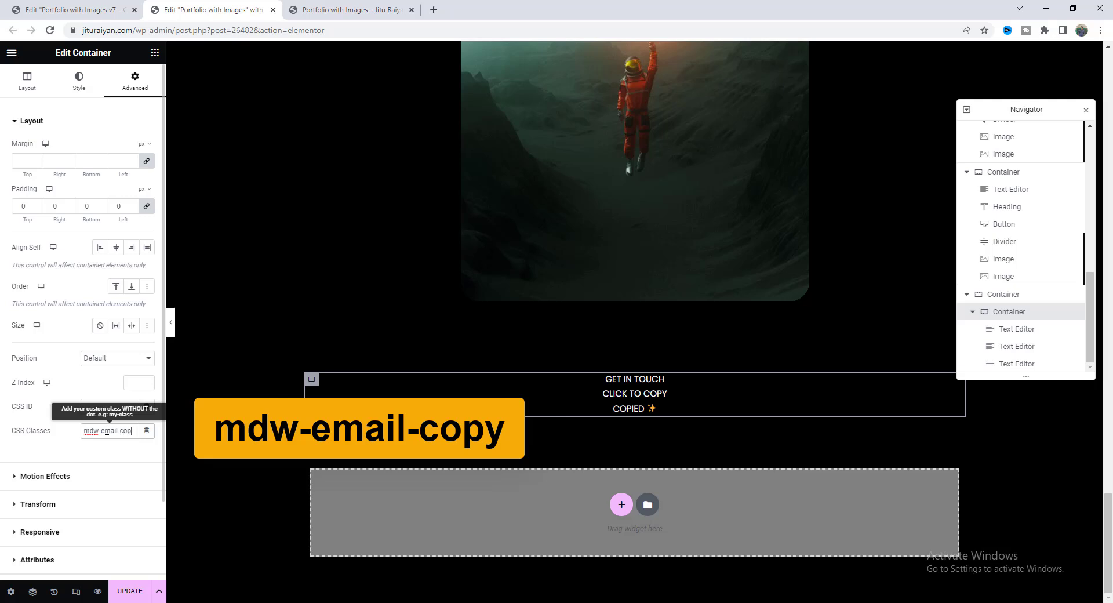
type("y")
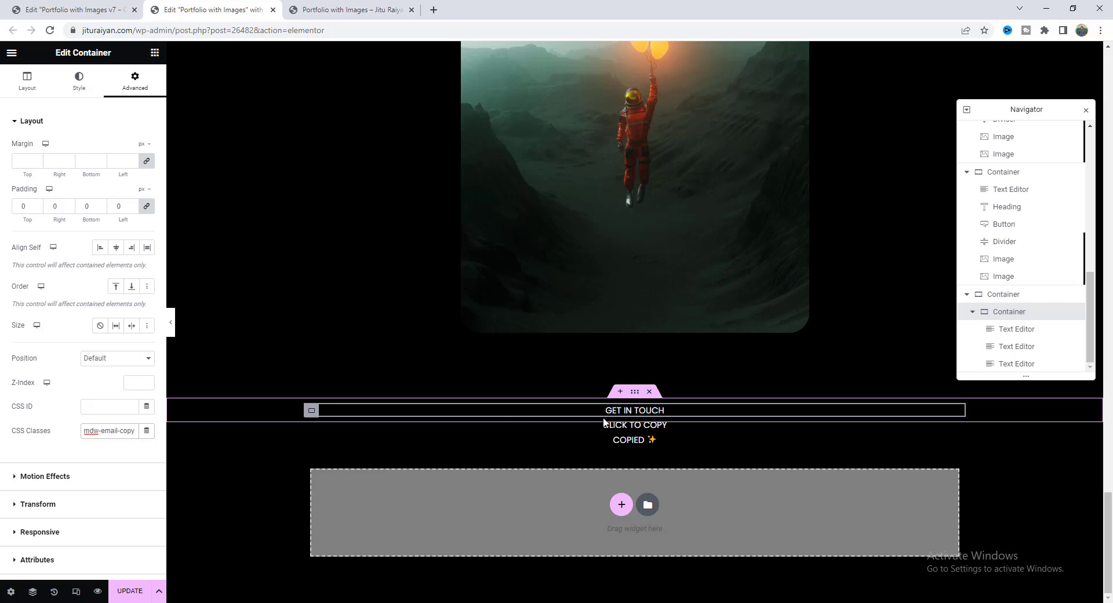
Set the inner container's overflow to Hidden.
left_click(13, 85)
left_click(51, 477)
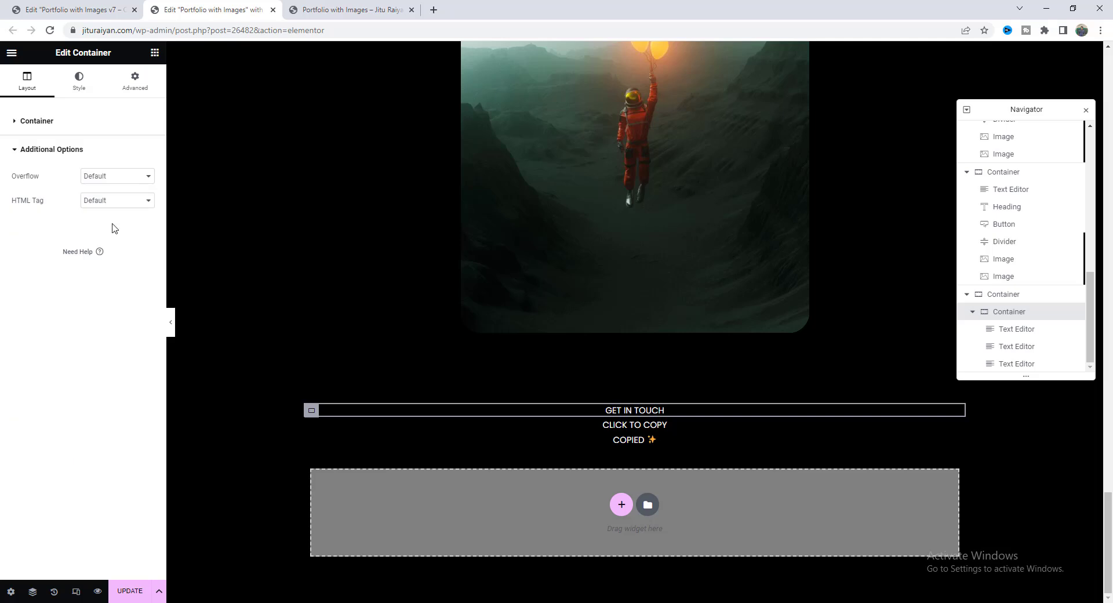
left_click(112, 179)
left_click(111, 201)
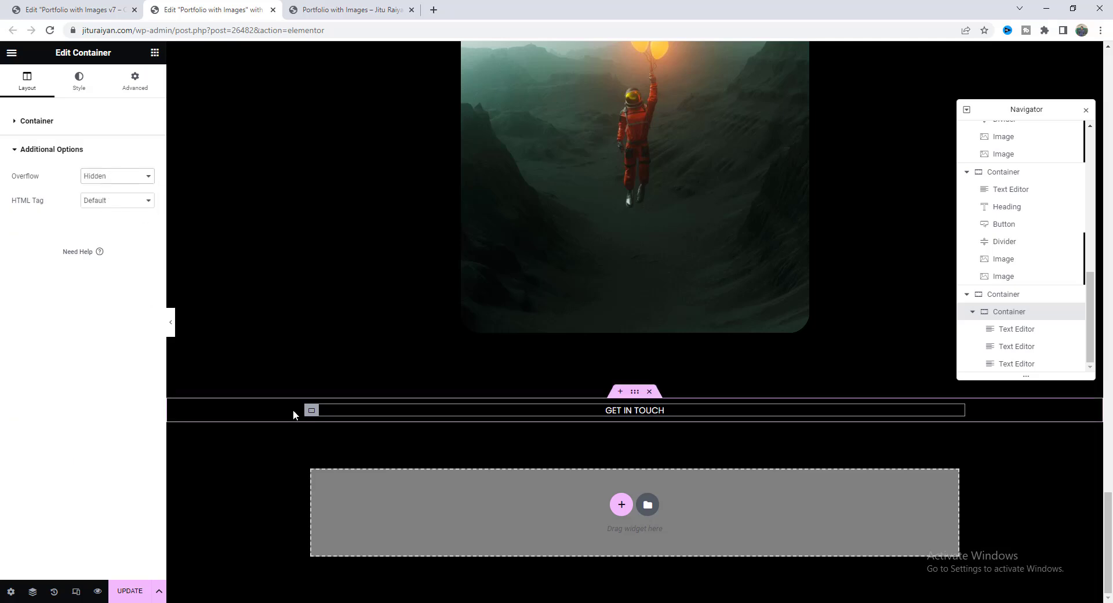
Give the outer container a 50 vh min height with content justified to the end.
left_click(634, 395)
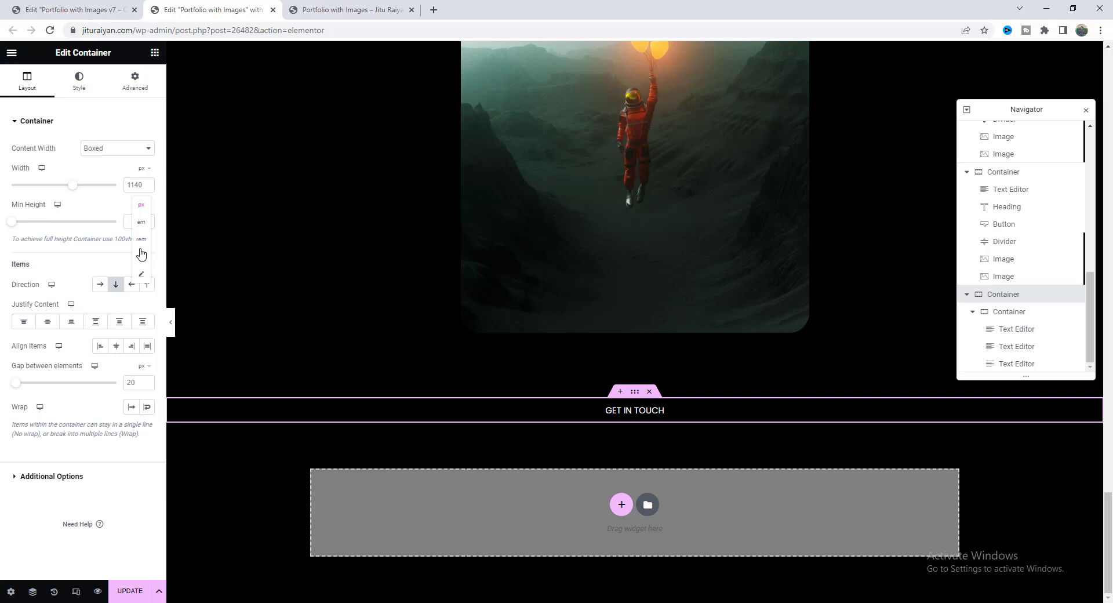
left_click(141, 254)
left_click(133, 222)
type("50")
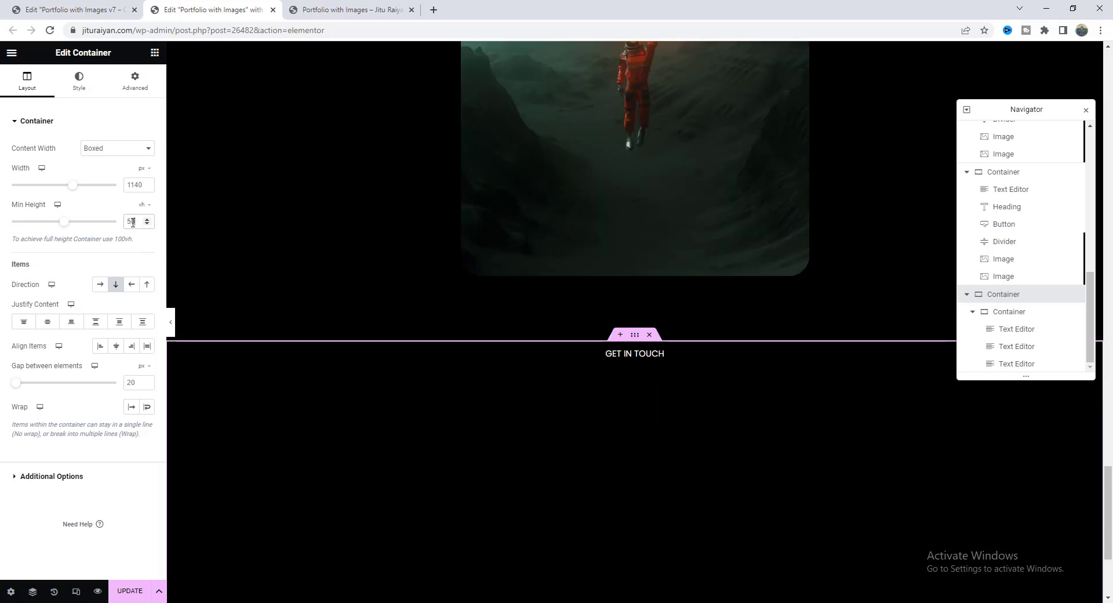
scroll(641, 368, "down", 3)
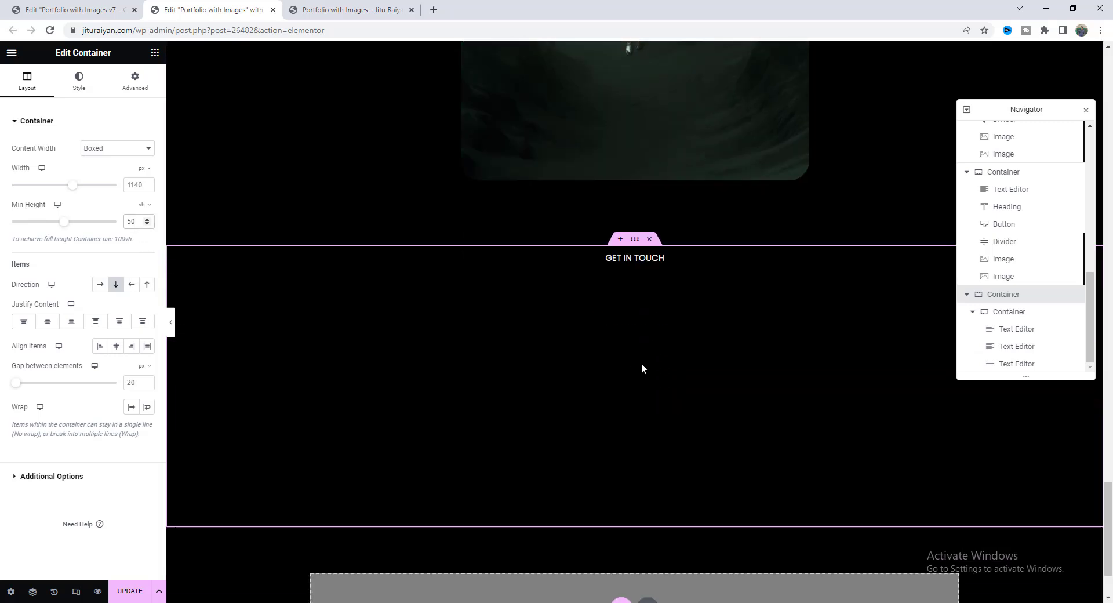
left_click(71, 322)
scroll(621, 410, "down", 1)
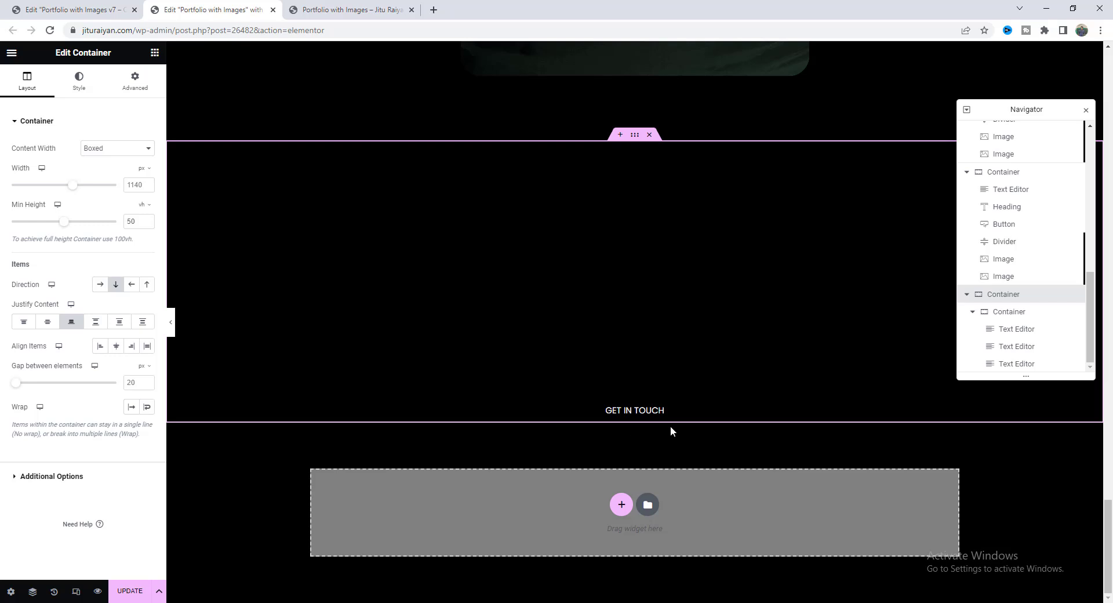
left_click(1005, 208)
Paste a copy of the Explore the World heading under GET IN TOUCH, retitled to the contact e-mail address.
right_click(1005, 209)
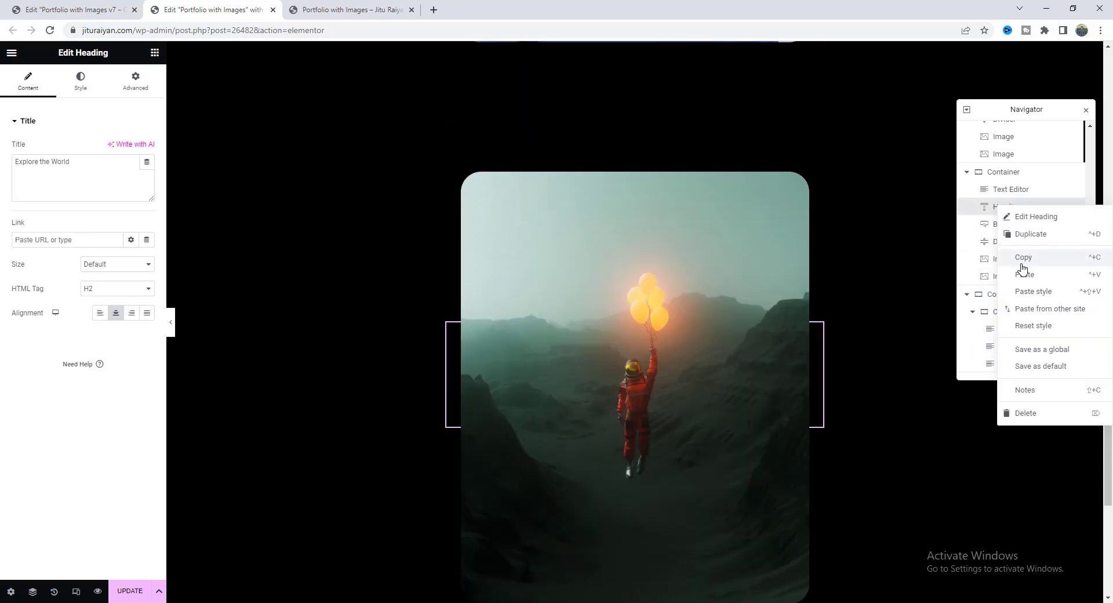
left_click(1023, 258)
scroll(672, 405, "down", 9)
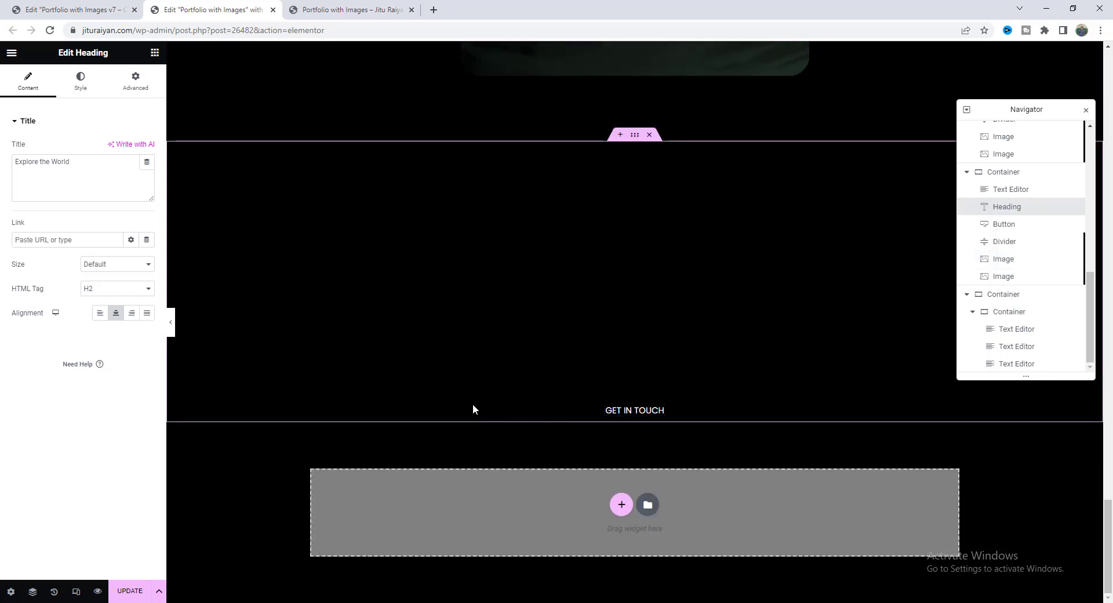
right_click(539, 327)
left_click(573, 425)
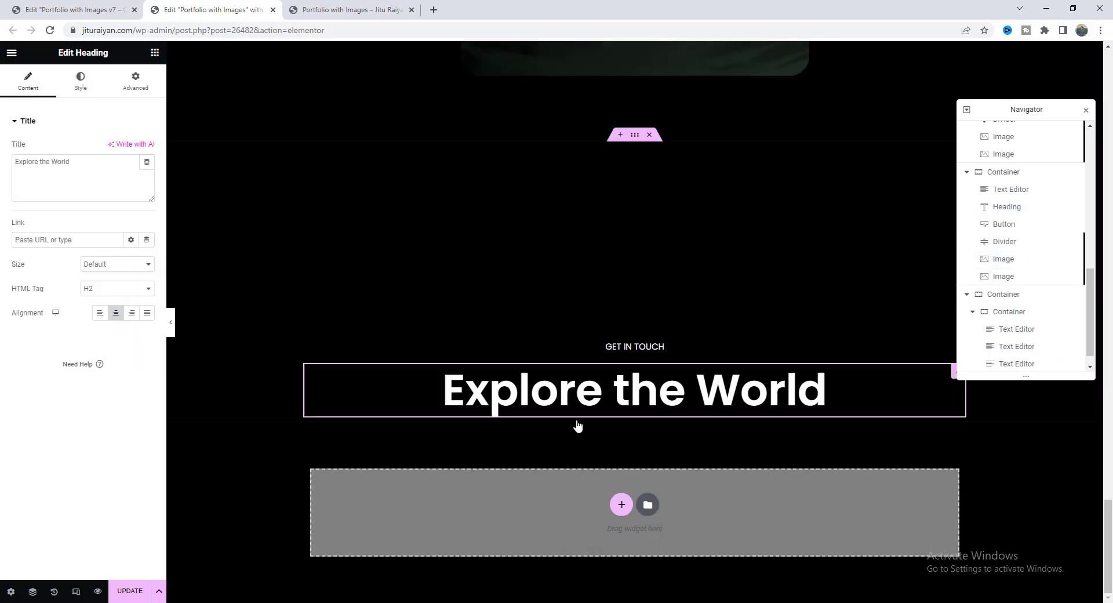
left_click(56, 183)
key("ctrl+a")
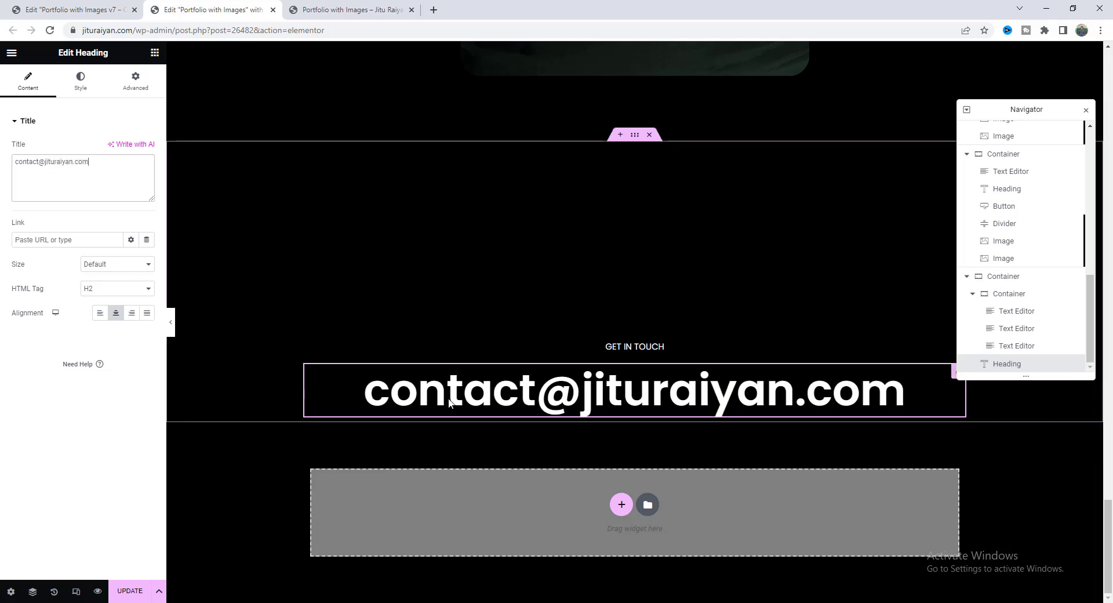
Set the e-mail heading's typography to size 35 and weight 500 (Medium), clearing line height.
left_click(81, 81)
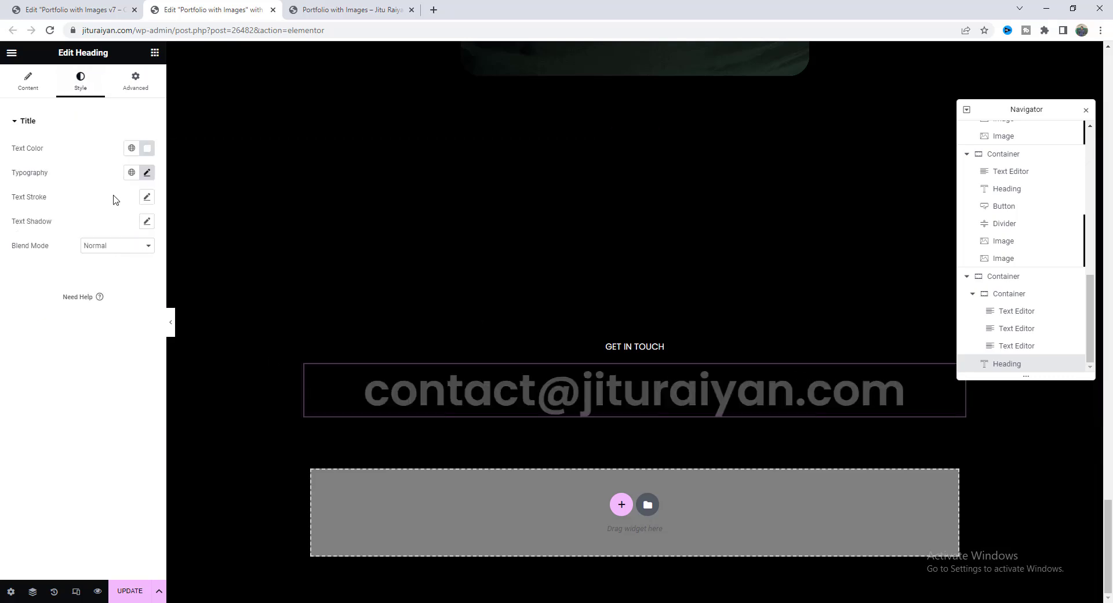
left_click(146, 172)
type("35")
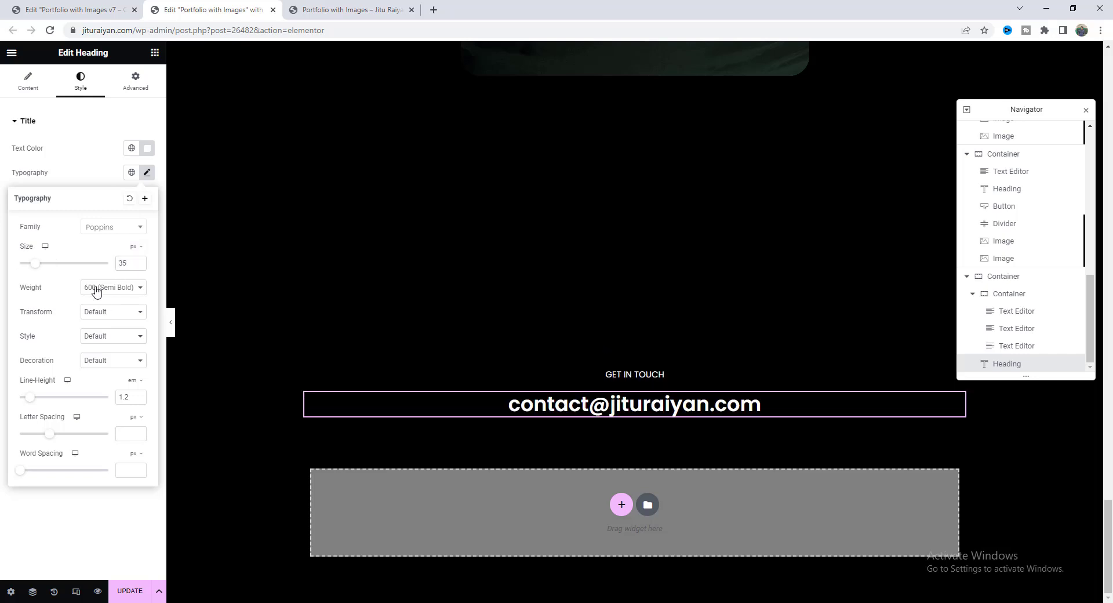
left_click(96, 291)
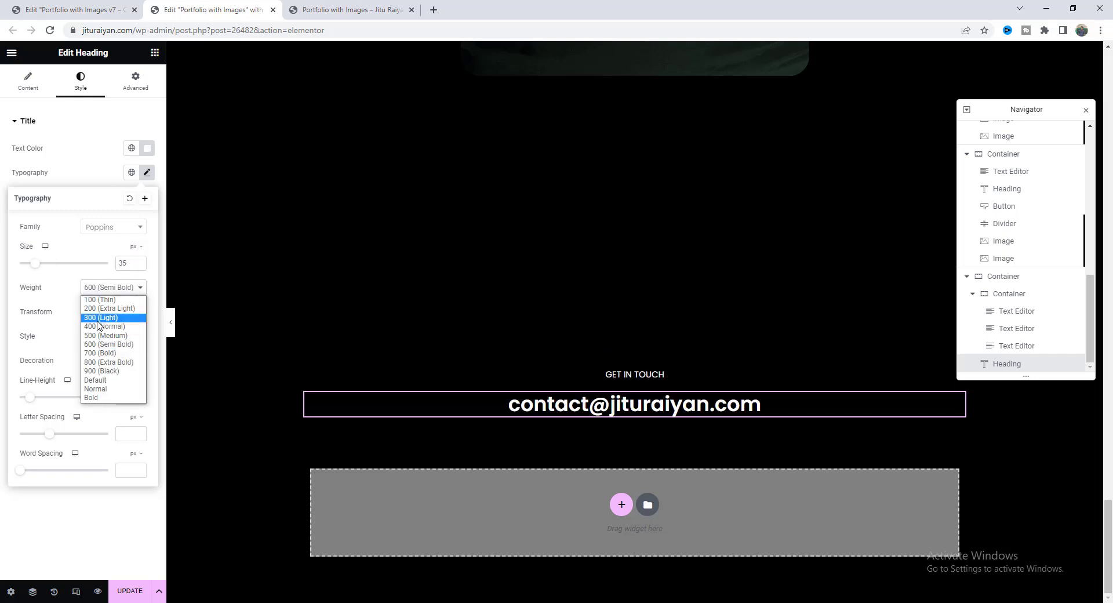
left_click(102, 339)
key("BackSpace")
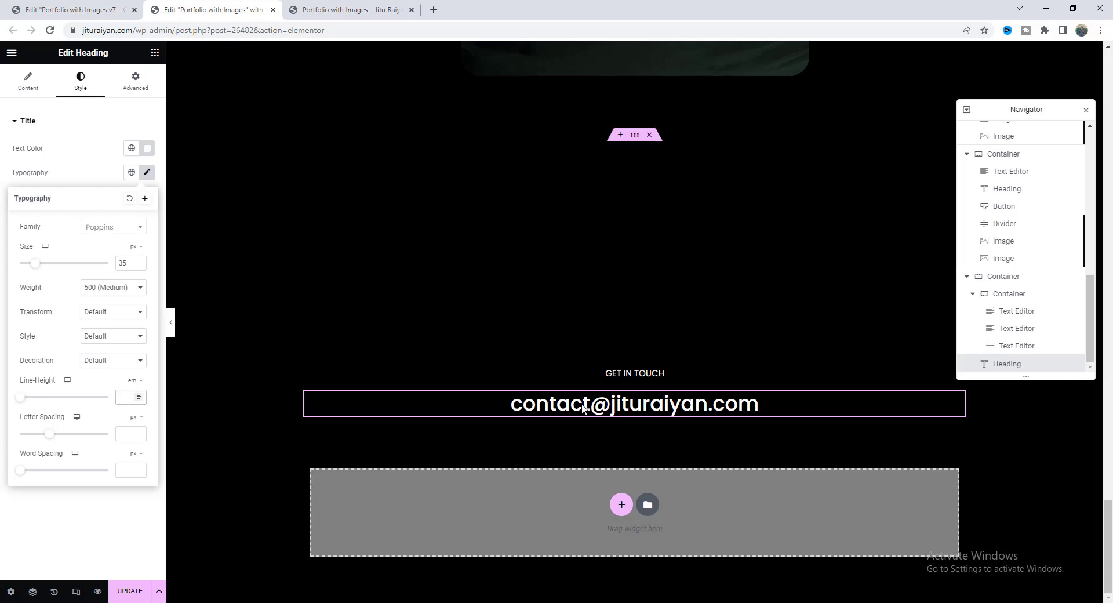
Give the heading 20 px padding and a classic #131415 background colour.
left_click(137, 84)
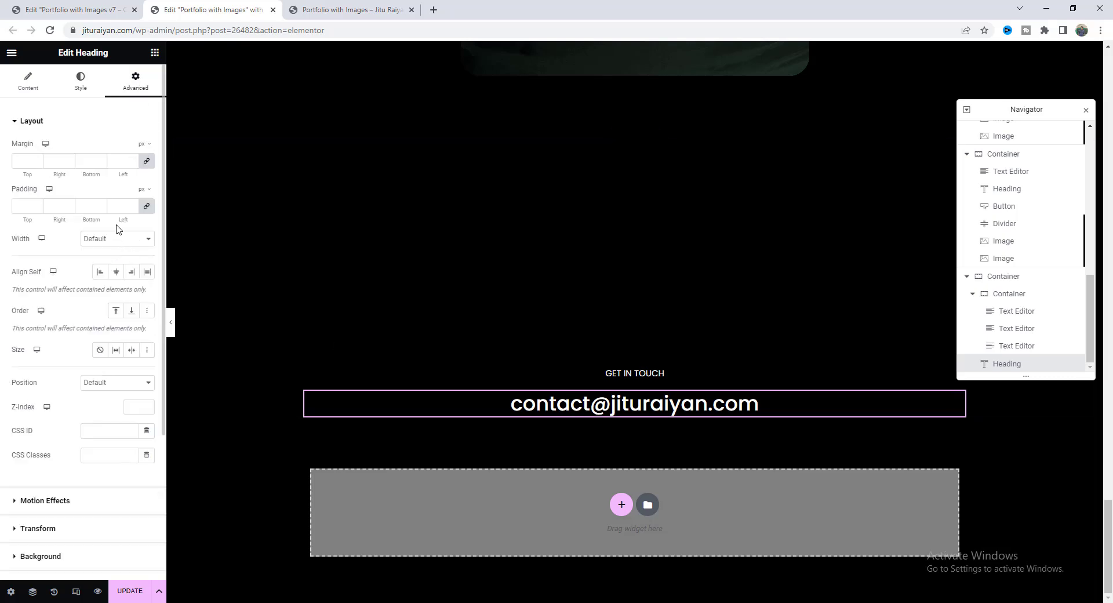
type("20")
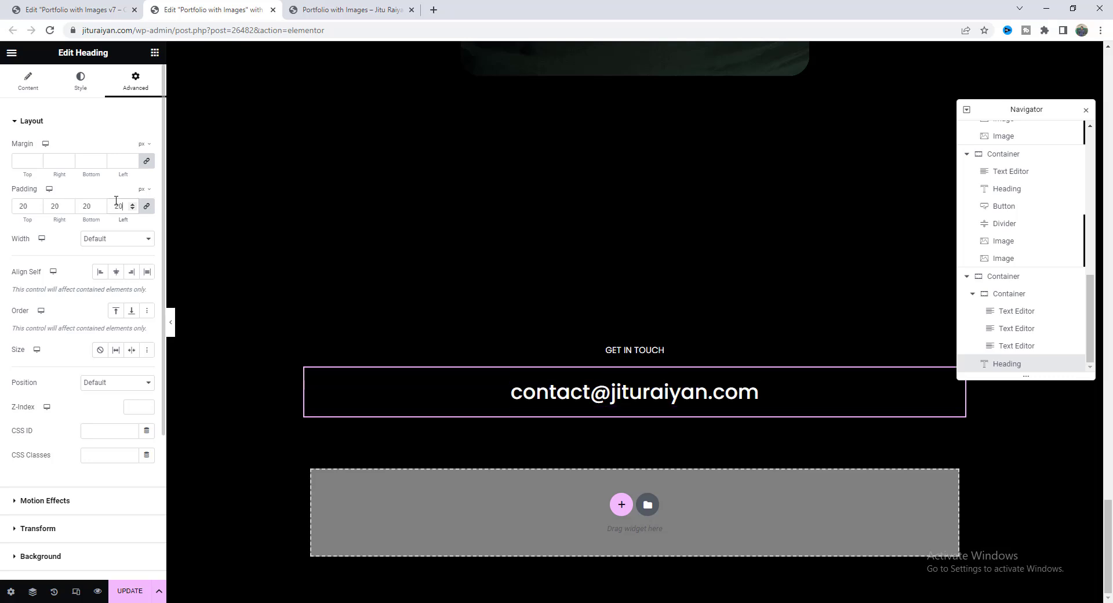
left_click(106, 555)
left_click(131, 256)
left_click(147, 280)
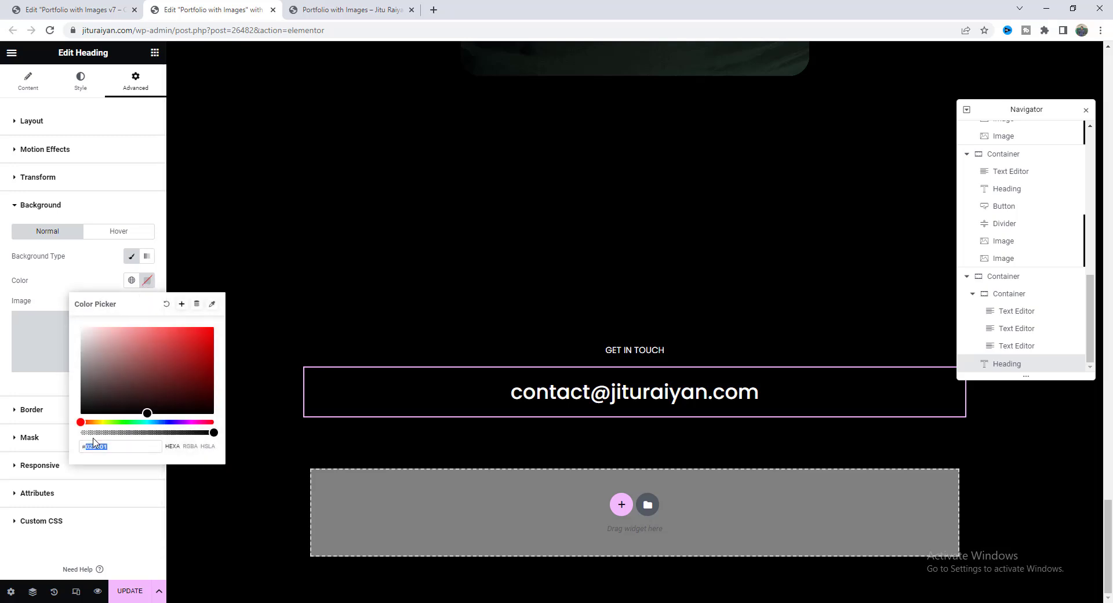
left_click(94, 446)
type("#131415")
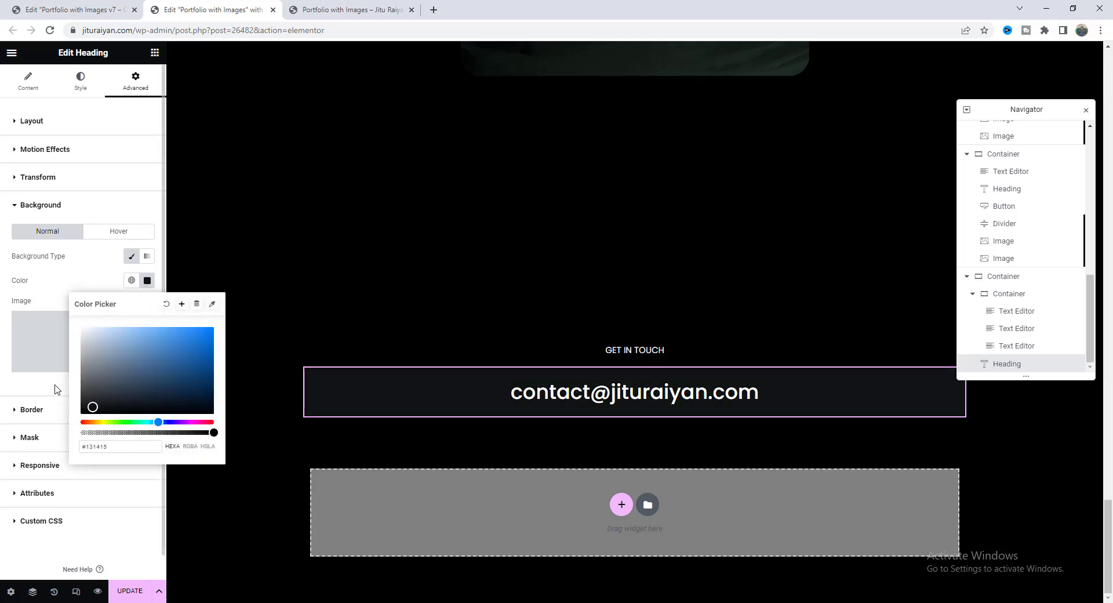
left_click(61, 410)
Add a dashed, mostly transparent white border to the heading and preview the result.
left_click(61, 409)
left_click(133, 284)
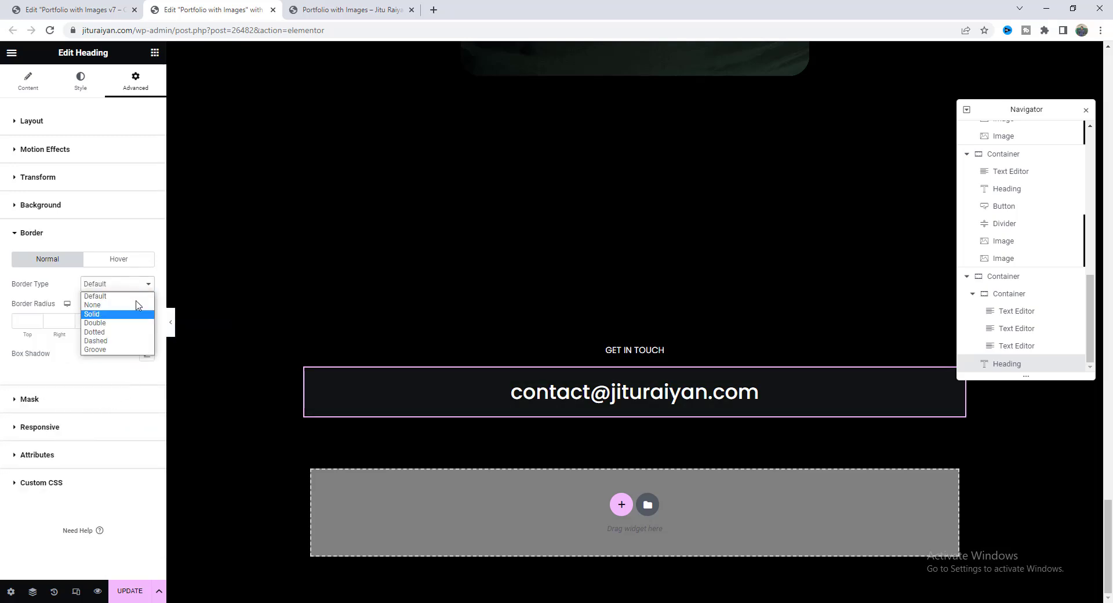
left_click(124, 346)
left_click(149, 355)
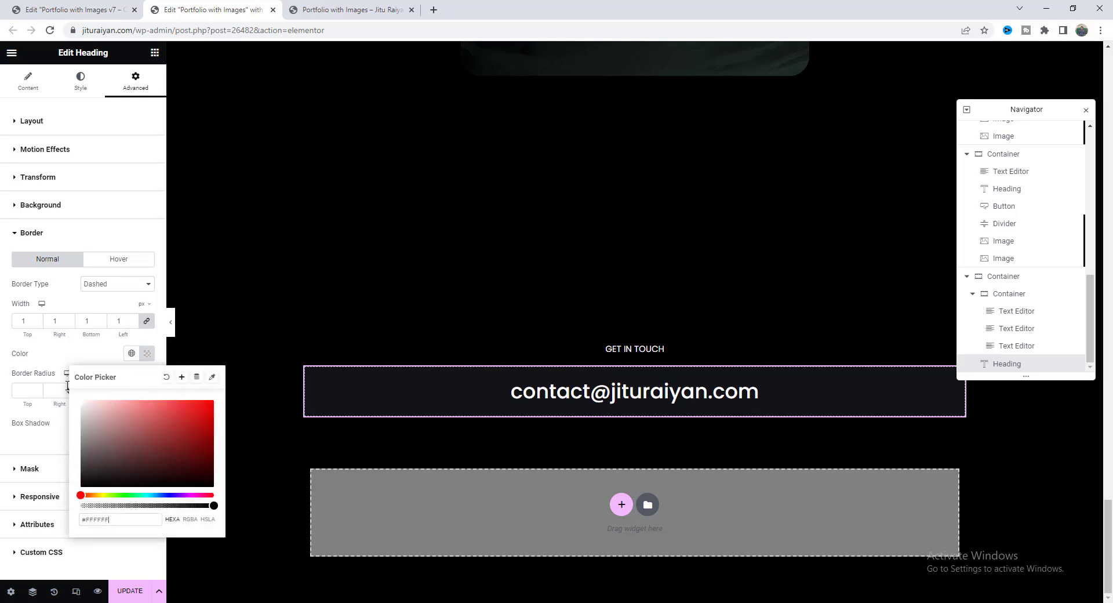
left_click(110, 506)
left_click_drag(105, 506, 97, 506)
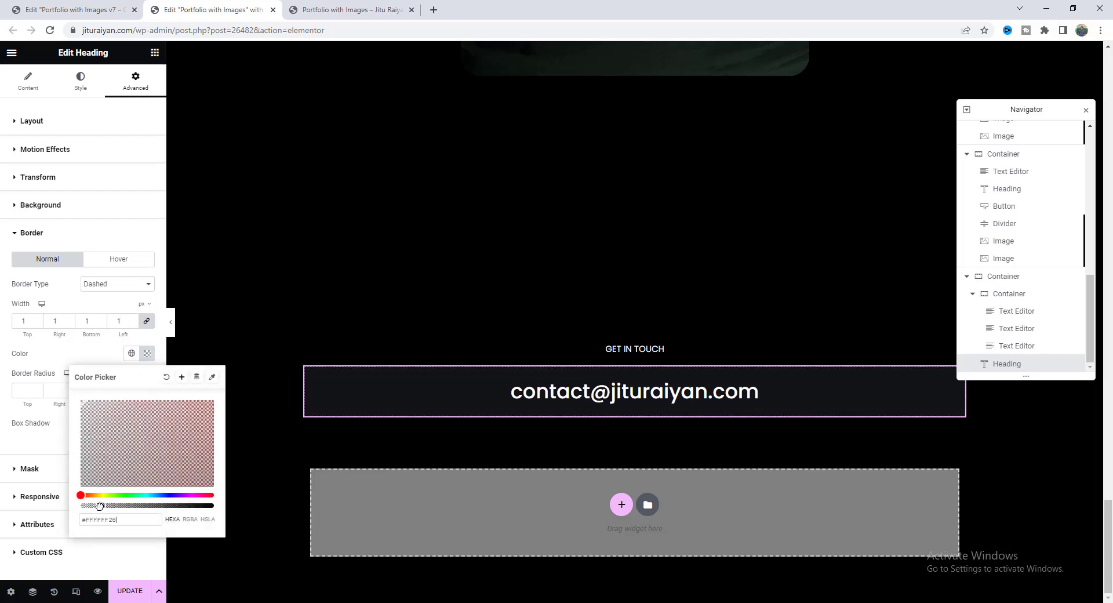
left_click(67, 456)
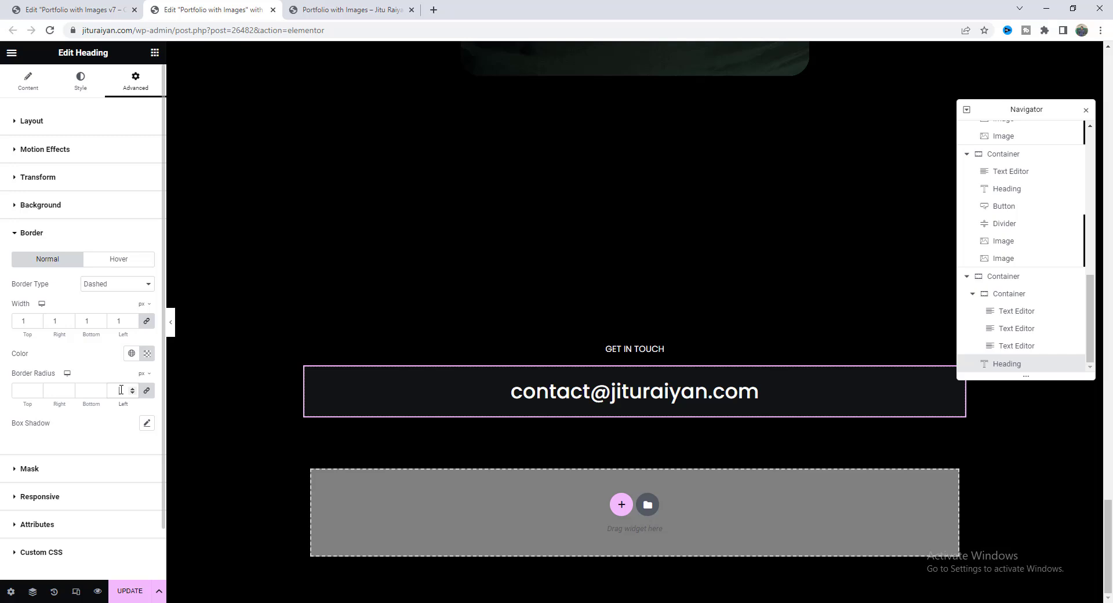
left_click(171, 322)
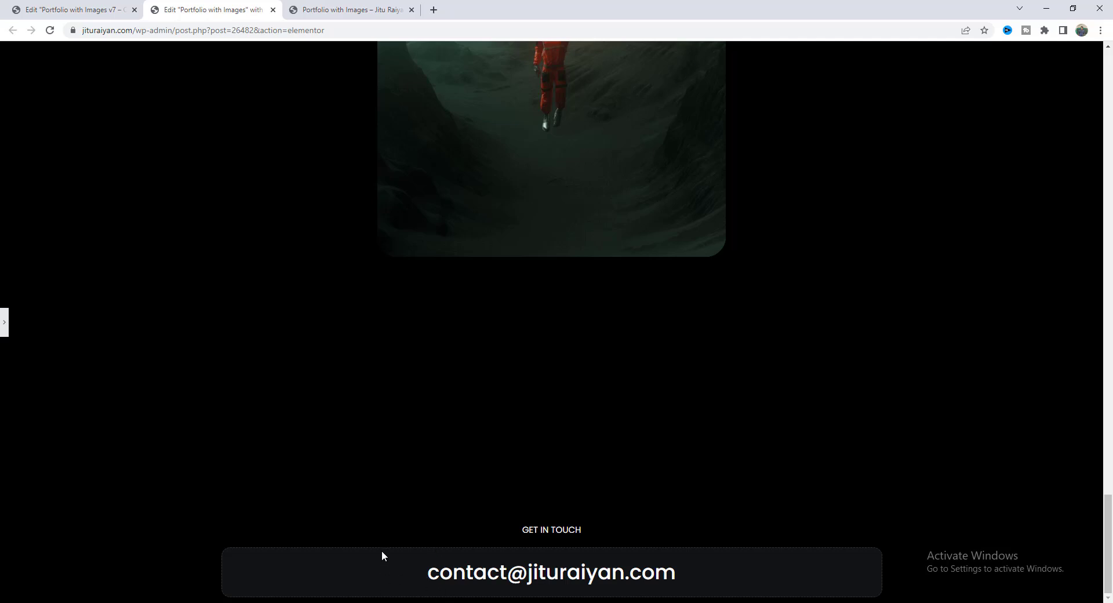
Set Align Items to Center on the GET IN TOUCH section so the e-mail box fits its text.
left_click(3, 322)
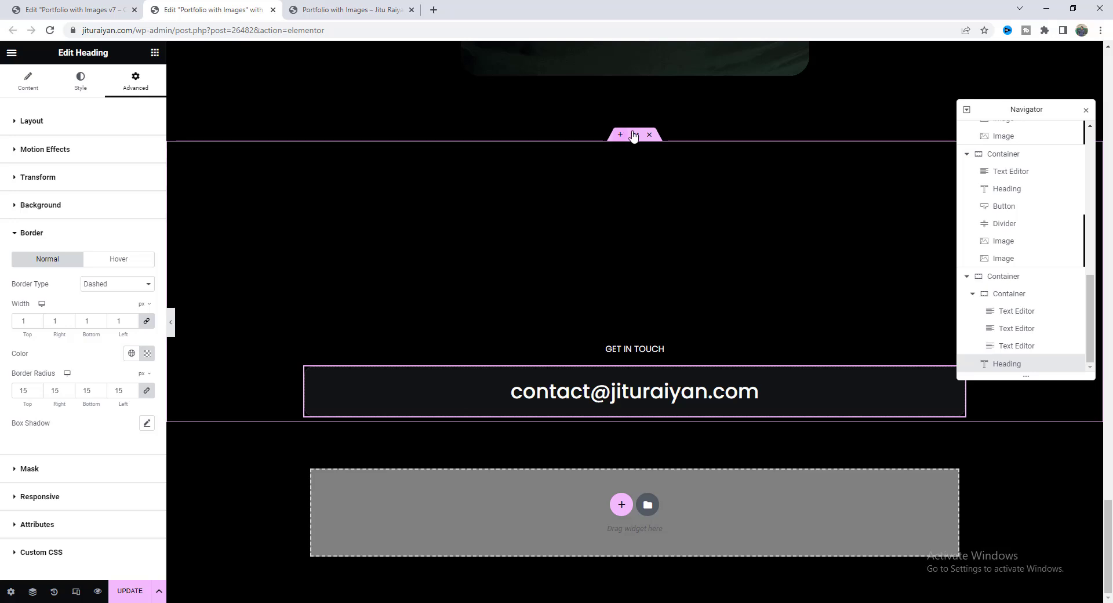
left_click(634, 135)
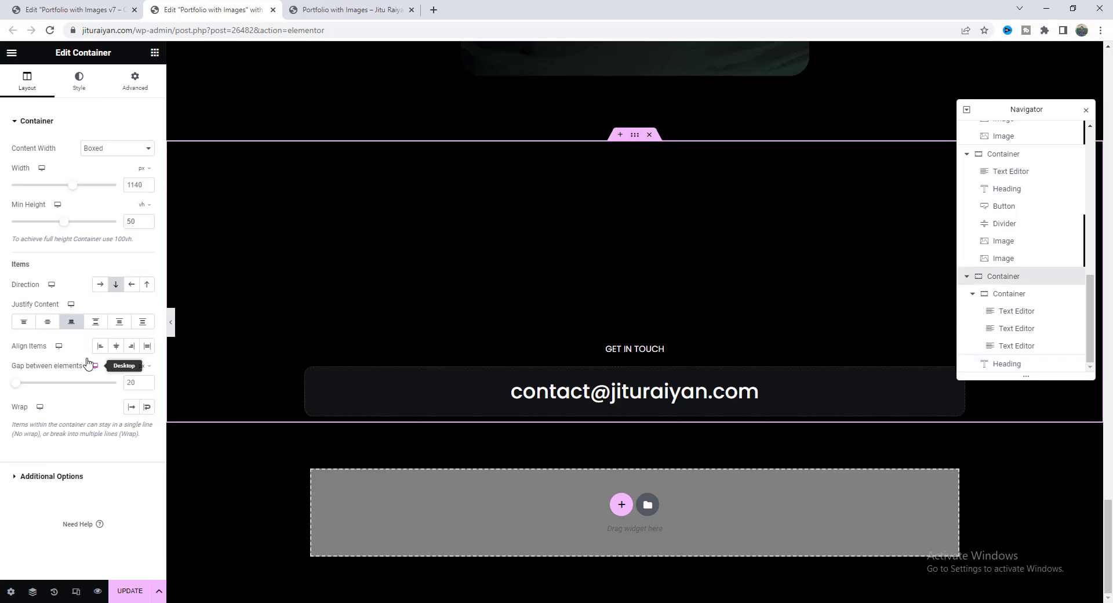
left_click(115, 350)
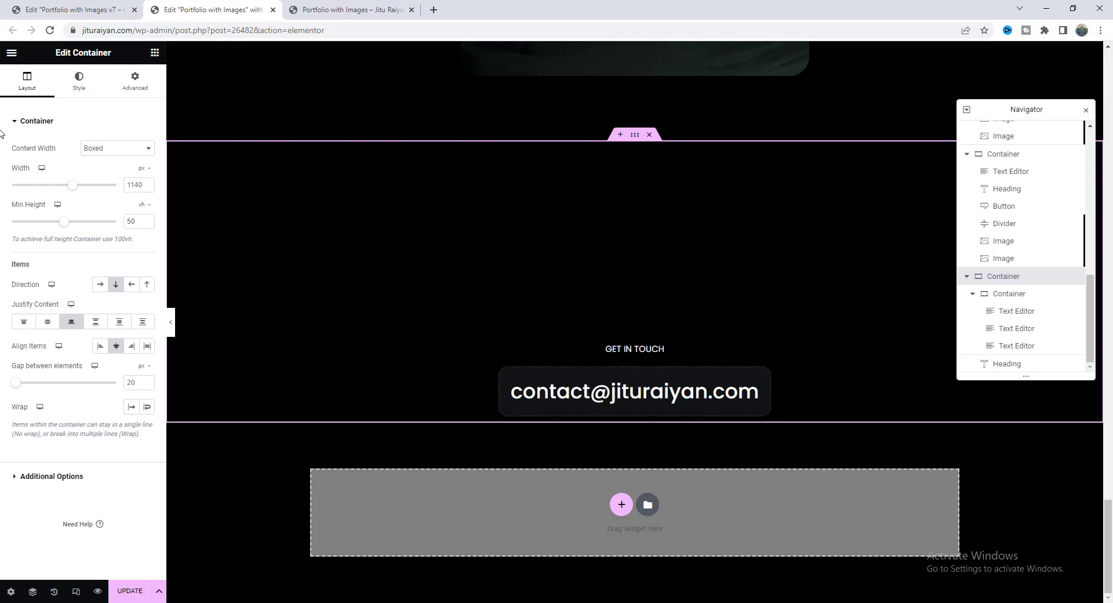
left_click(154, 52)
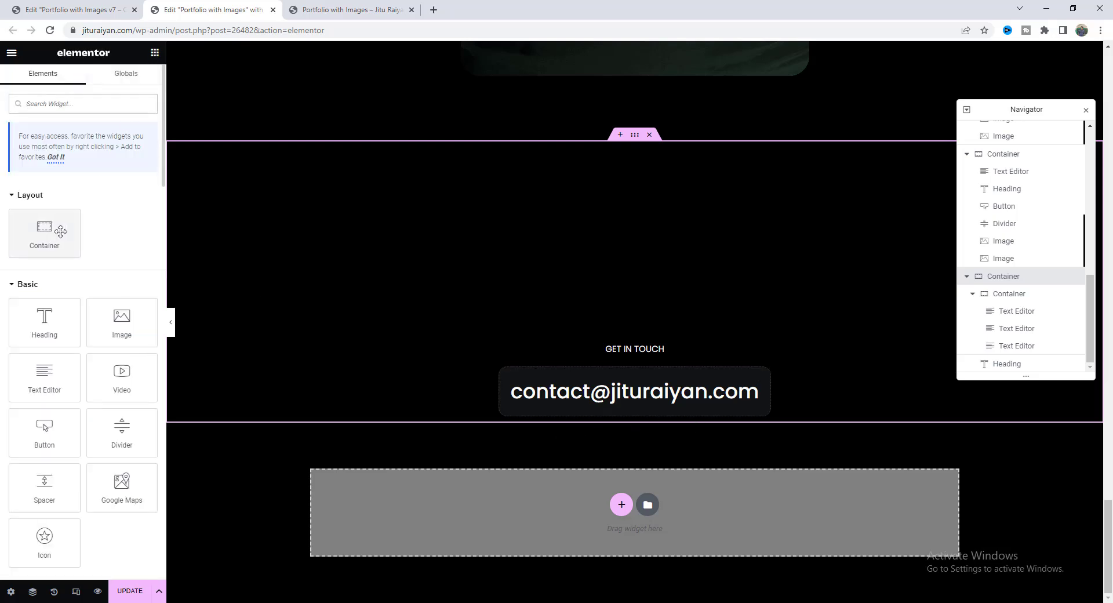
Add an empty container below the contact box and paste a copy of the existing portfolio button into it.
left_click_drag(41, 229, 590, 413)
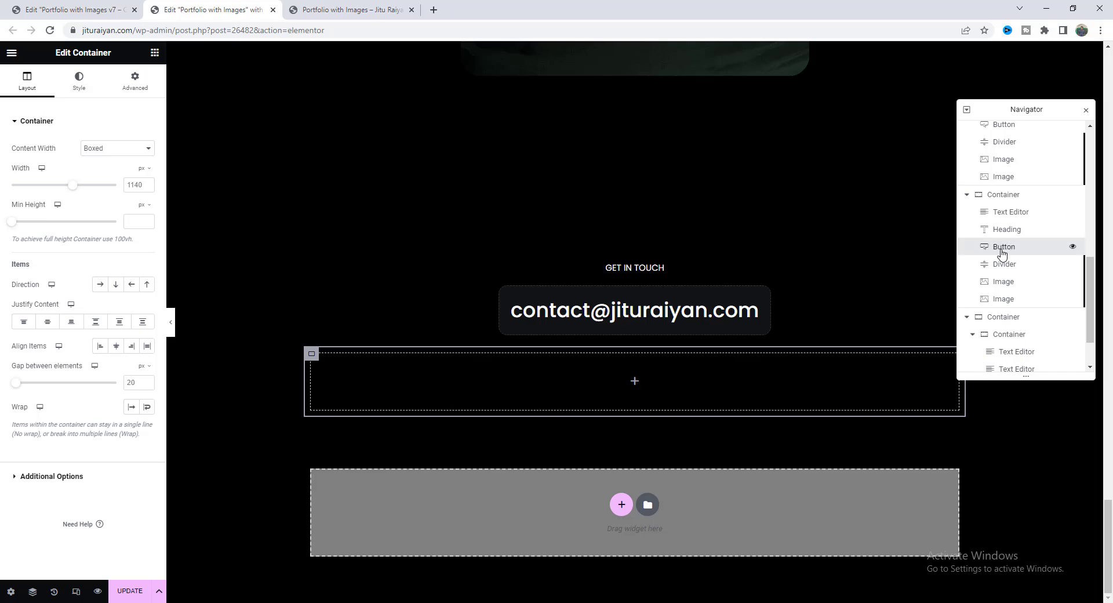
left_click(1002, 251)
right_click(1003, 251)
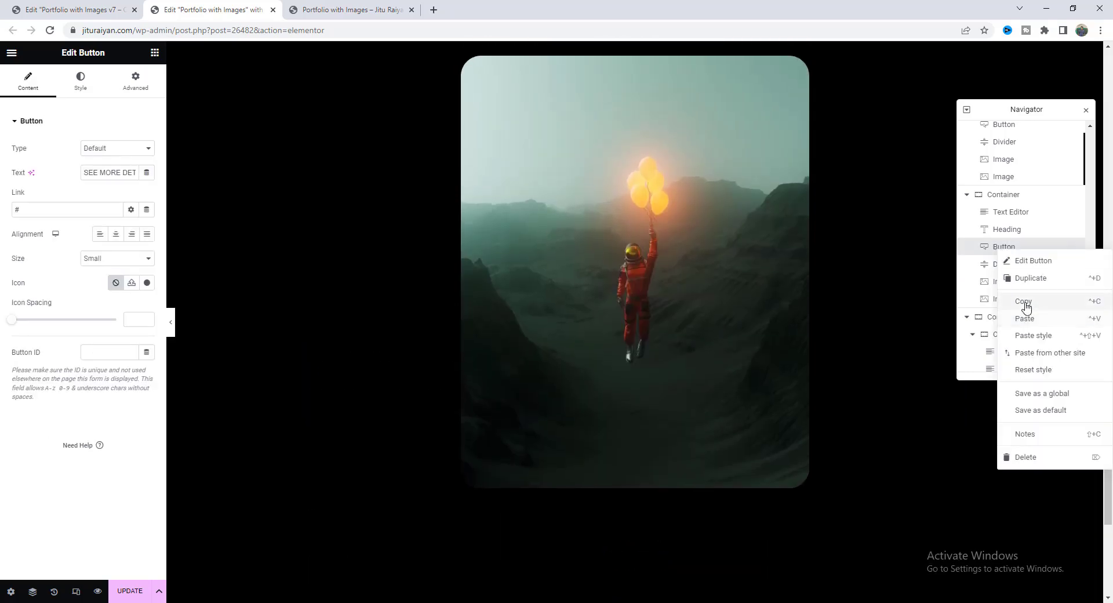
left_click(1026, 306)
scroll(572, 330, "down", 7)
right_click(524, 367)
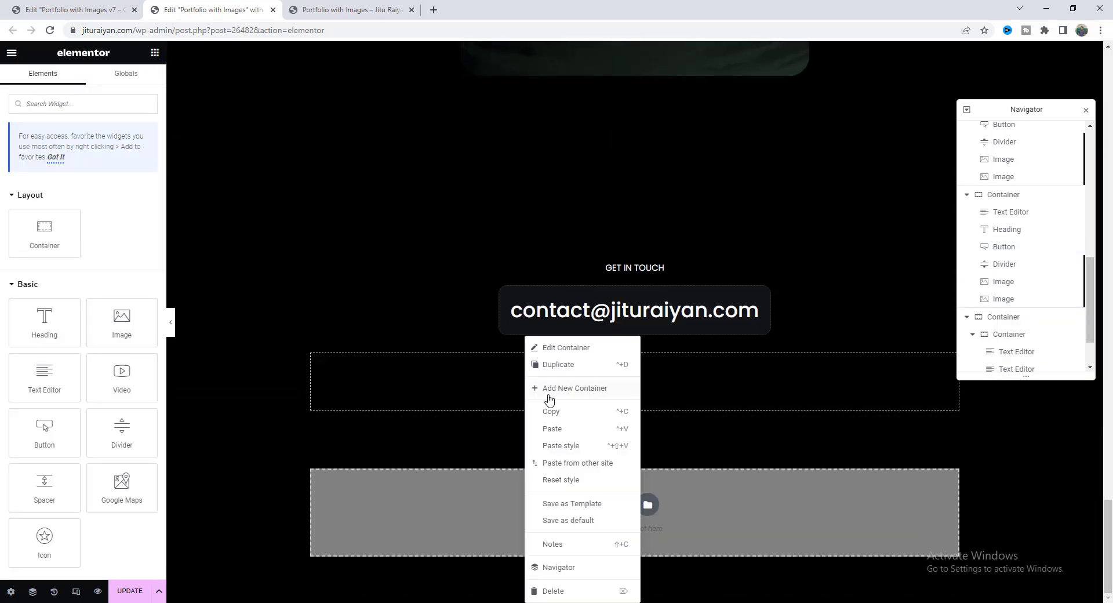
left_click(561, 430)
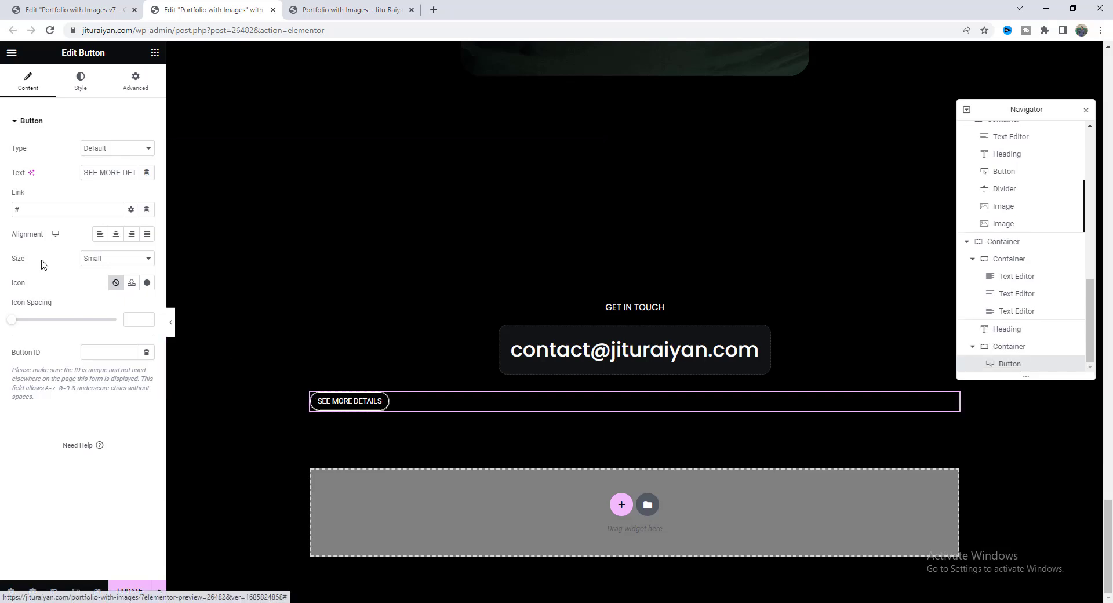
Relabel the pasted button FACEBOOK and trim its padding to top 7, bottom 6, left 10.
triple_click(100, 173)
type("FACEBOOK")
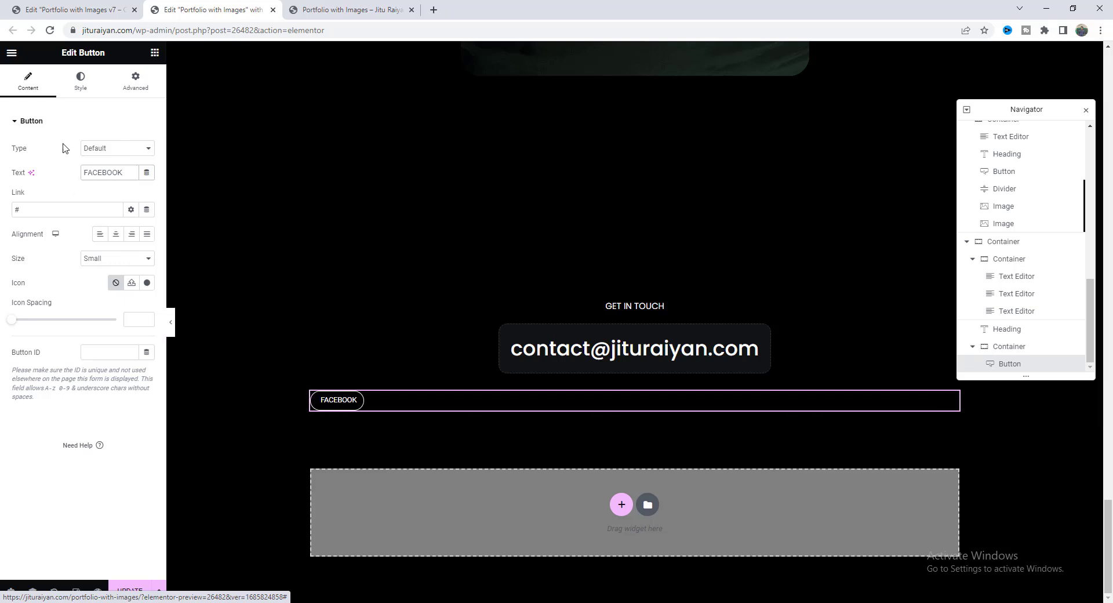
left_click(80, 81)
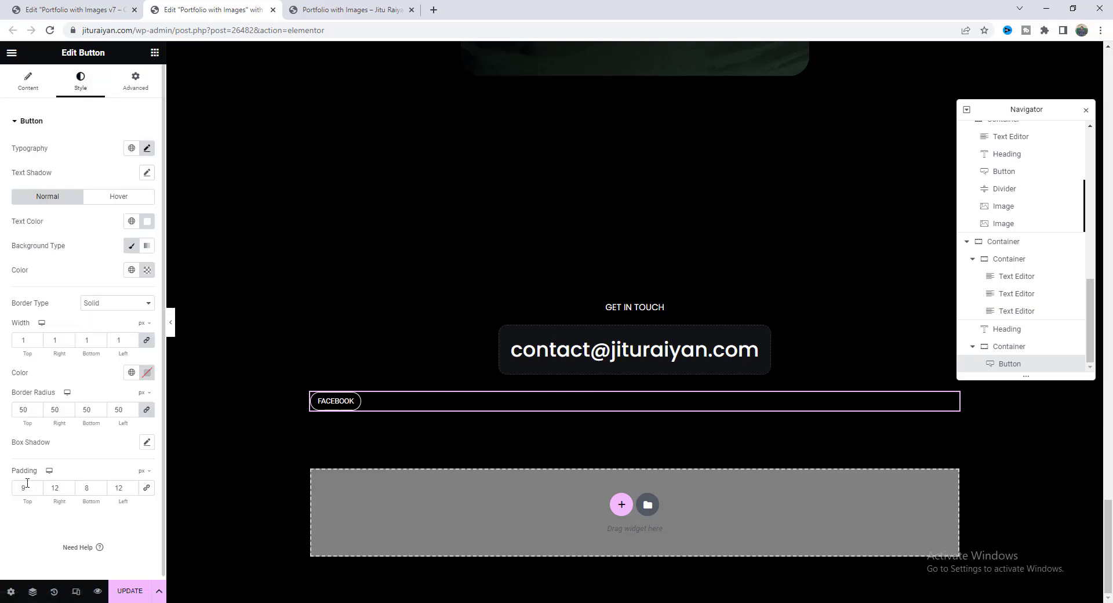
key("Down")
key("Down")
double_click(100, 490)
double_click(133, 490)
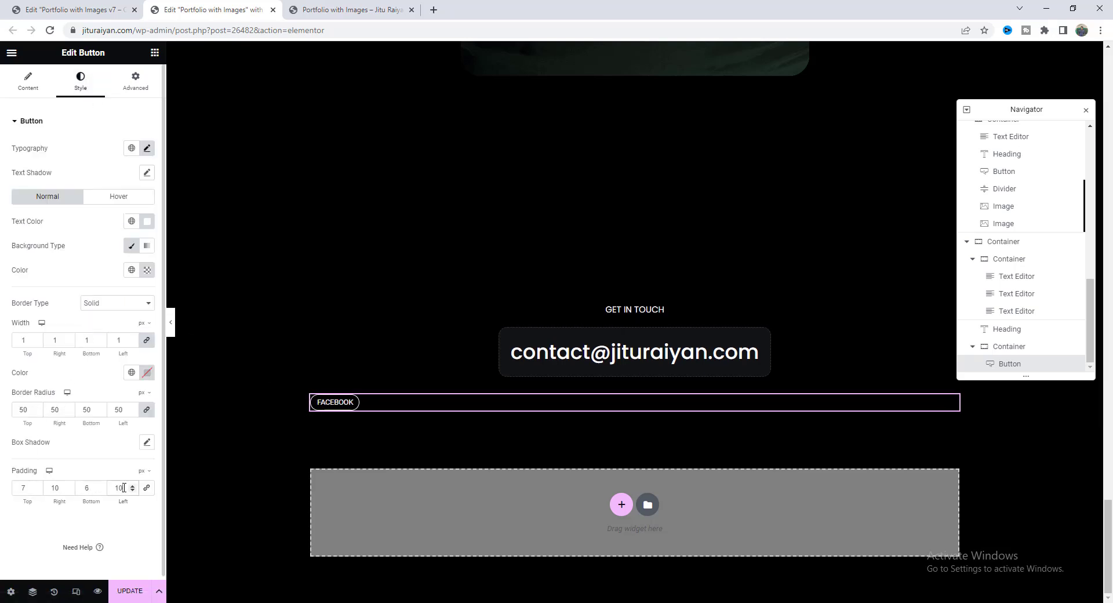
Duplicate the FACEBOOK button twice and relabel the copies INSTAGRAM and TWITTER.
right_click(339, 404)
left_click(369, 388)
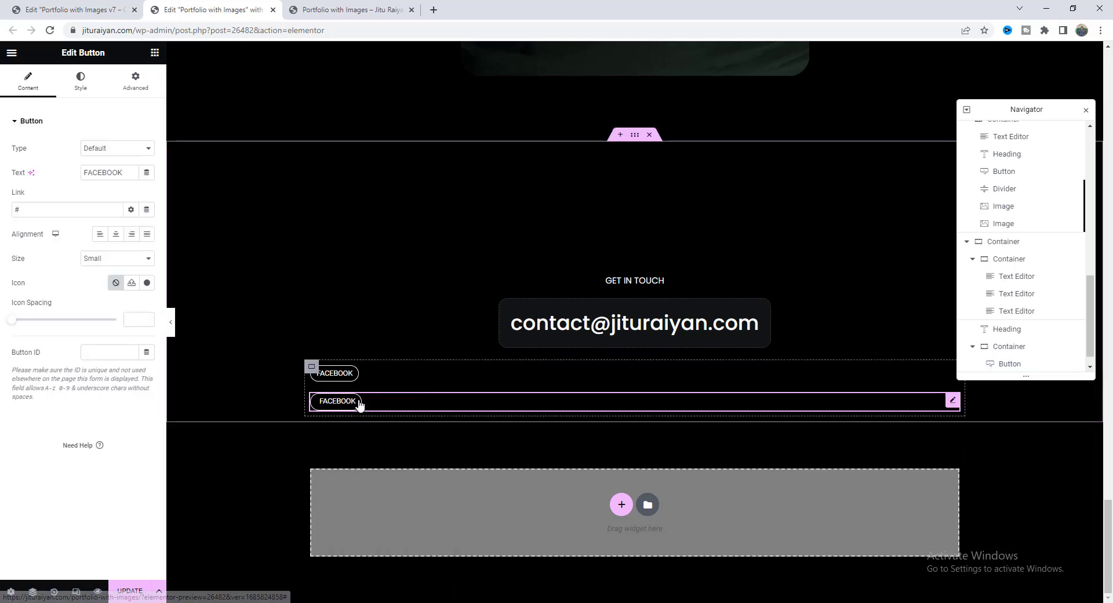
right_click(360, 401)
left_click(387, 390)
left_click(338, 372)
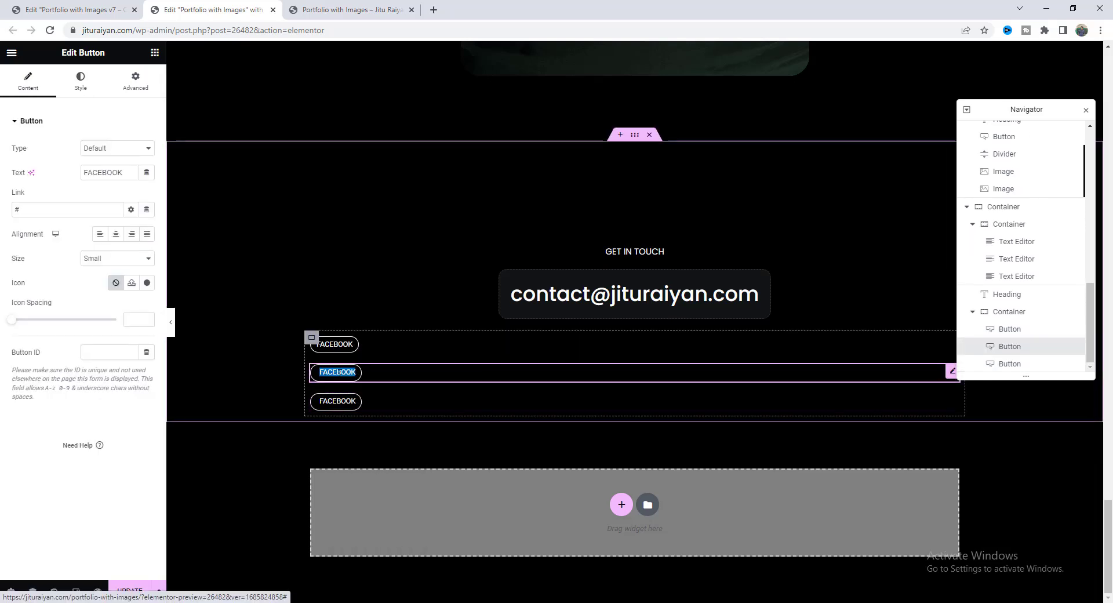
double_click(100, 172)
type("INSTAGRAM")
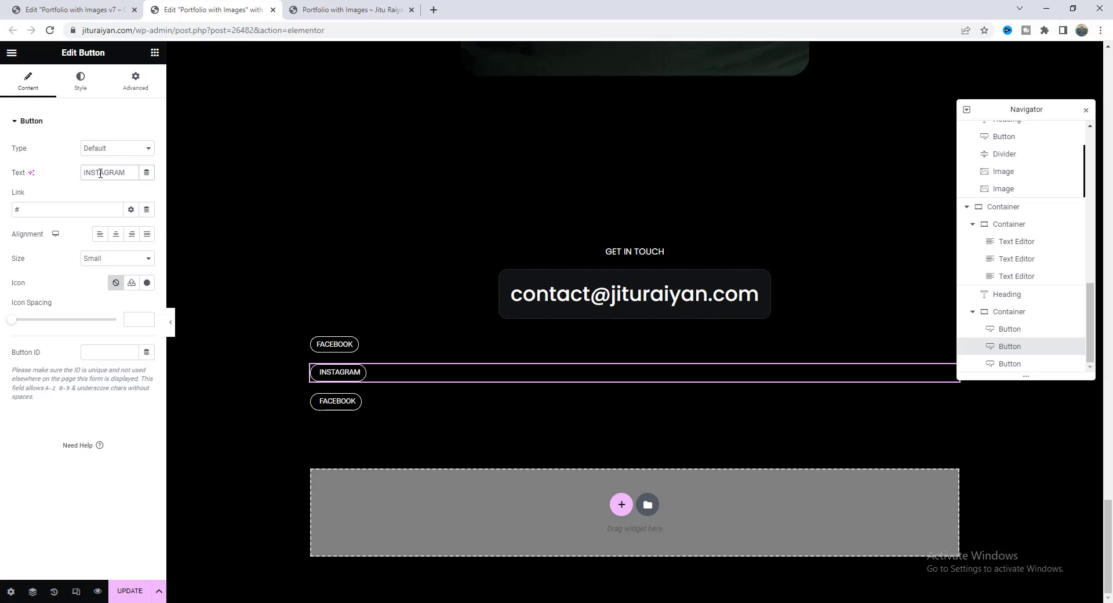
left_click(338, 405)
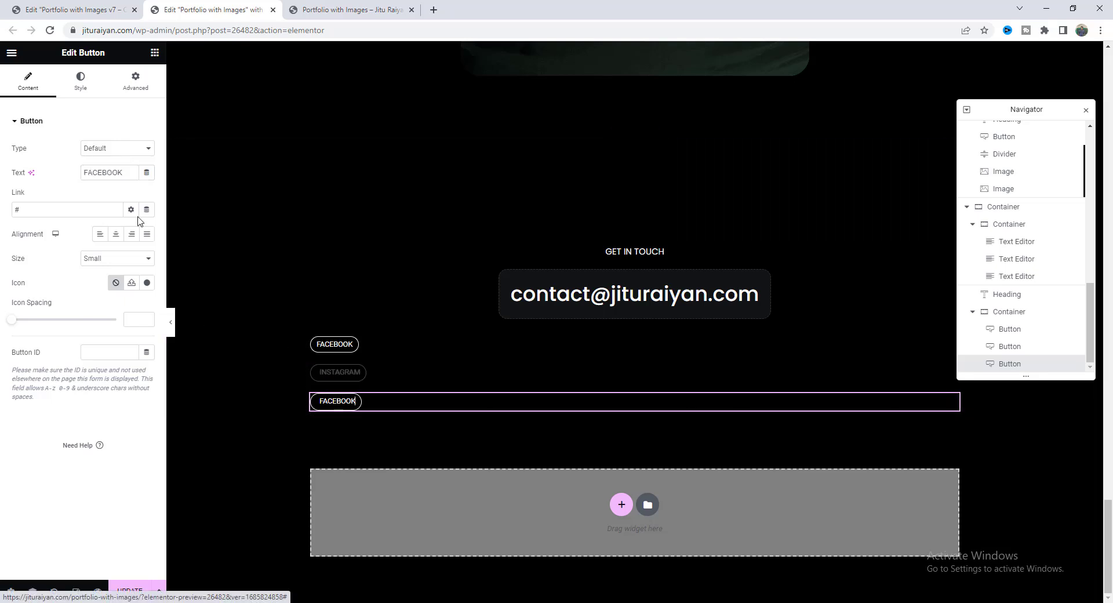
double_click(110, 172)
type("TWITTER")
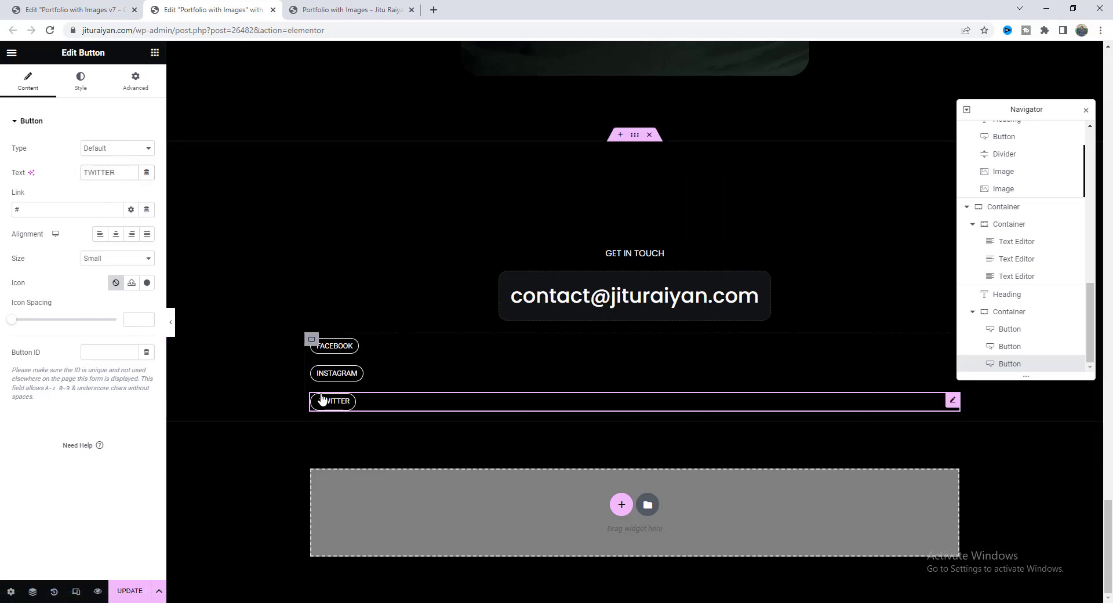
Arrange the social buttons' container as a centred row with an 8 px gap.
left_click(312, 341)
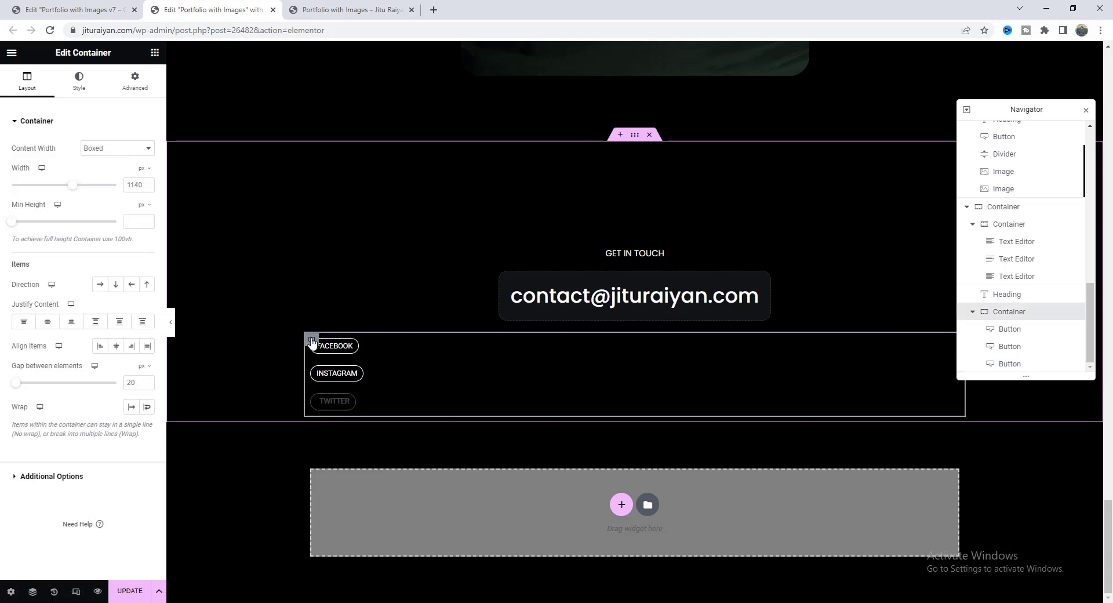
left_click(100, 285)
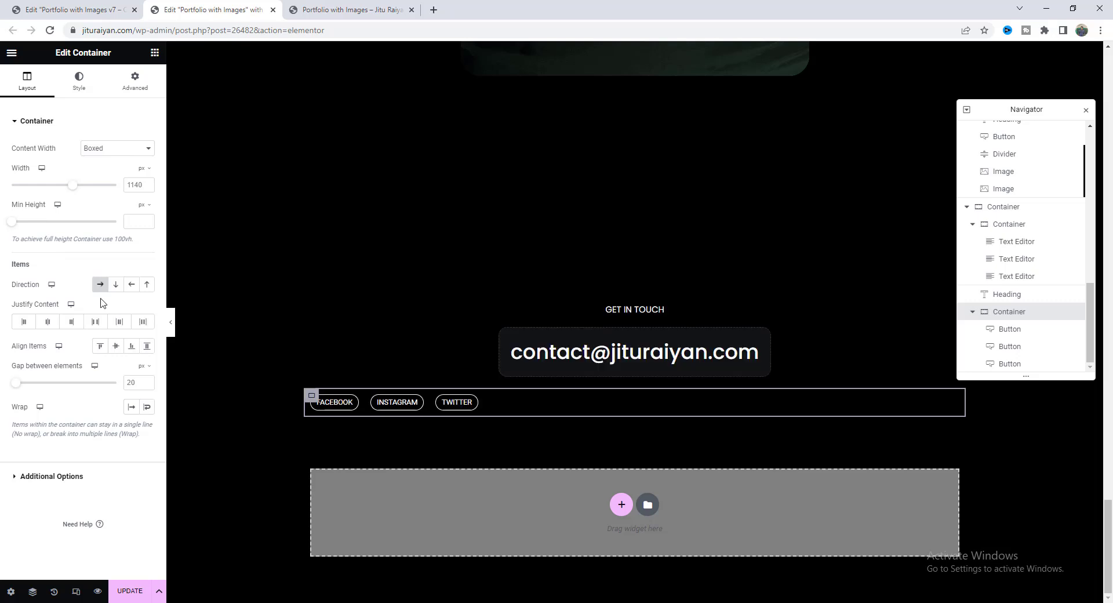
double_click(132, 382)
type("8")
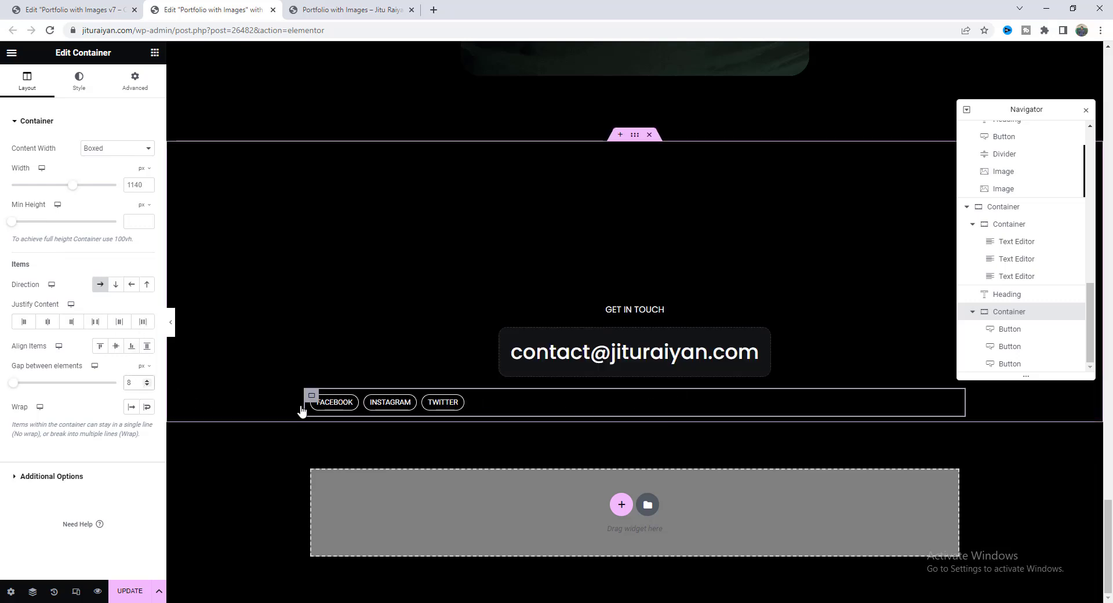
left_click(48, 322)
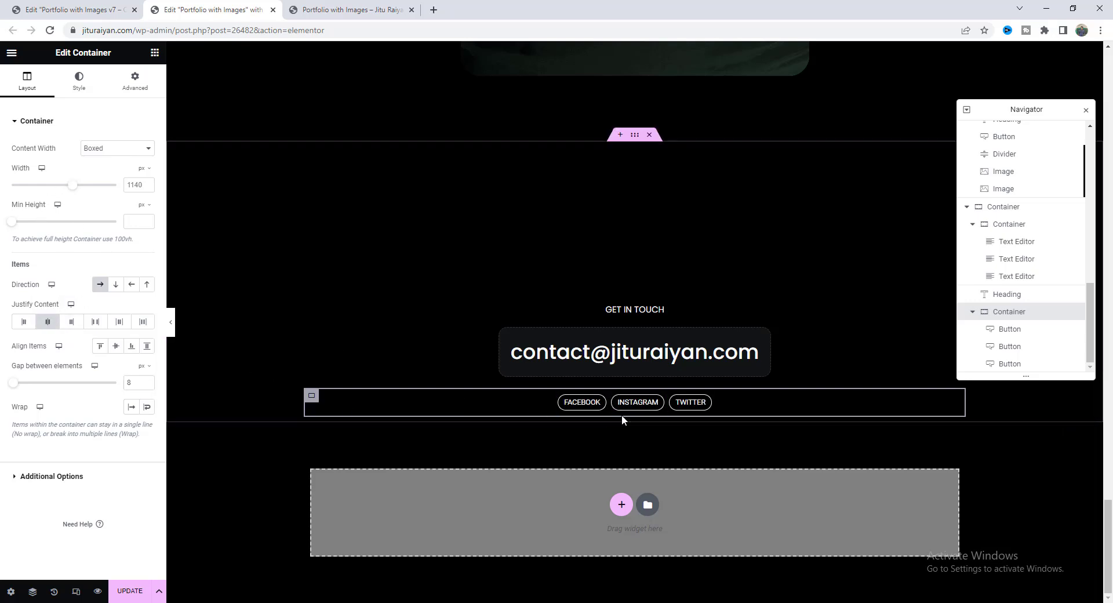
Give the buttons' container an 80 px bottom margin and save the page.
left_click(135, 81)
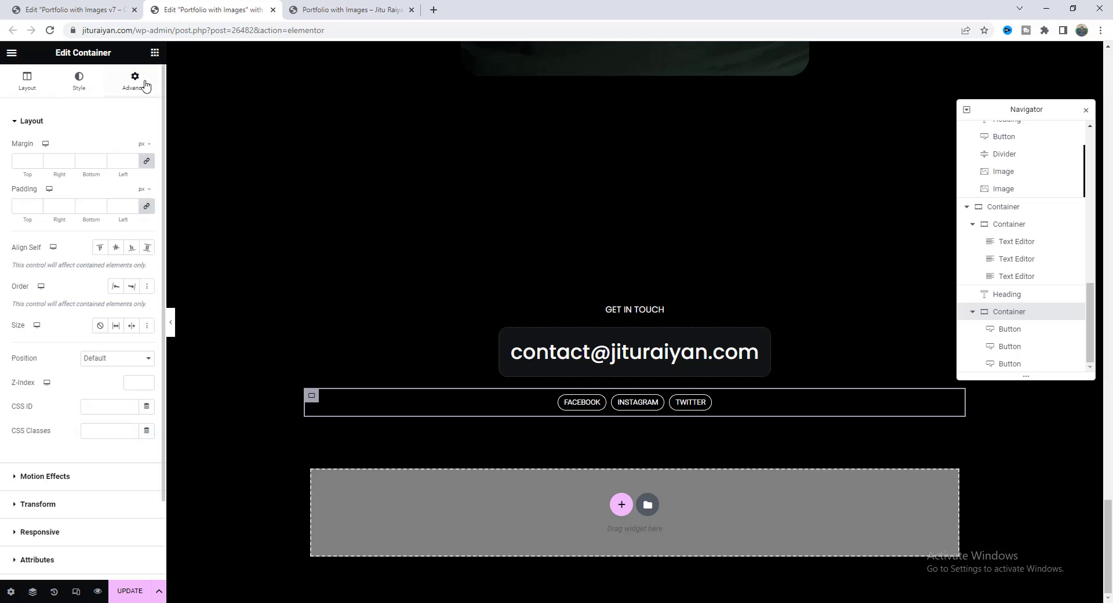
left_click(81, 161)
type("80")
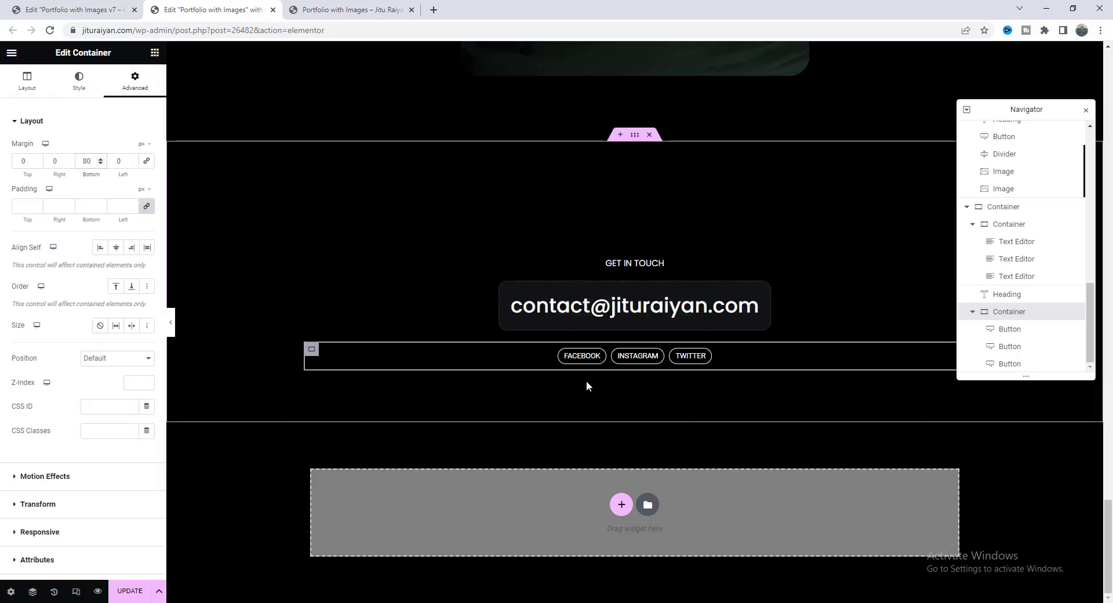
key("ctrl+s")
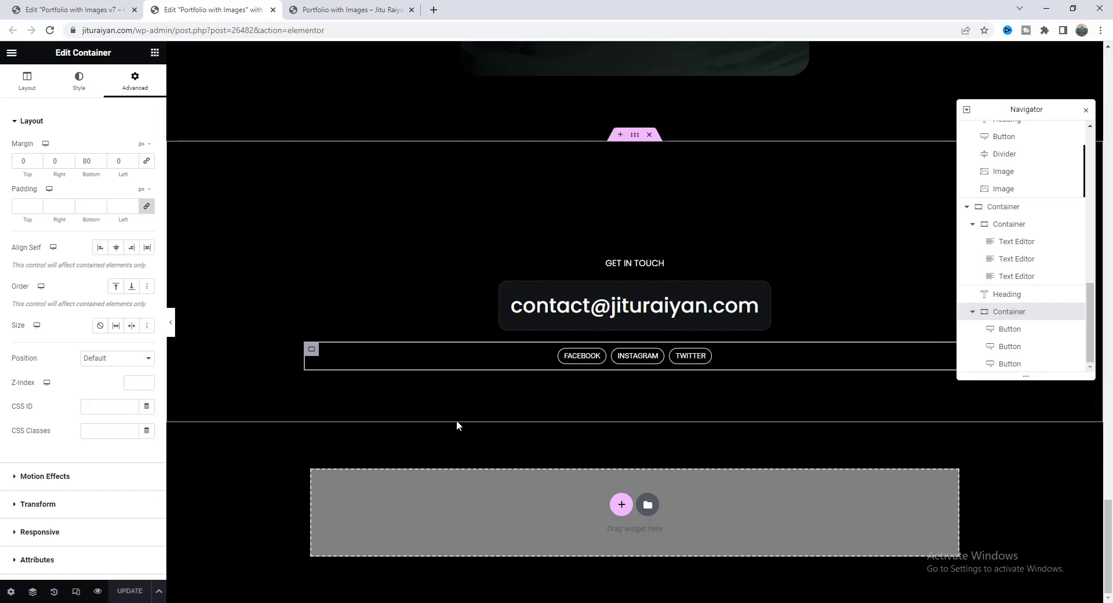
Paste the jQuery script after </style> in the Showcase HTML widget, update, and preview.
scroll(457, 425, "up", 10)
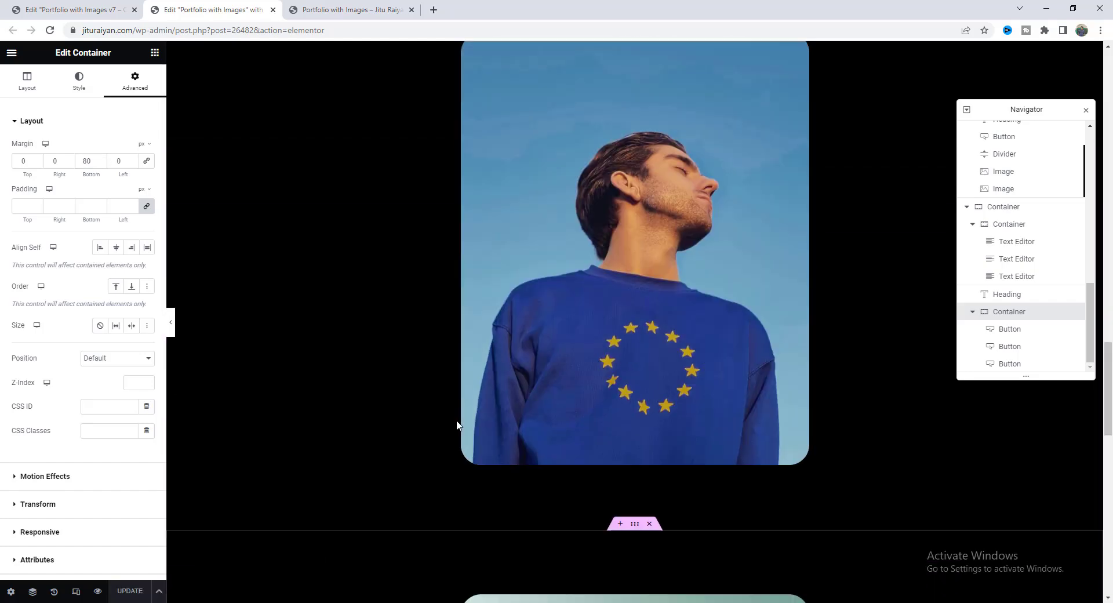
scroll(457, 425, "up", 15)
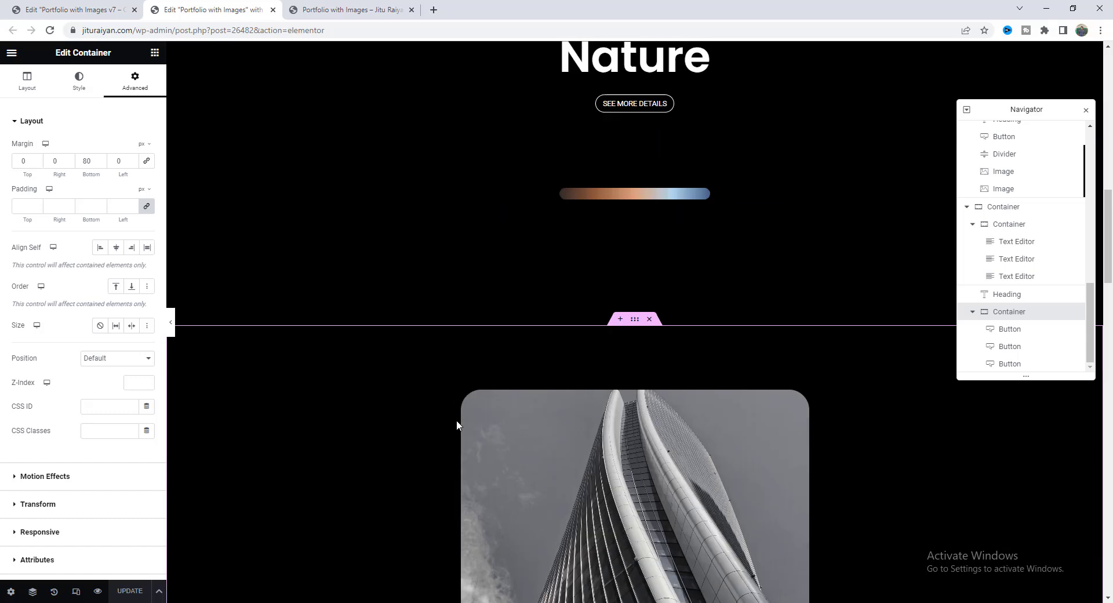
scroll(457, 421, "up", 12)
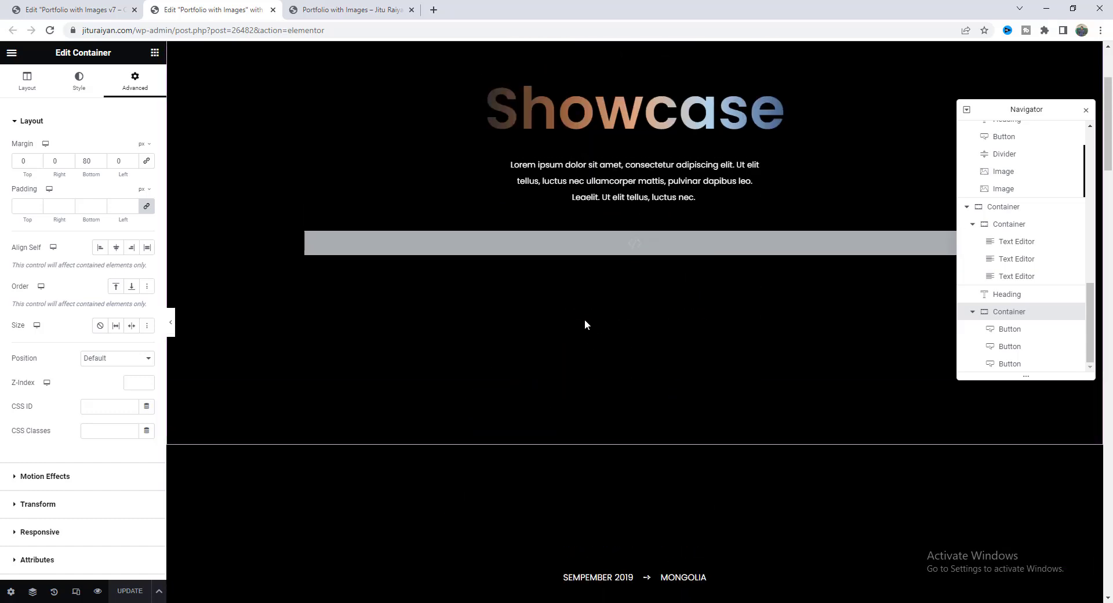
scroll(584, 325, "up", 3)
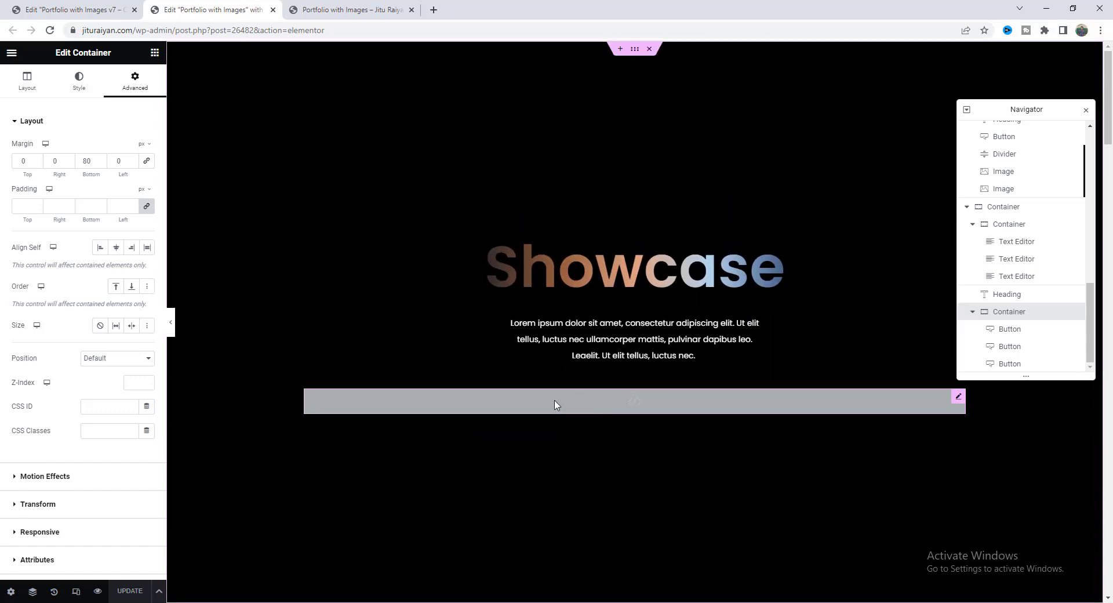
left_click(555, 404)
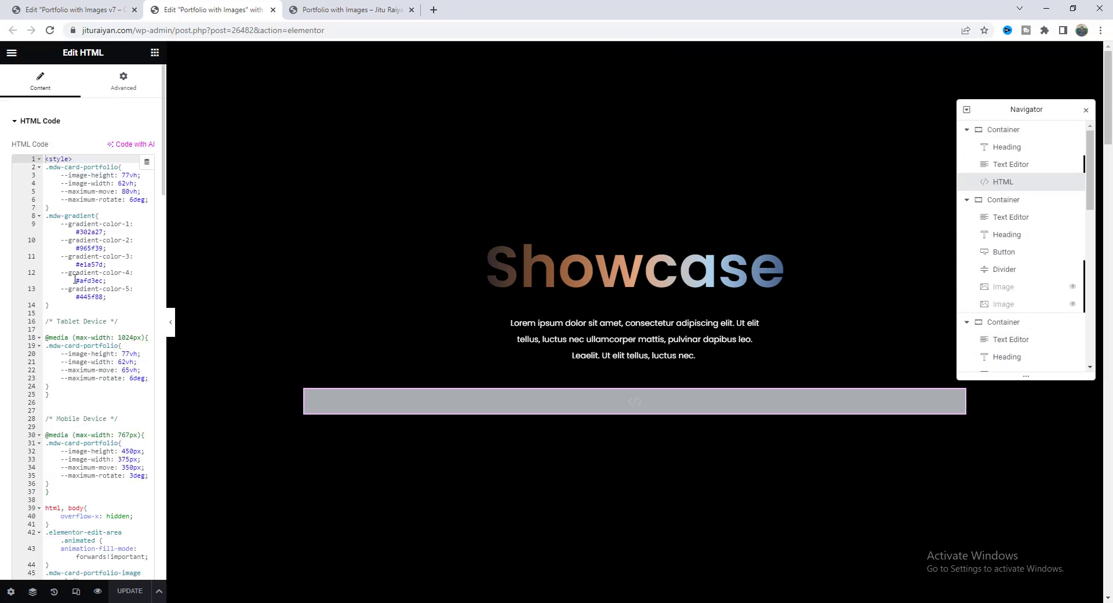
scroll(75, 280, "down", 5)
scroll(74, 280, "down", 15)
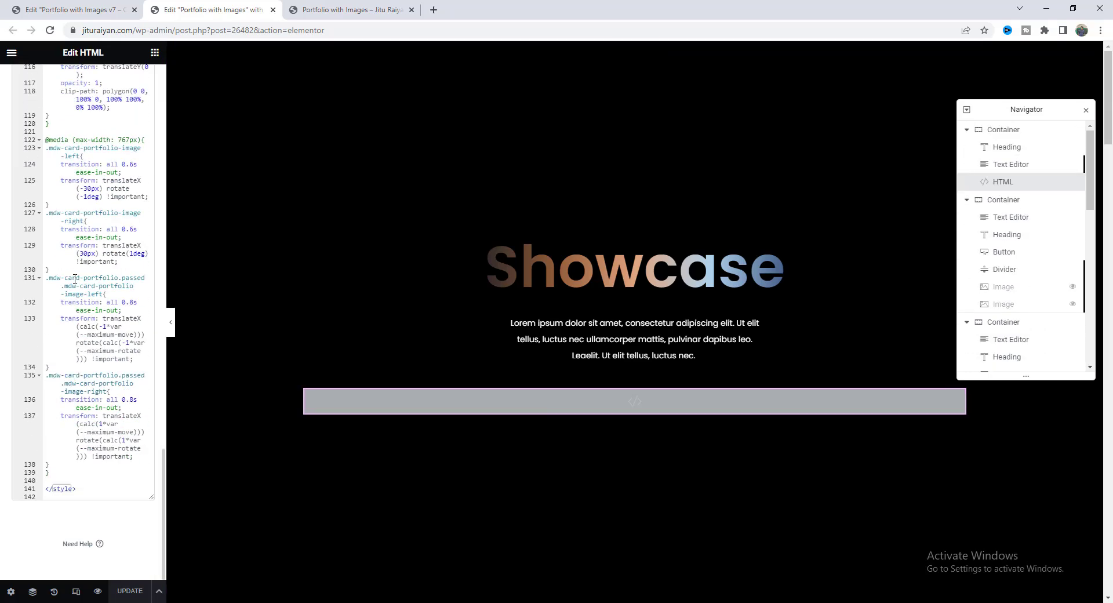
left_click(77, 497)
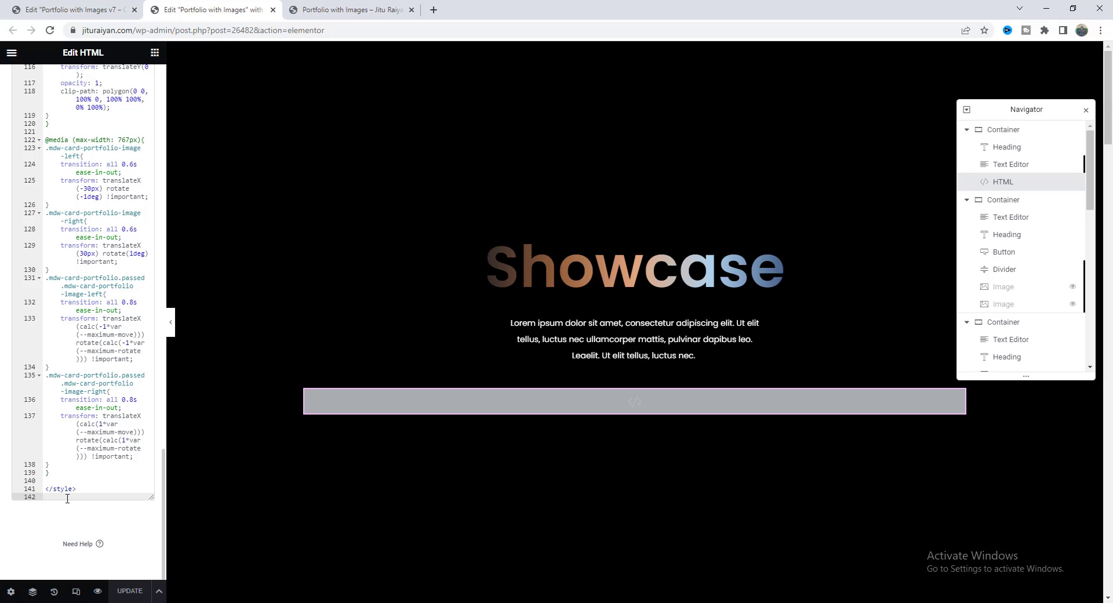
key("Return")
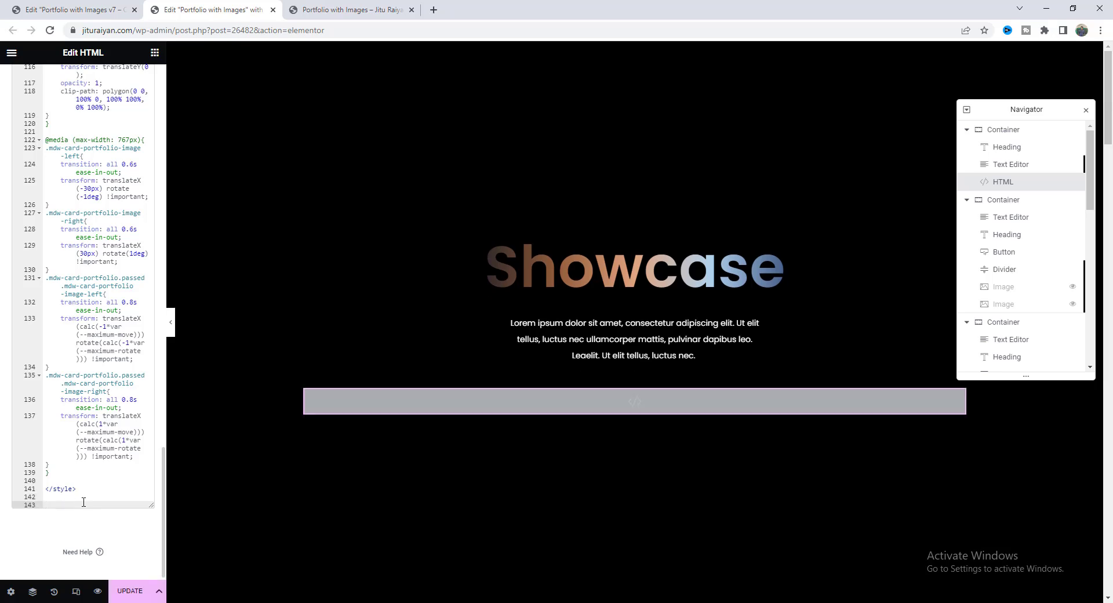
key("ctrl+v")
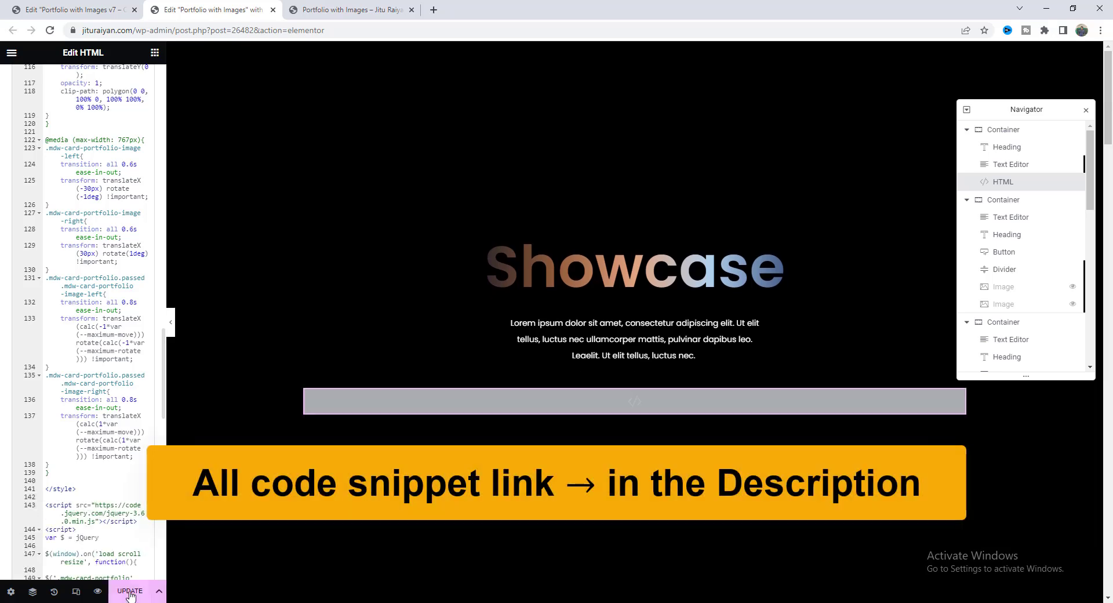
left_click(130, 592)
left_click(98, 592)
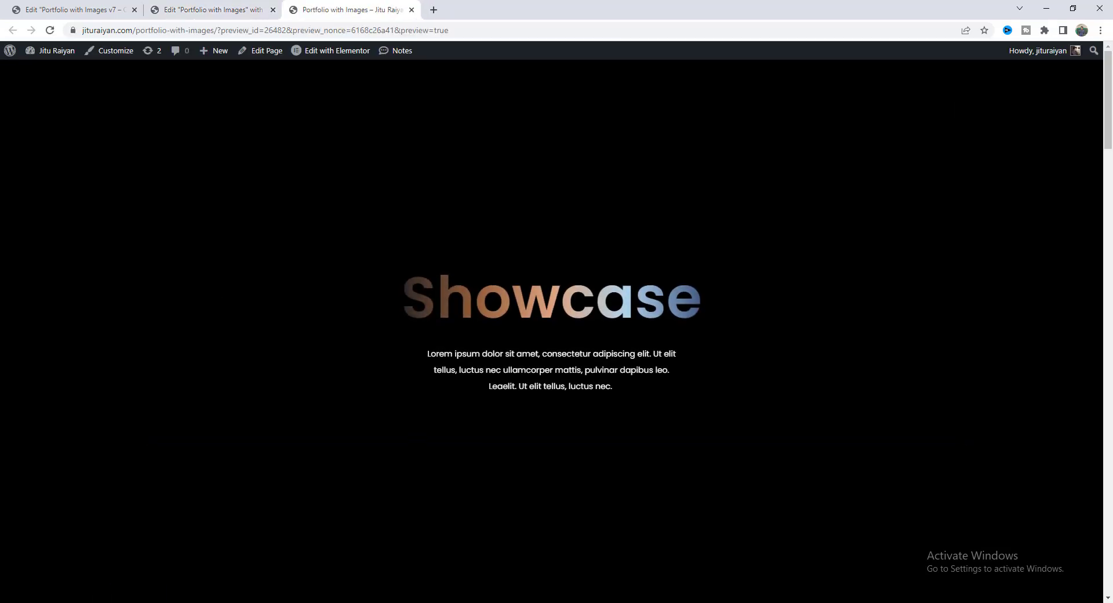
Scroll the preview to GET IN TOUCH and test selecting the contact e-mail text.
scroll(534, 363, "down", 10)
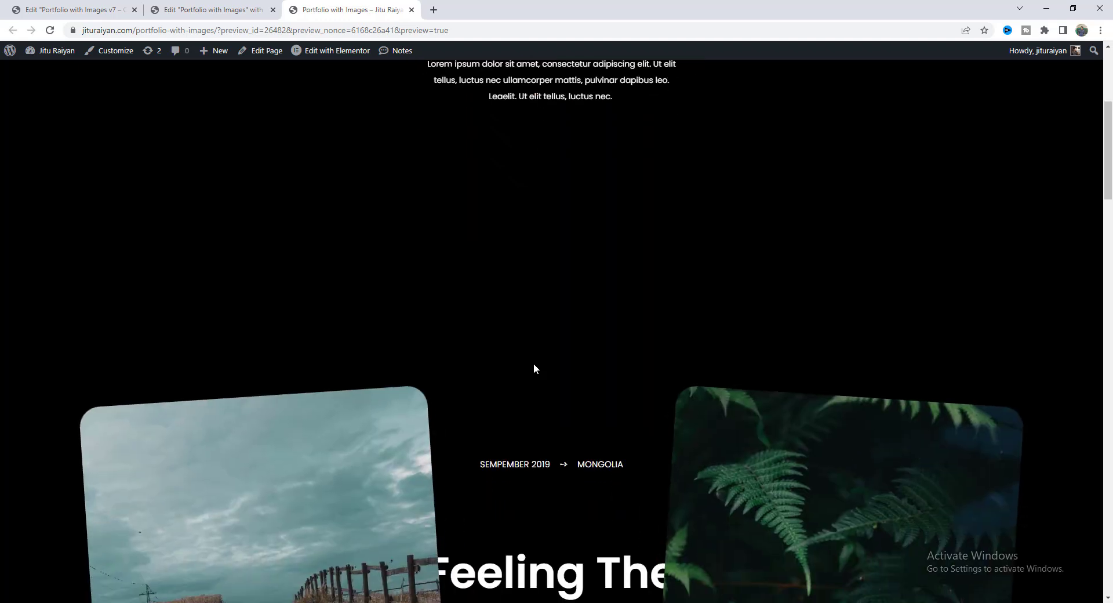
scroll(533, 363, "down", 15)
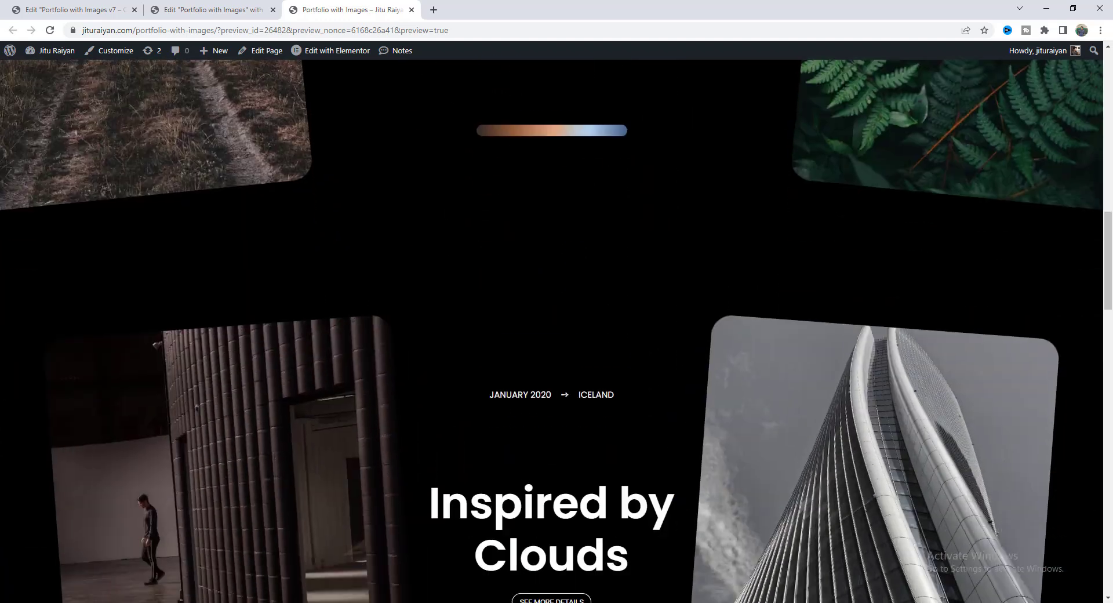
scroll(533, 363, "down", 15)
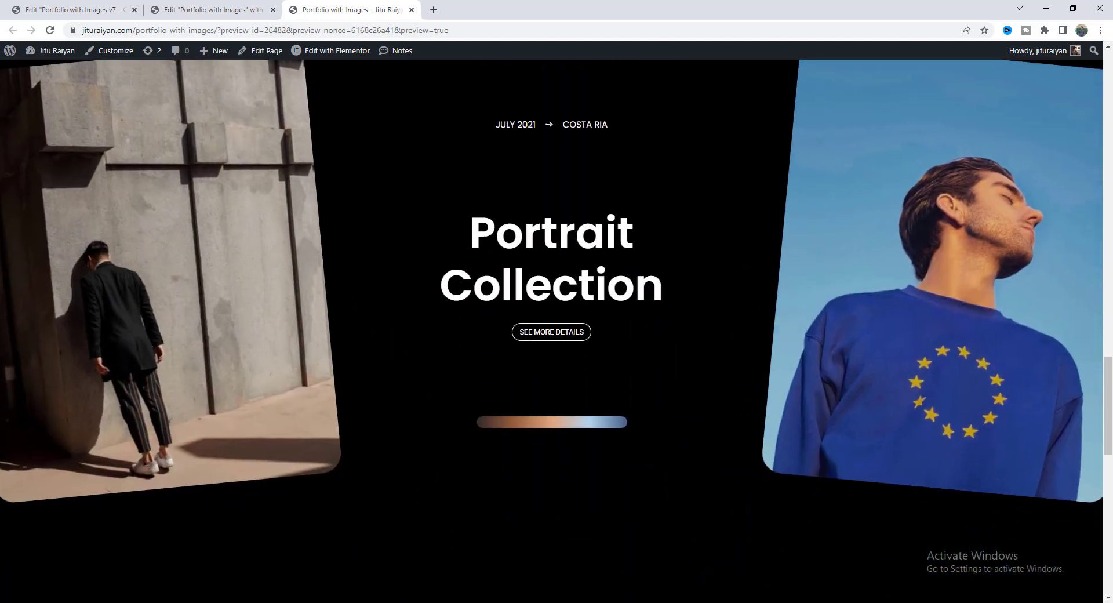
scroll(533, 369, "down", 3)
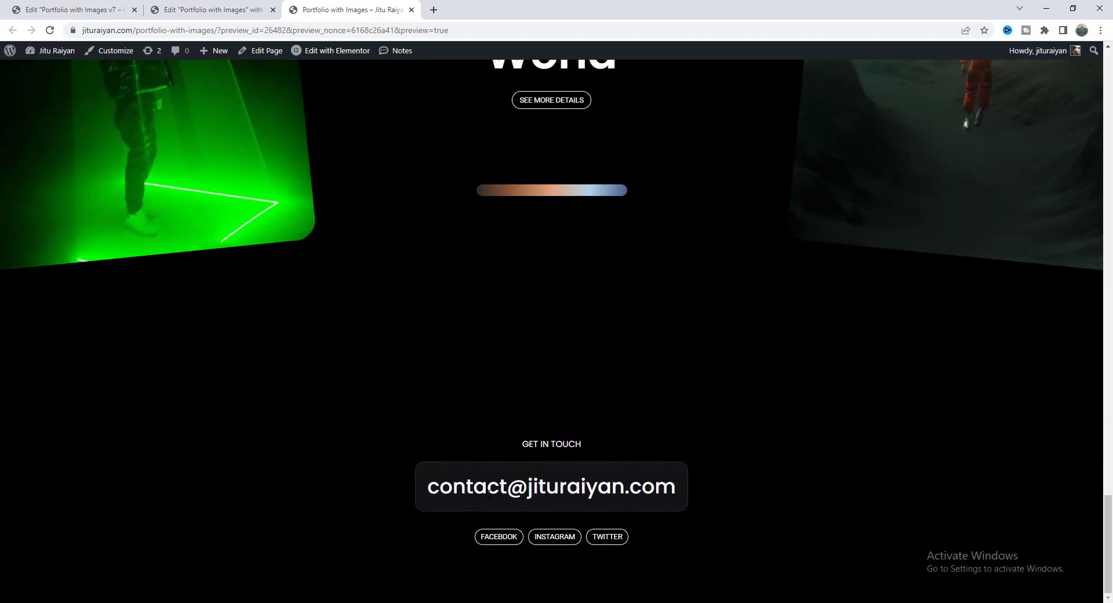
triple_click(563, 485)
key("ctrl+c")
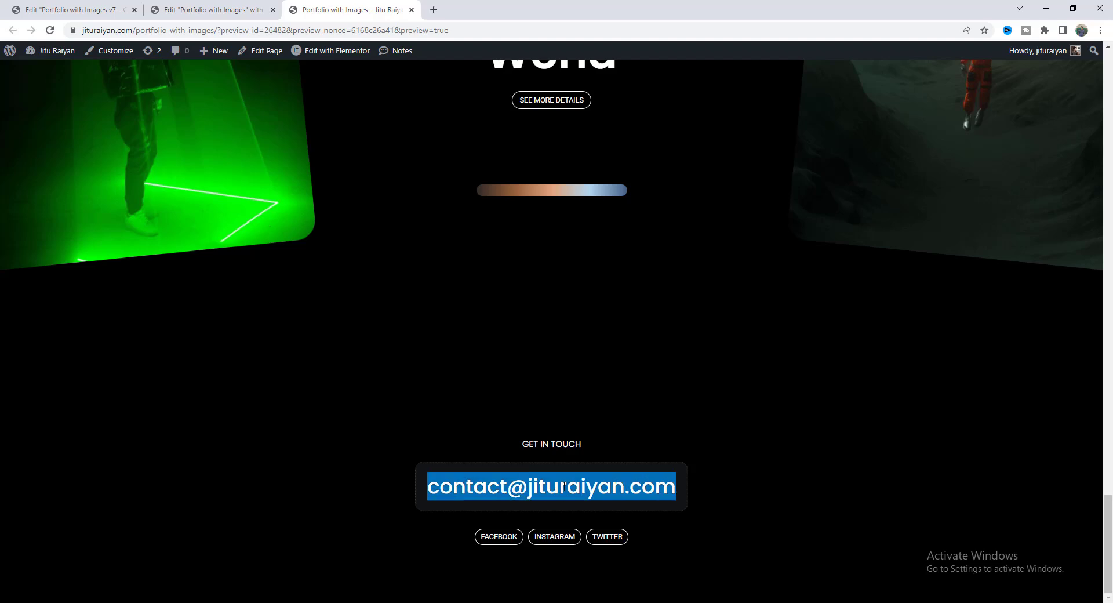
left_click(577, 458)
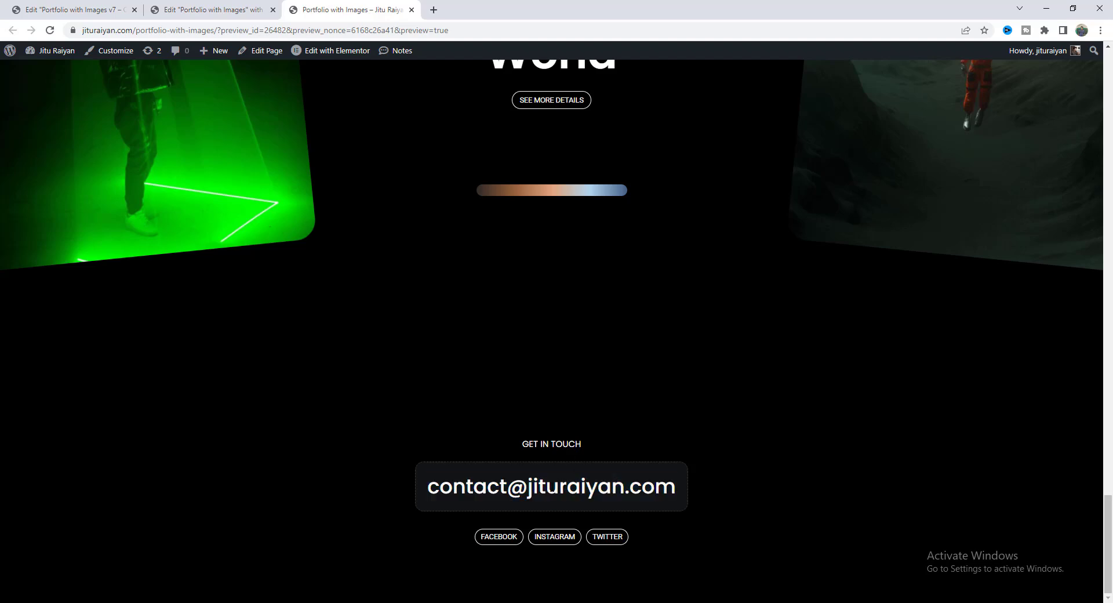
Paste mdw-email-box into the e-mail heading's CSS Classes field under Advanced.
left_click(232, 10)
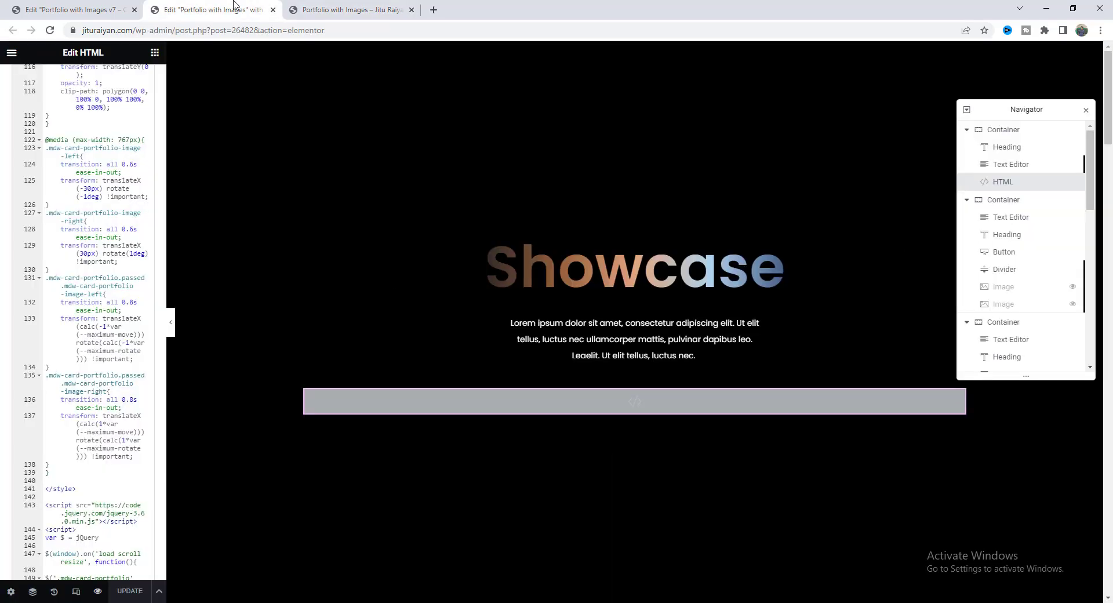
scroll(676, 437, "down", 15)
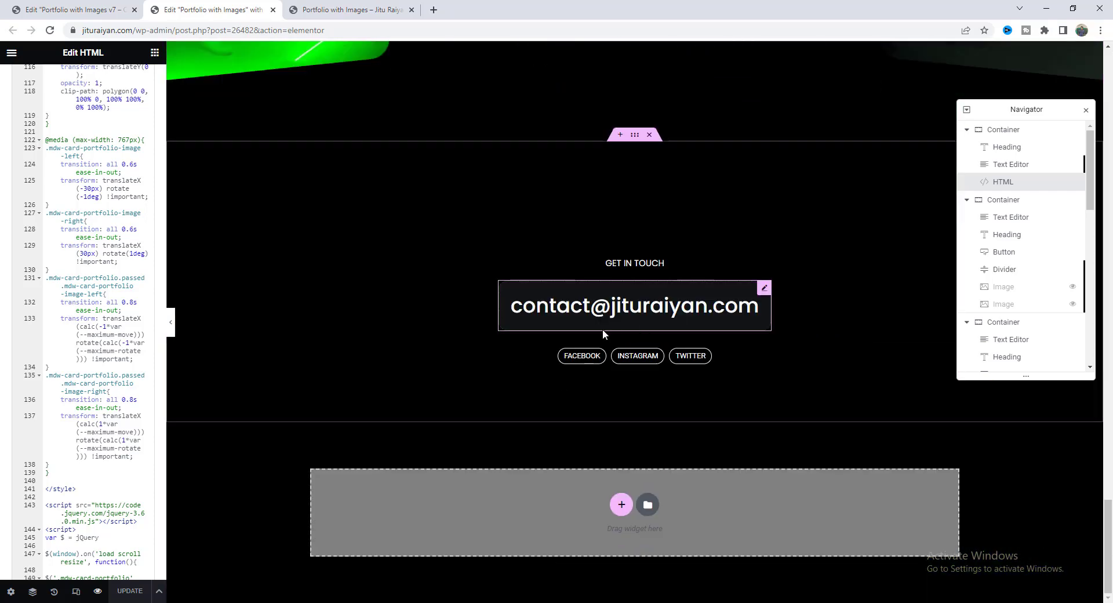
left_click(603, 325)
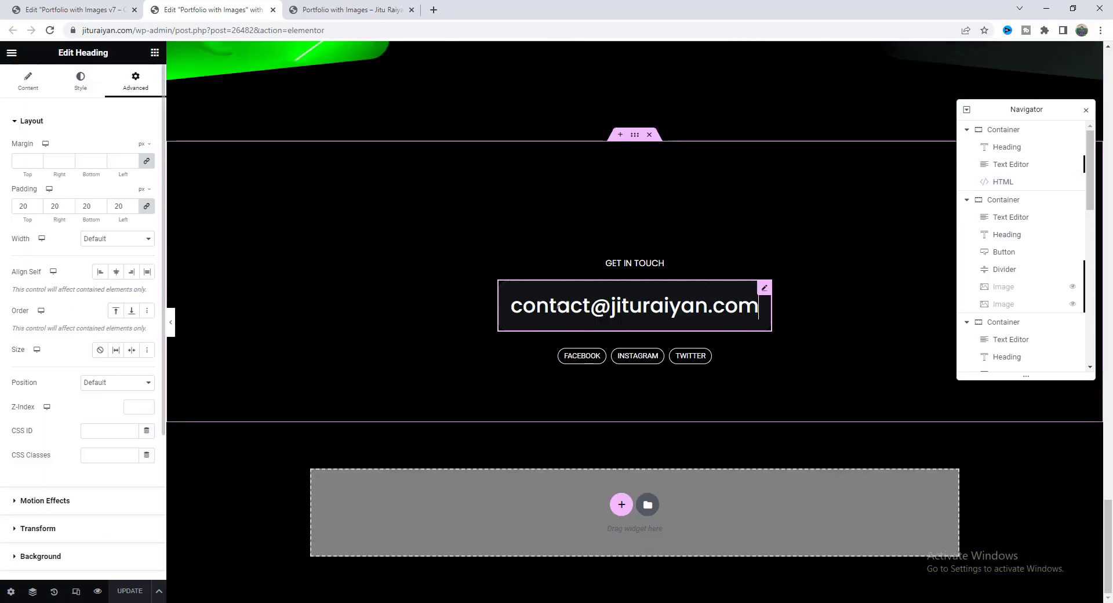
left_click(118, 457)
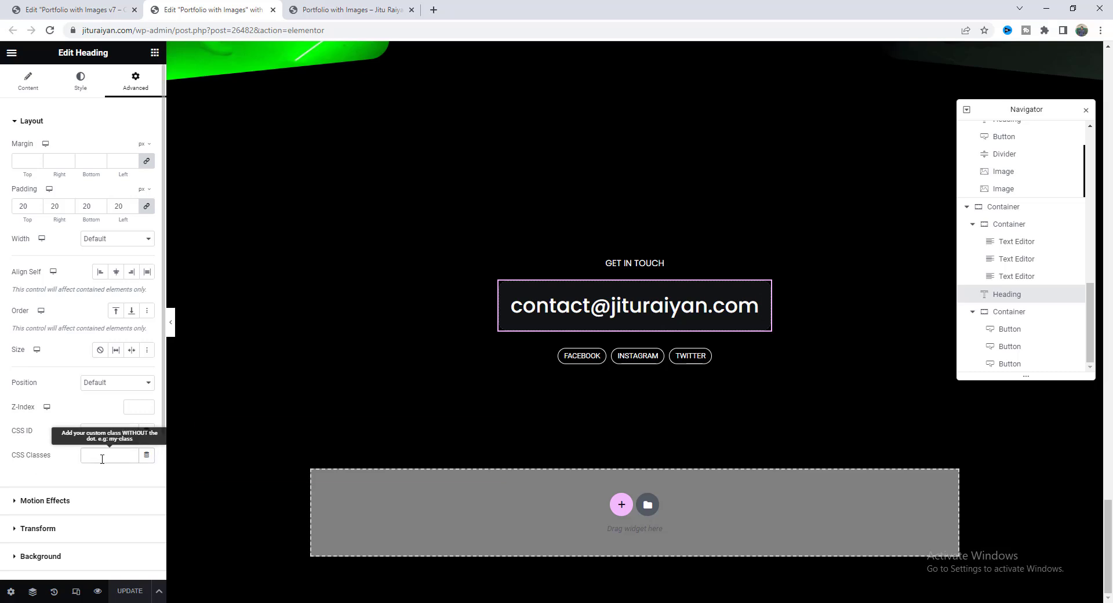
type("mdw-email-box")
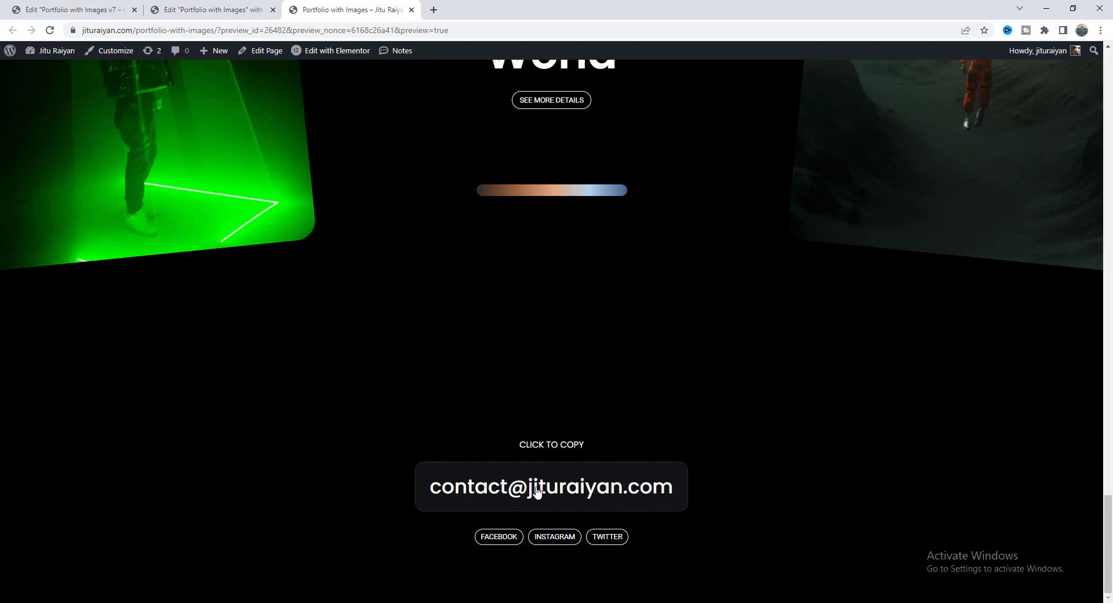
Click the e-mail box to copy it and paste into a new tab to verify the address.
left_click(538, 492)
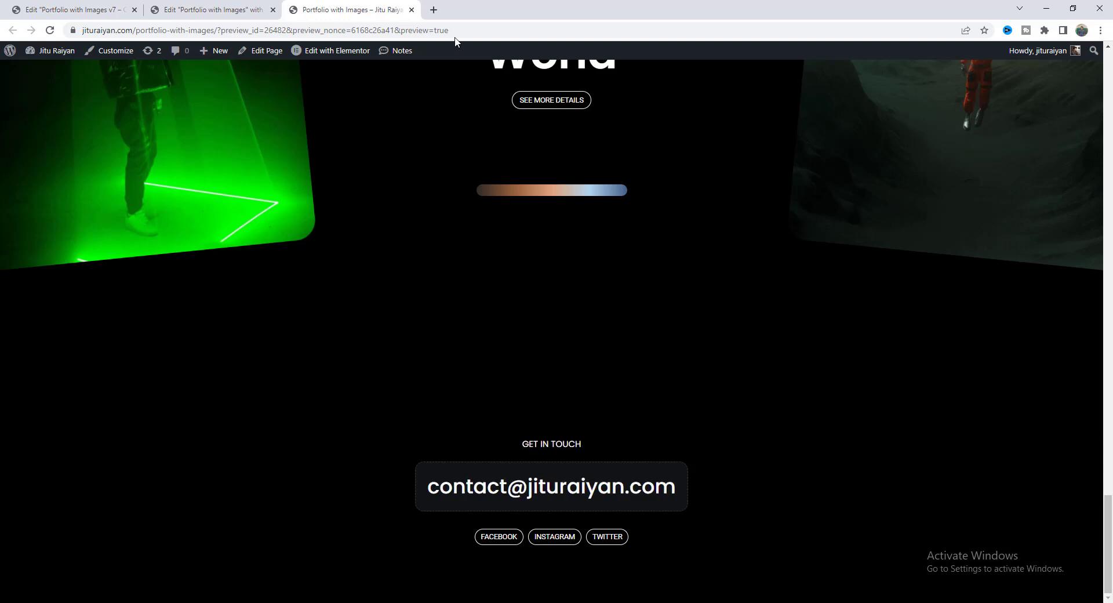
left_click(433, 10)
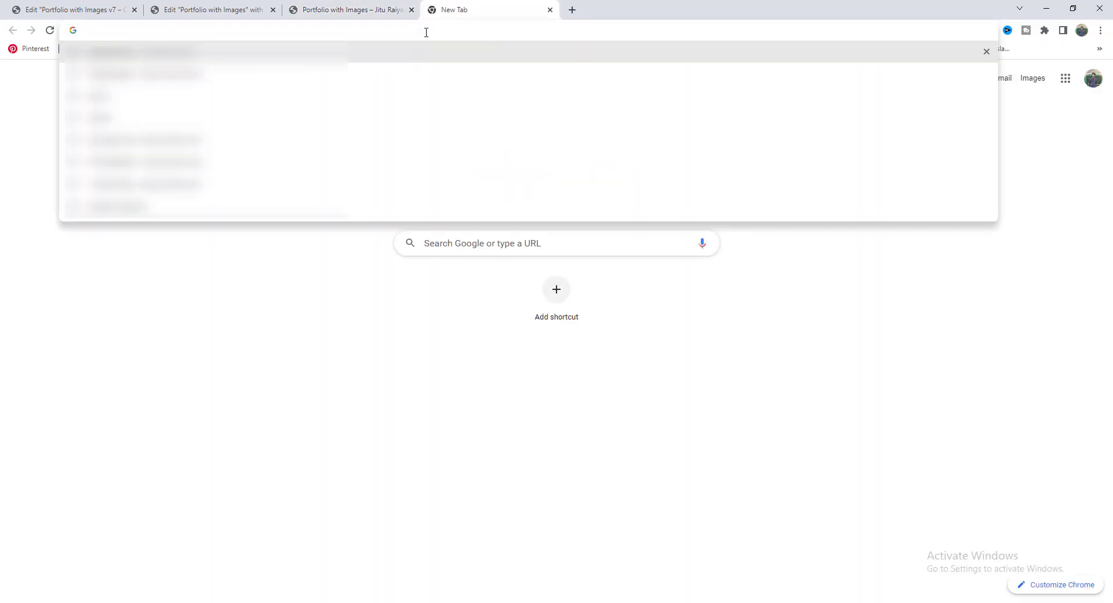
key("ctrl+v")
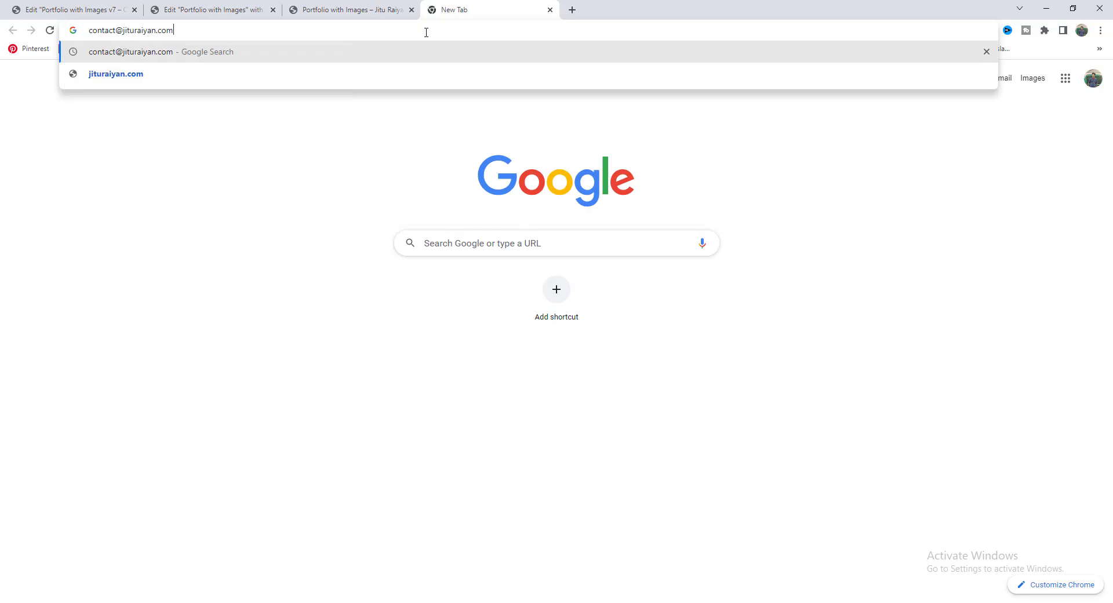
key("Escape")
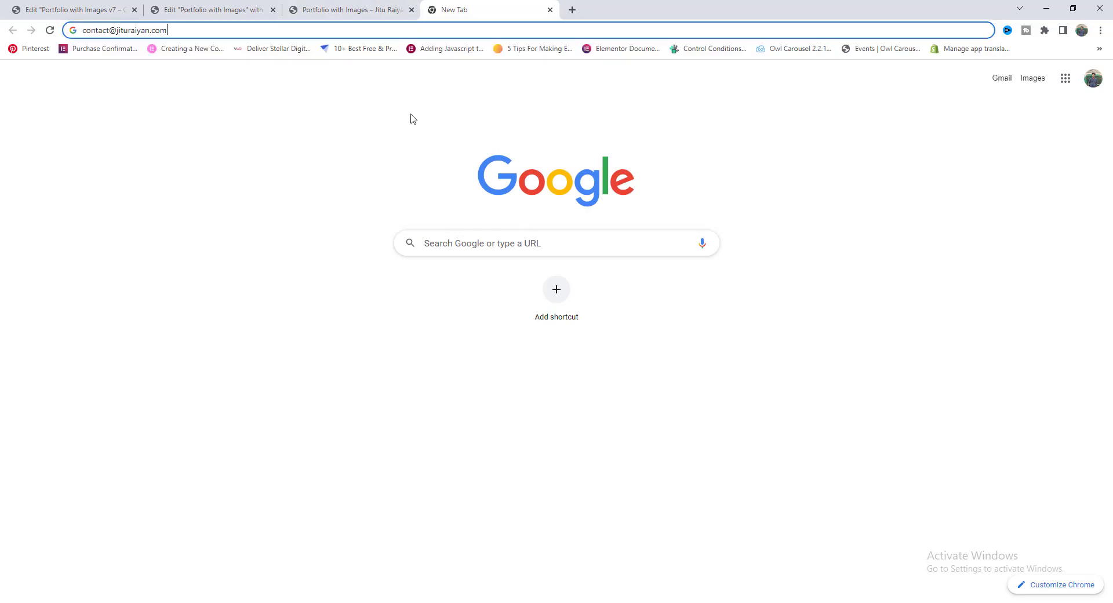
left_click(351, 5)
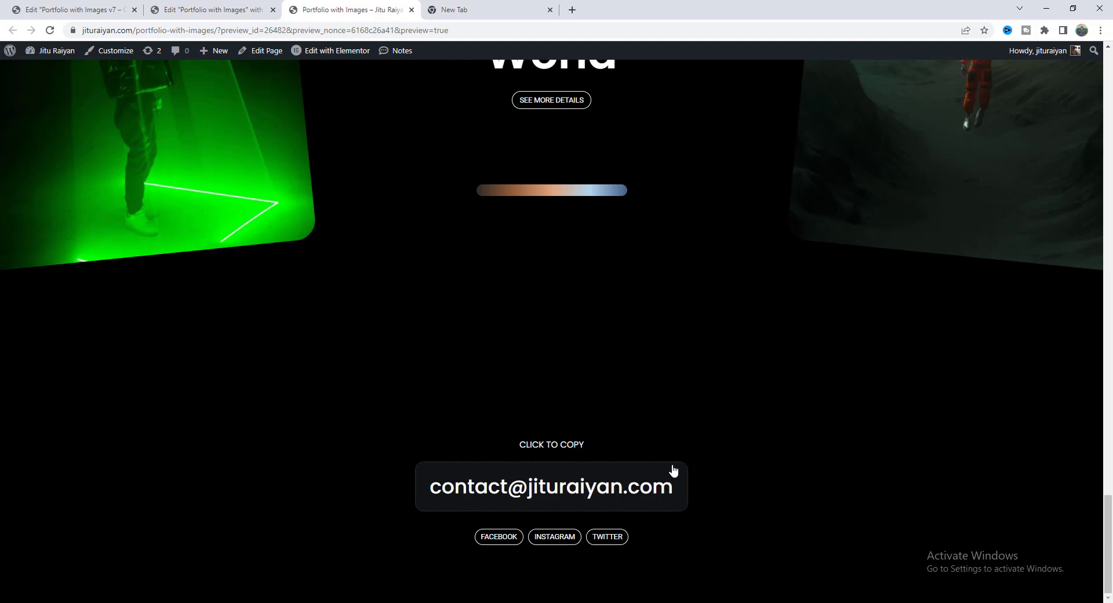
scroll(673, 470, "up", 20)
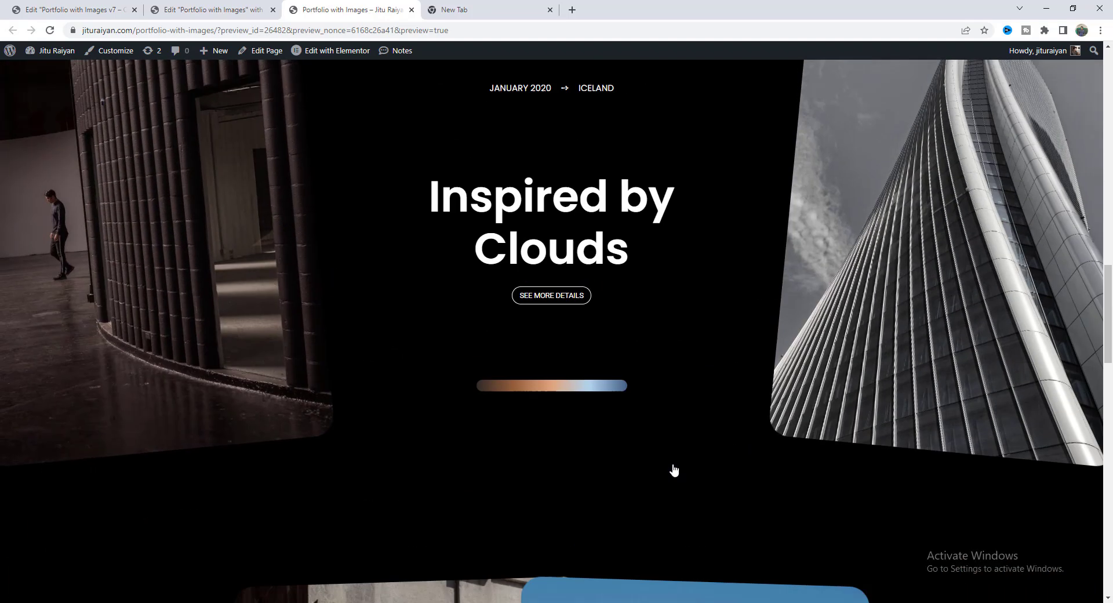
Switch to tablet responsive mode and set the Showcase heading's font size to 70.
left_click(209, 10)
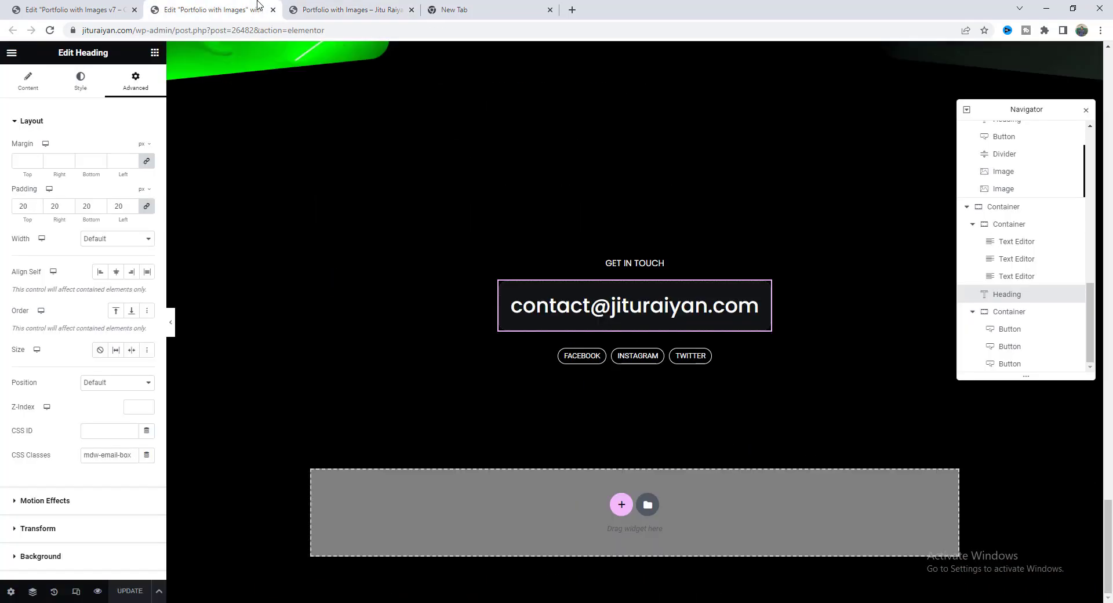
left_click(76, 592)
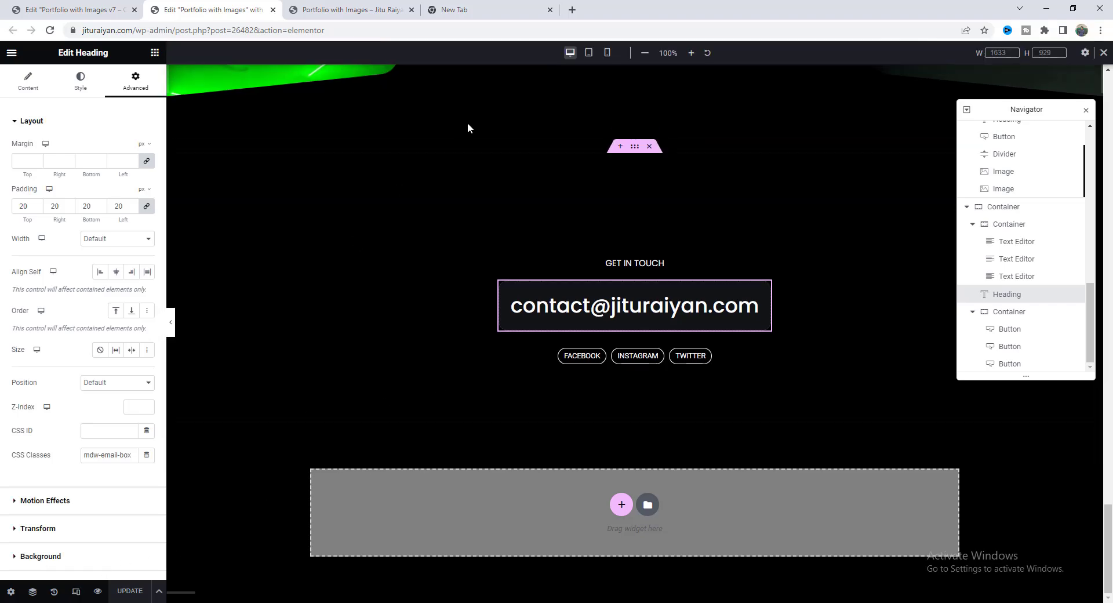
left_click(589, 53)
scroll(684, 235, "up", 10)
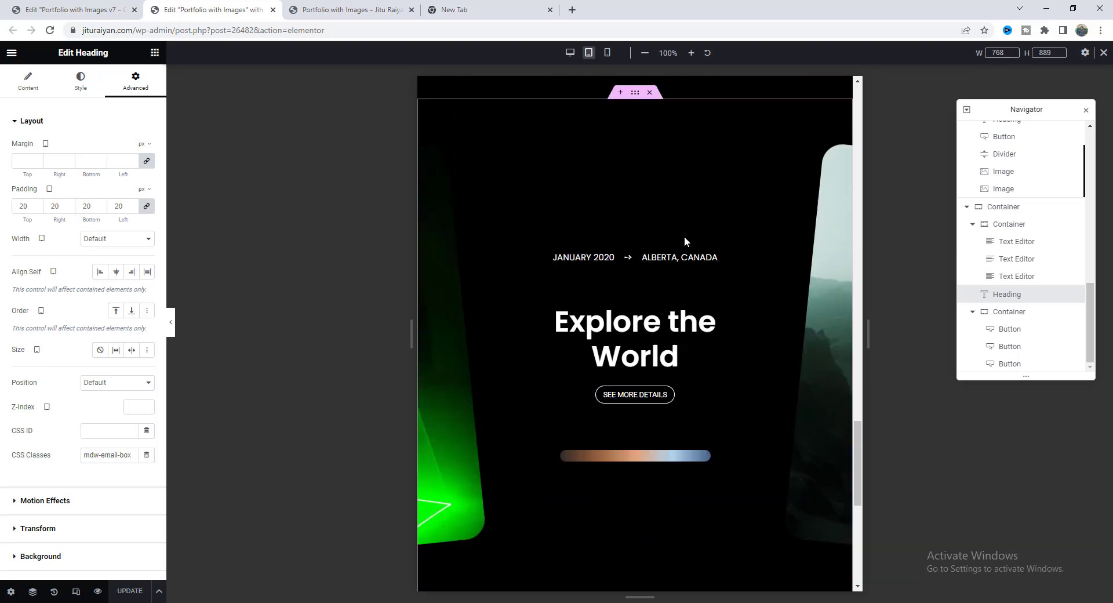
scroll(646, 254, "up", 15)
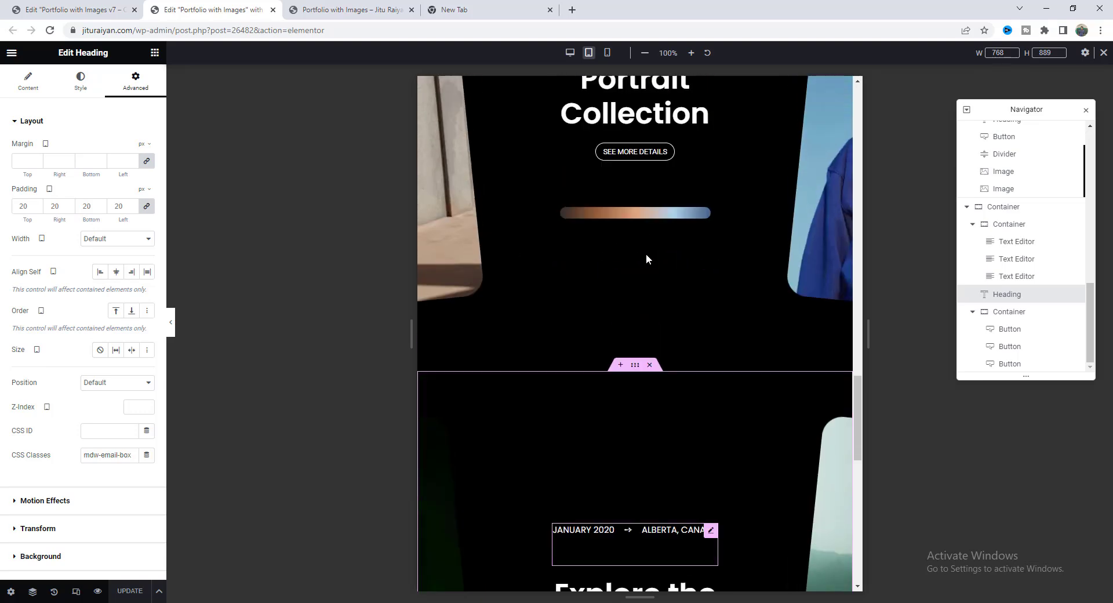
scroll(646, 253, "up", 15)
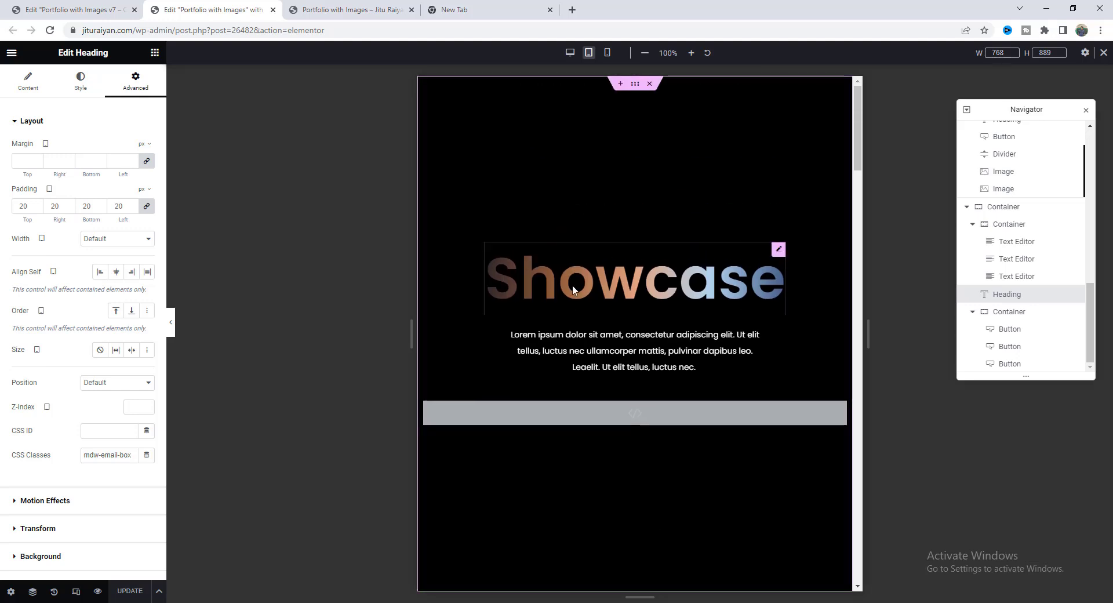
left_click(571, 284)
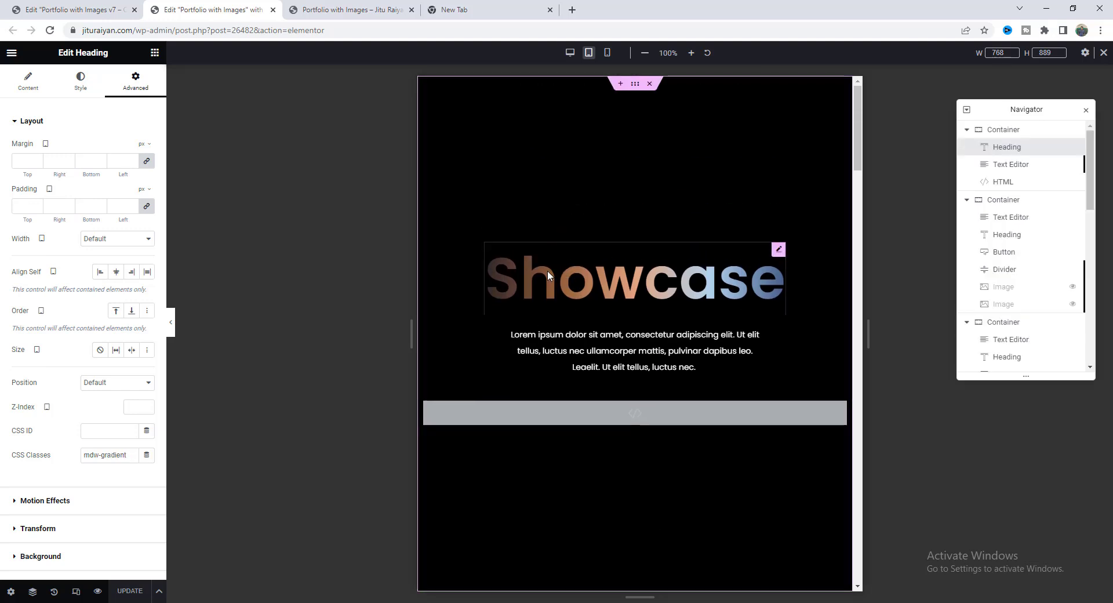
left_click(81, 81)
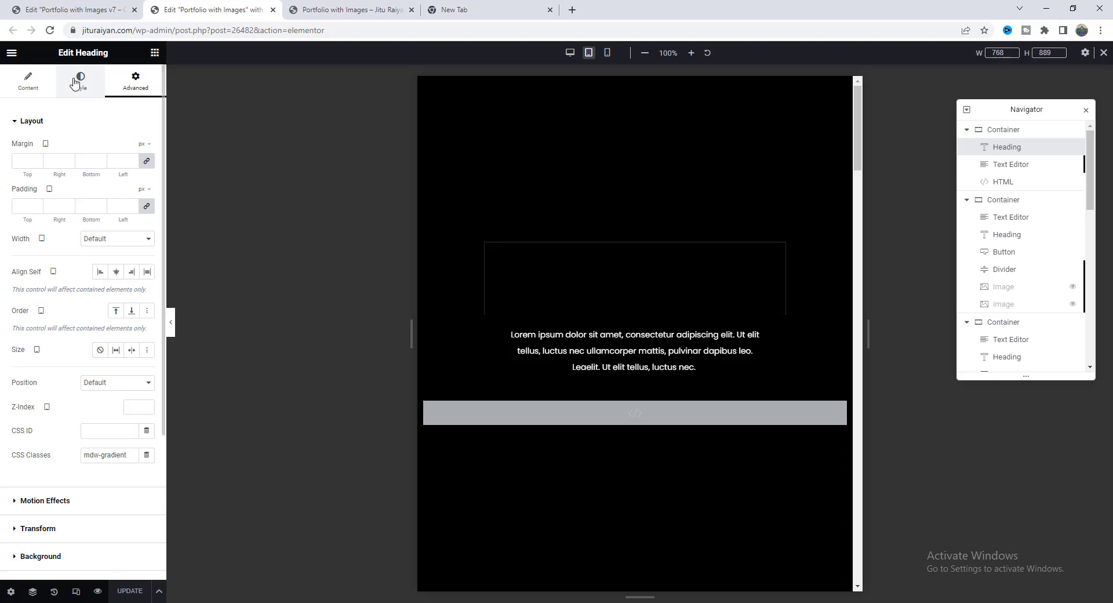
left_click(147, 173)
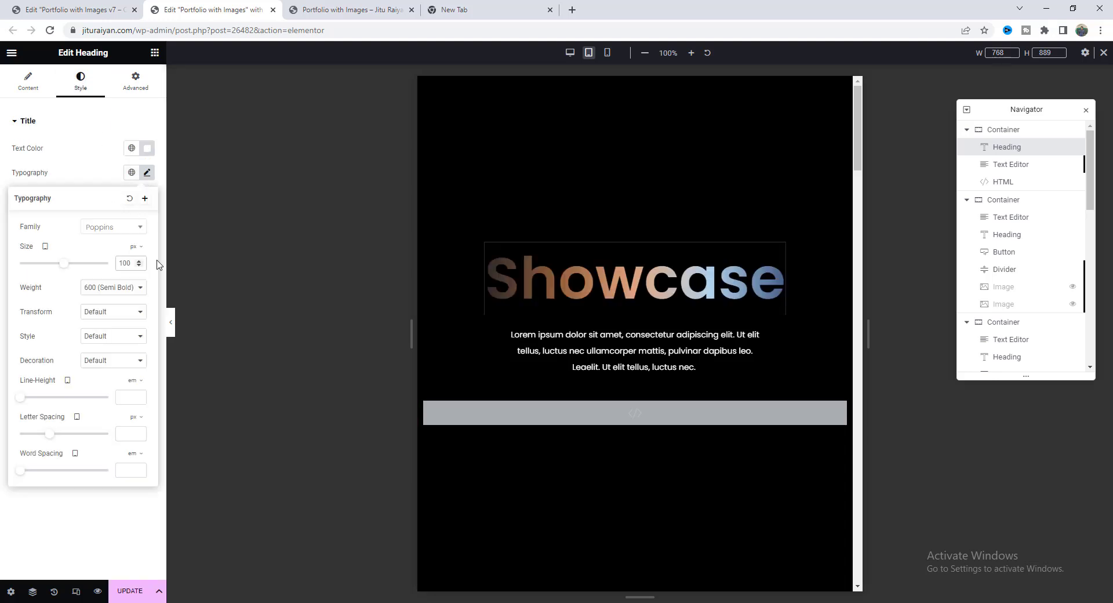
type("70")
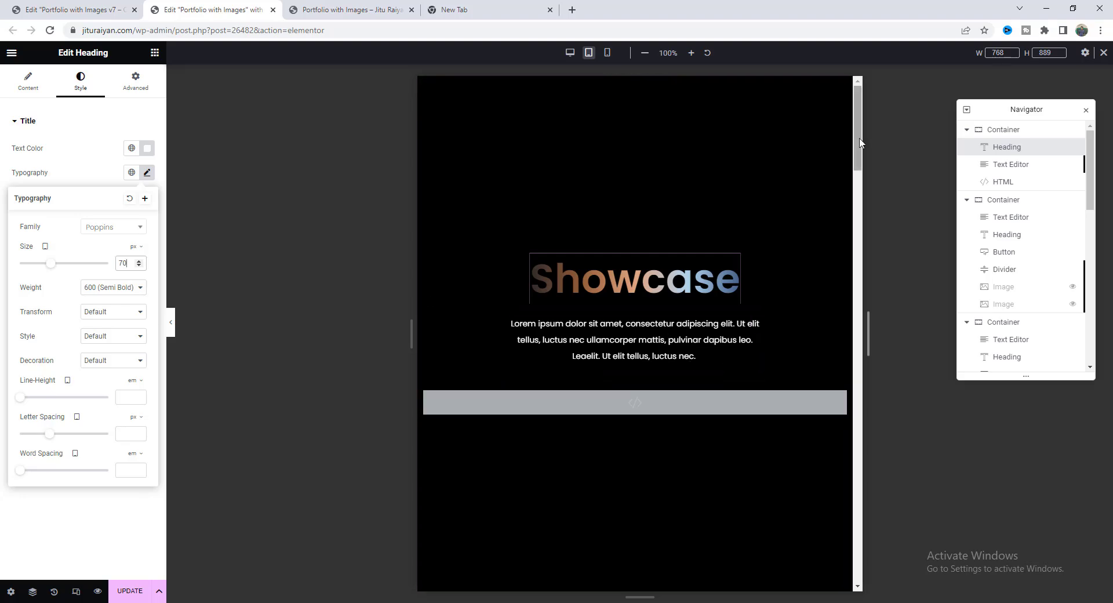
Select the contact e-mail heading's tablet font size in Typography for replacement.
scroll(861, 183, "down", 1)
scroll(860, 182, "down", 15)
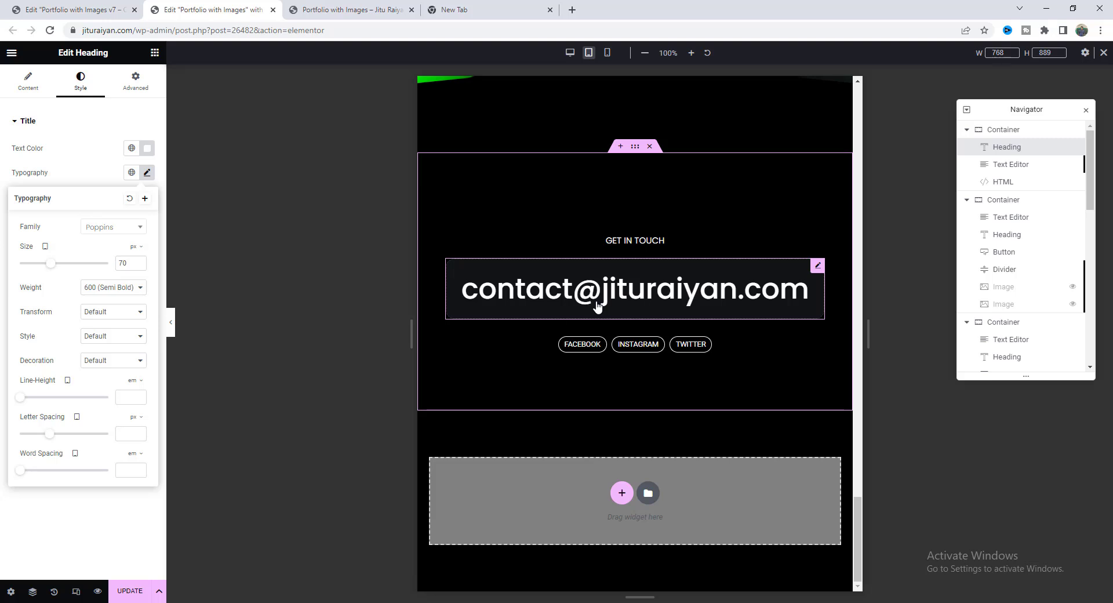
left_click(597, 305)
left_click(81, 81)
left_click(148, 173)
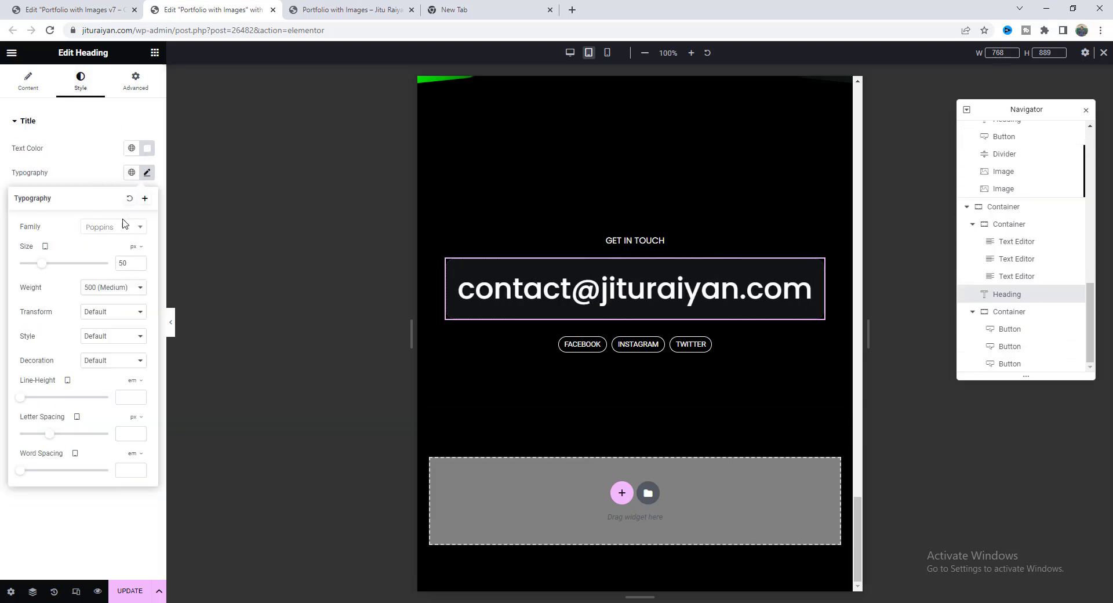
double_click(123, 262)
Set the tablet e-mail heading to 35, then the mobile Showcase heading to 50.
type("35")
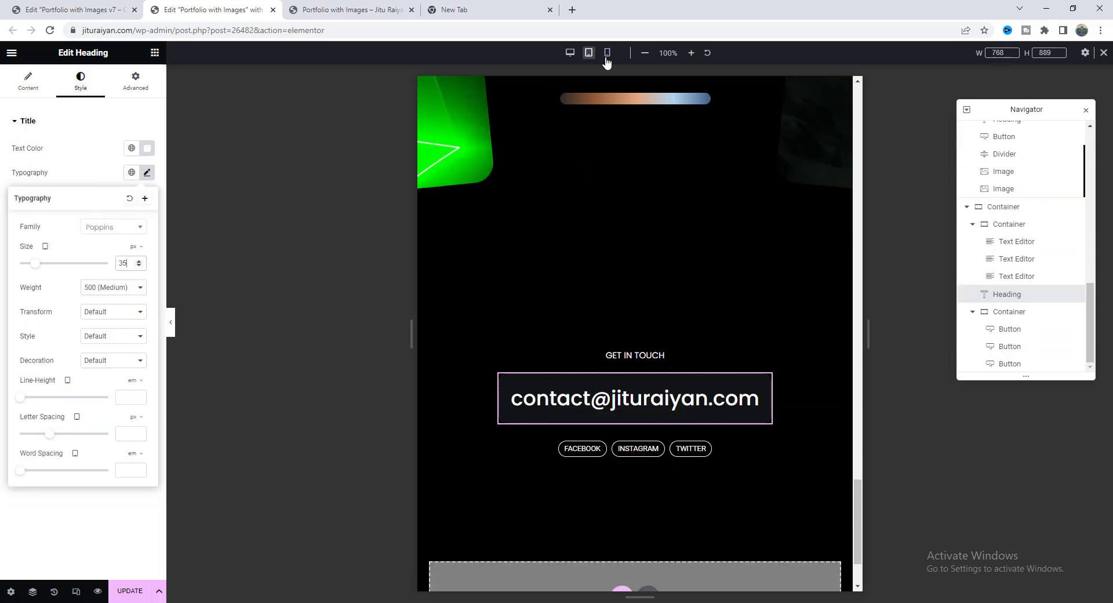
left_click(607, 53)
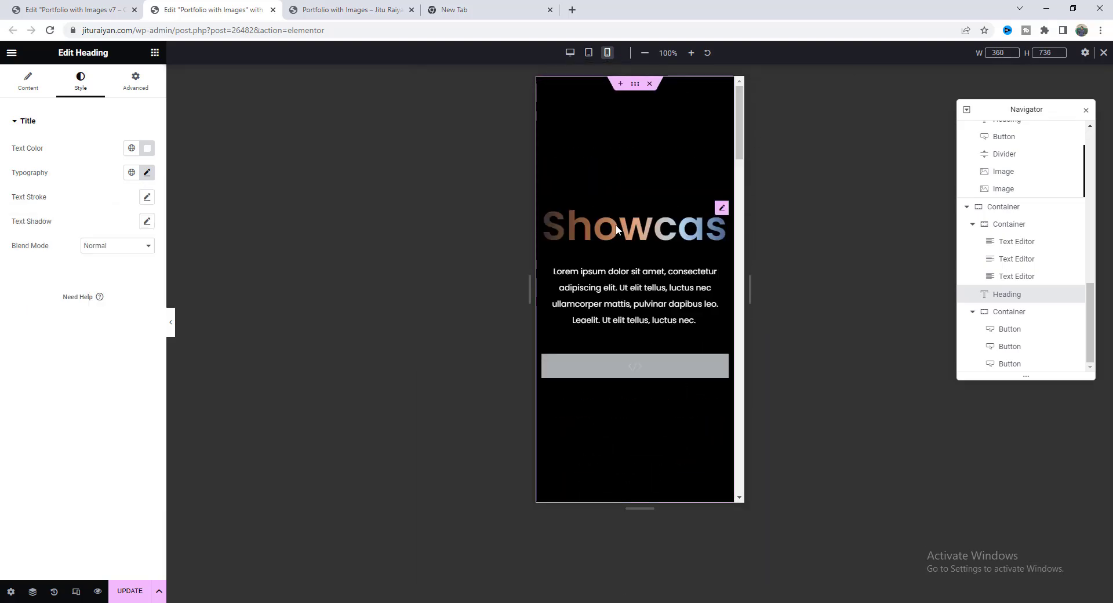
left_click(146, 172)
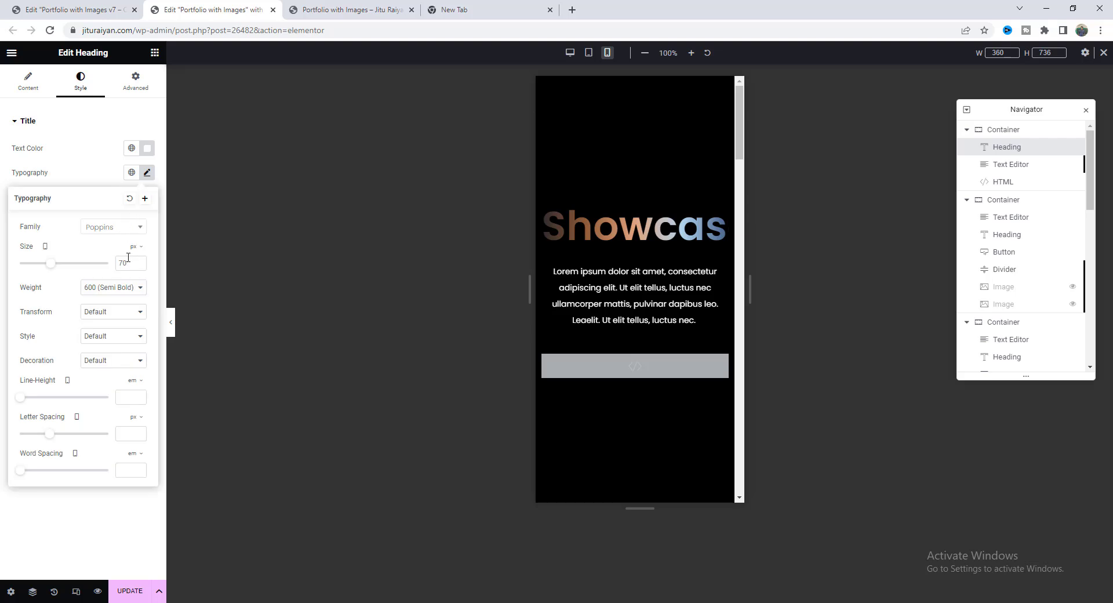
double_click(127, 263)
type("50")
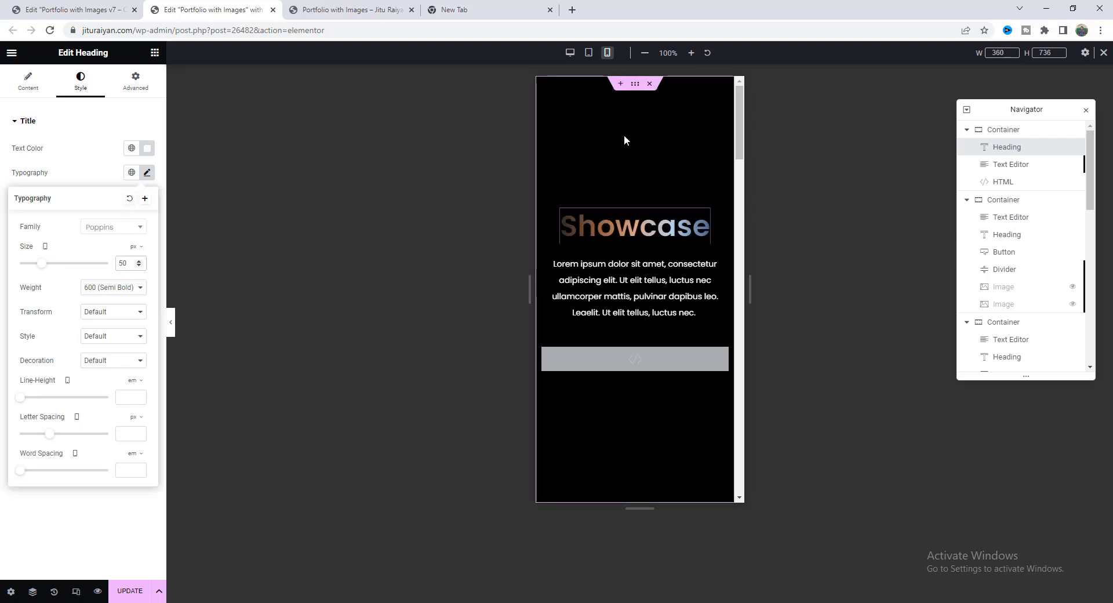
Give the Showcase section 20 px left and right padding on mobile.
left_click(635, 86)
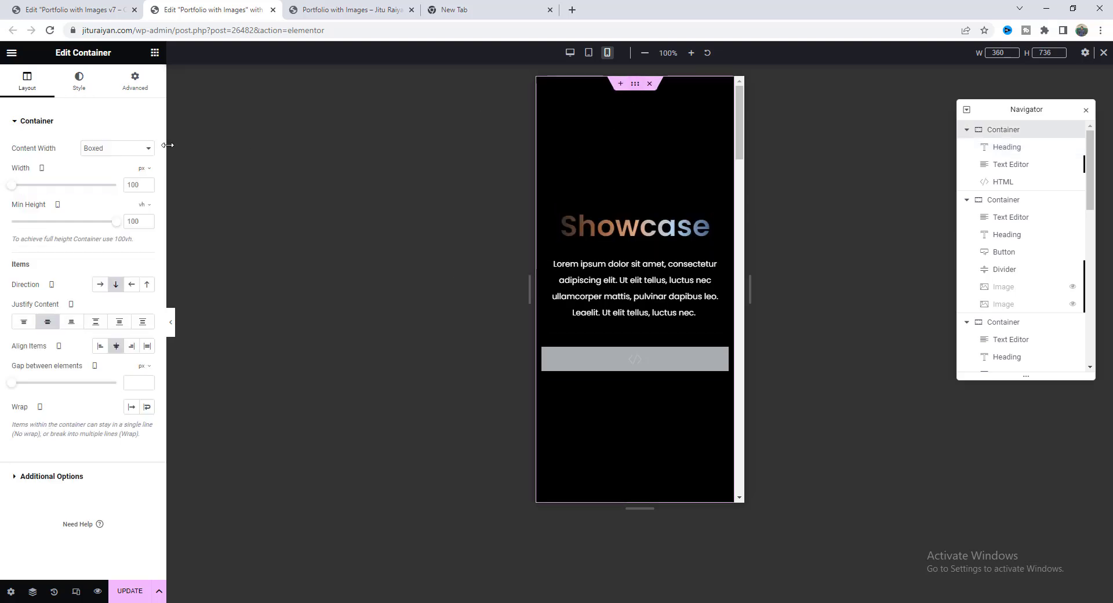
left_click(135, 81)
left_click(52, 206)
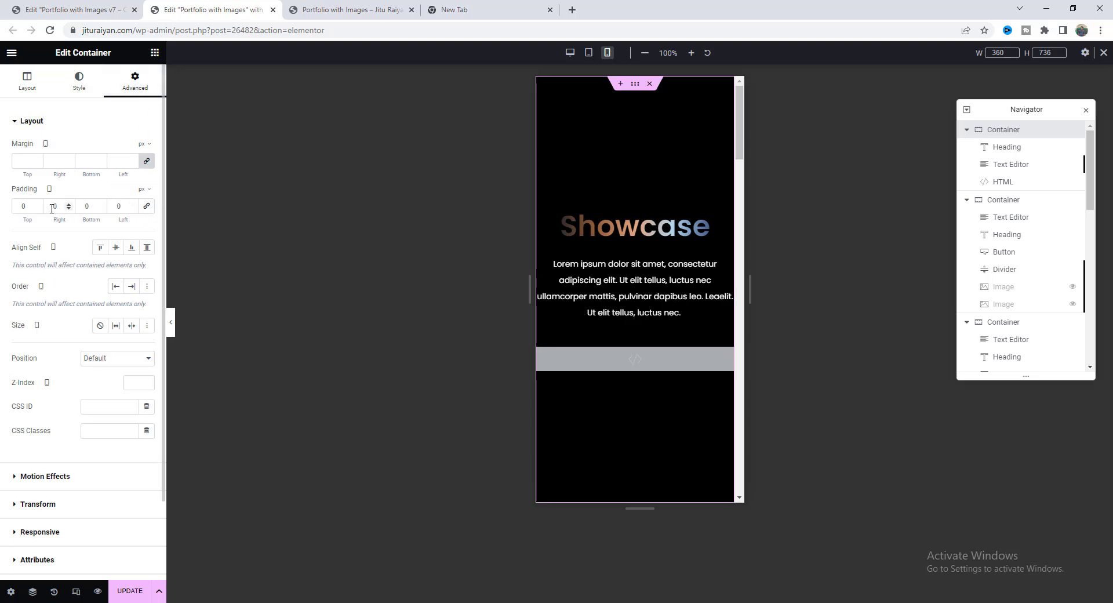
type("2")
left_click(116, 205)
type("2")
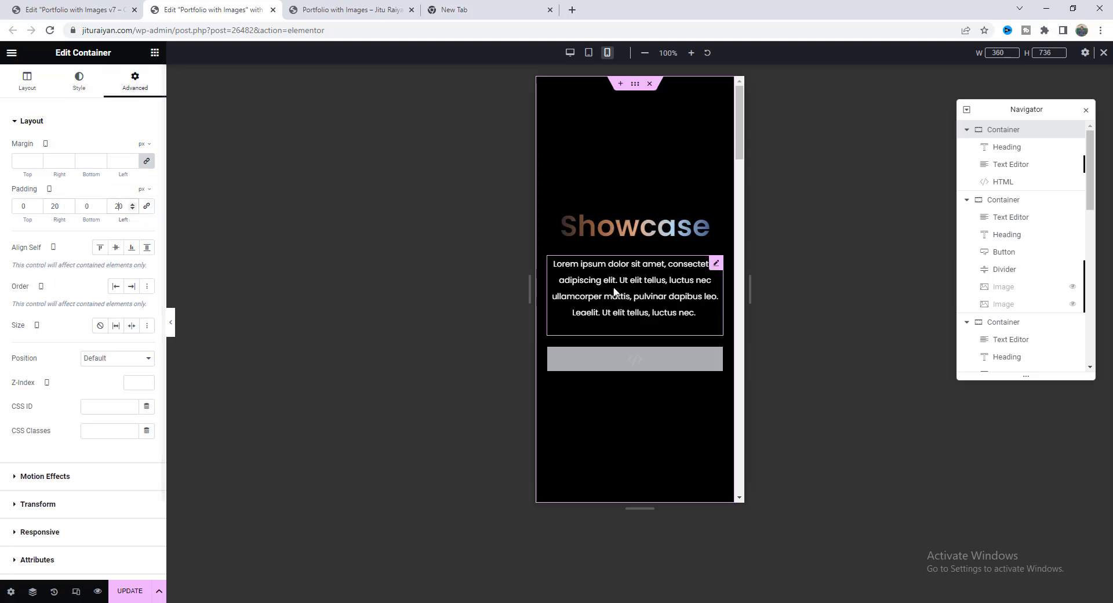
Select the contact section and preview the mobile layout at 360 px width.
left_click_drag(742, 143, 730, 486)
left_click(667, 284)
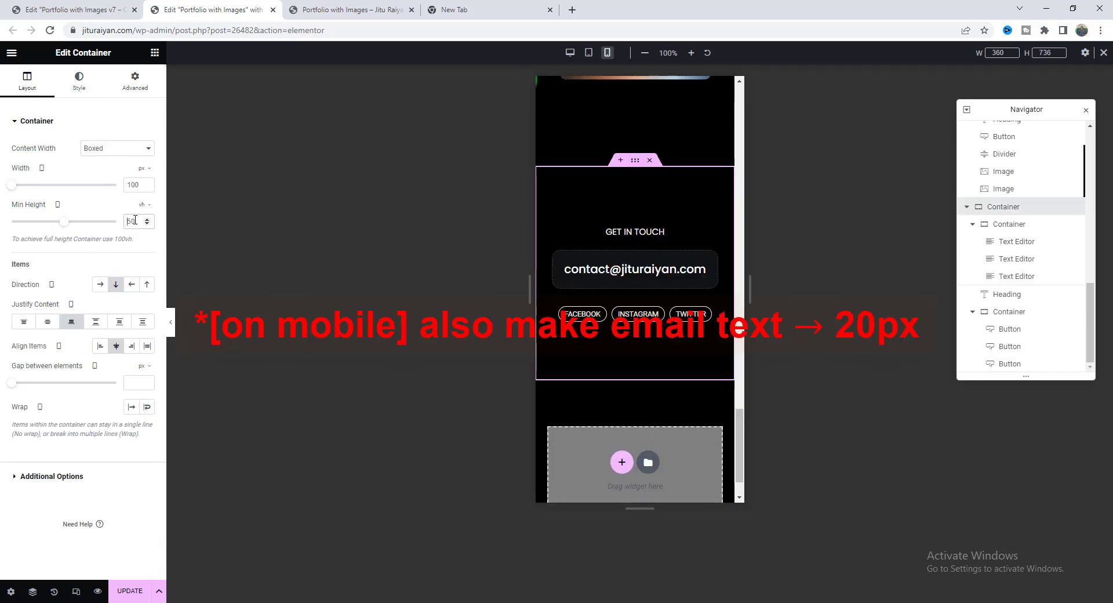
type("36")
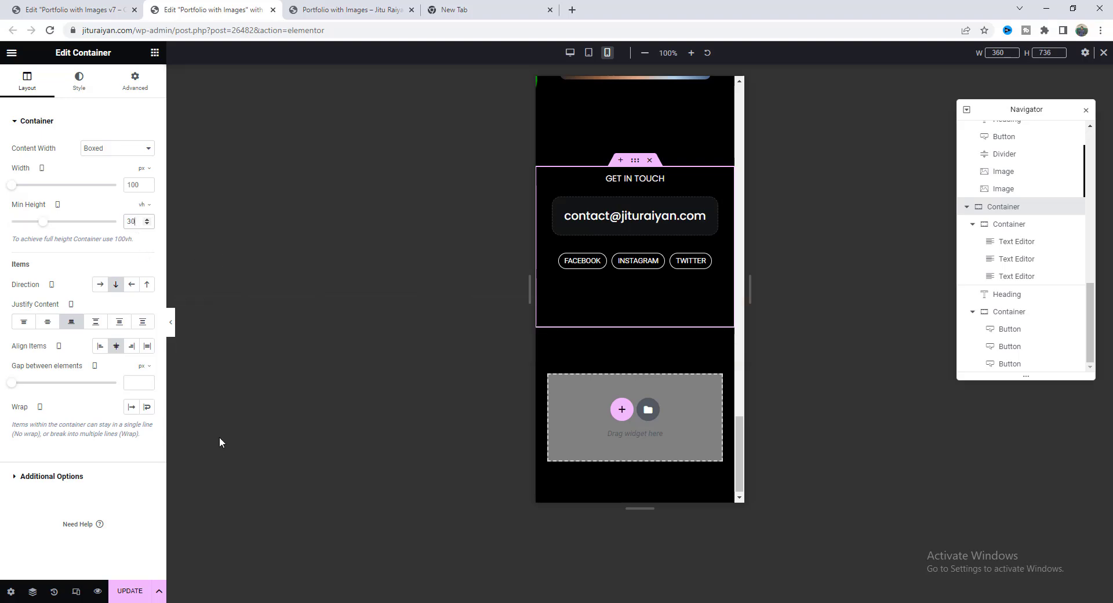
type("0")
key("ctrl+Tab")
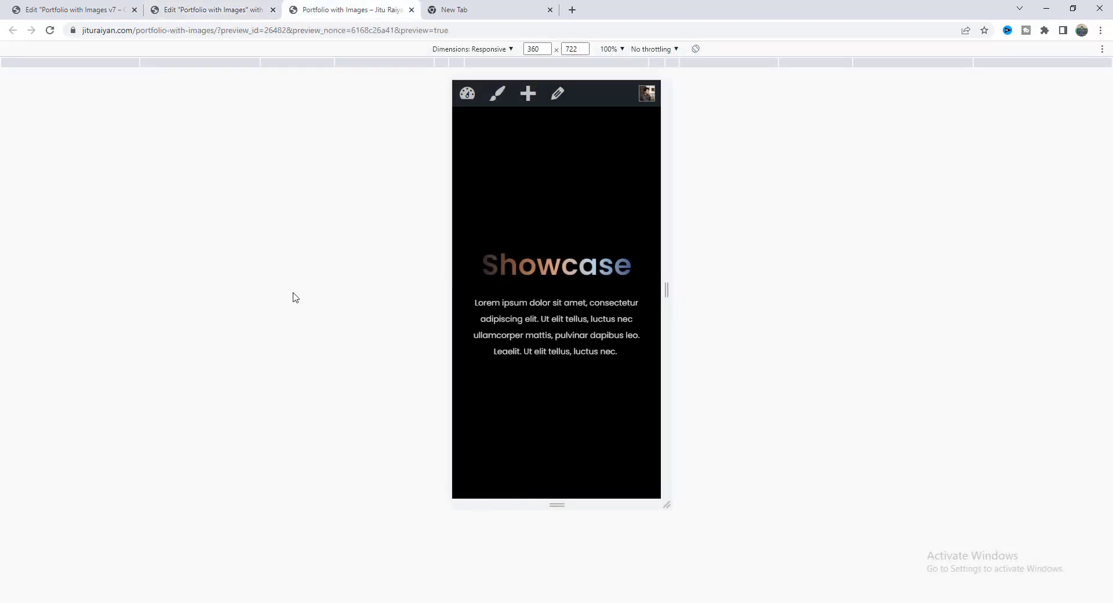
Scroll the 360px mobile preview past the Showcase intro through the stacked rounded portfolio photo cards.
scroll(562, 324, "down", 10)
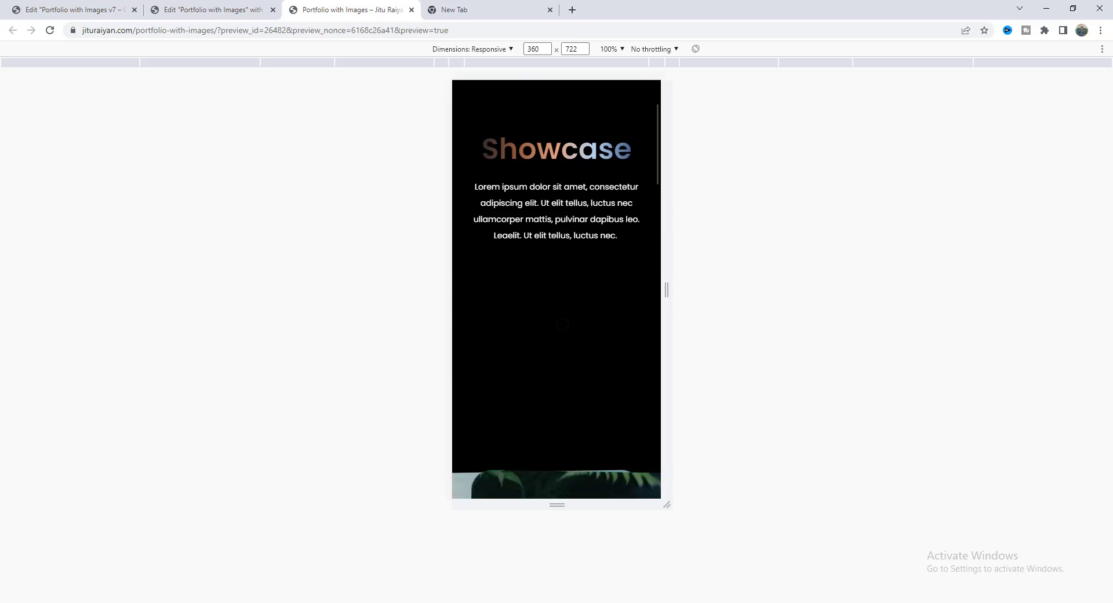
scroll(562, 324, "down", 10)
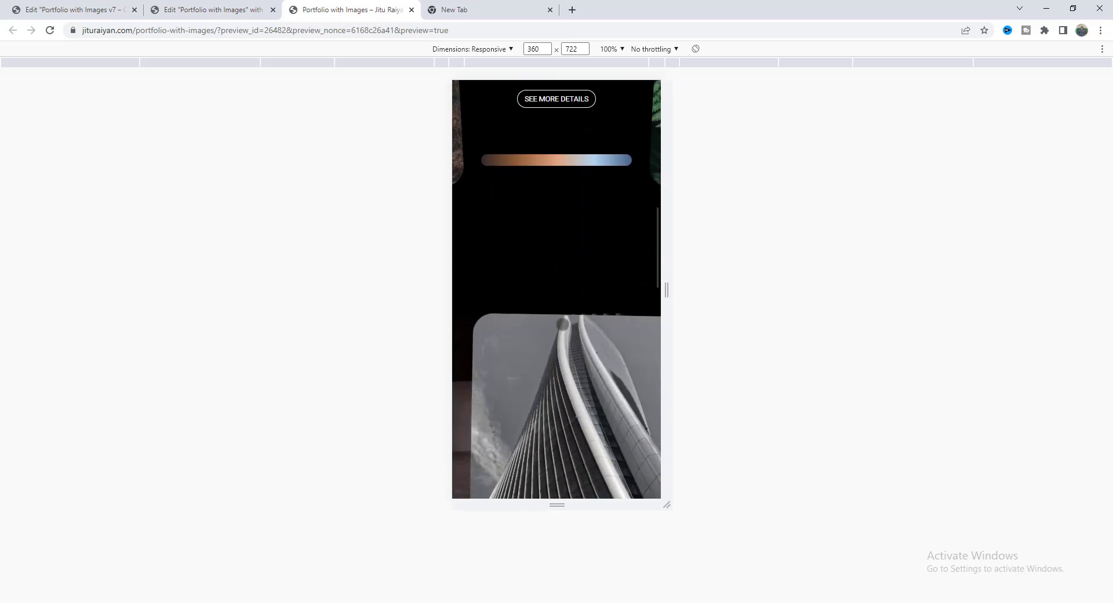
scroll(563, 325, "down", 10)
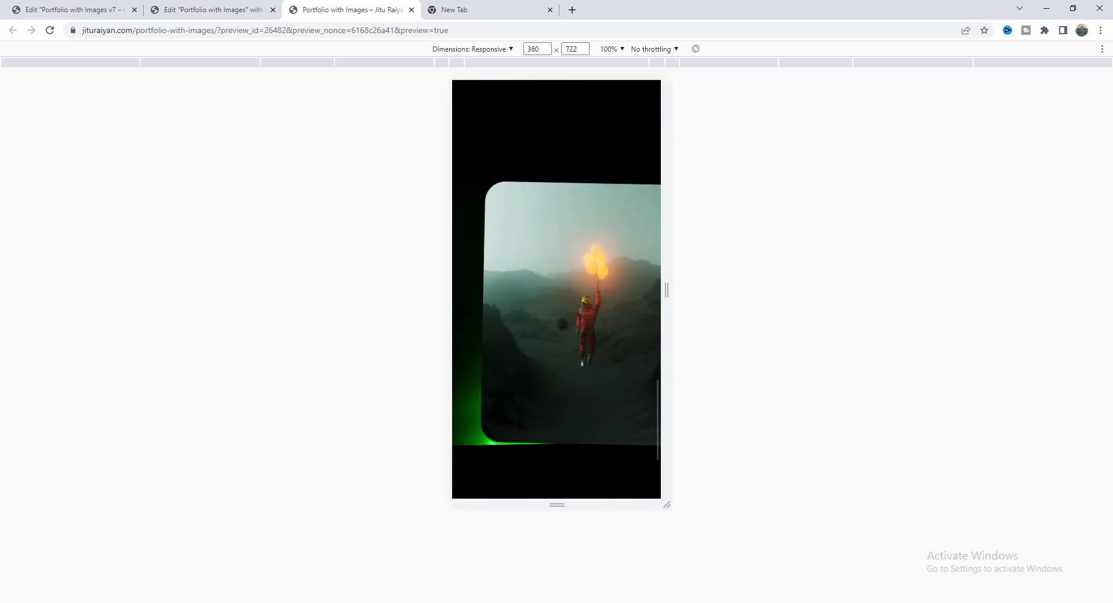